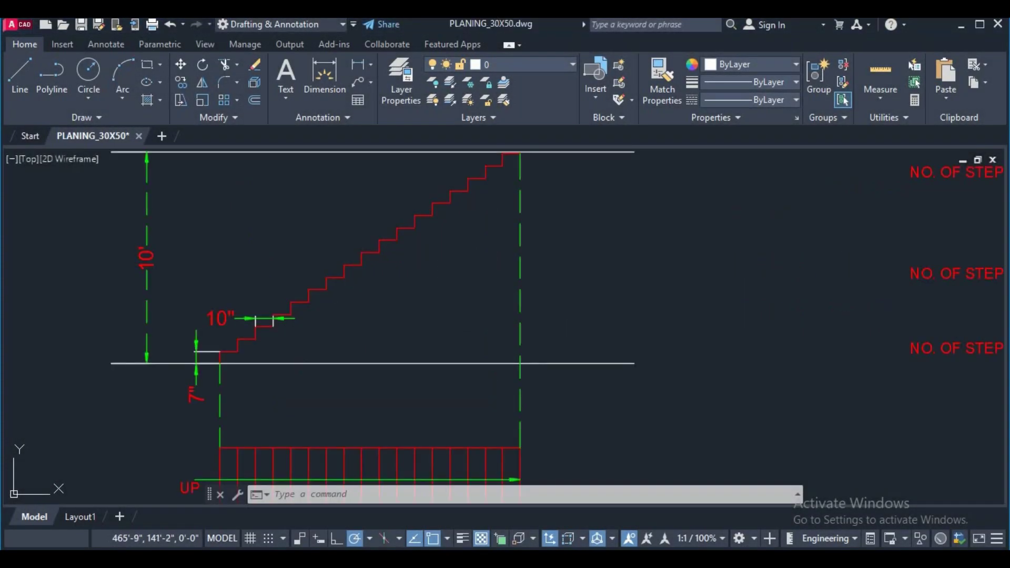
Step: Pan and zoom around the drawing to review the step-count notes and stair section
{"action": "scroll", "coordinate": [403, 259], "scroll_direction": "down", "scroll_amount": 2}
{"action": "middle_click_drag", "start_coordinate": [408, 263], "coordinate": [430, 266]}
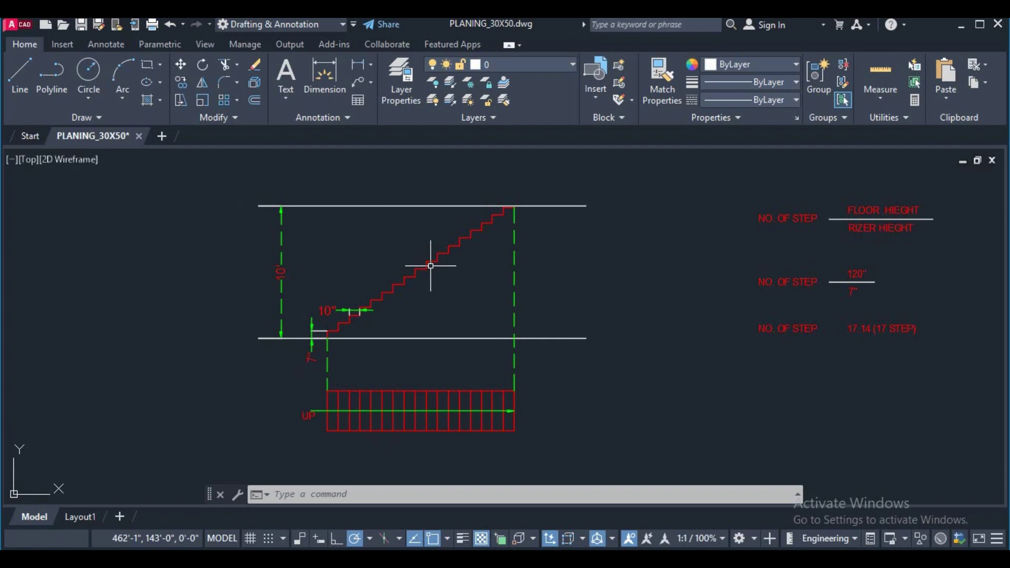
{"action": "scroll", "coordinate": [430, 266], "scroll_direction": "down", "scroll_amount": 2}
{"action": "middle_click_drag", "start_coordinate": [153, 278], "coordinate": [704, 293]}
{"action": "scroll", "coordinate": [277, 291], "scroll_direction": "up", "scroll_amount": 3}
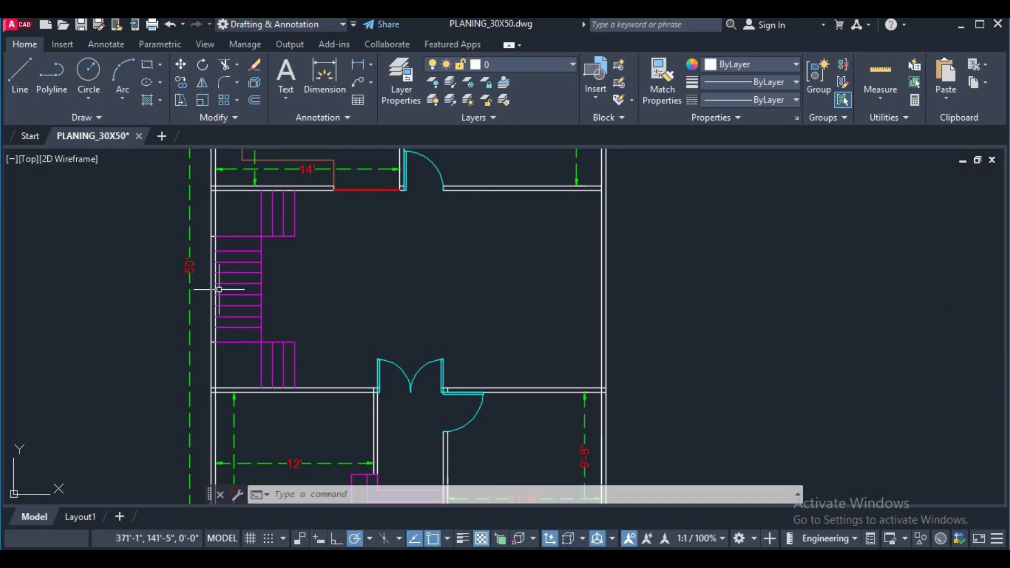
{"action": "scroll", "coordinate": [590, 281], "scroll_direction": "down", "scroll_amount": 3}
{"action": "middle_click_drag", "start_coordinate": [590, 281], "coordinate": [287, 274]}
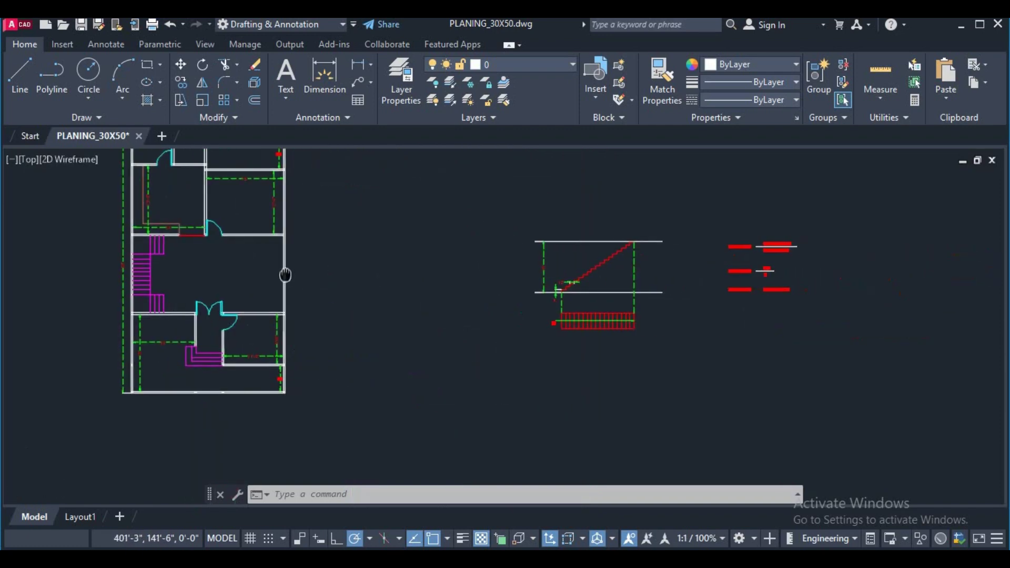
{"action": "scroll", "coordinate": [568, 257], "scroll_direction": "up", "scroll_amount": 2}
{"action": "mouse_move", "coordinate": [568, 257]}
{"action": "middle_mouse_down"}
{"action": "mouse_move", "coordinate": [492, 263]}
{"action": "mouse_move", "coordinate": [475, 313]}
{"action": "middle_mouse_up"}
{"action": "scroll", "coordinate": [523, 282], "scroll_direction": "up", "scroll_amount": 3}
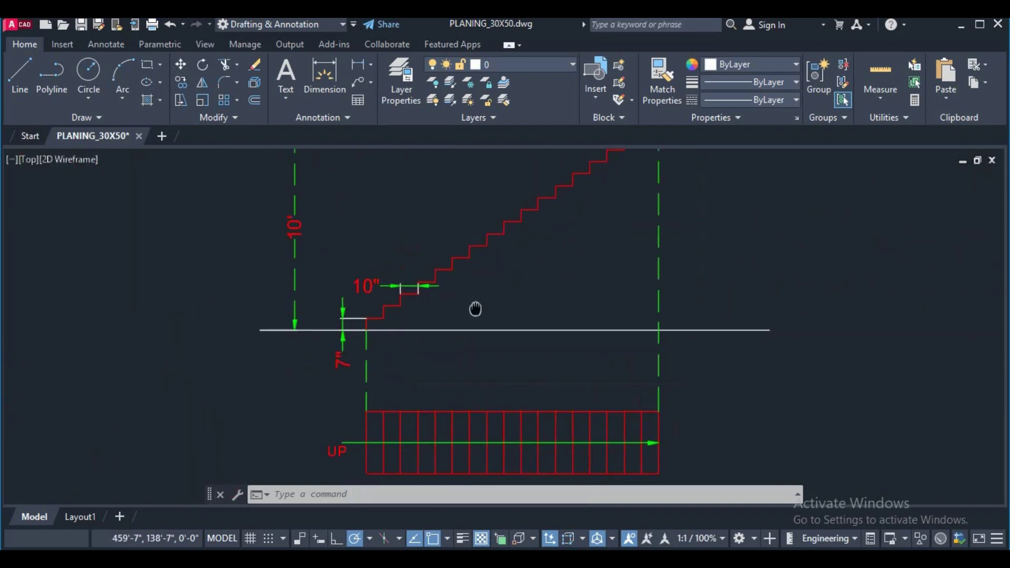
{"action": "scroll", "coordinate": [475, 312], "scroll_direction": "down", "scroll_amount": 2}
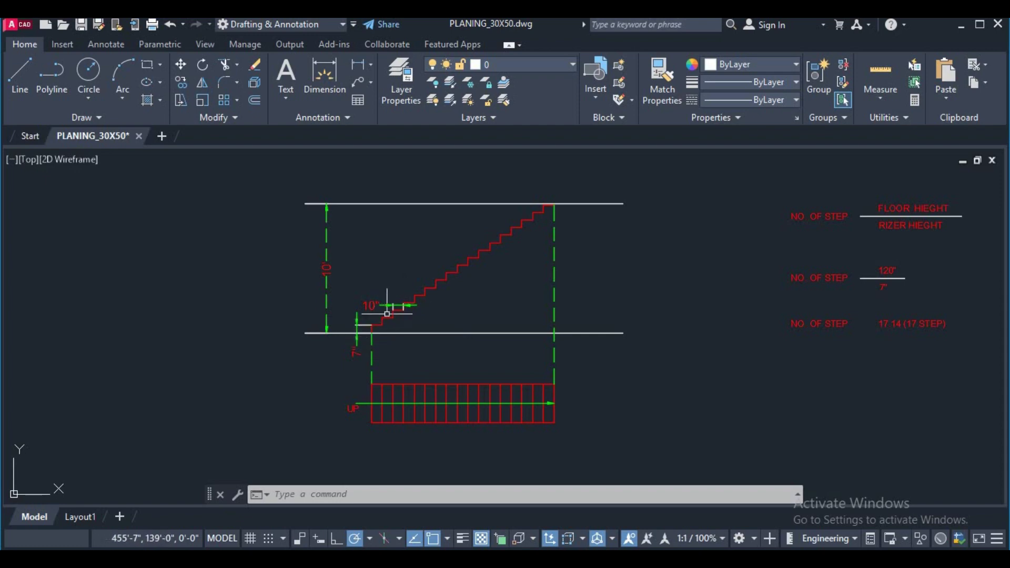
{"action": "middle_click_drag", "start_coordinate": [760, 252], "coordinate": [430, 293]}
{"action": "scroll", "coordinate": [510, 267], "scroll_direction": "up", "scroll_amount": 2}
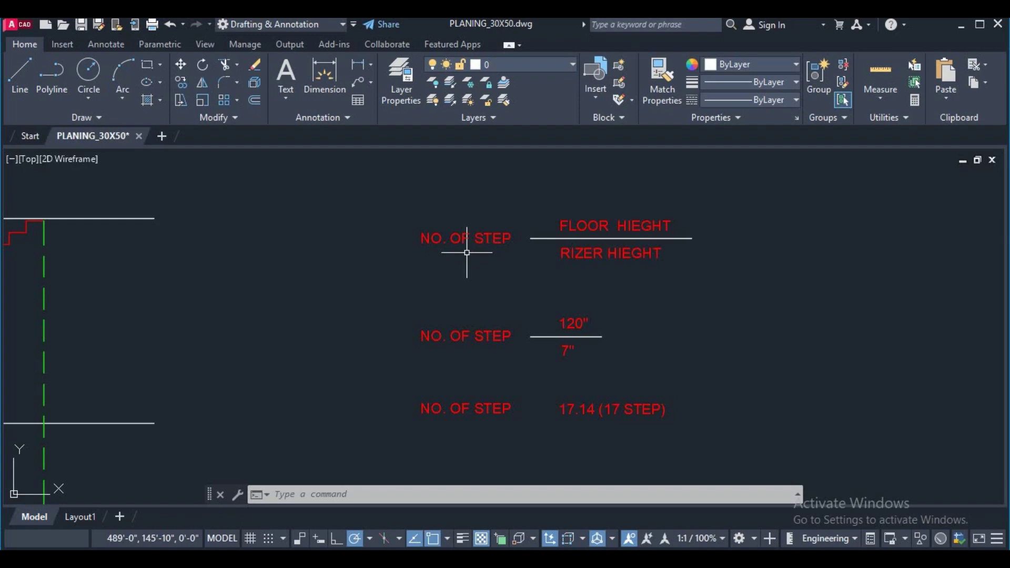
{"action": "scroll", "coordinate": [547, 231], "scroll_direction": "up", "scroll_amount": 4}
{"action": "scroll", "coordinate": [578, 218], "scroll_direction": "up", "scroll_amount": 1}
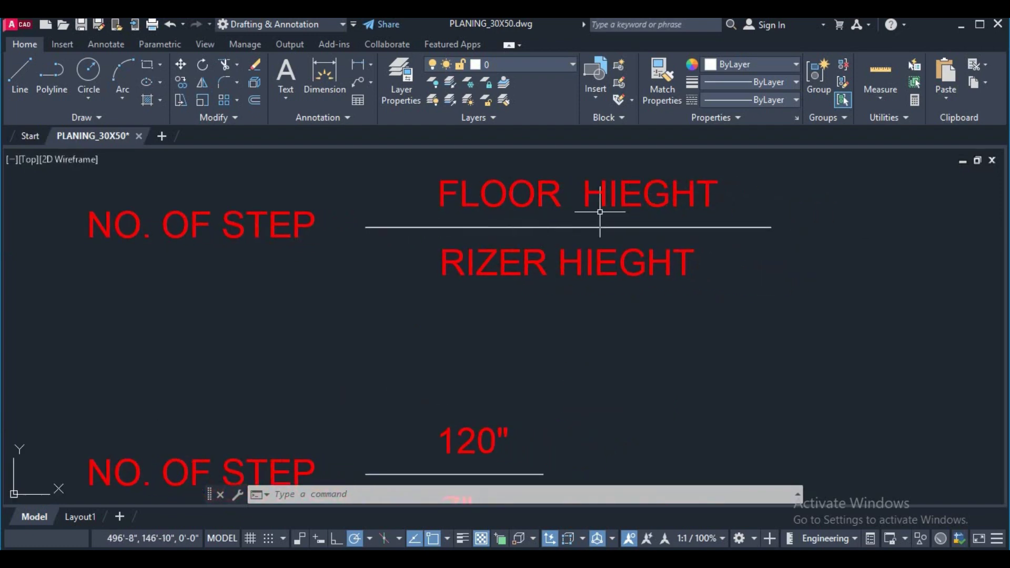
{"action": "scroll", "coordinate": [600, 212], "scroll_direction": "down", "scroll_amount": 5}
{"action": "middle_click_drag", "start_coordinate": [461, 243], "coordinate": [581, 232]}
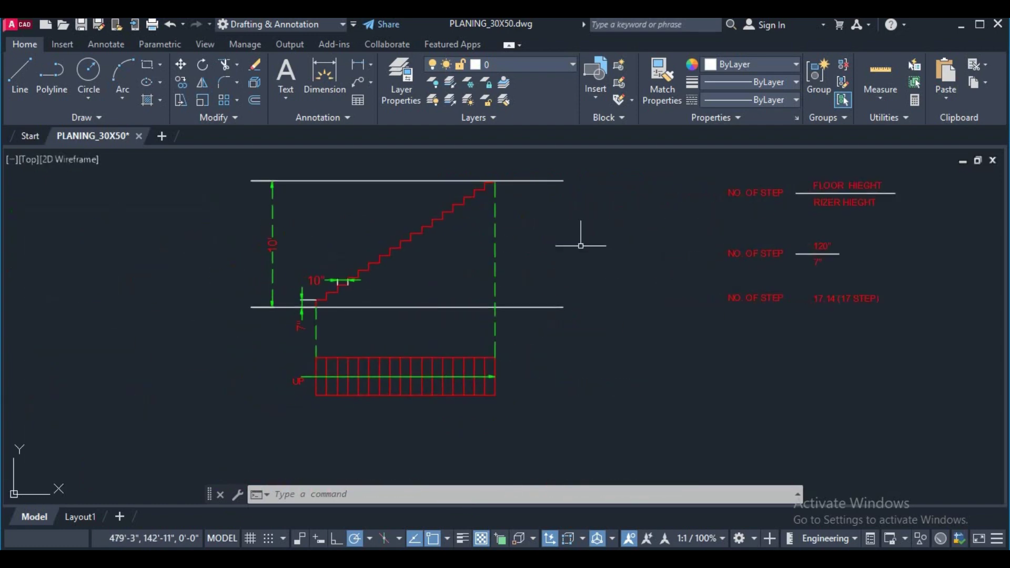
{"action": "scroll", "coordinate": [282, 257], "scroll_direction": "up", "scroll_amount": 2}
{"action": "middle_click_drag", "start_coordinate": [288, 303], "coordinate": [274, 279]}
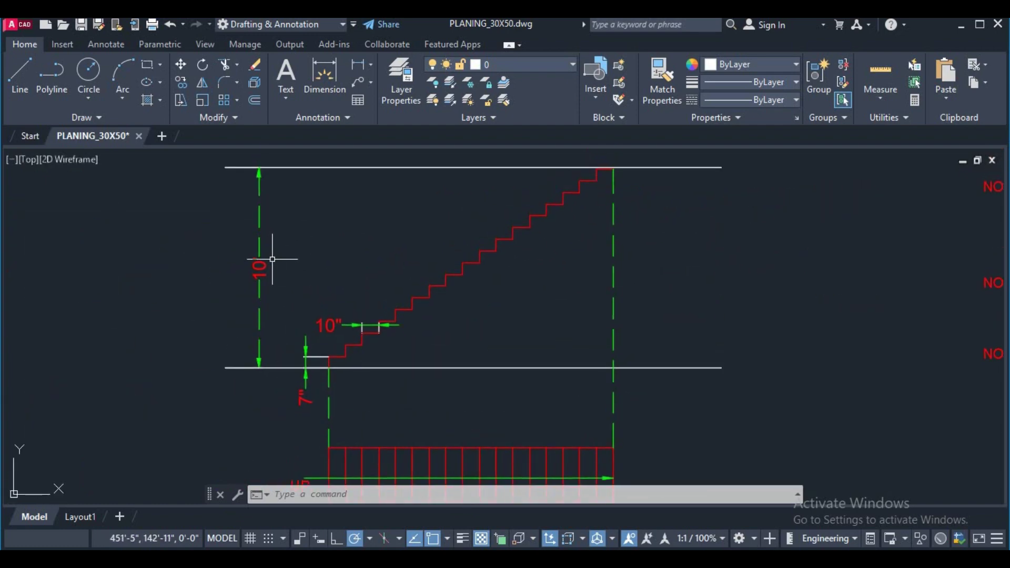
{"action": "scroll", "coordinate": [579, 268], "scroll_direction": "down", "scroll_amount": 3}
{"action": "middle_click_drag", "start_coordinate": [604, 282], "coordinate": [378, 286]}
{"action": "scroll", "coordinate": [619, 219], "scroll_direction": "up", "scroll_amount": 3}
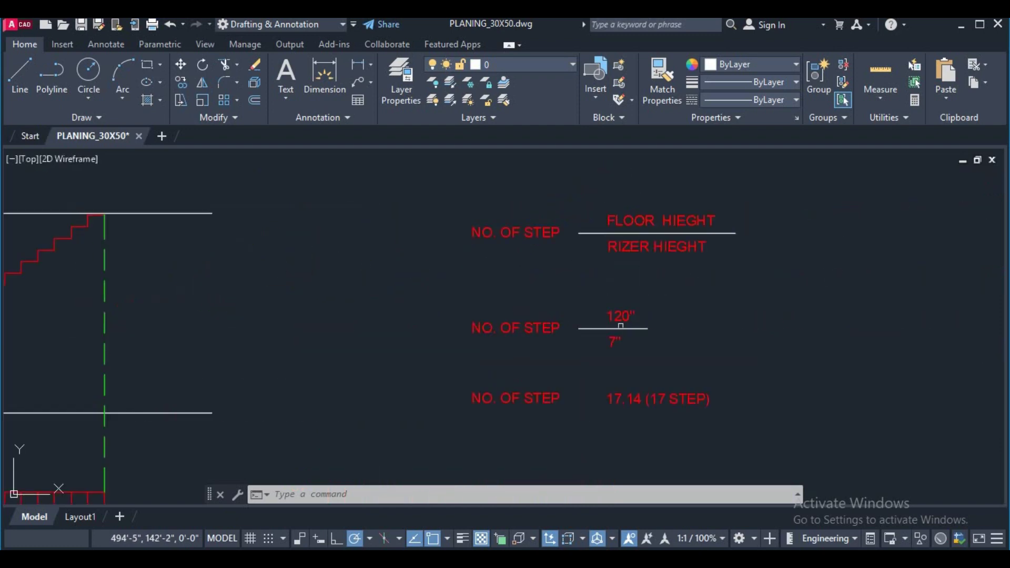
{"action": "scroll", "coordinate": [593, 326], "scroll_direction": "up", "scroll_amount": 2}
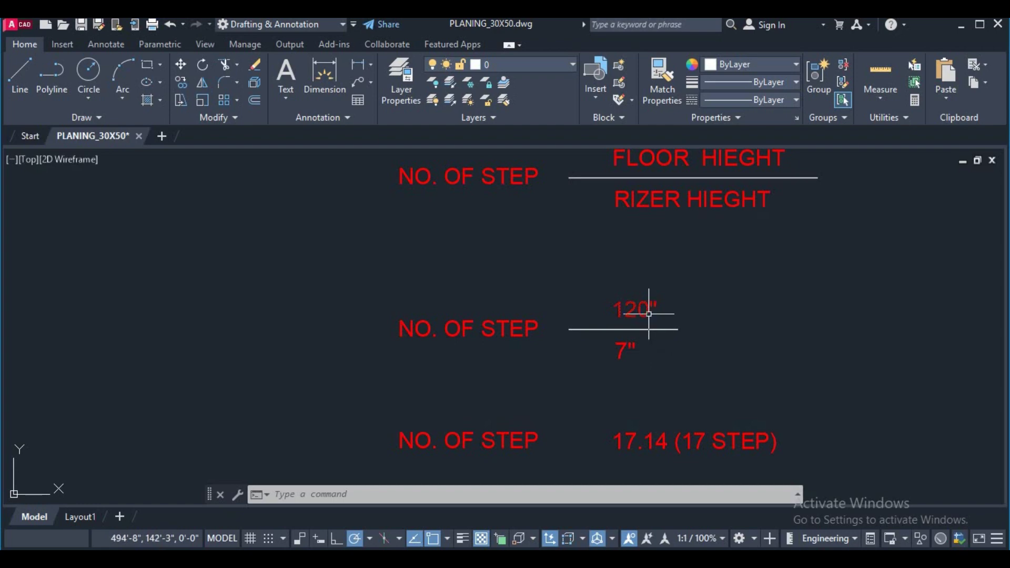
{"action": "middle_click_drag", "start_coordinate": [522, 325], "coordinate": [539, 271]}
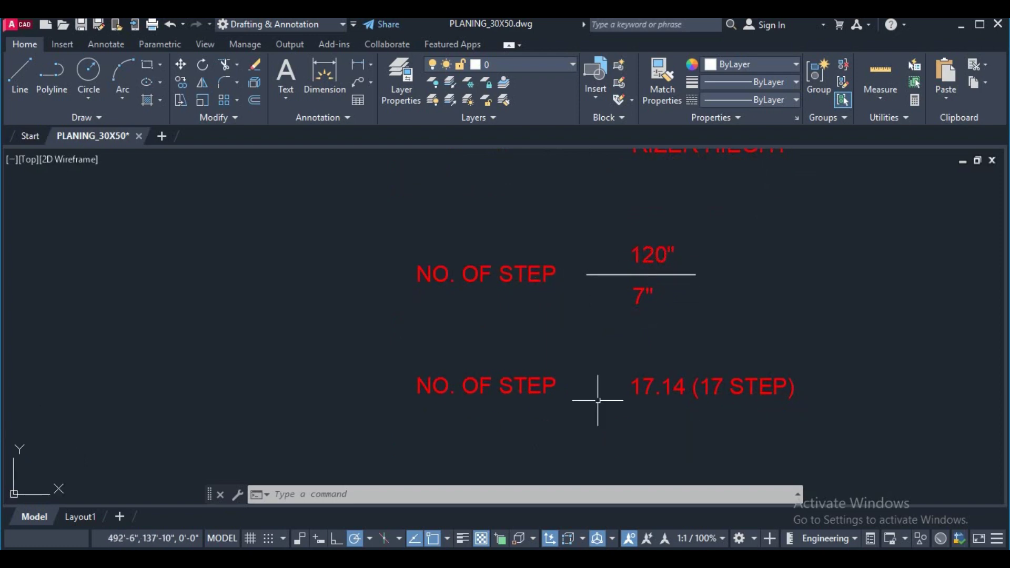
{"action": "middle_click_drag", "start_coordinate": [597, 400], "coordinate": [579, 354]}
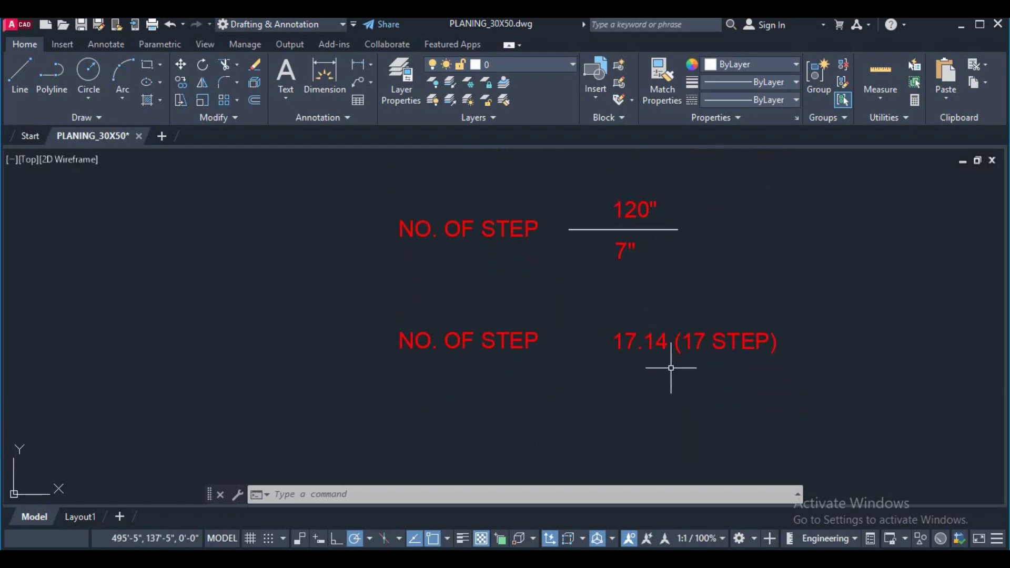
Step: Erase the NO. OF STEP and 17.14 texts, then undo to restore them
{"action": "left_click", "coordinate": [353, 307]}
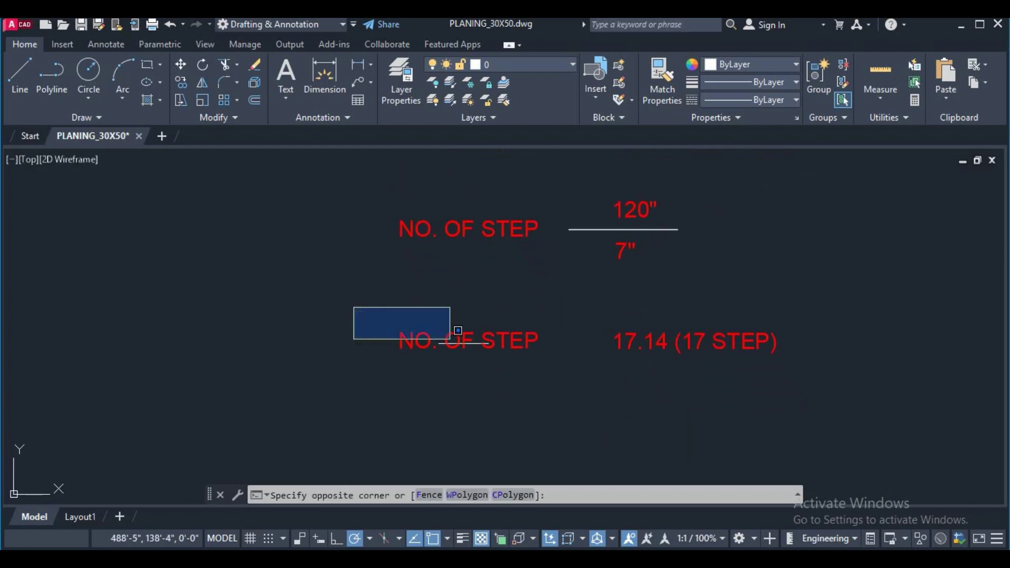
{"action": "left_click", "coordinate": [796, 380]}
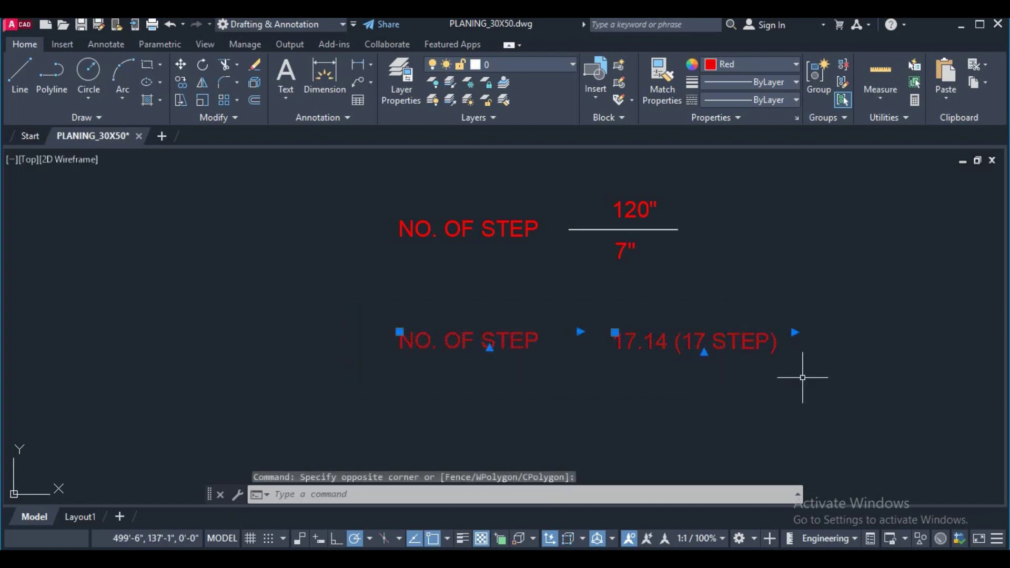
{"action": "key", "text": "Delete"}
{"action": "key", "text": "ctrl+z"}
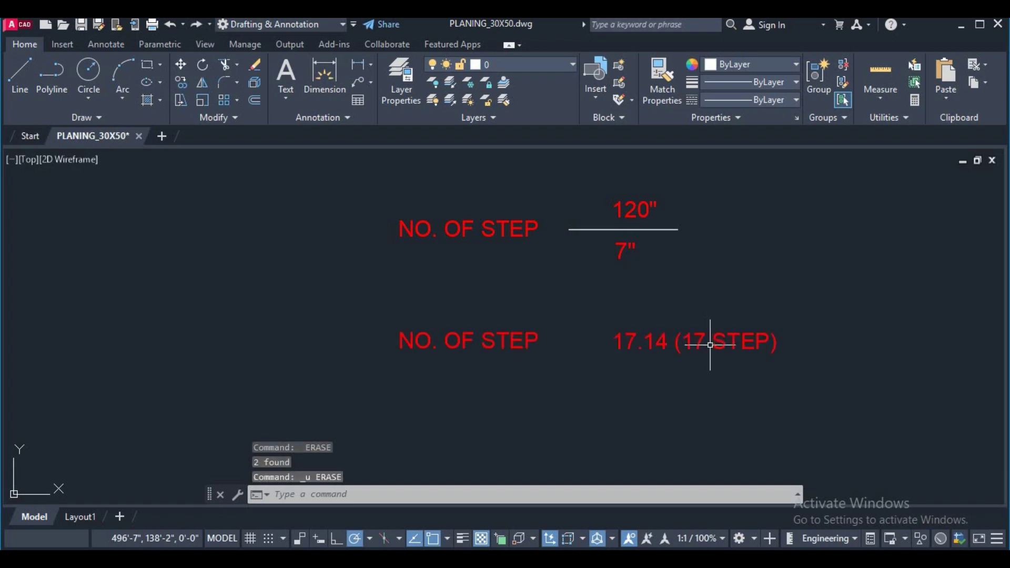
{"action": "scroll", "coordinate": [709, 342], "scroll_direction": "down", "scroll_amount": 3}
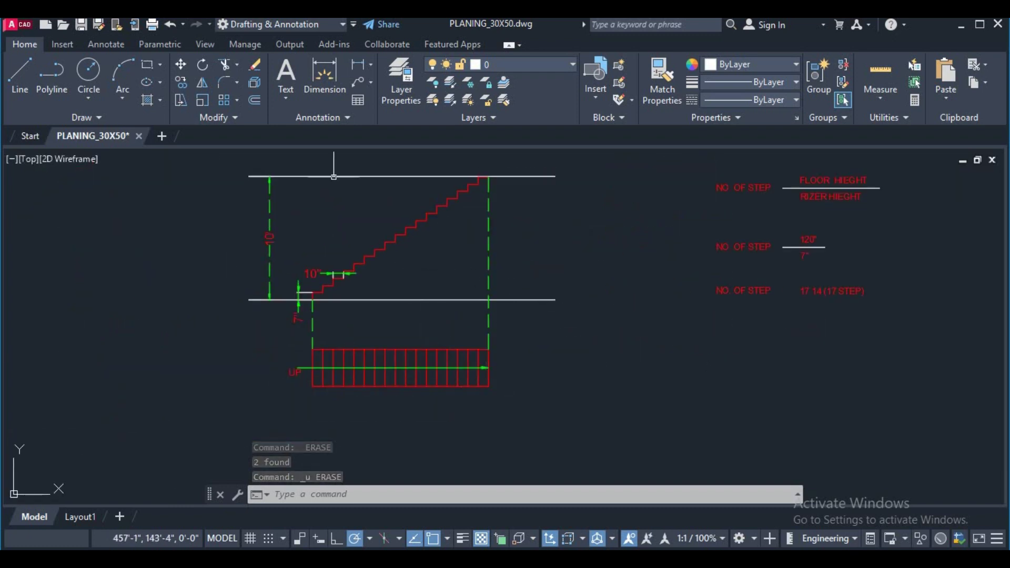
{"action": "scroll", "coordinate": [540, 372], "scroll_direction": "up", "scroll_amount": 3}
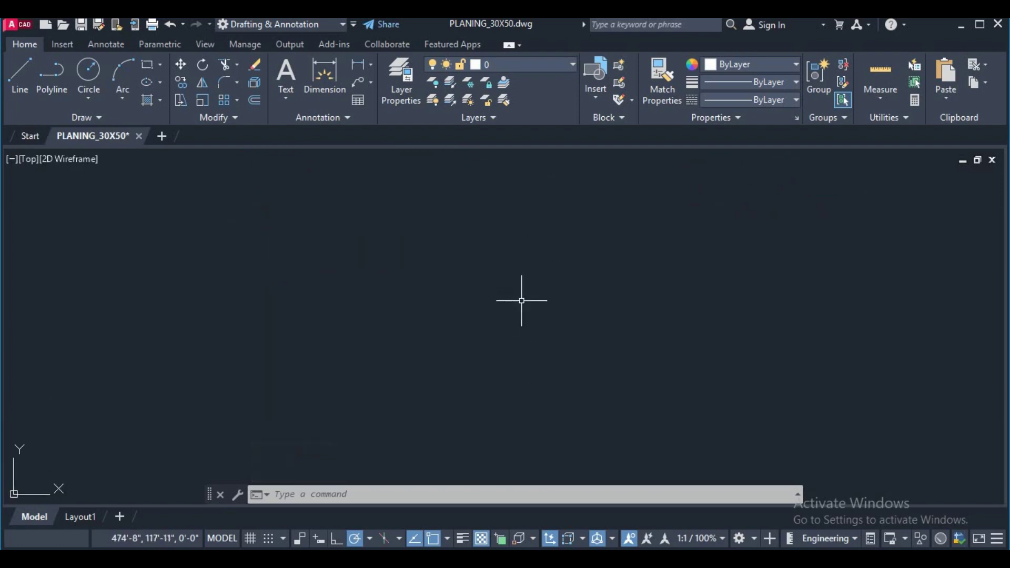
Step: Draw a 30-foot floor line in empty space
{"action": "type", "text": "l"}
{"action": "key", "text": "Return"}
{"action": "left_click", "coordinate": [392, 303]}
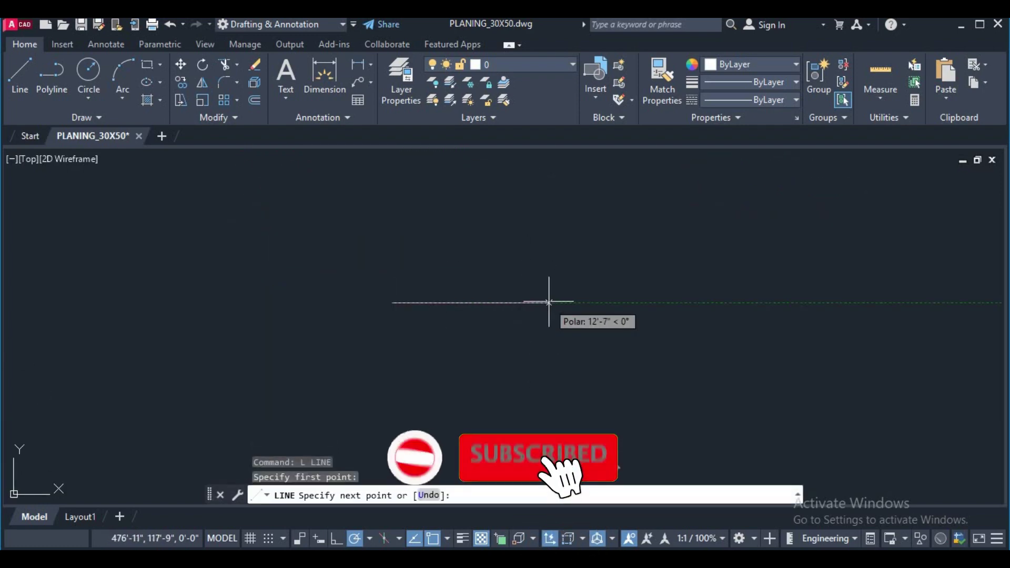
{"action": "type", "text": "30"}
{"action": "key", "text": "Return"}
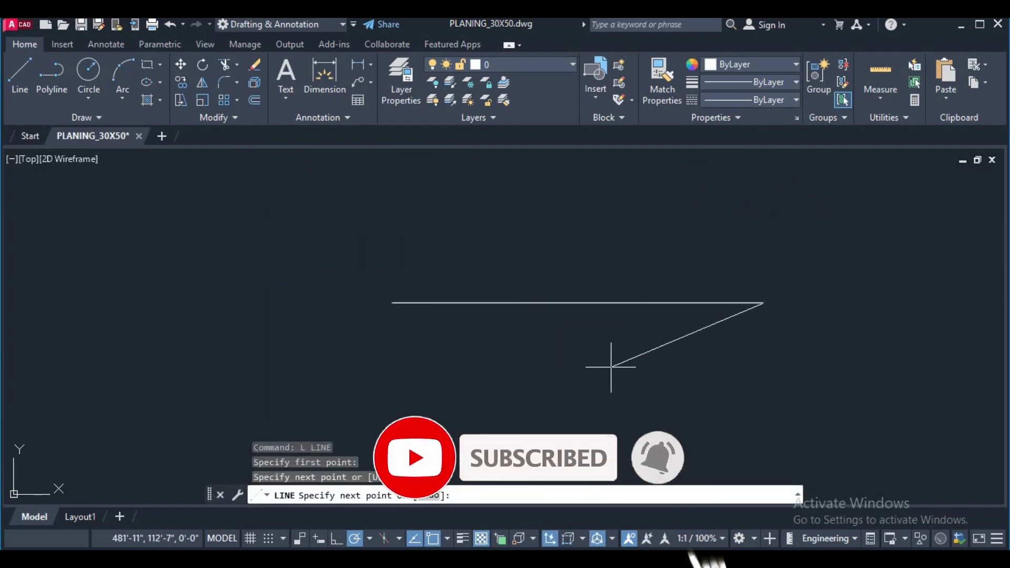
{"action": "right_click", "coordinate": [626, 363]}
{"action": "left_click", "coordinate": [663, 391]}
{"action": "middle_click_drag", "start_coordinate": [556, 383], "coordinate": [506, 369]}
Step: Offset the floor line 10' downward to create a parallel second line
{"action": "type", "text": "o"}
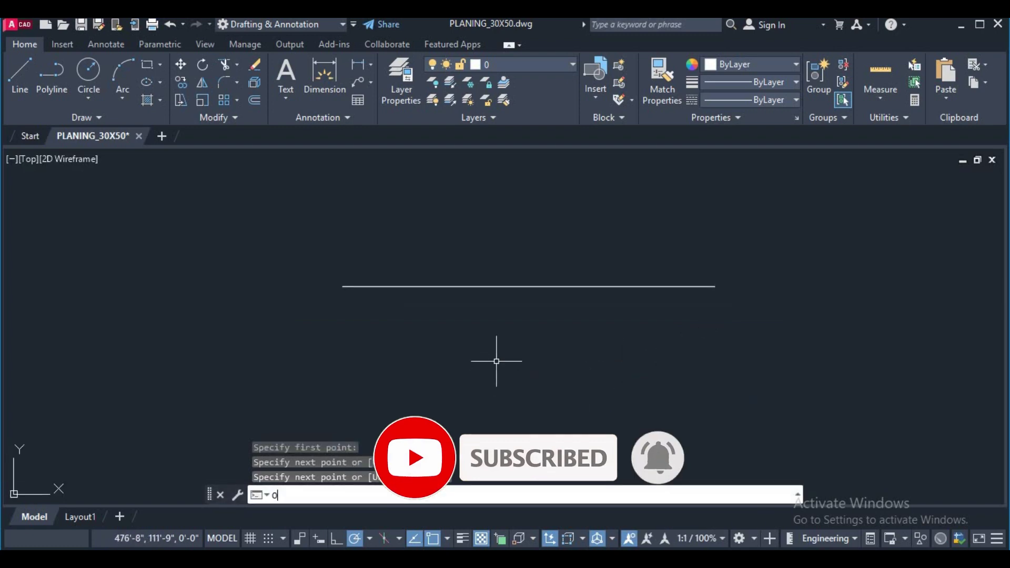
{"action": "key", "text": "Return"}
{"action": "type", "text": "10'"}
{"action": "key", "text": "Return"}
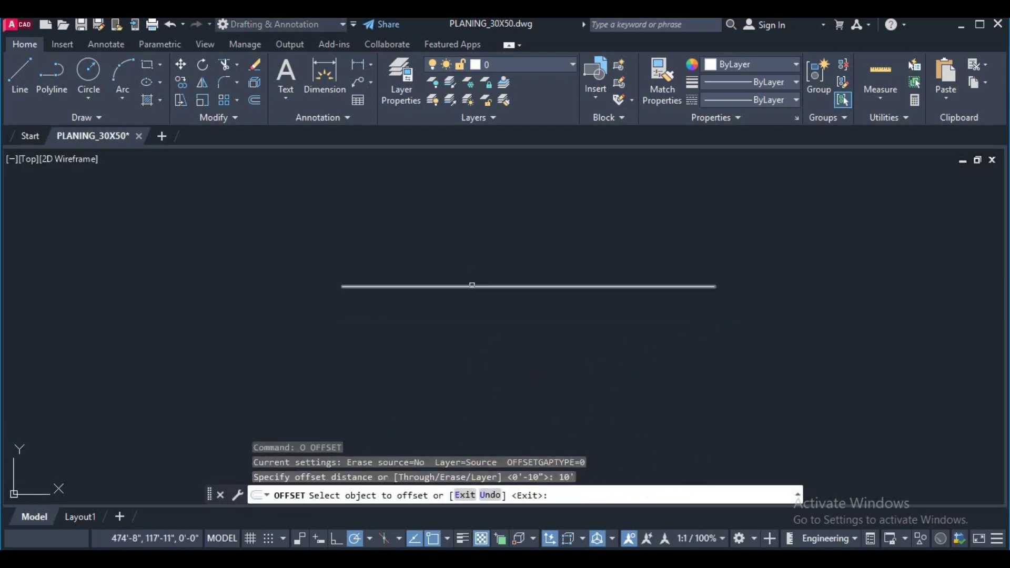
{"action": "left_click", "coordinate": [470, 286]}
{"action": "left_click", "coordinate": [482, 344]}
{"action": "scroll", "coordinate": [482, 344], "scroll_direction": "down", "scroll_amount": 2}
{"action": "right_click", "coordinate": [463, 316]}
{"action": "left_click", "coordinate": [492, 338]}
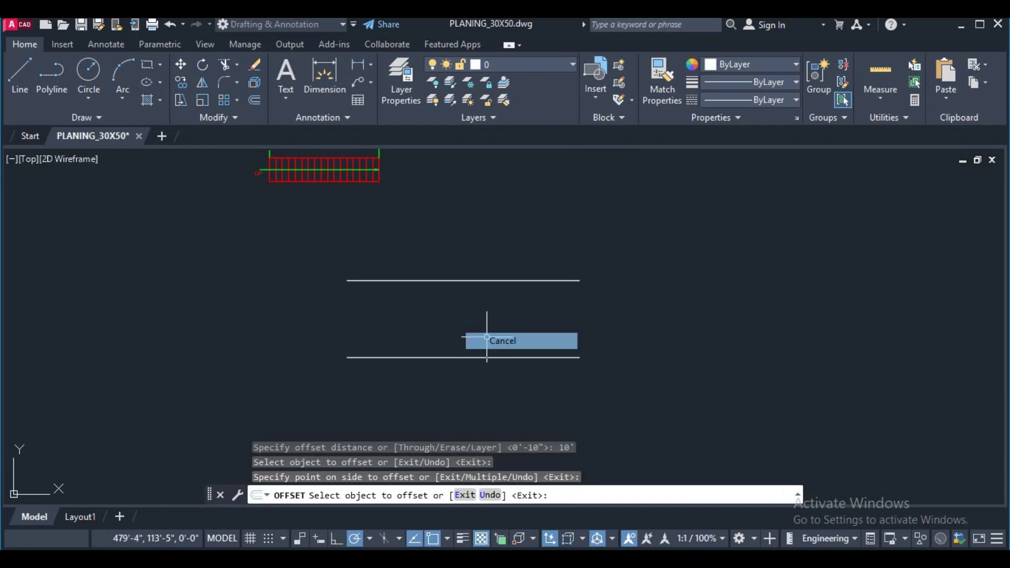
{"action": "scroll", "coordinate": [494, 336], "scroll_direction": "up", "scroll_amount": 2}
{"action": "scroll", "coordinate": [398, 311], "scroll_direction": "up", "scroll_amount": 2}
{"action": "middle_click_drag", "start_coordinate": [383, 298], "coordinate": [451, 266]}
Step: Add a vertical 10' linear dimension between the two floor lines
{"action": "left_click", "coordinate": [360, 64]}
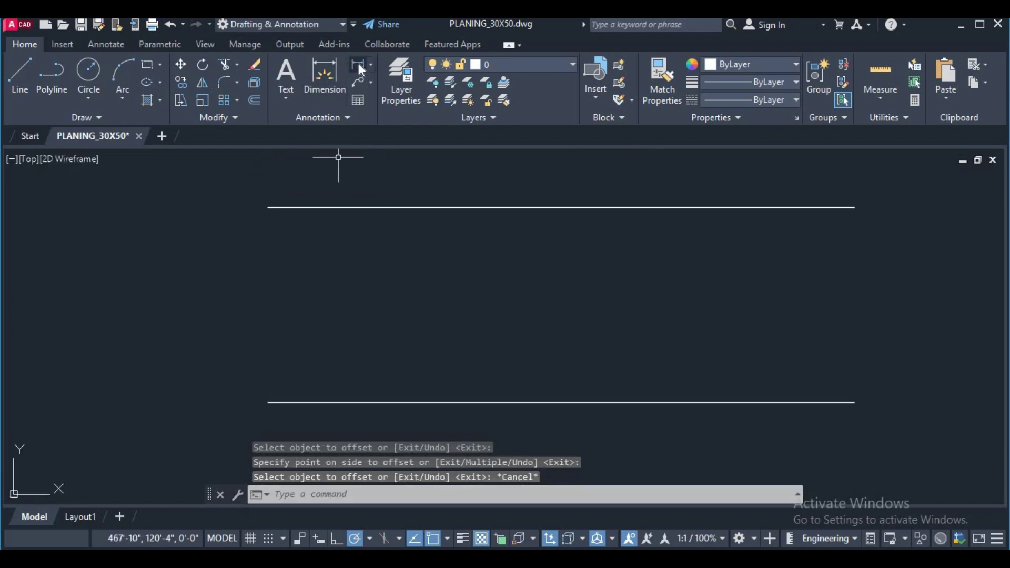
{"action": "left_click", "coordinate": [319, 207]}
{"action": "left_click", "coordinate": [319, 402]}
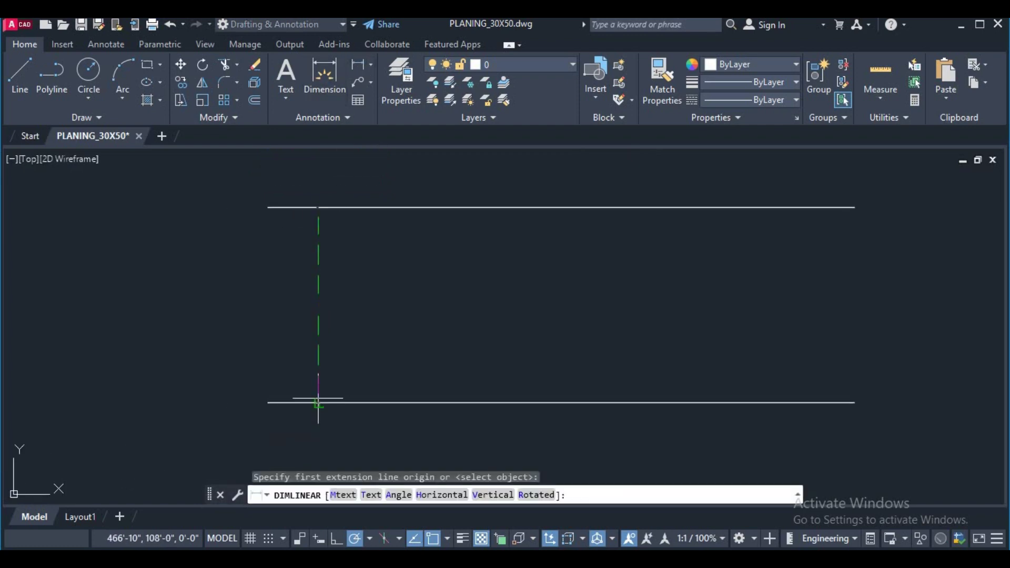
{"action": "left_click", "coordinate": [311, 336]}
{"action": "middle_click_drag", "start_coordinate": [460, 351], "coordinate": [418, 344]}
{"action": "type", "text": "p"}
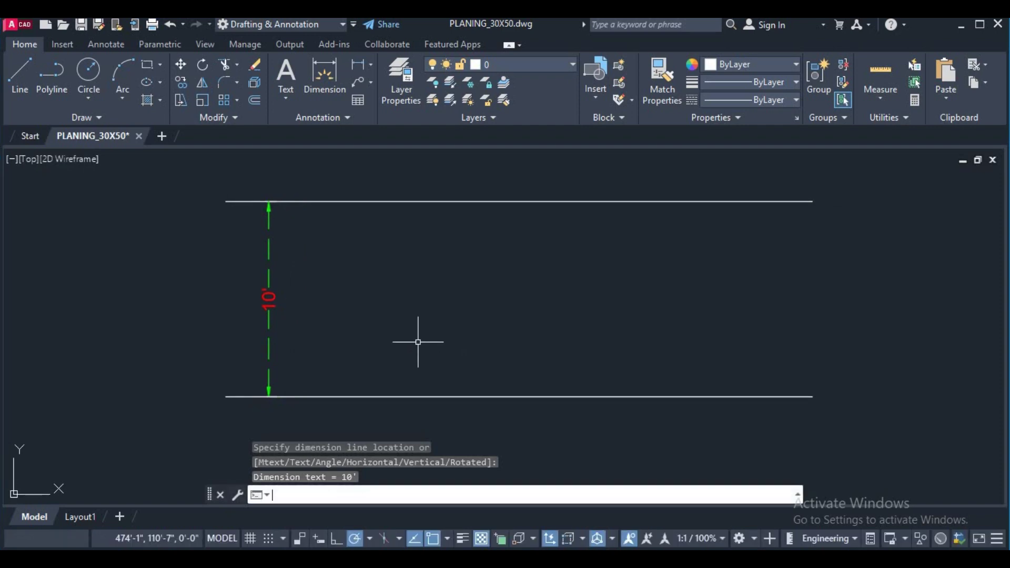
{"action": "type", "text": "l"}
{"action": "key", "text": "Return"}
Step: Draw a polyline step from the lower floor line with a 7 riser and 10 tread, then select it
{"action": "left_click", "coordinate": [371, 389]}
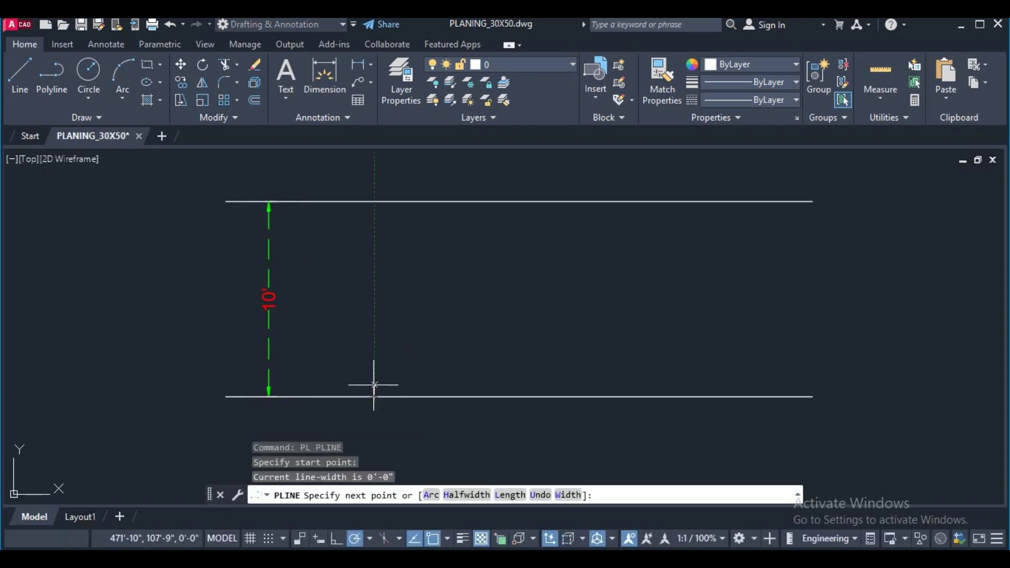
{"action": "type", "text": "7"}
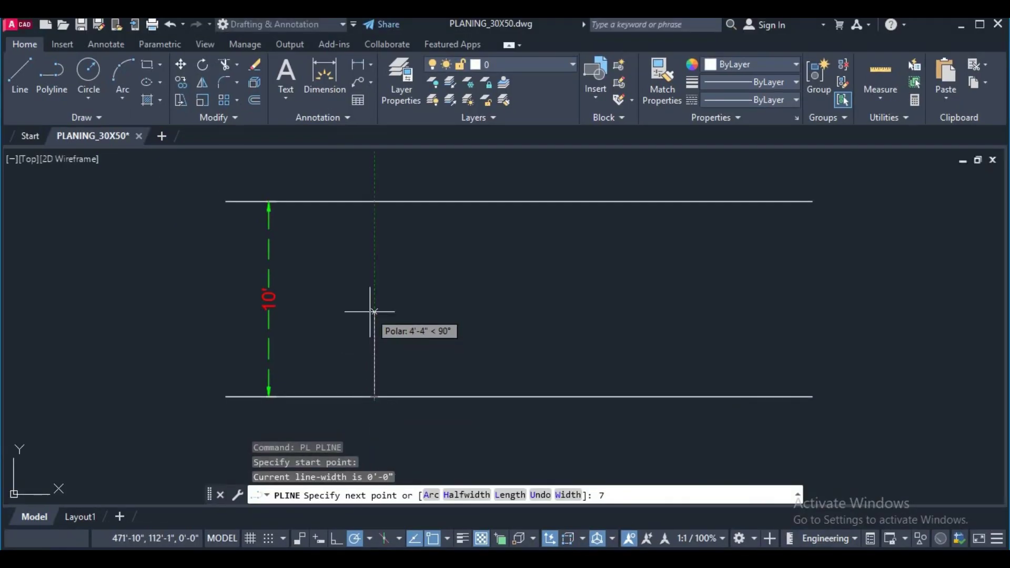
{"action": "key", "text": "Return"}
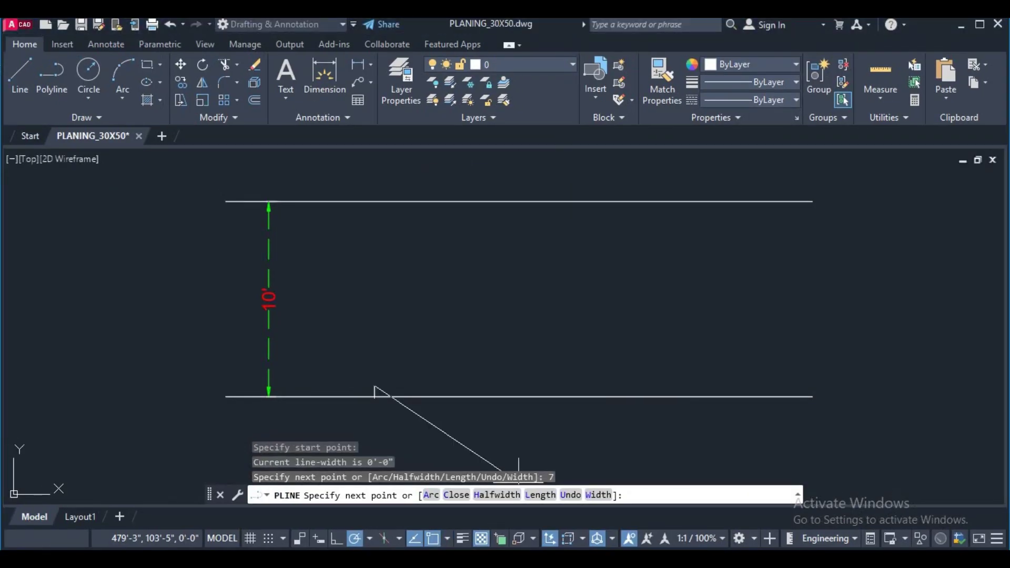
{"action": "type", "text": "10"}
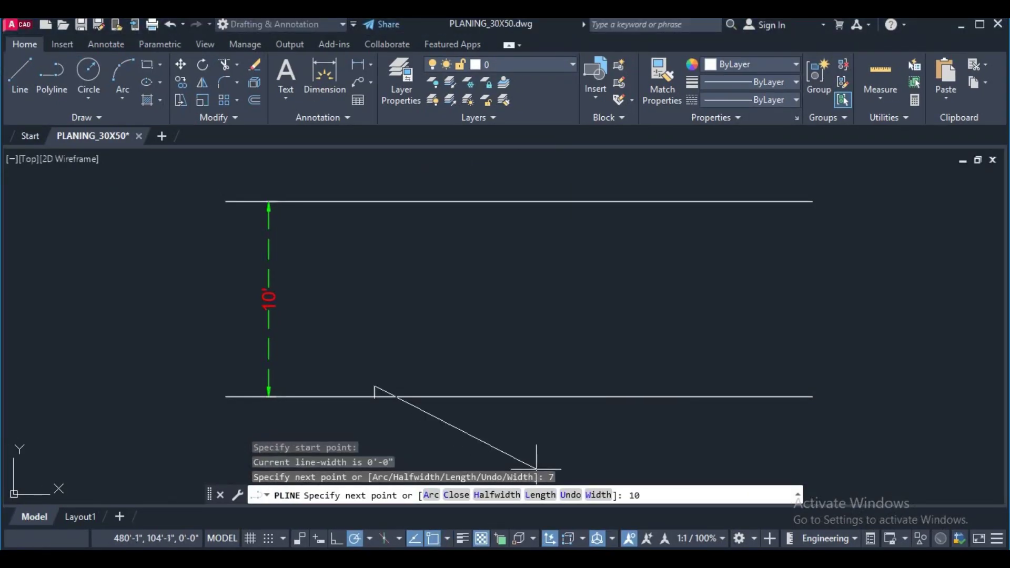
{"action": "key", "text": "Return"}
{"action": "scroll", "coordinate": [388, 391], "scroll_direction": "up", "scroll_amount": 4}
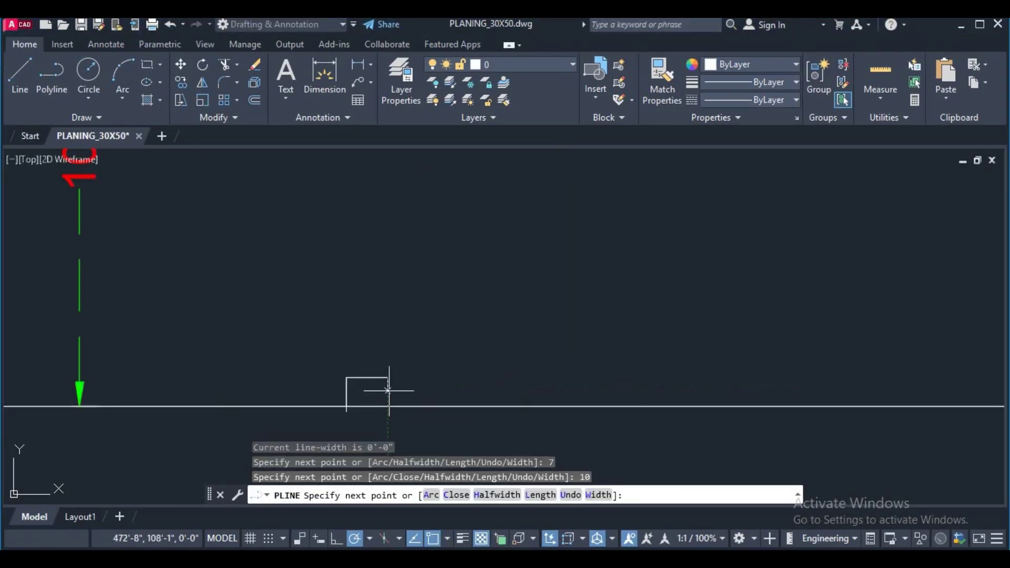
{"action": "right_click", "coordinate": [430, 268]}
{"action": "left_click", "coordinate": [459, 295]}
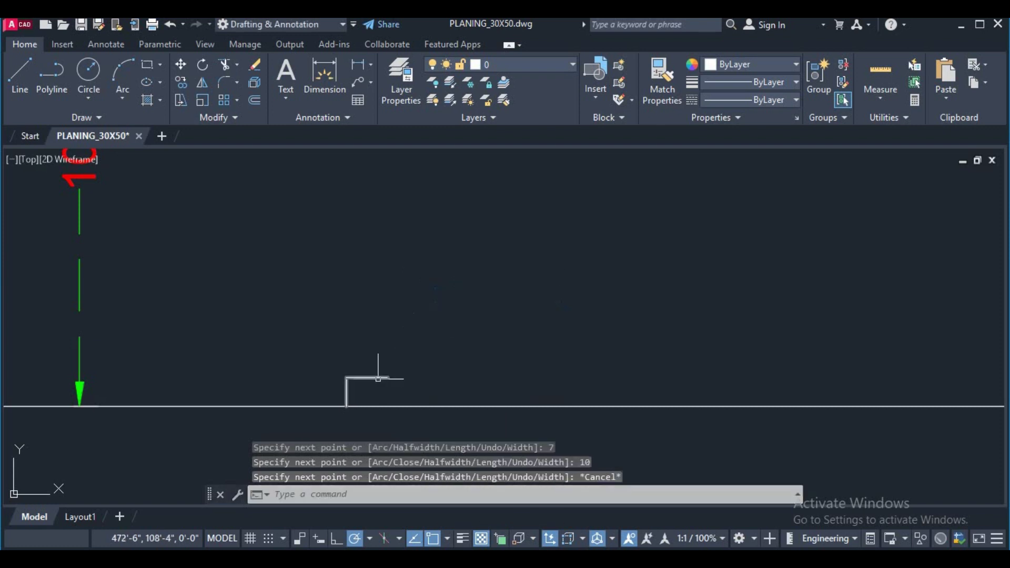
{"action": "middle_click_drag", "start_coordinate": [378, 378], "coordinate": [420, 353]}
{"action": "left_click_drag", "start_coordinate": [418, 361], "coordinate": [389, 331]}
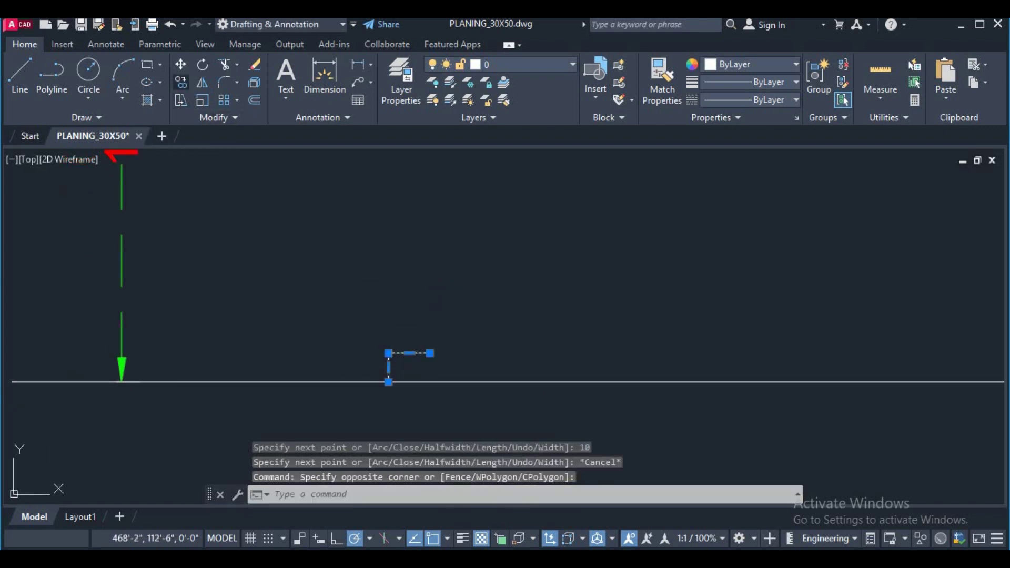
Step: Copy the step from its lower corner, placing five copies end to end up the slope
{"action": "type", "text": "co"}
{"action": "key", "text": "Return"}
{"action": "left_click", "coordinate": [388, 382]}
{"action": "left_click", "coordinate": [430, 353]}
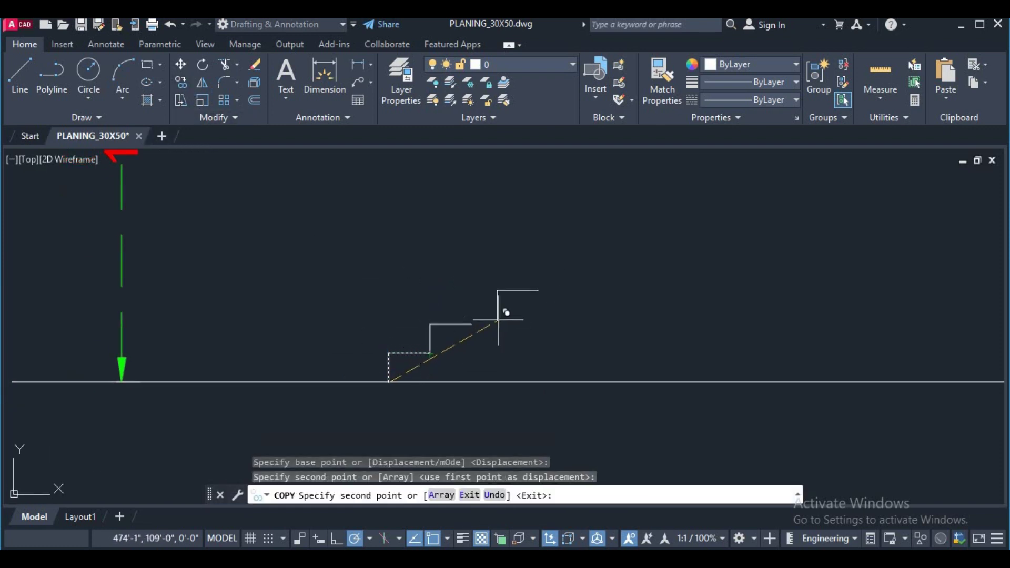
{"action": "left_click", "coordinate": [472, 324]}
{"action": "left_click", "coordinate": [512, 296]}
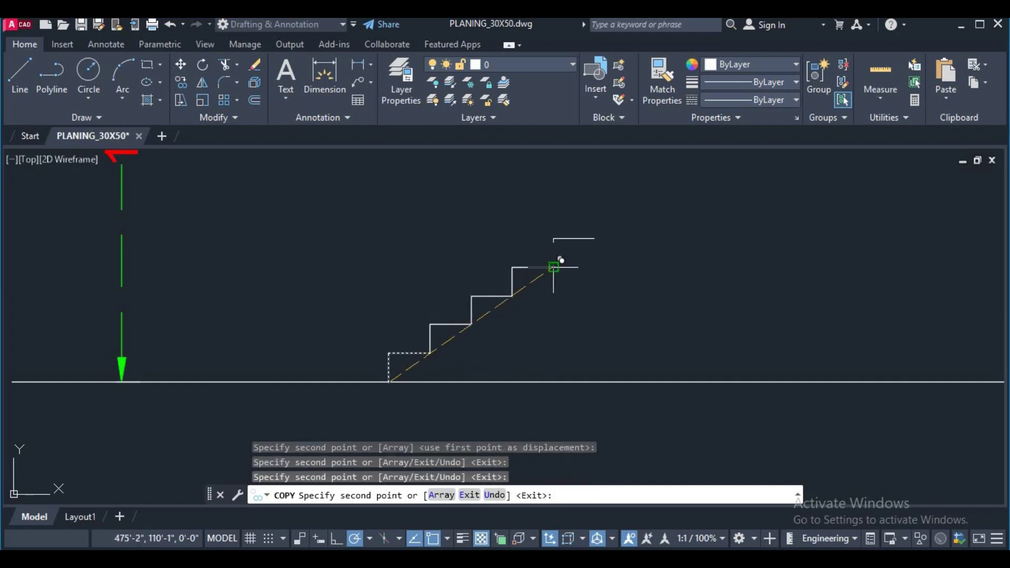
{"action": "left_click", "coordinate": [553, 268]}
{"action": "left_click", "coordinate": [595, 238]}
{"action": "middle_click_drag", "start_coordinate": [615, 286], "coordinate": [461, 387]}
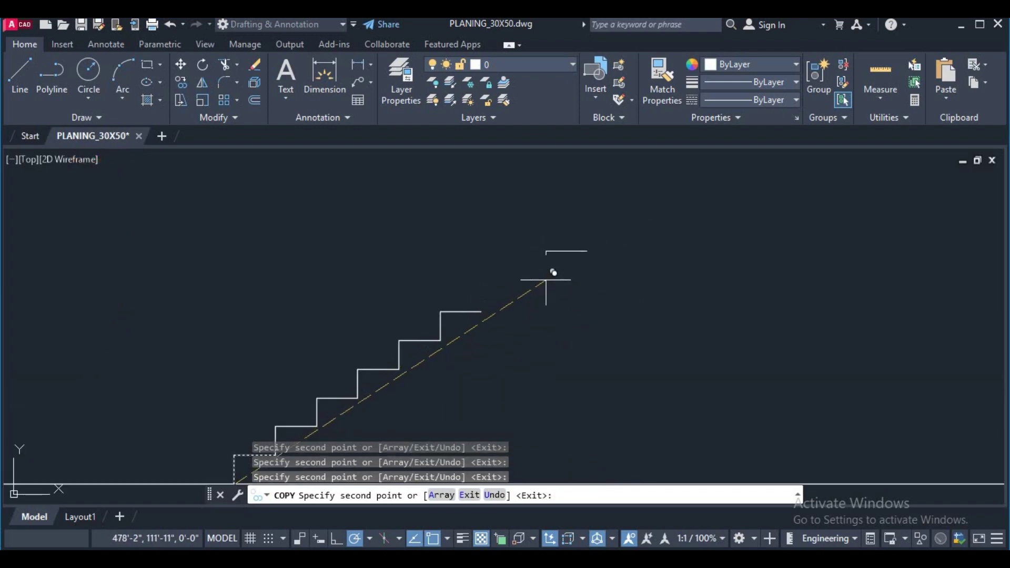
{"action": "scroll", "coordinate": [545, 312], "scroll_direction": "down", "scroll_amount": 2}
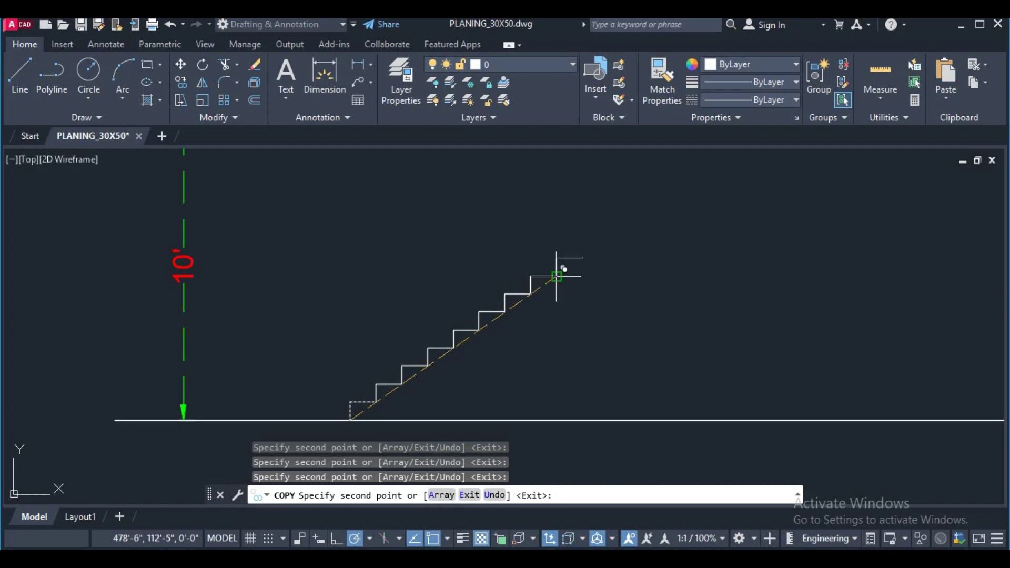
Step: Continue placing step copies until the final step reaches the upper floor line
{"action": "left_click", "coordinate": [556, 276]}
{"action": "left_click", "coordinate": [582, 258]}
{"action": "left_click", "coordinate": [608, 240]}
{"action": "middle_click_drag", "start_coordinate": [608, 240], "coordinate": [548, 316]}
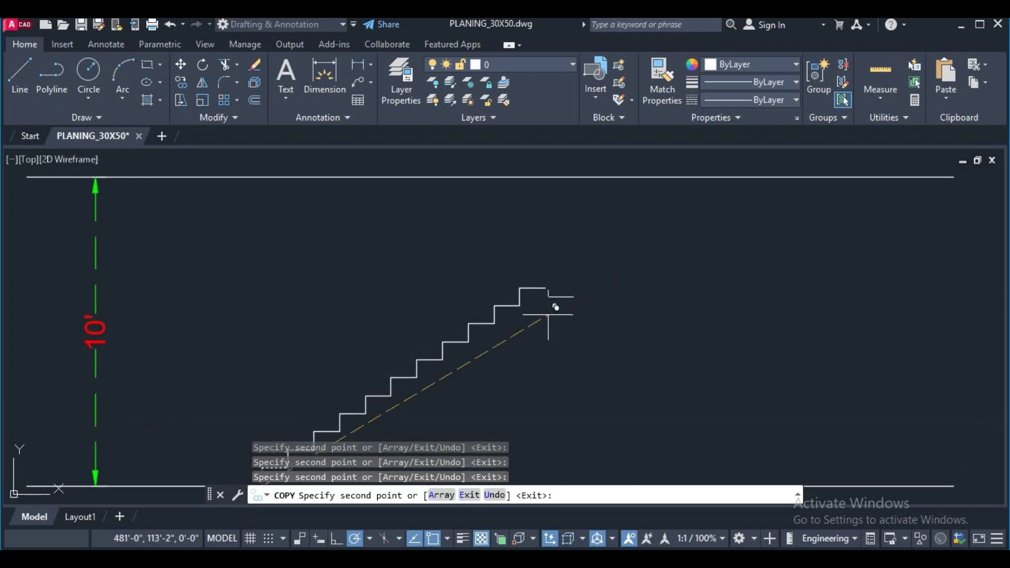
{"action": "left_click", "coordinate": [546, 289]}
{"action": "left_click", "coordinate": [572, 269]}
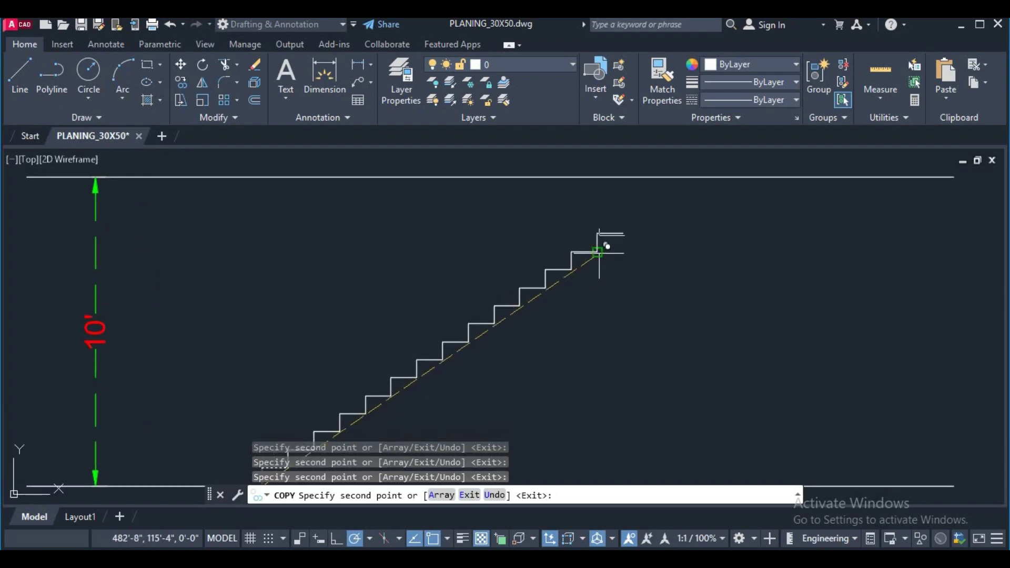
{"action": "left_click", "coordinate": [597, 251]}
{"action": "left_click", "coordinate": [623, 234]}
{"action": "left_click", "coordinate": [648, 216]}
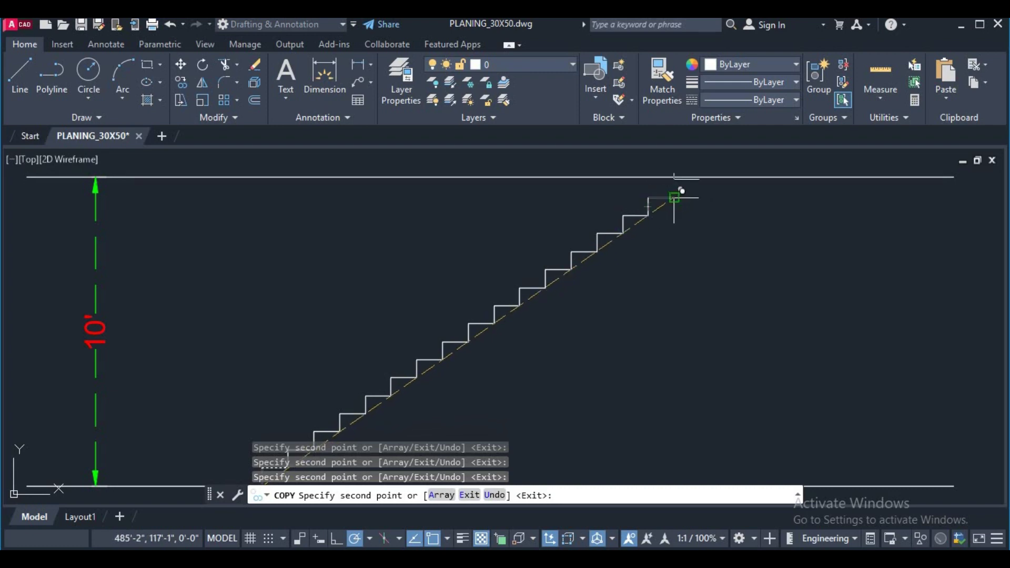
{"action": "left_click", "coordinate": [674, 198]}
{"action": "right_click", "coordinate": [648, 246]}
{"action": "left_click", "coordinate": [684, 273]}
{"action": "scroll", "coordinate": [690, 258], "scroll_direction": "down", "scroll_amount": 2}
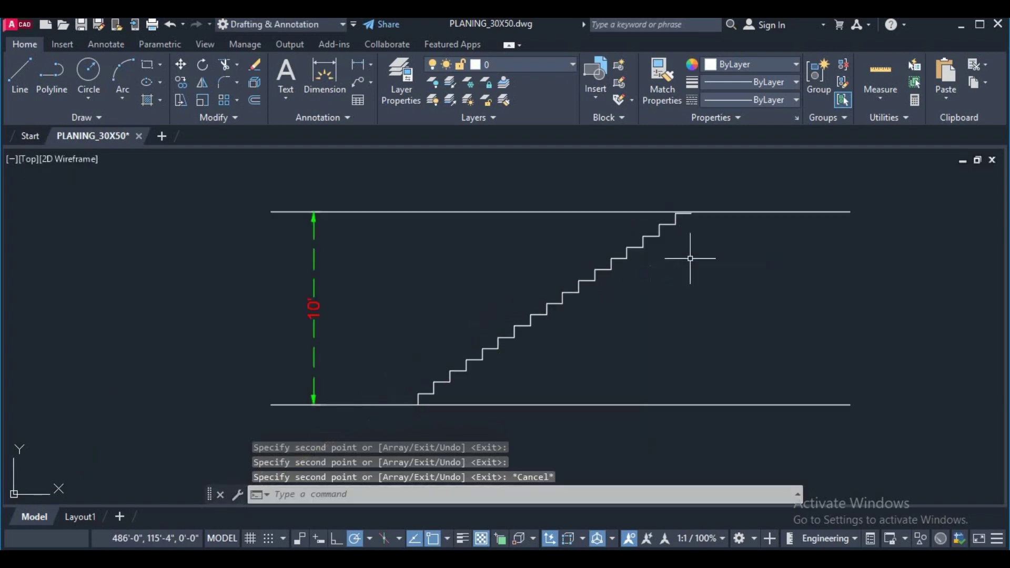
{"action": "left_click", "coordinate": [654, 210]}
{"action": "scroll", "coordinate": [636, 294], "scroll_direction": "down", "scroll_amount": 2}
Step: Select every stair step outline, from the upper steps down to the two lowest
{"action": "middle_click_drag", "start_coordinate": [639, 293], "coordinate": [623, 270]}
{"action": "left_click", "coordinate": [668, 296]}
{"action": "left_click", "coordinate": [536, 245]}
{"action": "scroll", "coordinate": [536, 245], "scroll_direction": "up", "scroll_amount": 3}
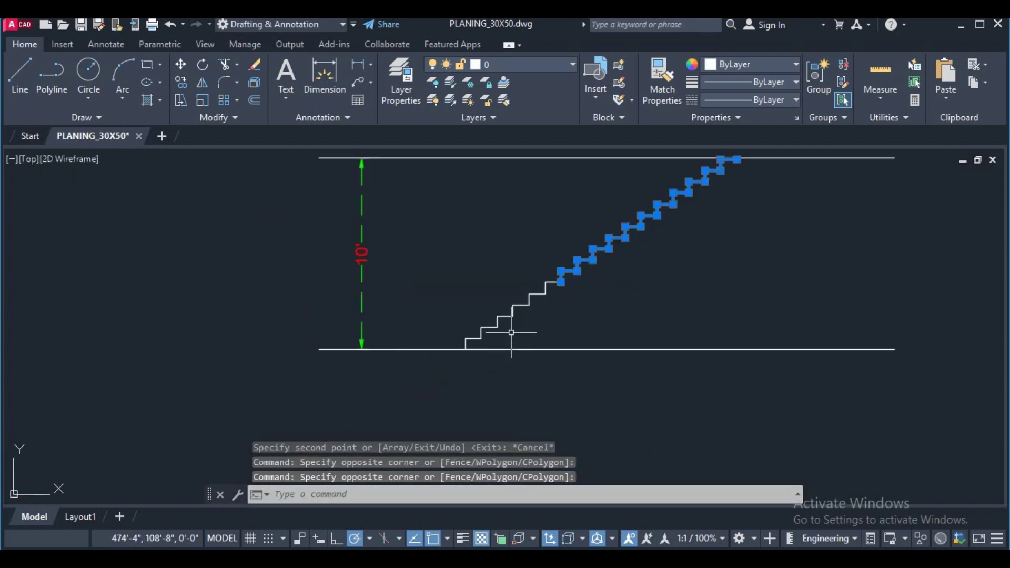
{"action": "left_click", "coordinate": [552, 311]}
{"action": "left_click", "coordinate": [548, 284]}
{"action": "scroll", "coordinate": [487, 345], "scroll_direction": "up", "scroll_amount": 2}
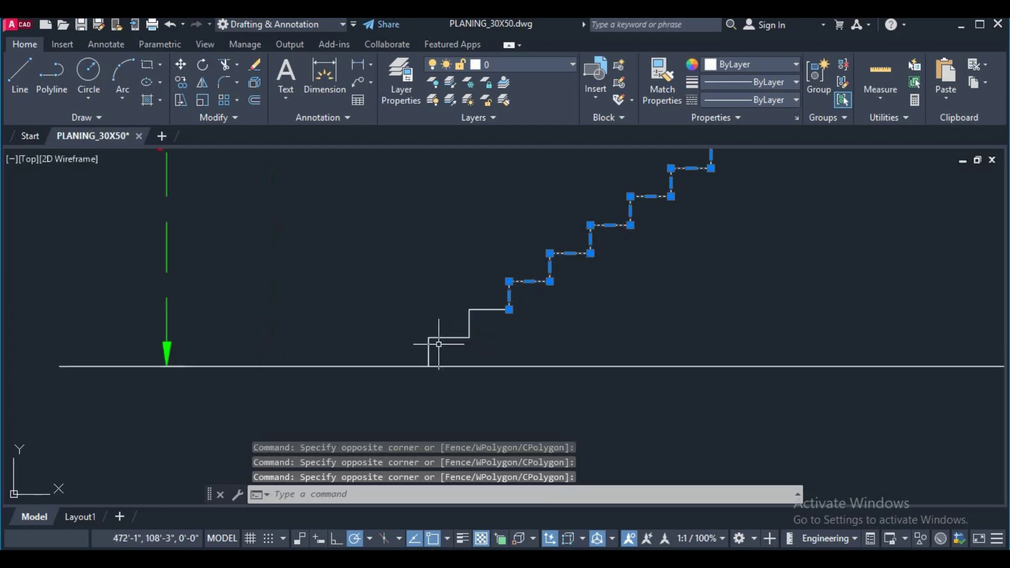
{"action": "left_click", "coordinate": [473, 345]}
{"action": "left_click", "coordinate": [401, 293]}
Step: Set the selected steps' color to Red in the Properties panel
{"action": "left_click", "coordinate": [743, 67]}
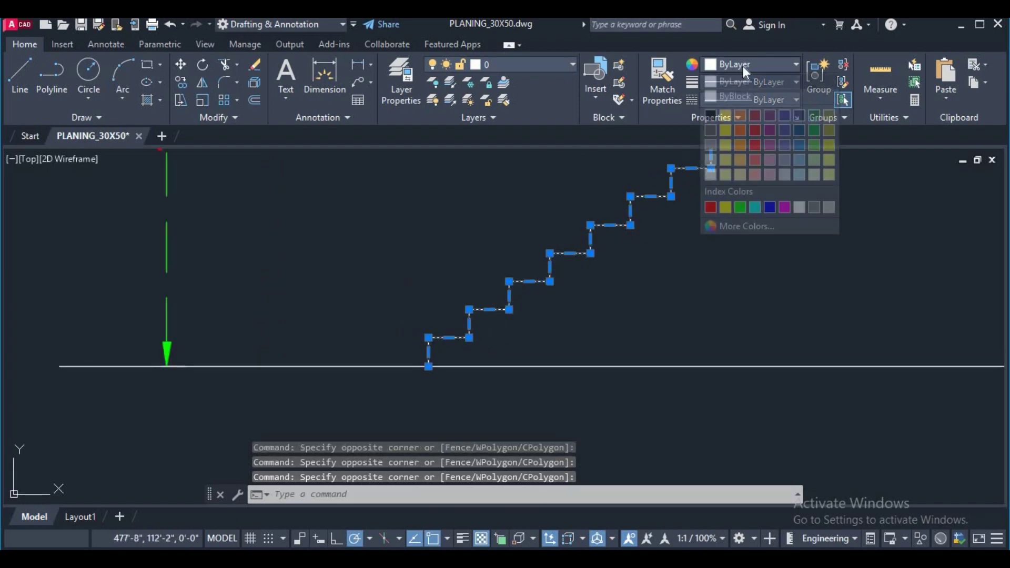
{"action": "left_click", "coordinate": [711, 205]}
{"action": "scroll", "coordinate": [661, 266], "scroll_direction": "down", "scroll_amount": 2}
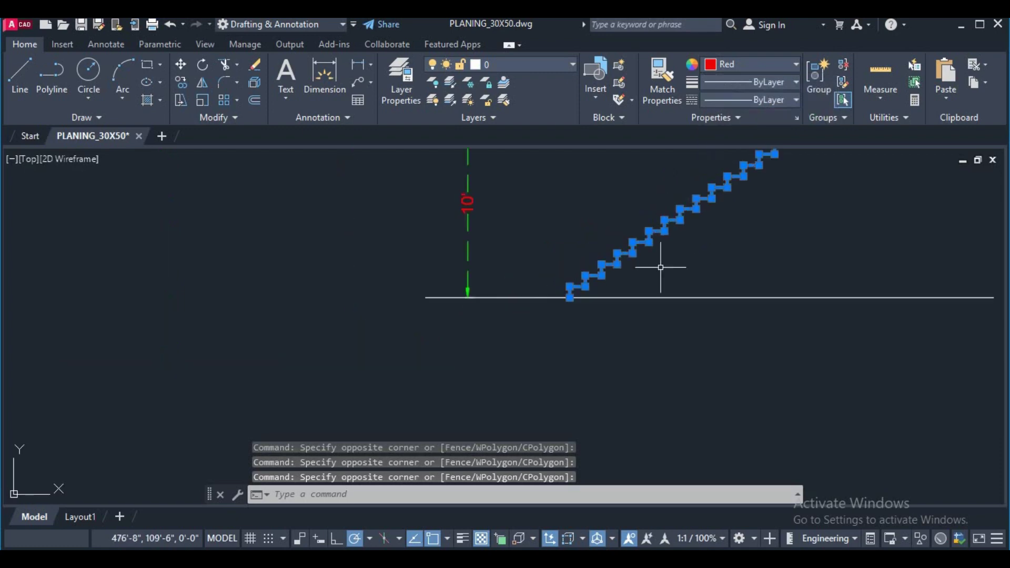
{"action": "middle_click_drag", "start_coordinate": [661, 266], "coordinate": [552, 271]}
{"action": "scroll", "coordinate": [571, 266], "scroll_direction": "down", "scroll_amount": 1}
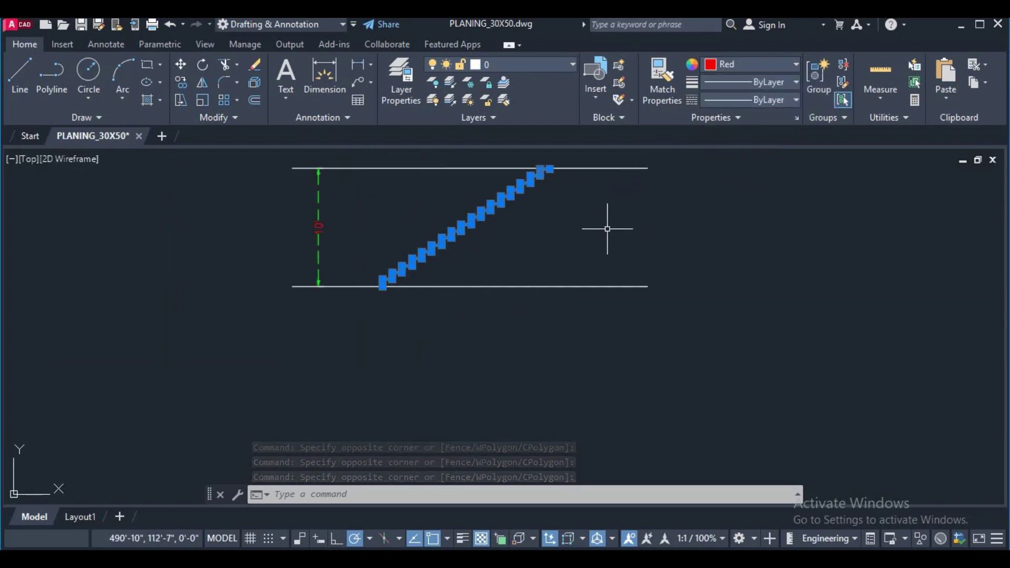
{"action": "type", "text": "l"}
{"action": "key", "text": "Return"}
{"action": "scroll", "coordinate": [392, 315], "scroll_direction": "up", "scroll_amount": 2}
Step: Draw vertical lines down past the ground line from the stair's base and top corners
{"action": "left_click", "coordinate": [377, 272]}
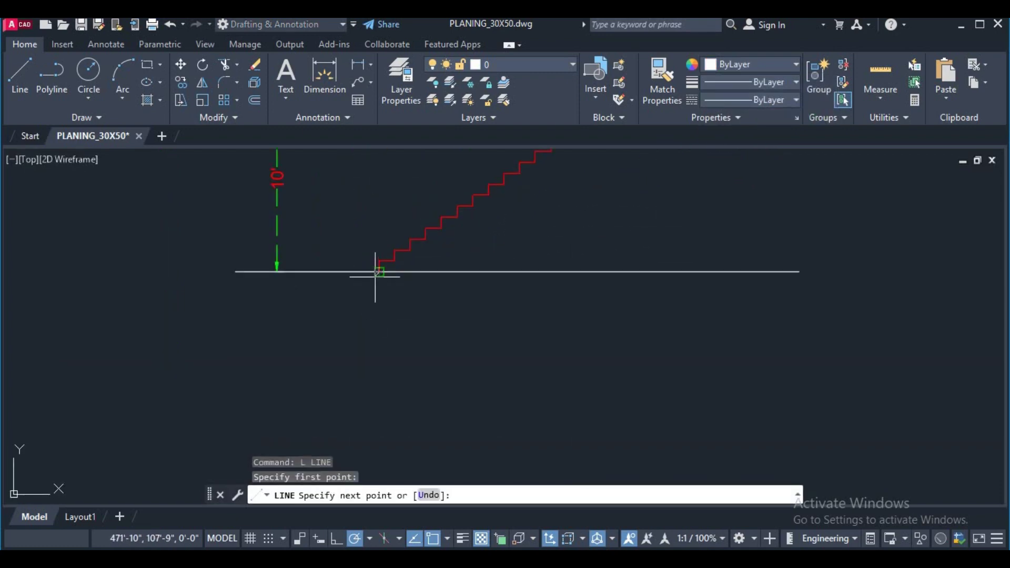
{"action": "left_click", "coordinate": [384, 405]}
{"action": "key", "text": "Return"}
{"action": "scroll", "coordinate": [535, 400], "scroll_direction": "down", "scroll_amount": 1}
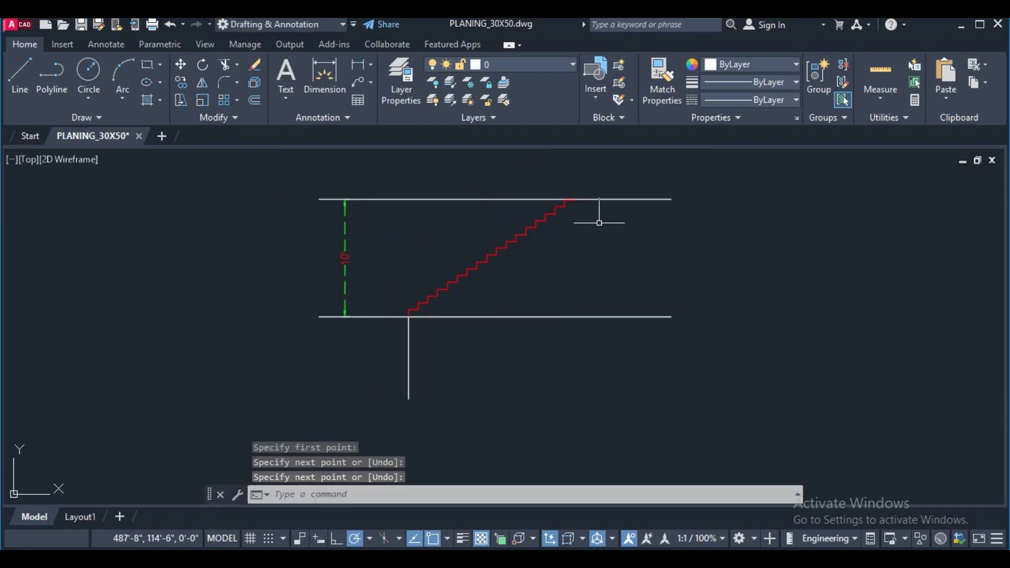
{"action": "key", "text": "Return"}
{"action": "scroll", "coordinate": [584, 189], "scroll_direction": "up", "scroll_amount": 2}
{"action": "scroll", "coordinate": [572, 210], "scroll_direction": "up", "scroll_amount": 2}
{"action": "left_click", "coordinate": [563, 213]}
{"action": "scroll", "coordinate": [552, 263], "scroll_direction": "down", "scroll_amount": 1}
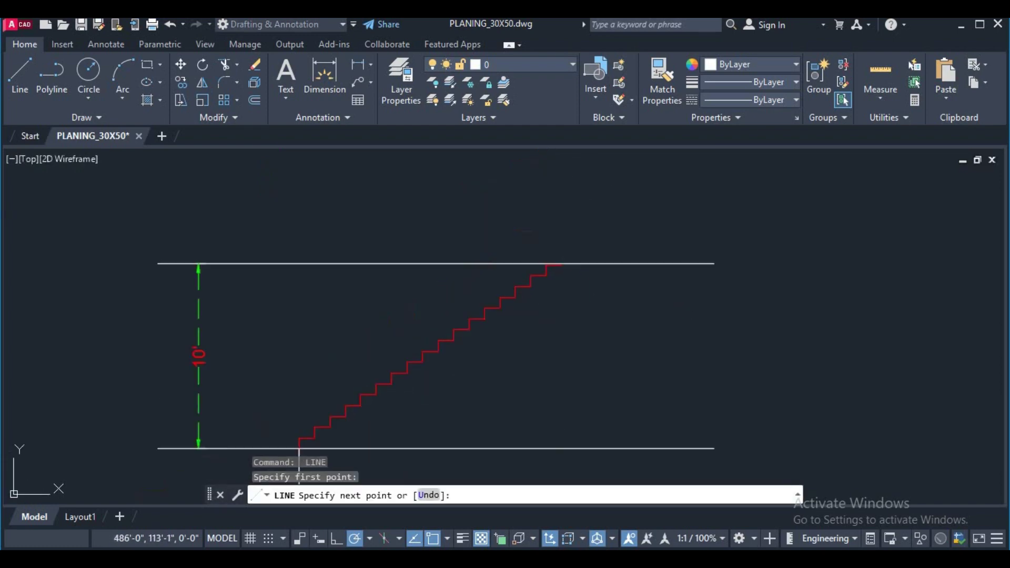
{"action": "scroll", "coordinate": [552, 305], "scroll_direction": "down", "scroll_amount": 1}
{"action": "left_click", "coordinate": [546, 376]}
{"action": "key", "text": "Return"}
Step: Draw a horizontal line between the two verticals below the ground line
{"action": "key", "text": "Return"}
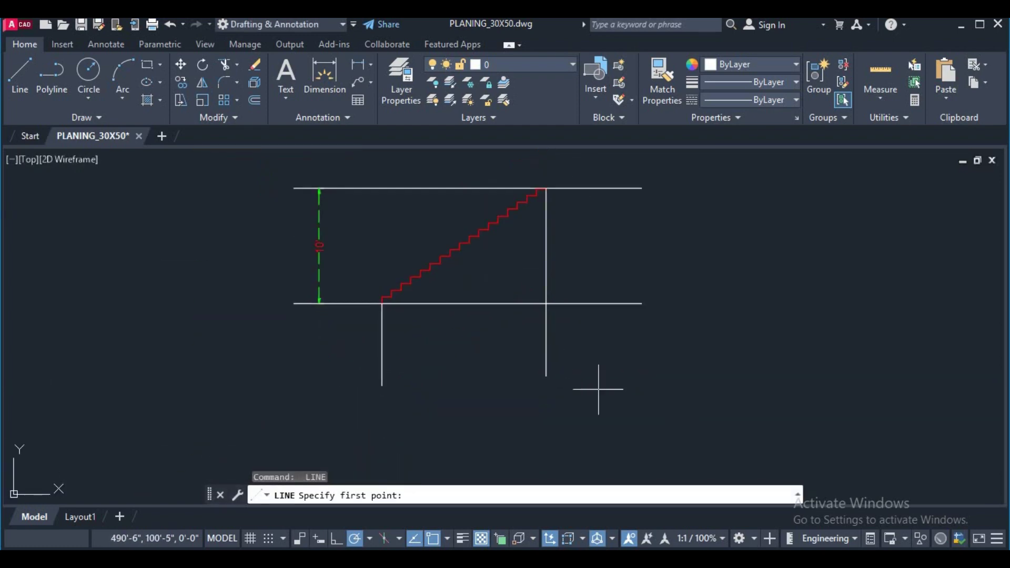
{"action": "type", "text": "L"}
{"action": "key", "text": "Return"}
{"action": "scroll", "coordinate": [402, 371], "scroll_direction": "up", "scroll_amount": 2}
{"action": "left_click", "coordinate": [369, 295]}
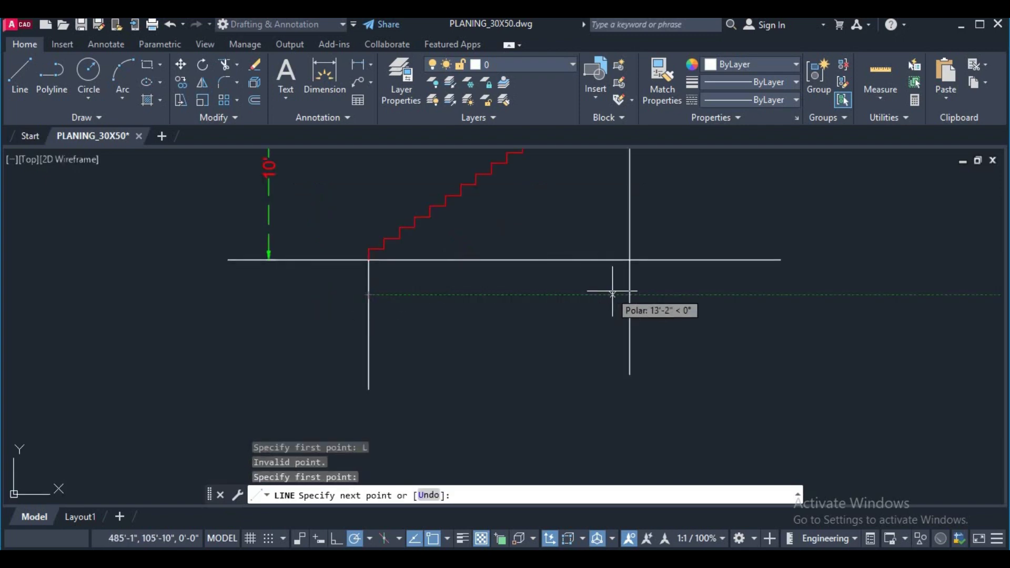
{"action": "left_click", "coordinate": [629, 295]}
{"action": "key", "text": "Return"}
{"action": "key", "text": "Return"}
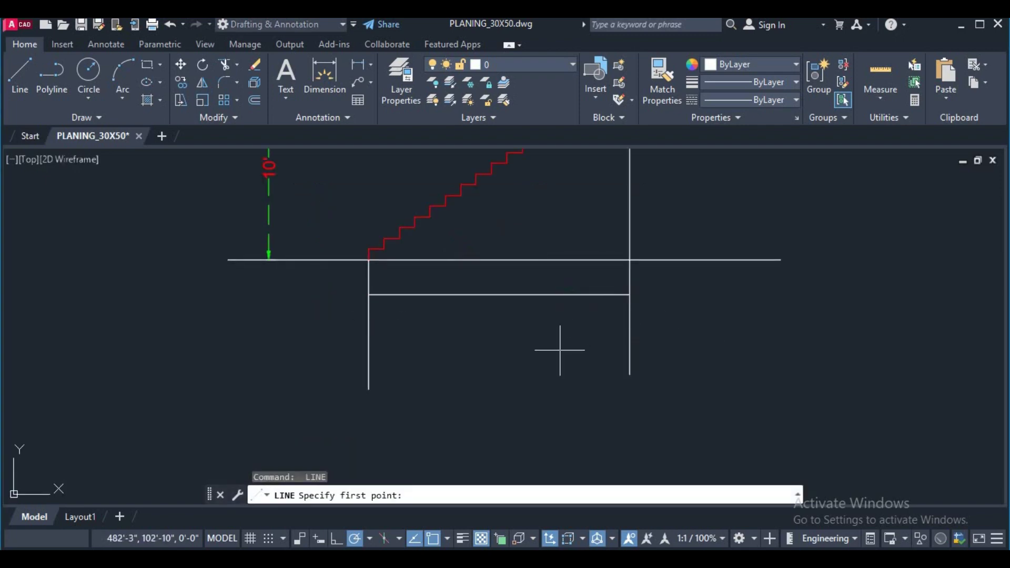
{"action": "type", "text": "O"}
Step: Offset the horizontal line 3' downward to form the rectangle's bottom edge
{"action": "key", "text": "Return"}
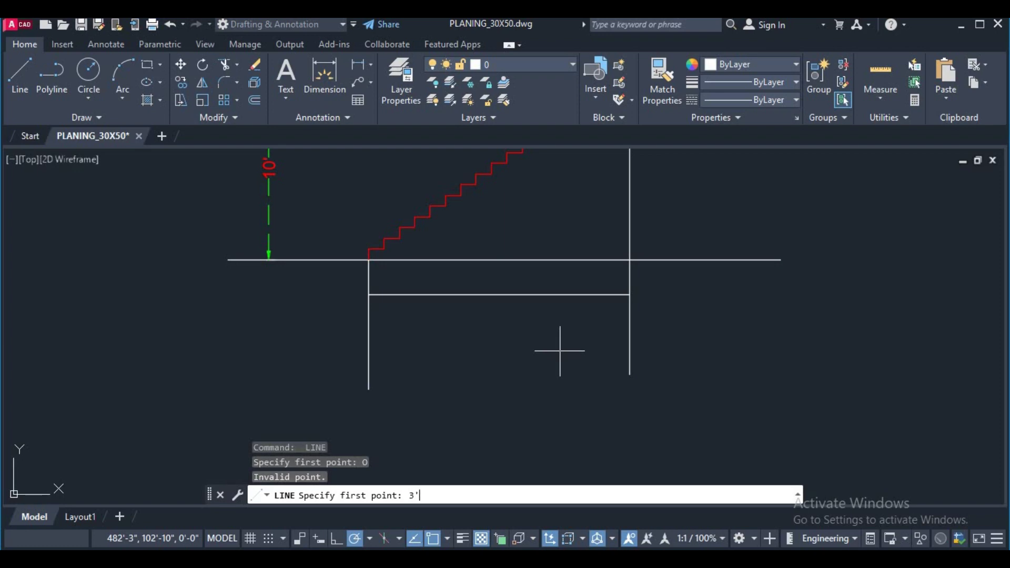
{"action": "key", "text": "Return"}
{"action": "right_click", "coordinate": [544, 377]}
{"action": "left_click", "coordinate": [563, 401]}
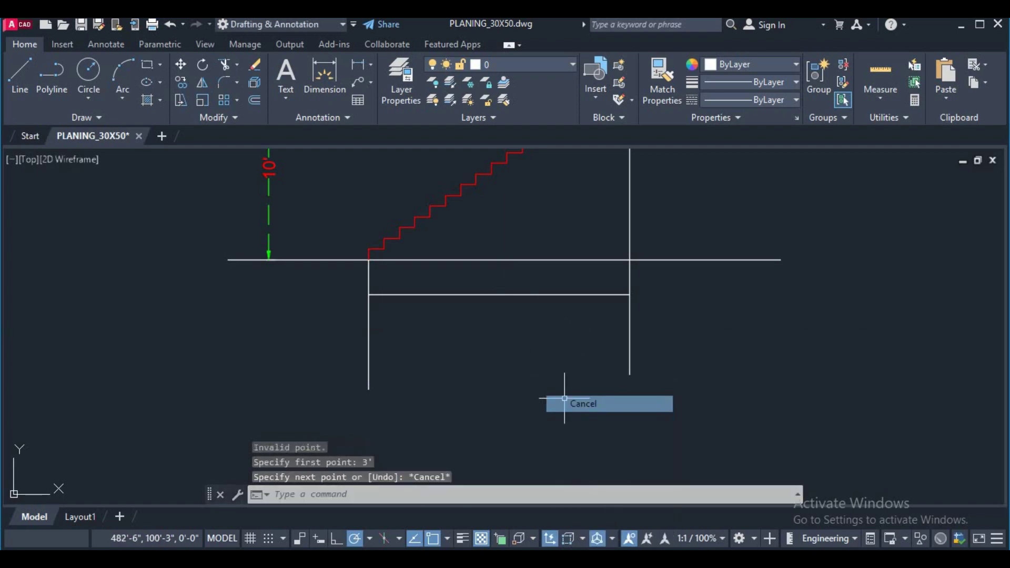
{"action": "middle_click_drag", "start_coordinate": [507, 364], "coordinate": [491, 363]}
{"action": "key", "text": "Return"}
{"action": "type", "text": "3'"}
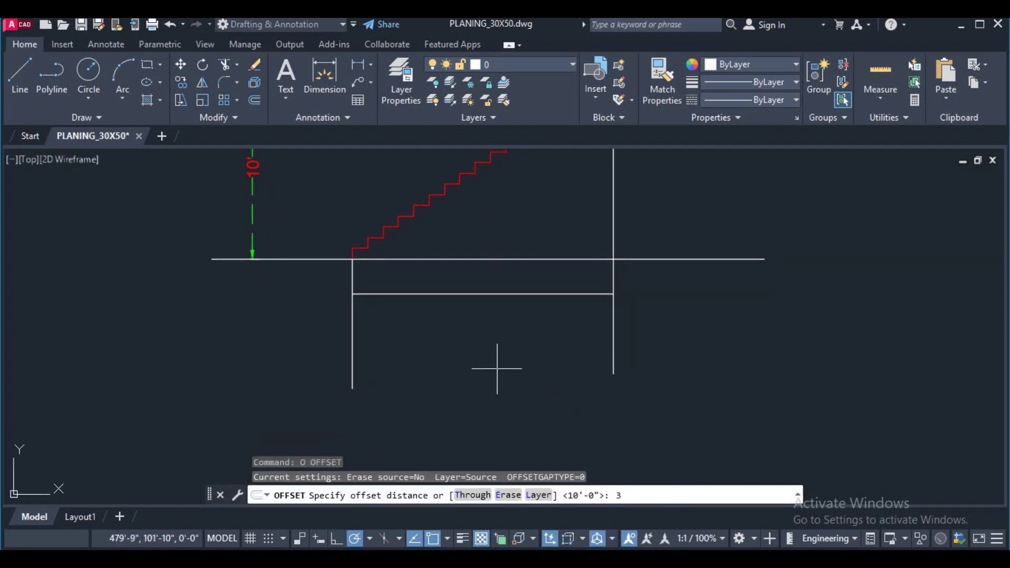
{"action": "key", "text": "Return"}
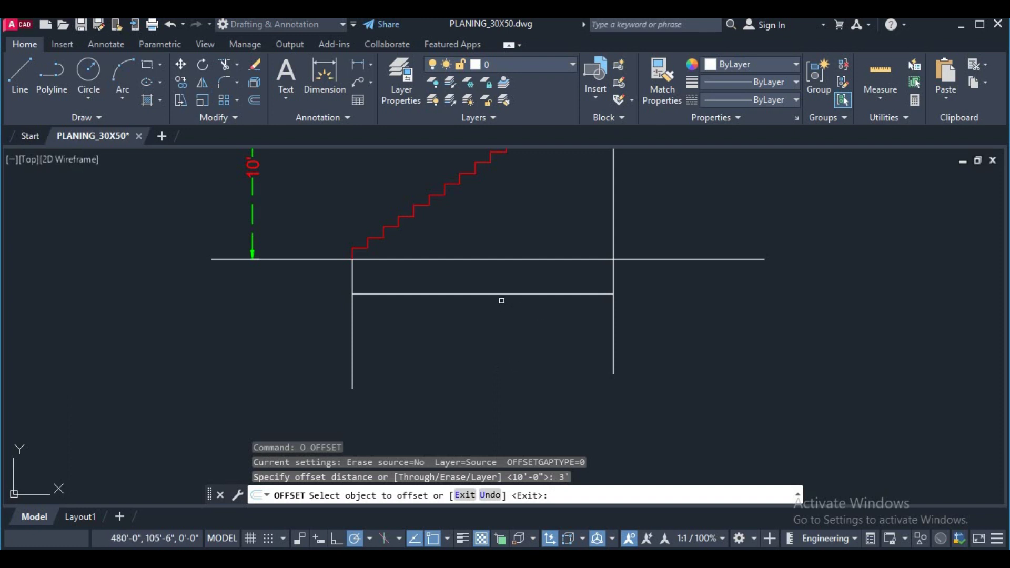
{"action": "left_click", "coordinate": [500, 295]}
{"action": "left_click", "coordinate": [505, 332]}
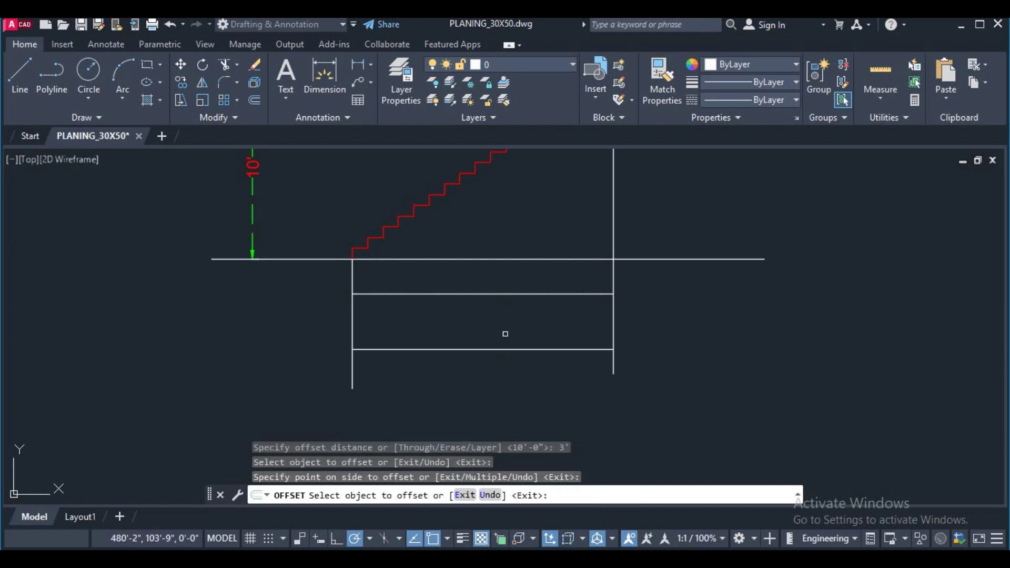
{"action": "right_click", "coordinate": [584, 414]}
{"action": "left_click", "coordinate": [624, 313]}
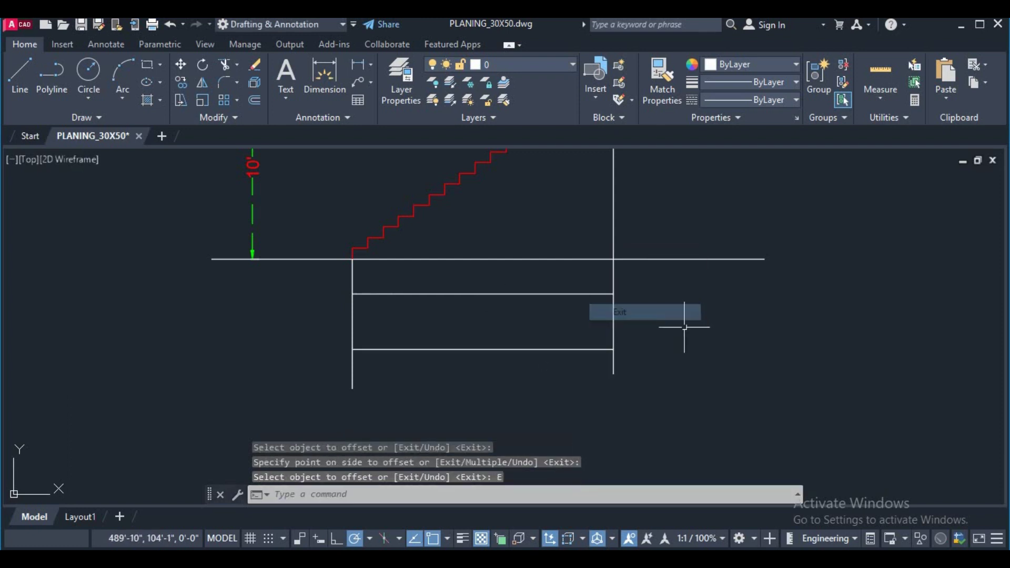
{"action": "middle_click_drag", "start_coordinate": [610, 330], "coordinate": [597, 360]}
Step: Trim the excess vertical stubs with fences, leaving a closed rectangle
{"action": "type", "text": "R"}
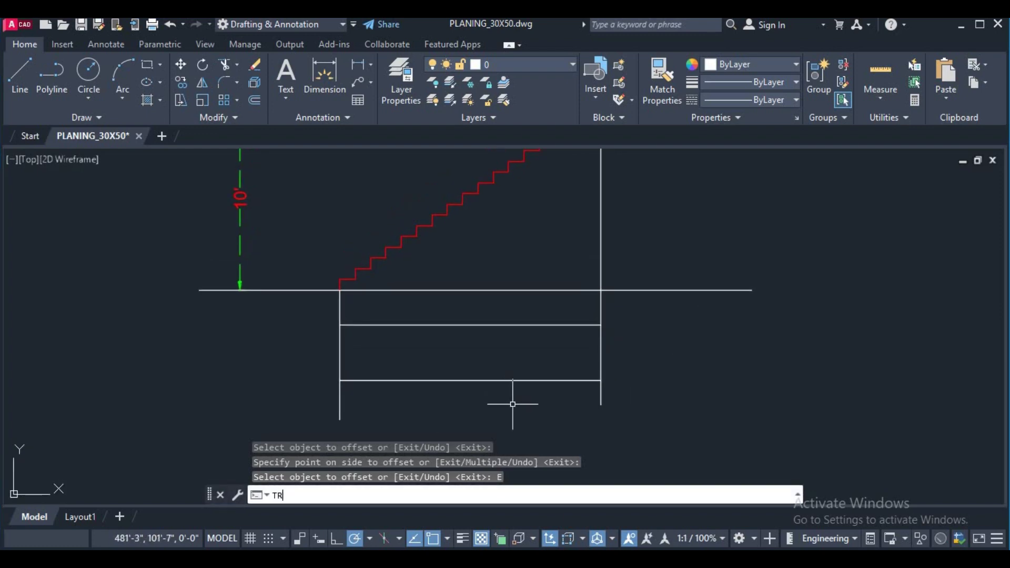
{"action": "key", "text": "Return"}
{"action": "left_click_drag", "start_coordinate": [323, 315], "coordinate": [640, 307]}
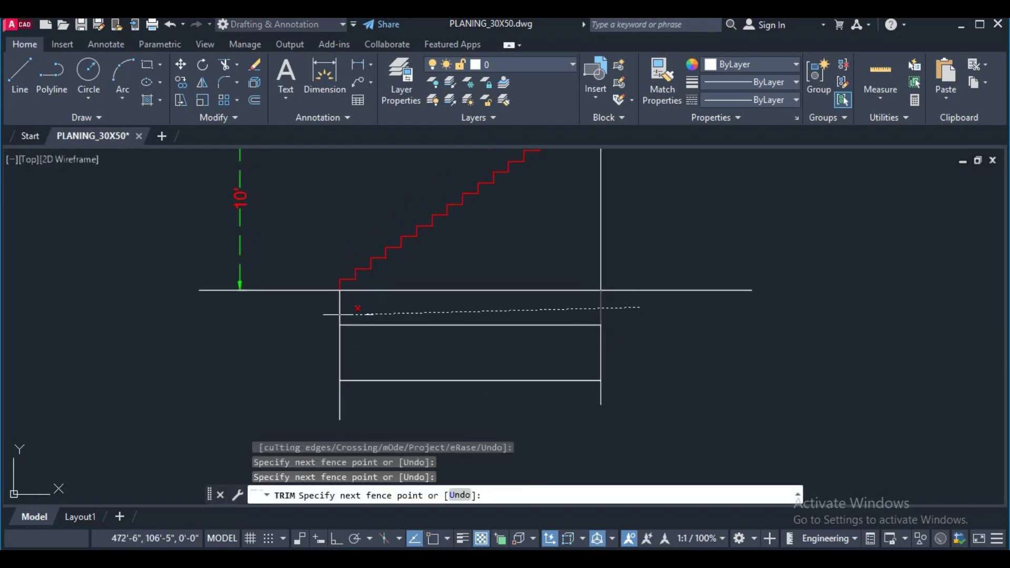
{"action": "mouse_move", "coordinate": [664, 439]}
{"action": "left_mouse_down"}
{"action": "mouse_move", "coordinate": [312, 394]}
{"action": "mouse_move", "coordinate": [616, 403]}
{"action": "mouse_move", "coordinate": [583, 402]}
{"action": "left_mouse_up"}
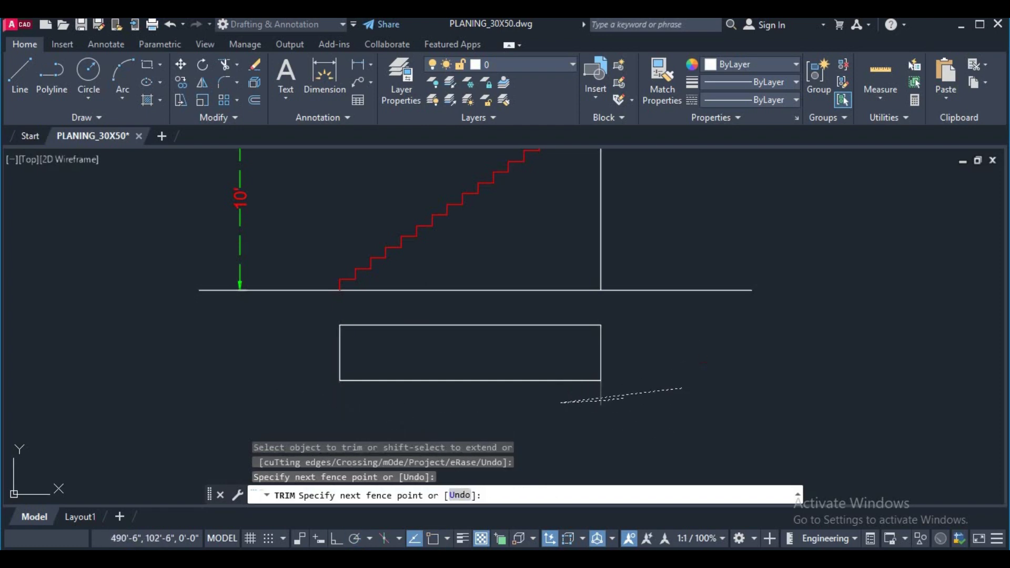
{"action": "left_click_drag", "start_coordinate": [683, 388], "coordinate": [693, 395]}
{"action": "key", "text": "Return"}
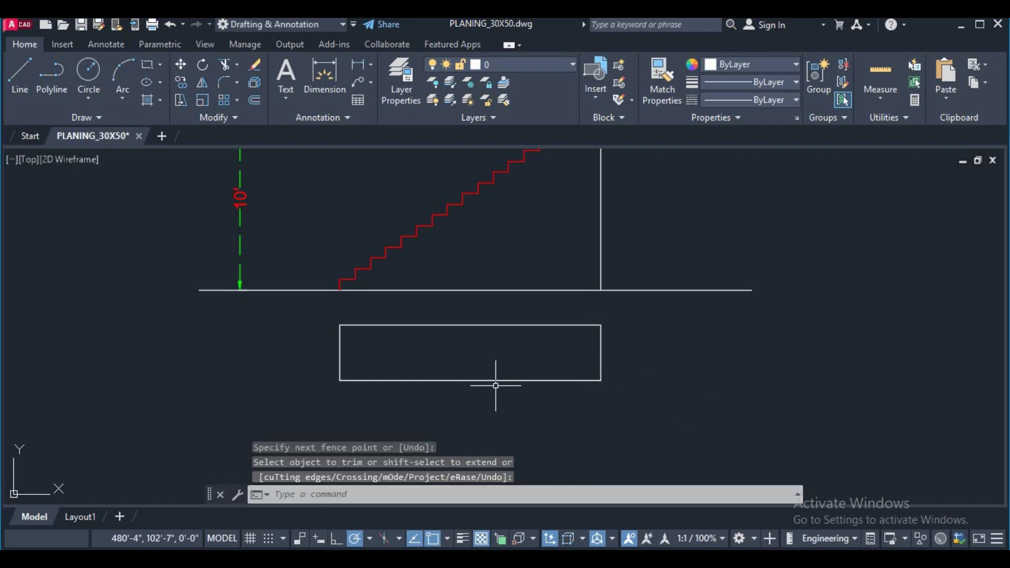
Step: Offset the rectangle's left edge repeatedly in Multiple mode to create evenly spaced tread lines
{"action": "type", "text": "o"}
{"action": "key", "text": "Return"}
{"action": "key", "text": "Return"}
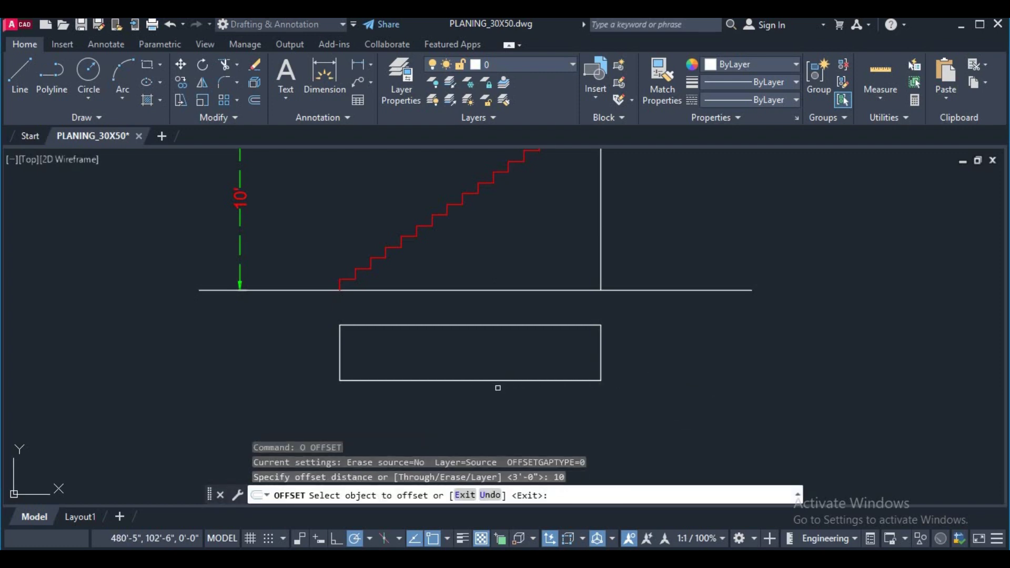
{"action": "left_click", "coordinate": [341, 360]}
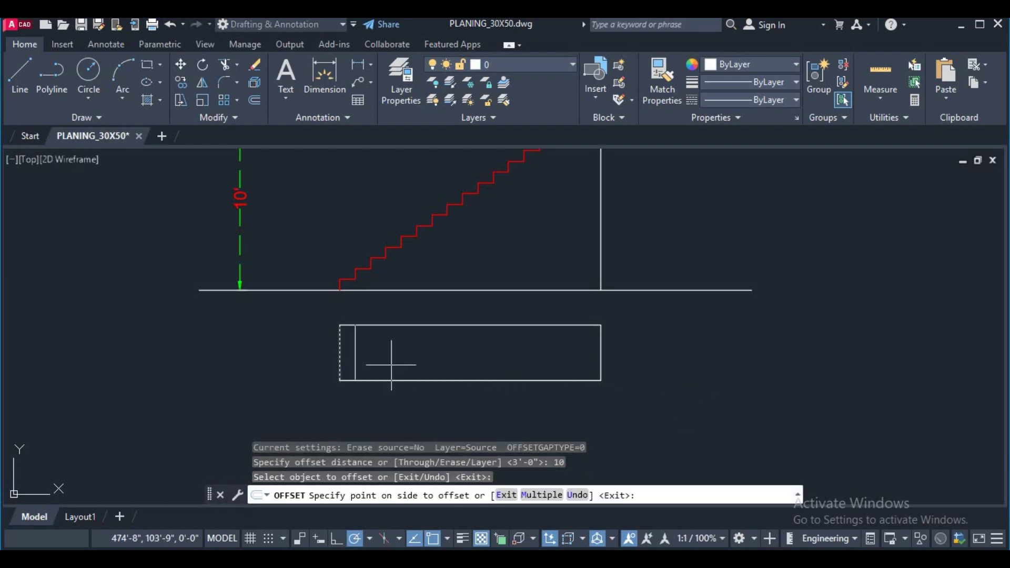
{"action": "type", "text": "M"}
{"action": "key", "text": "Return"}
{"action": "left_click", "coordinate": [400, 360]}
{"action": "left_click", "coordinate": [421, 359]}
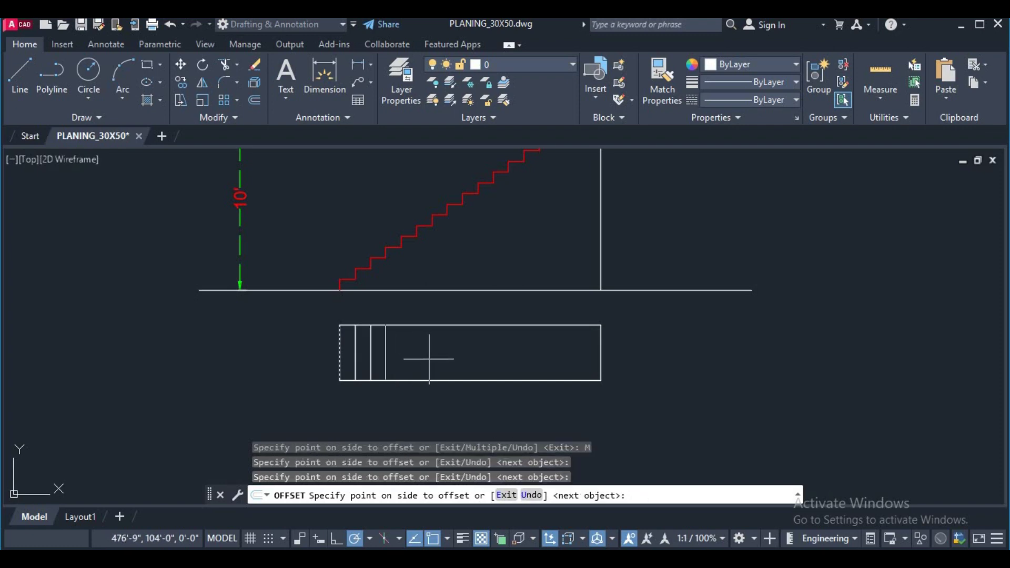
{"action": "left_click", "coordinate": [460, 359]}
{"action": "left_click", "coordinate": [476, 359]}
{"action": "left_click", "coordinate": [532, 358]}
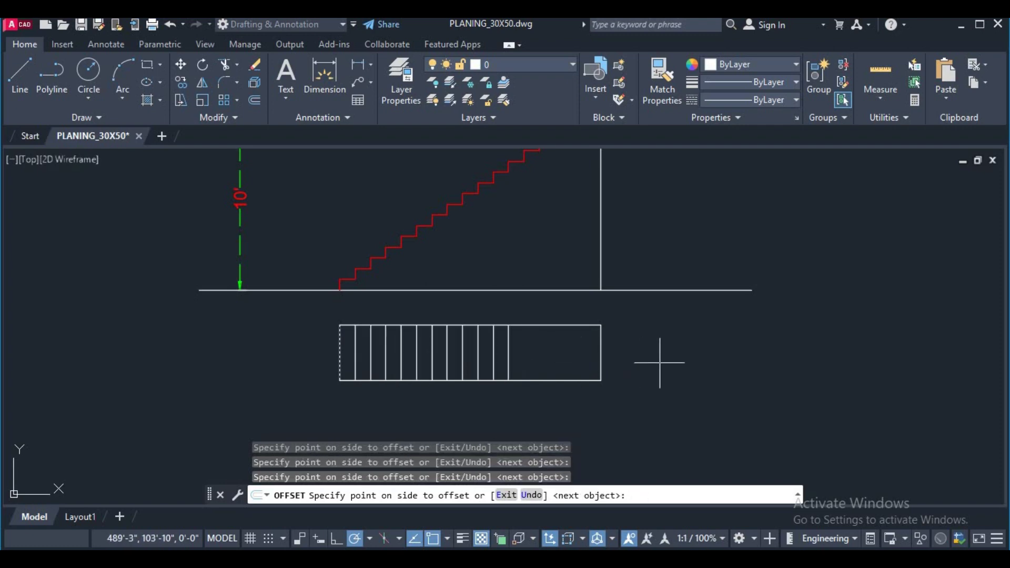
{"action": "left_click", "coordinate": [676, 362]}
{"action": "left_click", "coordinate": [697, 361]}
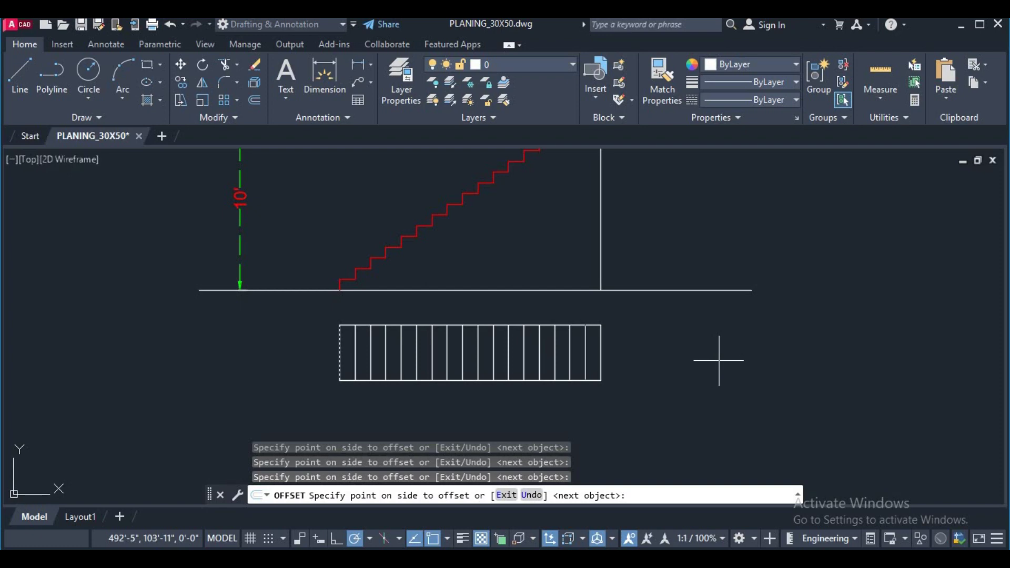
{"action": "right_click", "coordinate": [705, 364]}
{"action": "left_click", "coordinate": [720, 372]}
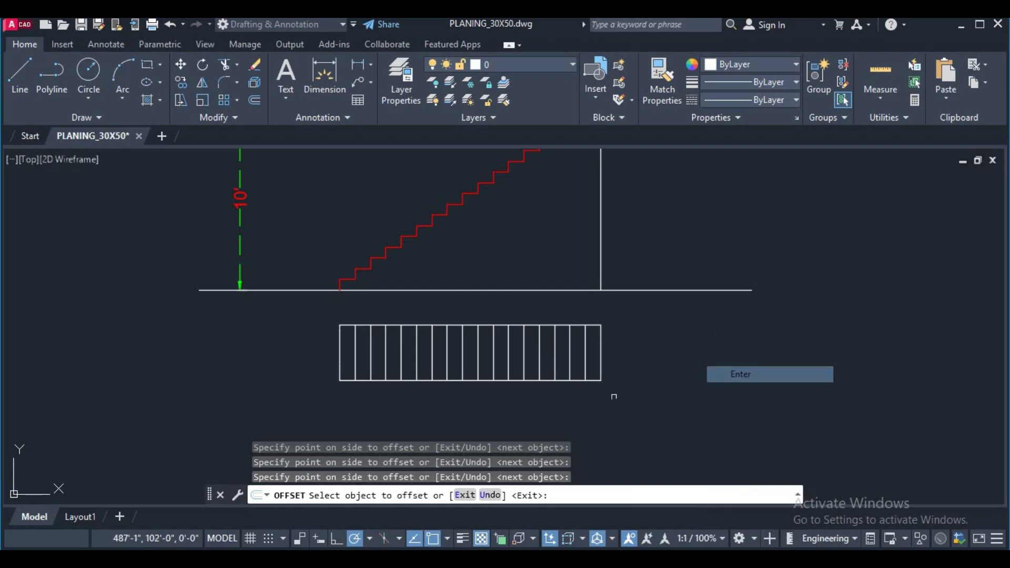
{"action": "middle_click_drag", "start_coordinate": [531, 402], "coordinate": [573, 387]}
{"action": "right_click", "coordinate": [293, 369]}
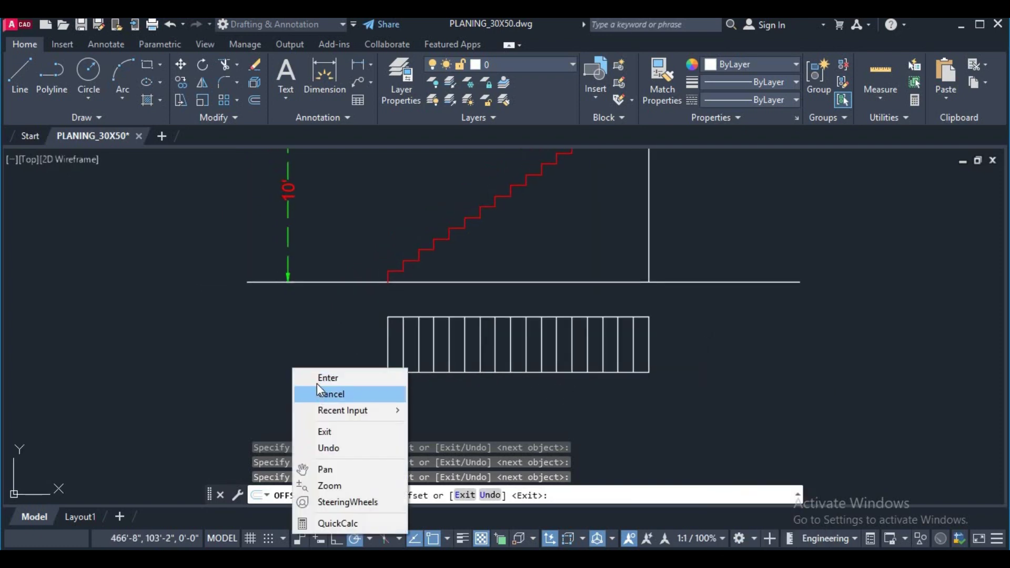
{"action": "left_click", "coordinate": [315, 393]}
Step: Select the whole stair plan and set its colour to Red
{"action": "scroll", "coordinate": [368, 370], "scroll_direction": "down", "scroll_amount": 2}
{"action": "left_click", "coordinate": [630, 411]}
{"action": "left_click", "coordinate": [367, 334]}
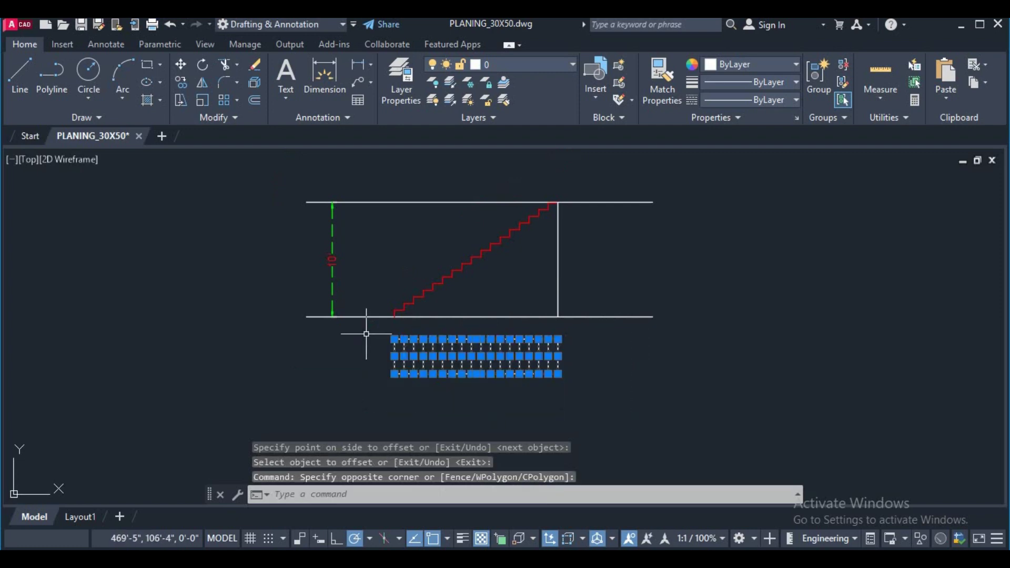
{"action": "left_click", "coordinate": [742, 64]}
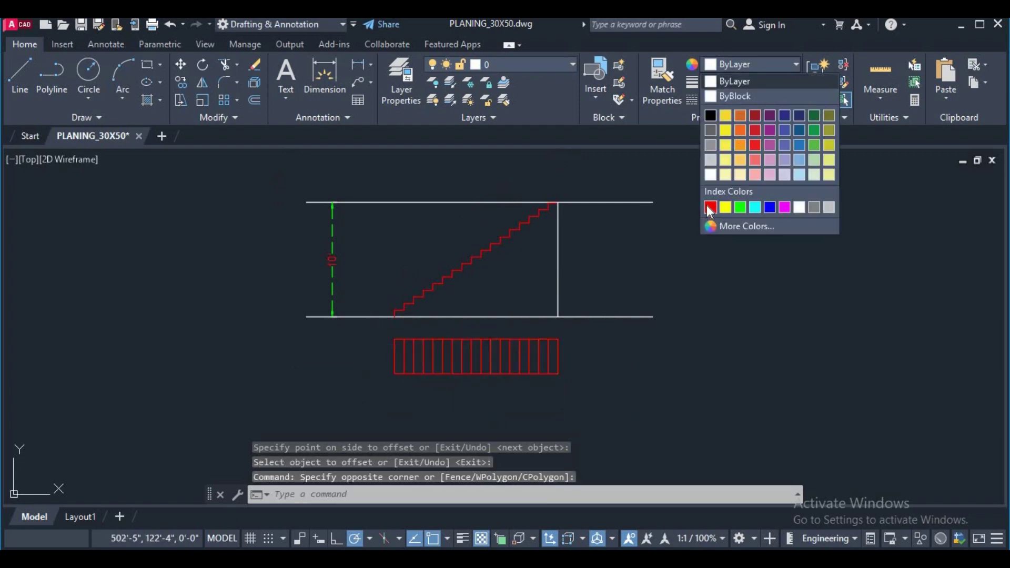
{"action": "left_click", "coordinate": [710, 207]}
{"action": "scroll", "coordinate": [534, 375], "scroll_direction": "up", "scroll_amount": 2}
{"action": "middle_click_drag", "start_coordinate": [541, 376], "coordinate": [451, 372]}
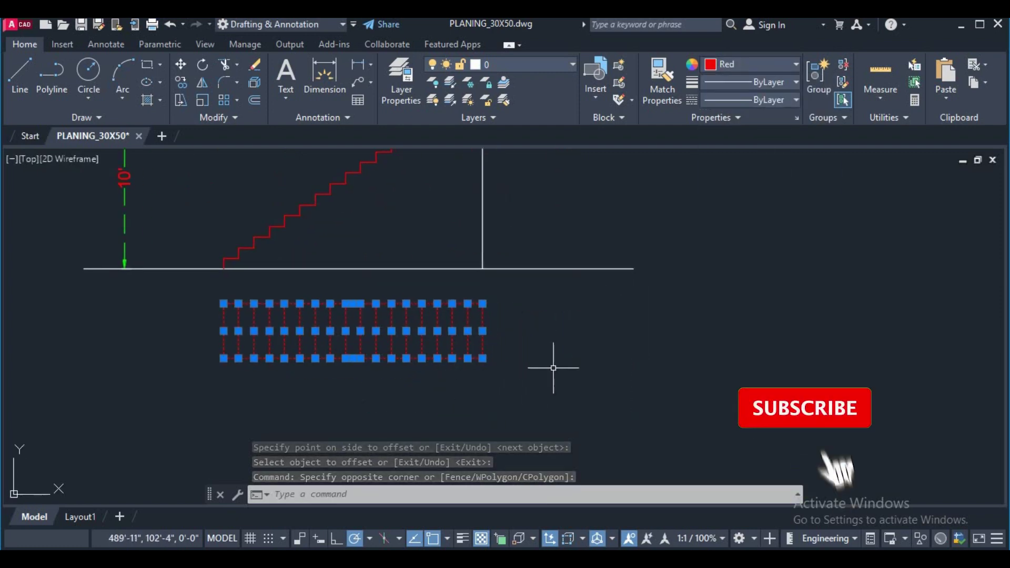
Step: Begin another offset at the default 10" distance and cancel it without changes
{"action": "type", "text": "o"}
{"action": "key", "text": "Return"}
{"action": "scroll", "coordinate": [592, 357], "scroll_direction": "down", "scroll_amount": 2}
{"action": "key", "text": "Return"}
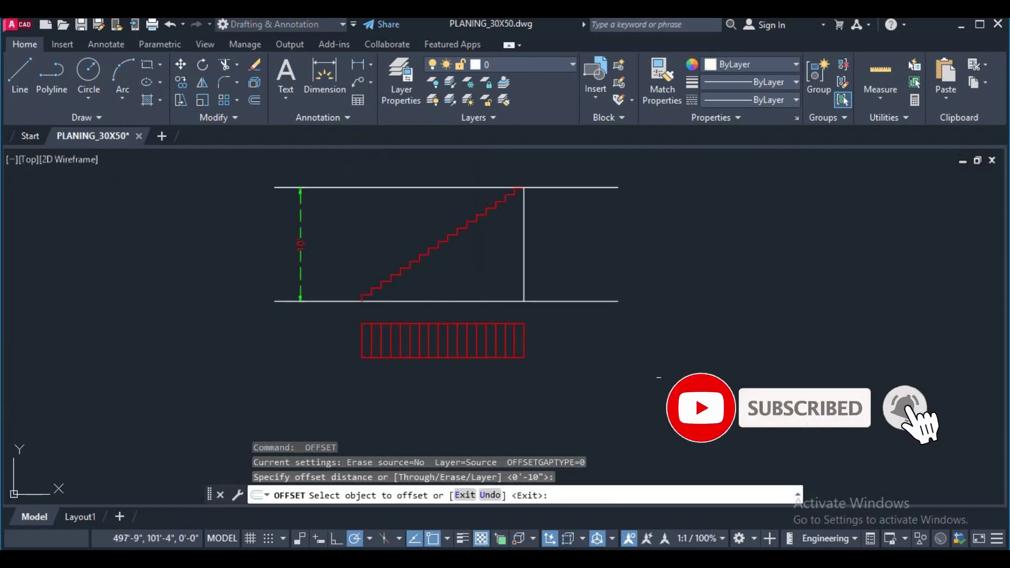
{"action": "key", "text": "Return"}
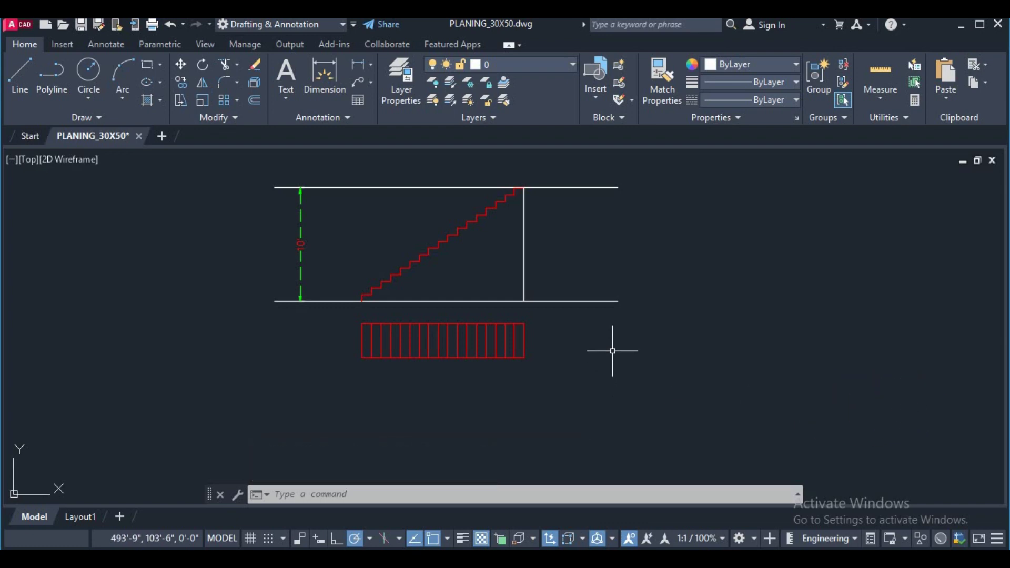
Step: Draw a leader walking-line arrow from the plan's right end to its left, annotated UP
{"action": "middle_click_drag", "start_coordinate": [634, 338], "coordinate": [560, 330]}
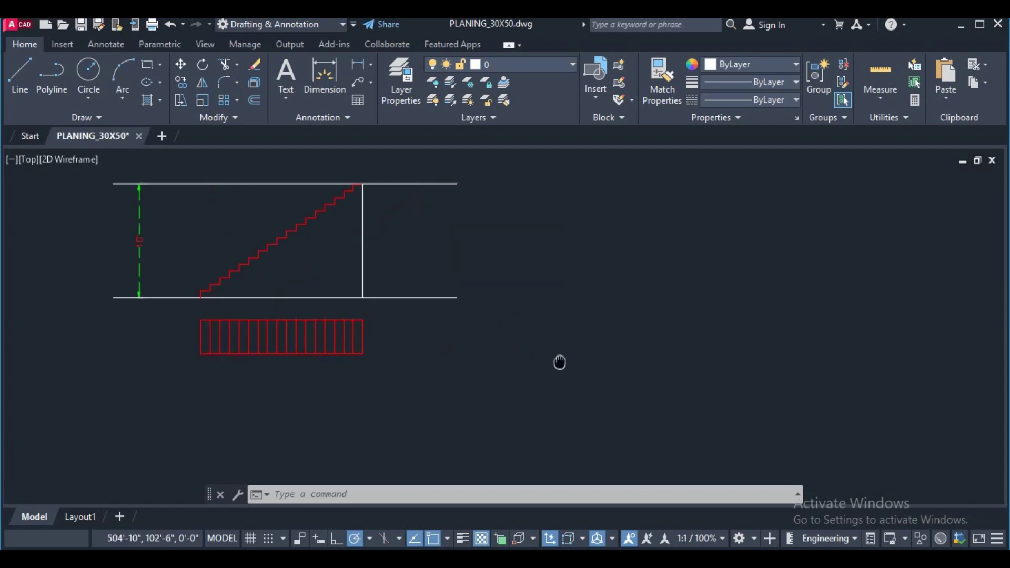
{"action": "mouse_move", "coordinate": [591, 332]}
{"action": "middle_mouse_down"}
{"action": "mouse_move", "coordinate": [456, 357]}
{"action": "mouse_move", "coordinate": [528, 365]}
{"action": "middle_mouse_up"}
{"action": "type", "text": "L"}
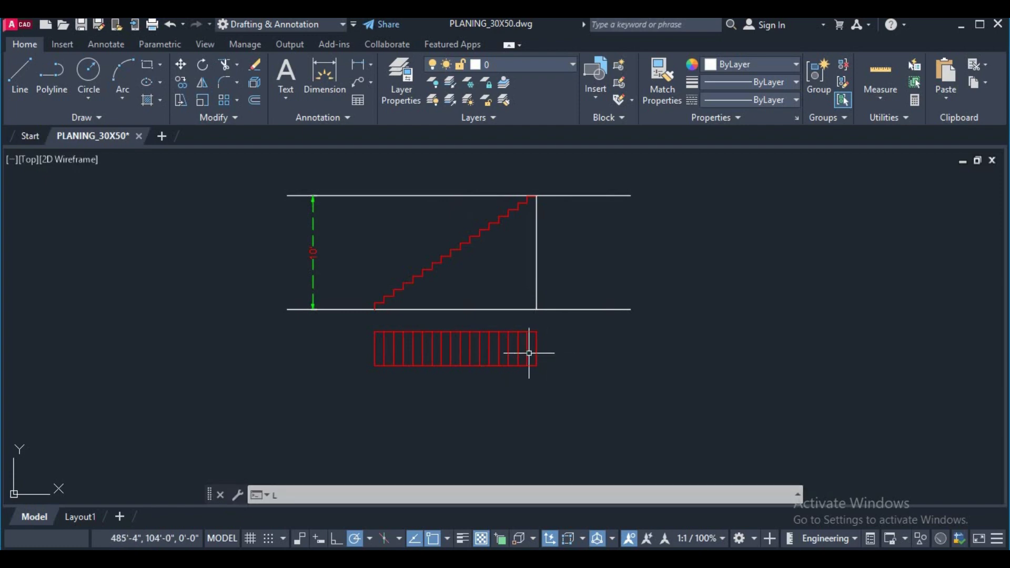
{"action": "type", "text": "E"}
{"action": "scroll", "coordinate": [528, 353], "scroll_direction": "up", "scroll_amount": 2}
{"action": "key", "text": "Return"}
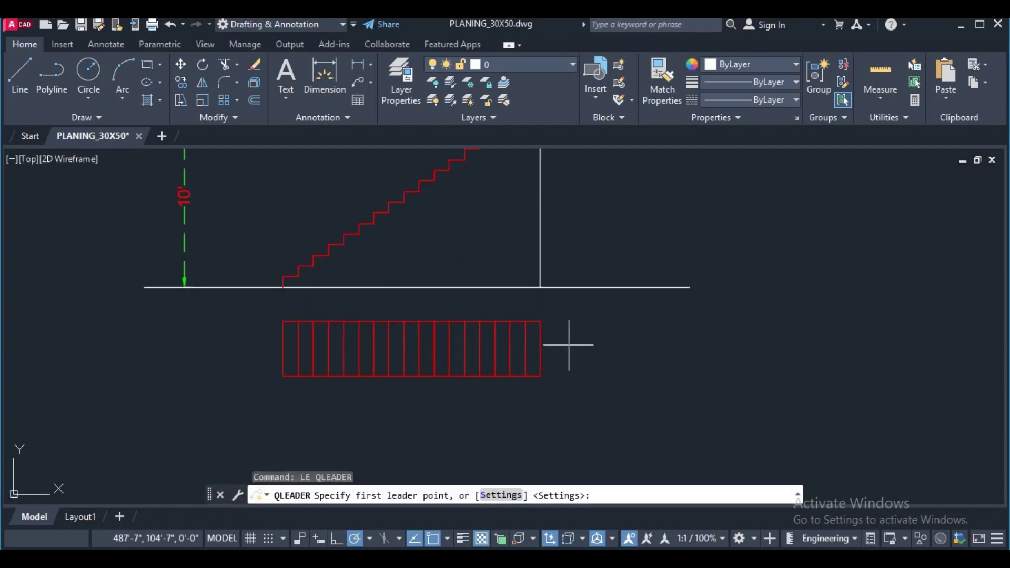
{"action": "left_click", "coordinate": [530, 349]}
{"action": "middle_click_drag", "start_coordinate": [330, 347], "coordinate": [478, 339]}
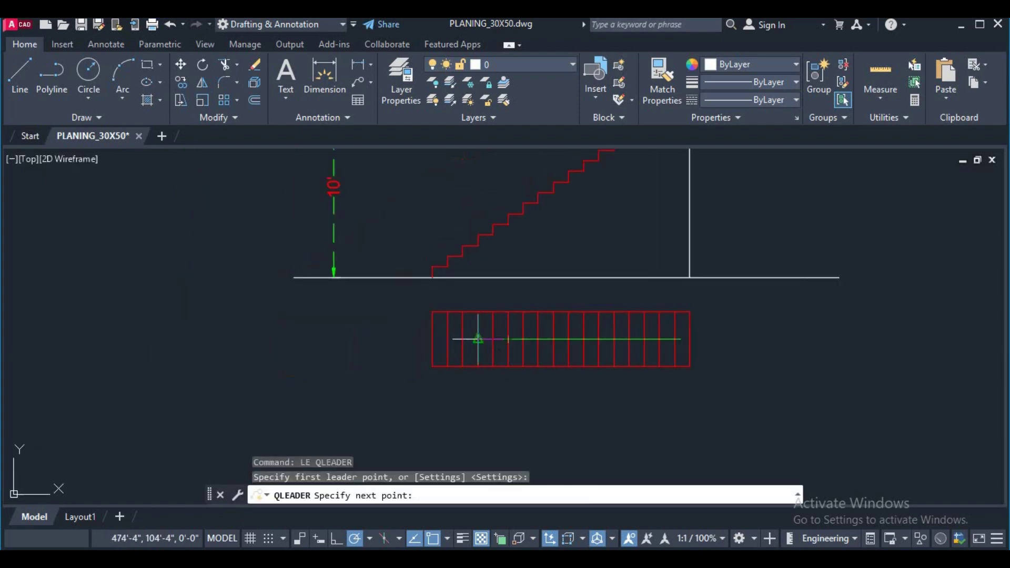
{"action": "left_click", "coordinate": [413, 339]}
{"action": "key", "text": "Return"}
{"action": "key", "text": "Return"}
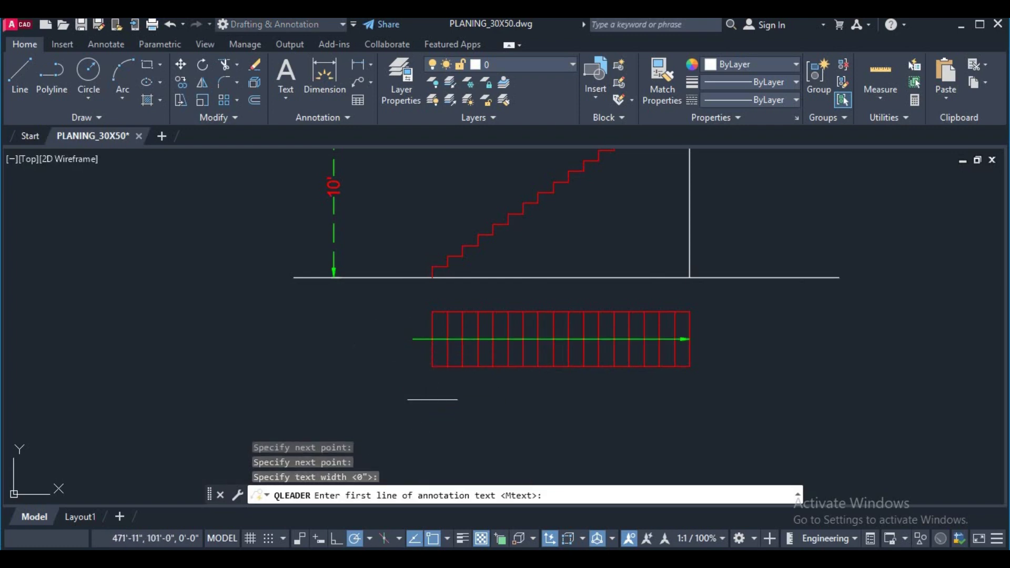
{"action": "scroll", "coordinate": [400, 374], "scroll_direction": "down", "scroll_amount": 3}
{"action": "scroll", "coordinate": [411, 277], "scroll_direction": "down", "scroll_amount": 2}
{"action": "scroll", "coordinate": [305, 242], "scroll_direction": "up", "scroll_amount": 5}
{"action": "scroll", "coordinate": [352, 300], "scroll_direction": "up", "scroll_amount": 3}
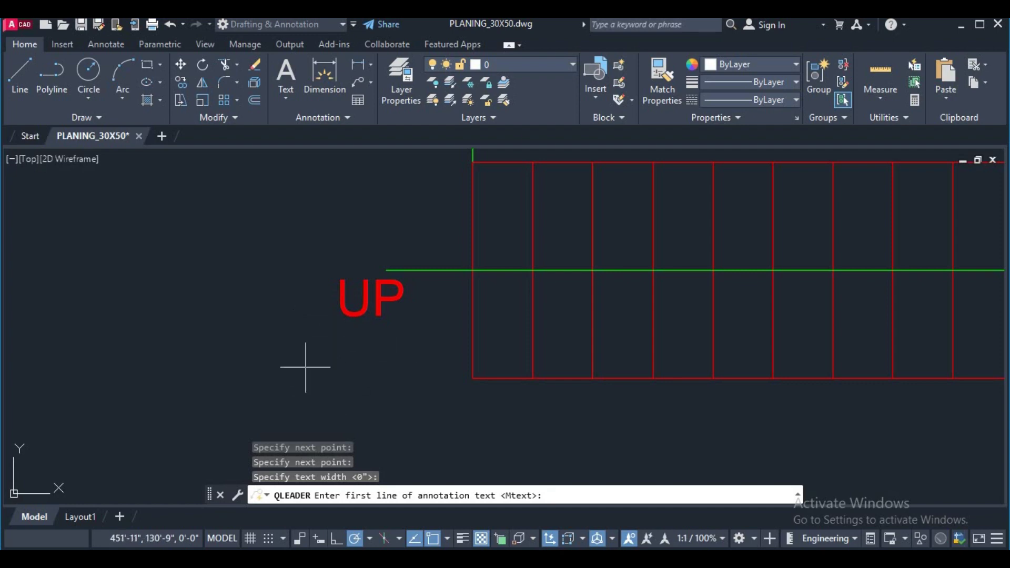
Step: Copy the UP label to a new position near the stair section
{"action": "key", "text": "Escape"}
{"action": "type", "text": "co"}
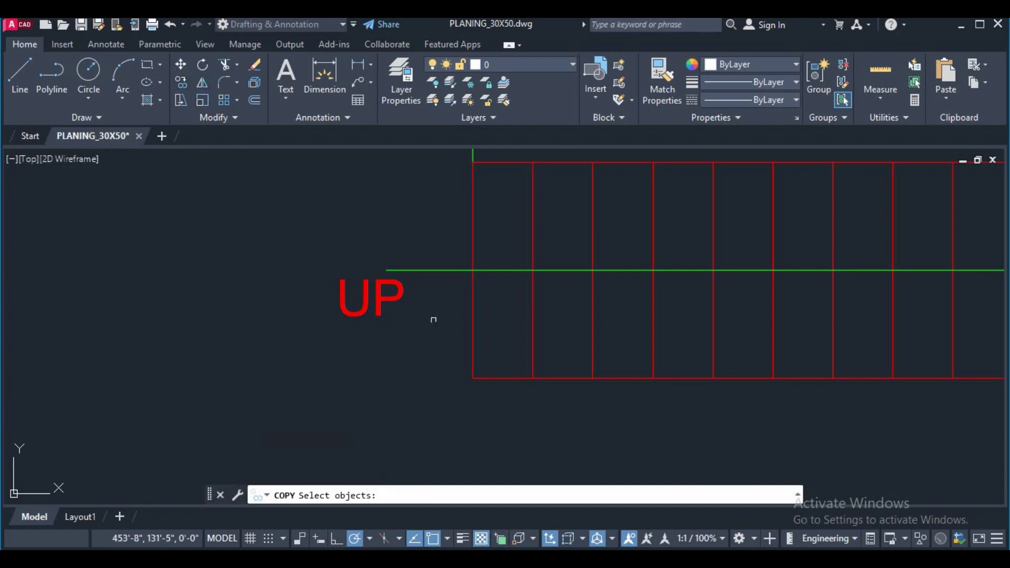
{"action": "left_click_drag", "start_coordinate": [436, 322], "coordinate": [320, 266]}
{"action": "key", "text": "Return"}
{"action": "left_click", "coordinate": [358, 316]}
{"action": "scroll", "coordinate": [388, 339], "scroll_direction": "down", "scroll_amount": 2}
{"action": "scroll", "coordinate": [389, 339], "scroll_direction": "down", "scroll_amount": 4}
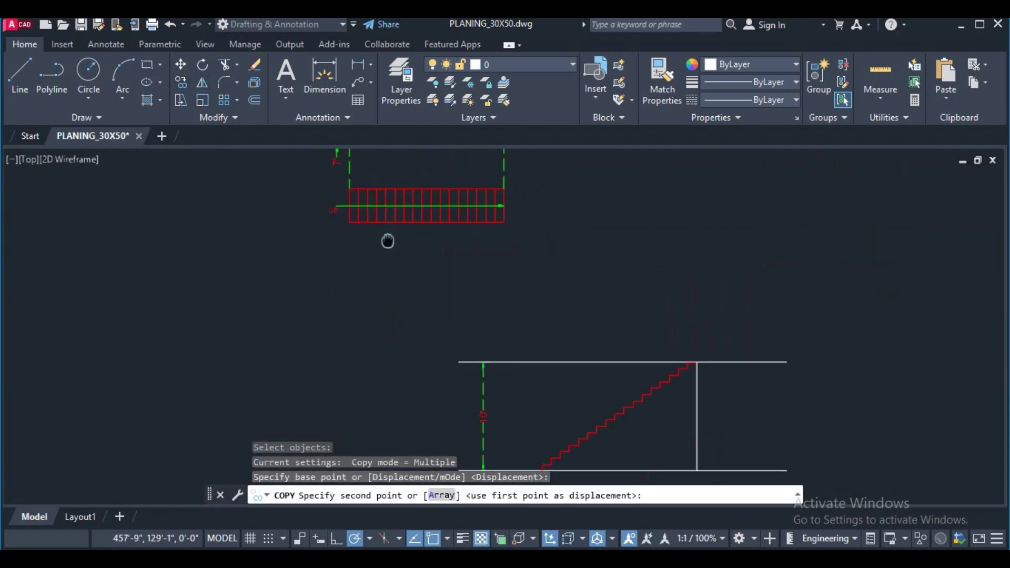
{"action": "middle_click_drag", "start_coordinate": [388, 239], "coordinate": [388, 225]}
{"action": "scroll", "coordinate": [424, 334], "scroll_direction": "up", "scroll_amount": 3}
{"action": "left_click", "coordinate": [477, 335]}
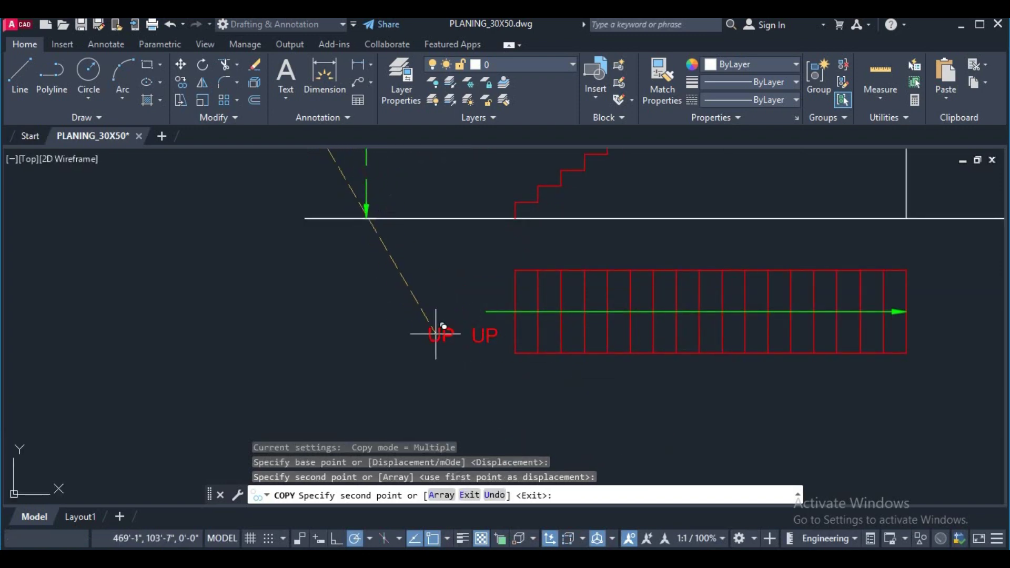
{"action": "left_click", "coordinate": [356, 63]}
Step: Dimension the first riser at 7" and one tread at 10" on the stair section
{"action": "scroll", "coordinate": [505, 202], "scroll_direction": "up", "scroll_amount": 3}
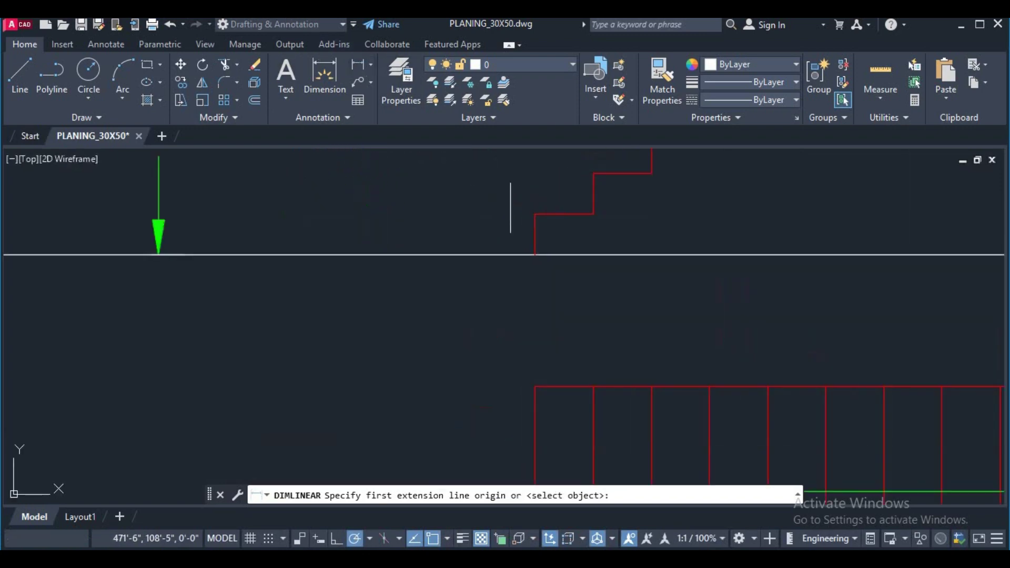
{"action": "left_click", "coordinate": [536, 246]}
{"action": "left_click", "coordinate": [535, 255]}
{"action": "left_click", "coordinate": [469, 280]}
{"action": "scroll", "coordinate": [581, 266], "scroll_direction": "down", "scroll_amount": 2}
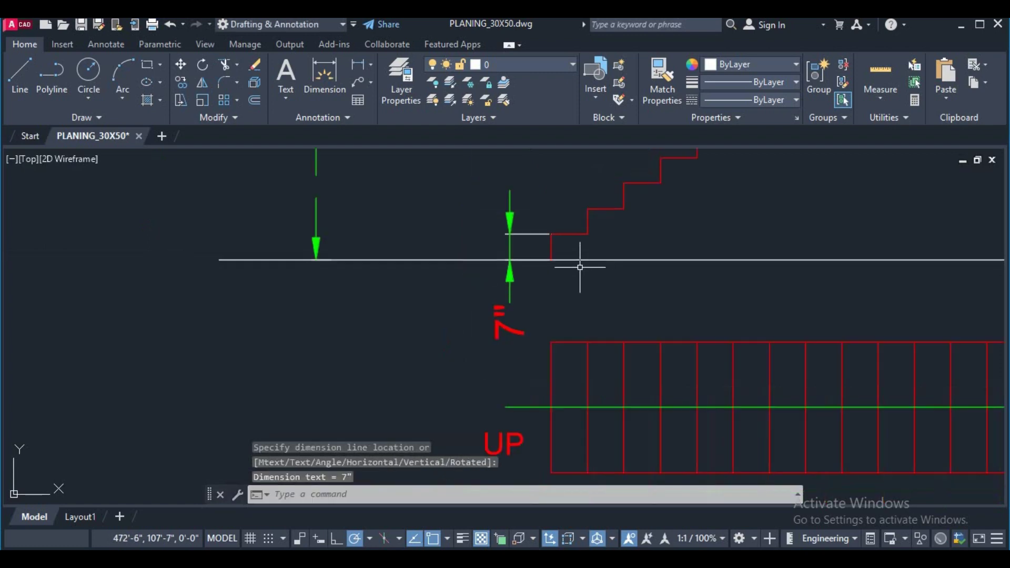
{"action": "scroll", "coordinate": [519, 288], "scroll_direction": "down", "scroll_amount": 2}
{"action": "key", "text": "Return"}
{"action": "scroll", "coordinate": [537, 267], "scroll_direction": "up", "scroll_amount": 2}
{"action": "left_click", "coordinate": [492, 271]}
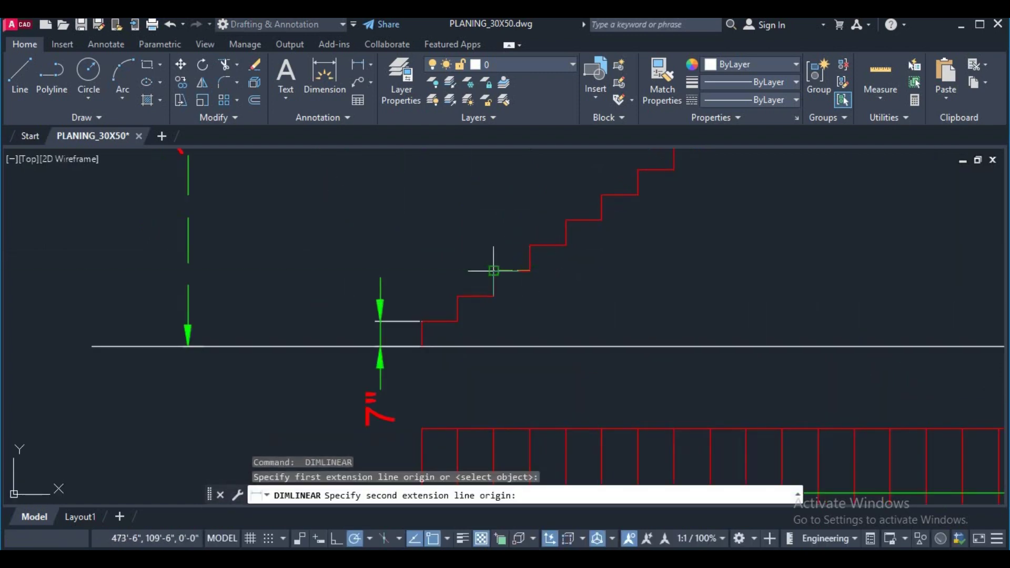
{"action": "left_click", "coordinate": [529, 269]}
{"action": "left_click", "coordinate": [534, 225]}
{"action": "scroll", "coordinate": [544, 271], "scroll_direction": "down", "scroll_amount": 4}
{"action": "middle_click_drag", "start_coordinate": [597, 300], "coordinate": [514, 253]}
{"action": "scroll", "coordinate": [536, 237], "scroll_direction": "up", "scroll_amount": 2}
Step: Add the 3' width dimension along the plan's right edge
{"action": "key", "text": "Return"}
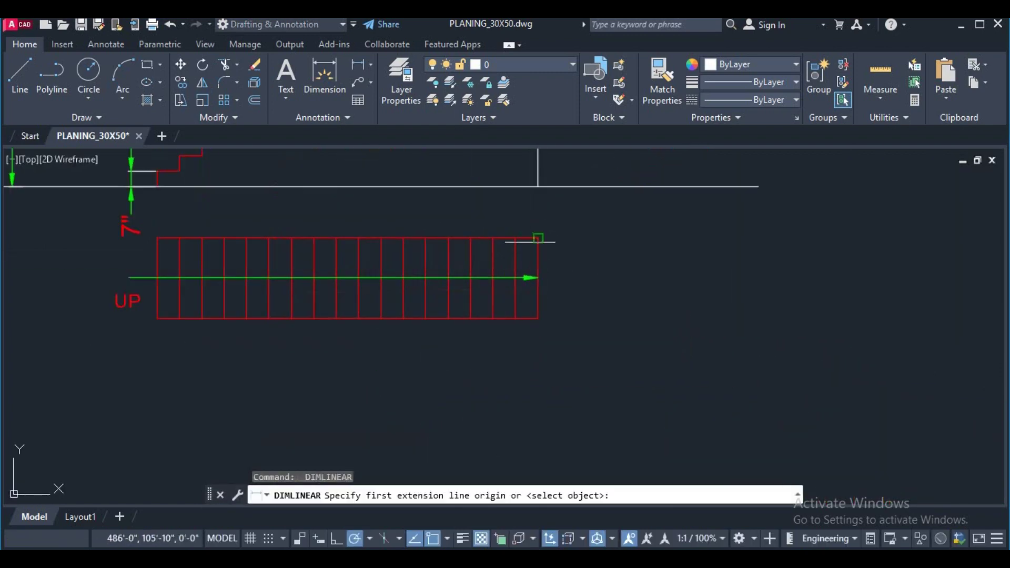
{"action": "left_click", "coordinate": [537, 238]}
{"action": "left_click", "coordinate": [538, 318]}
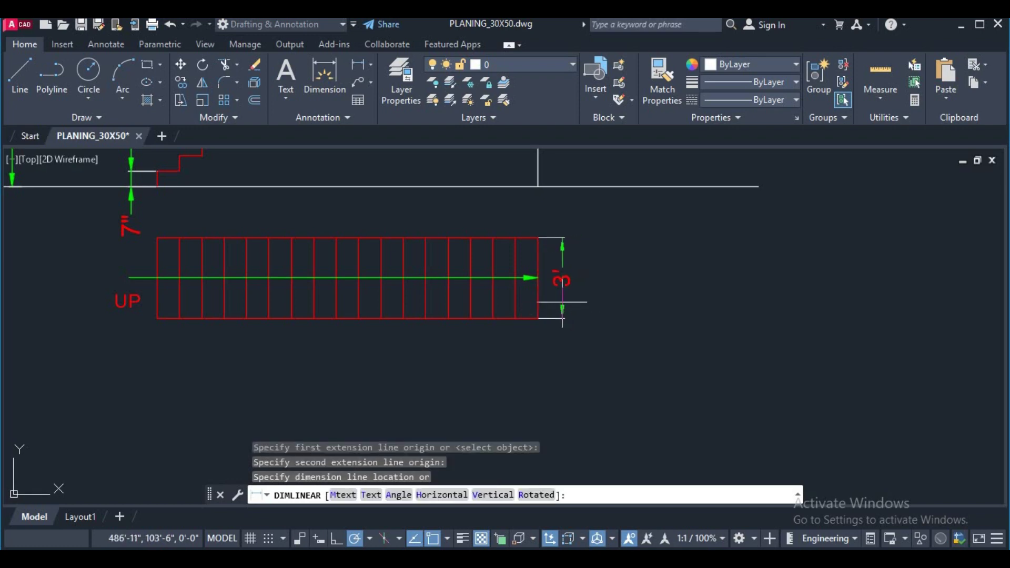
{"action": "left_click", "coordinate": [562, 305]}
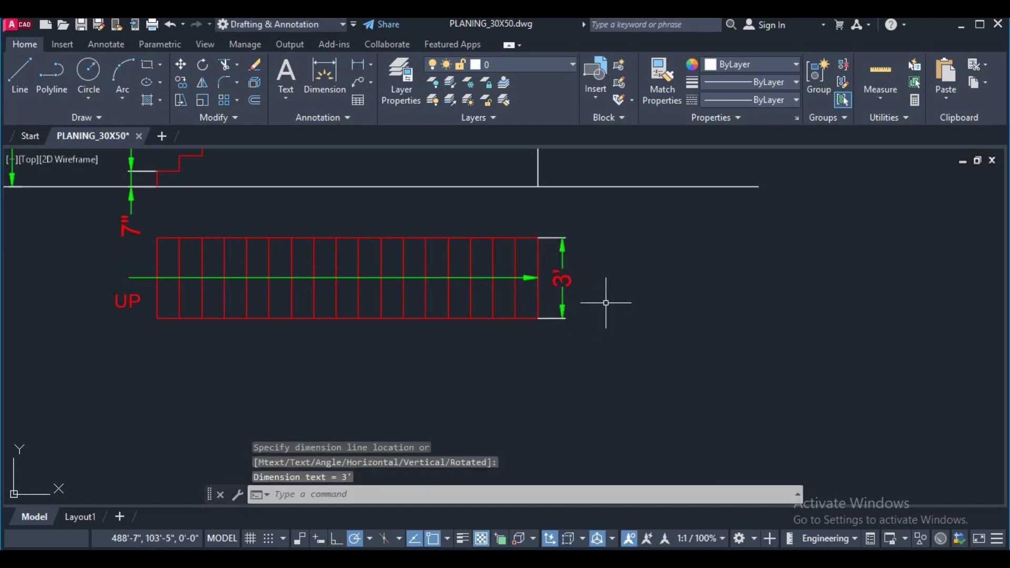
{"action": "scroll", "coordinate": [619, 275], "scroll_direction": "down", "scroll_amount": 2}
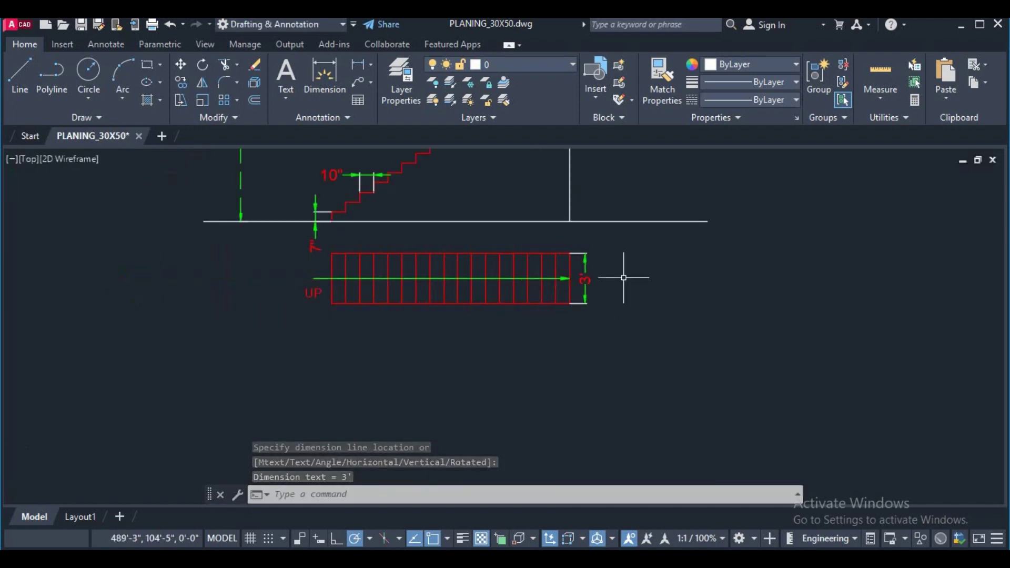
{"action": "scroll", "coordinate": [621, 275], "scroll_direction": "down", "scroll_amount": 2}
{"action": "mouse_move", "coordinate": [534, 303]}
{"action": "middle_mouse_down"}
{"action": "mouse_move", "coordinate": [473, 289]}
{"action": "mouse_move", "coordinate": [467, 315]}
{"action": "middle_mouse_up"}
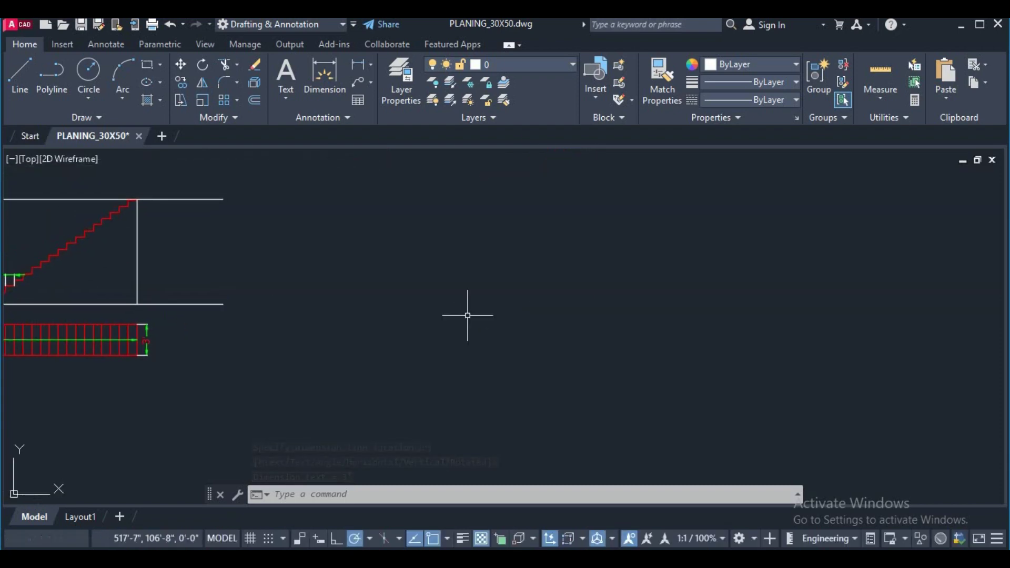
Step: Start a 3' line for the bottom tread, then cancel the line command
{"action": "type", "text": "l"}
{"action": "key", "text": "Return"}
{"action": "left_click", "coordinate": [474, 359]}
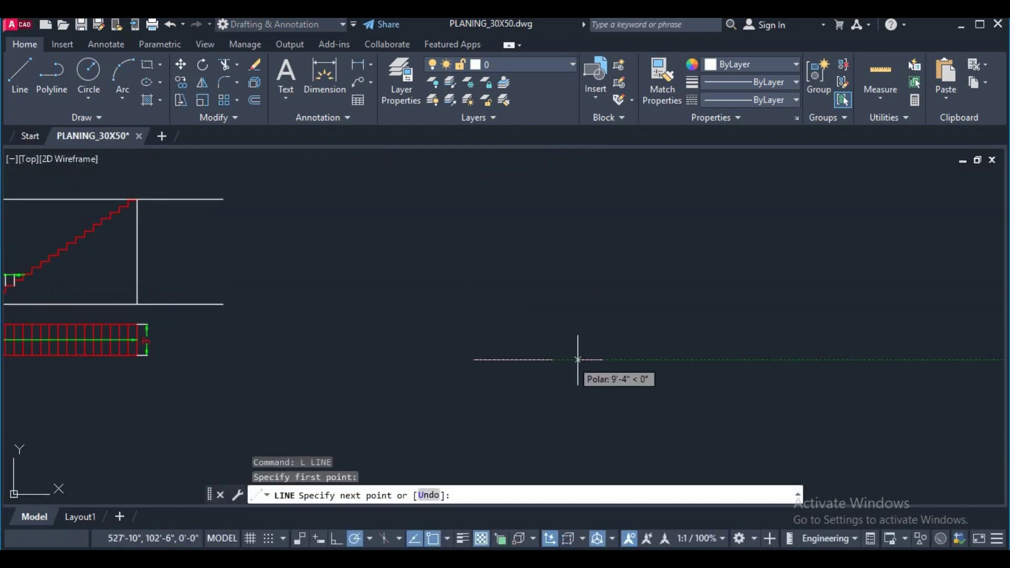
{"action": "type", "text": "3'"}
{"action": "key", "text": "Return"}
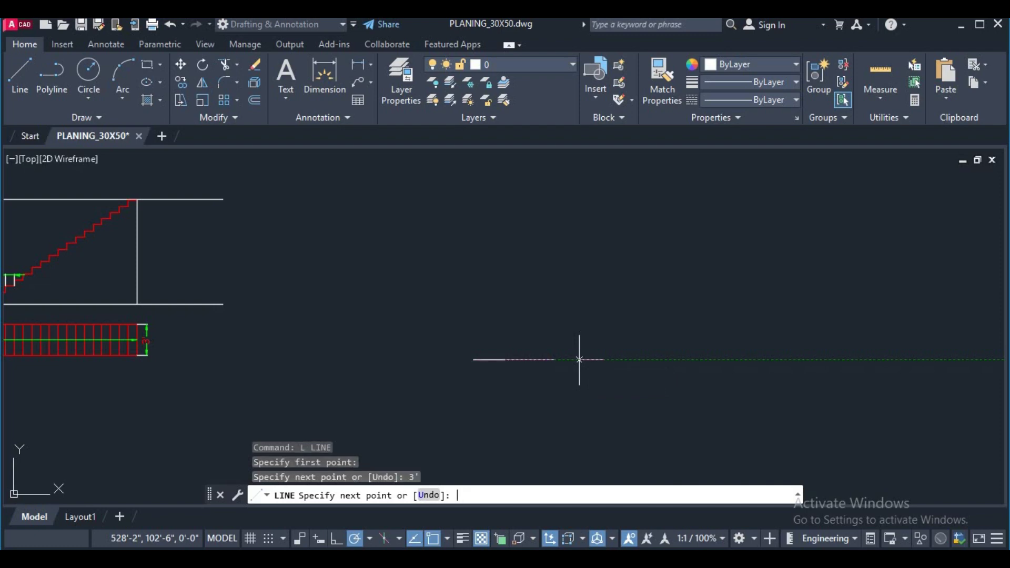
{"action": "right_click", "coordinate": [538, 279]}
{"action": "left_click", "coordinate": [557, 306]}
{"action": "scroll", "coordinate": [506, 357], "scroll_direction": "up", "scroll_amount": 2}
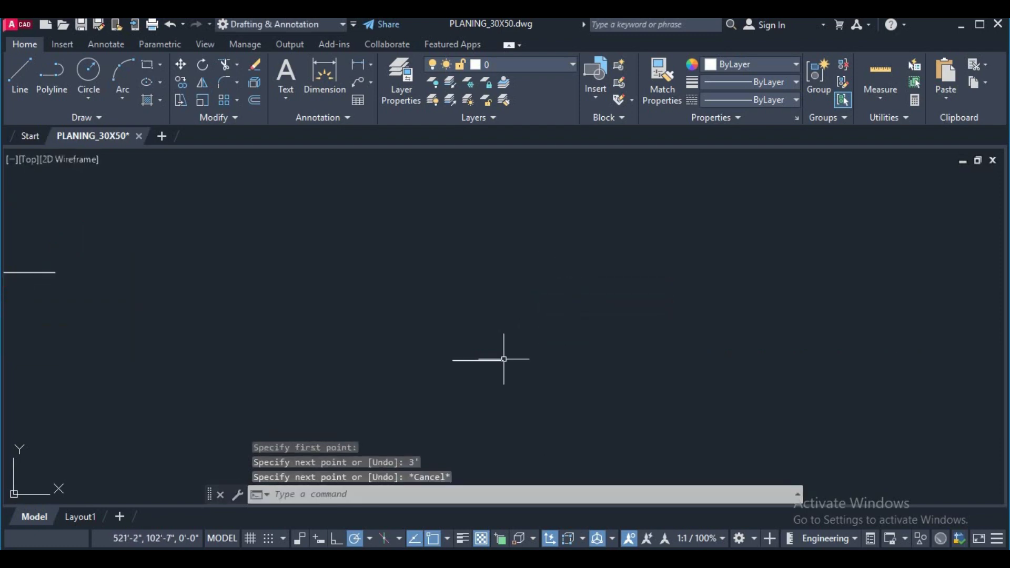
Step: Offset the bottom tread line upward by 10 to create the next tread
{"action": "type", "text": "o"}
{"action": "key", "text": "Return"}
{"action": "type", "text": "10"}
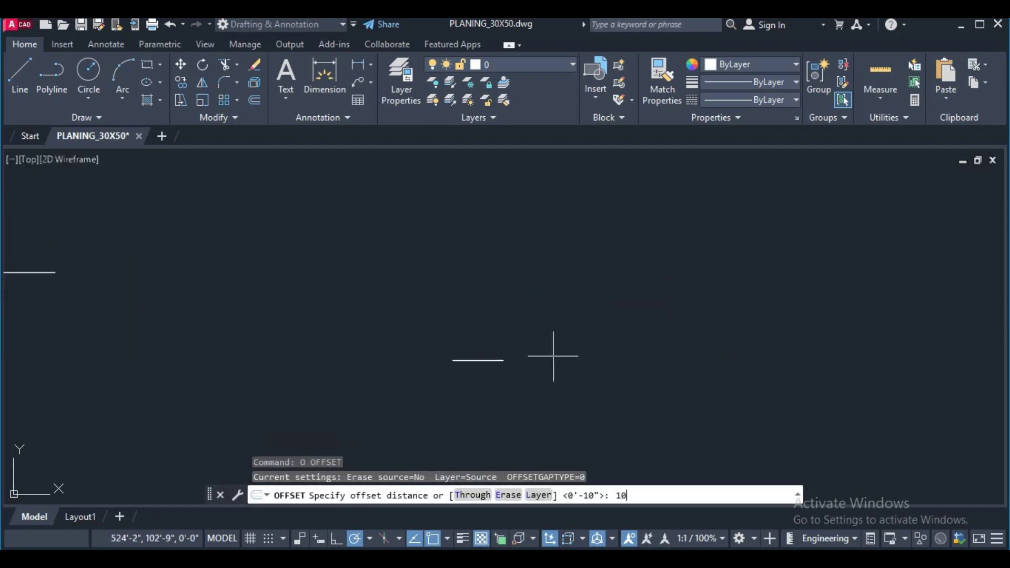
{"action": "key", "text": "Return"}
{"action": "left_click", "coordinate": [479, 360]}
{"action": "left_click", "coordinate": [493, 339]}
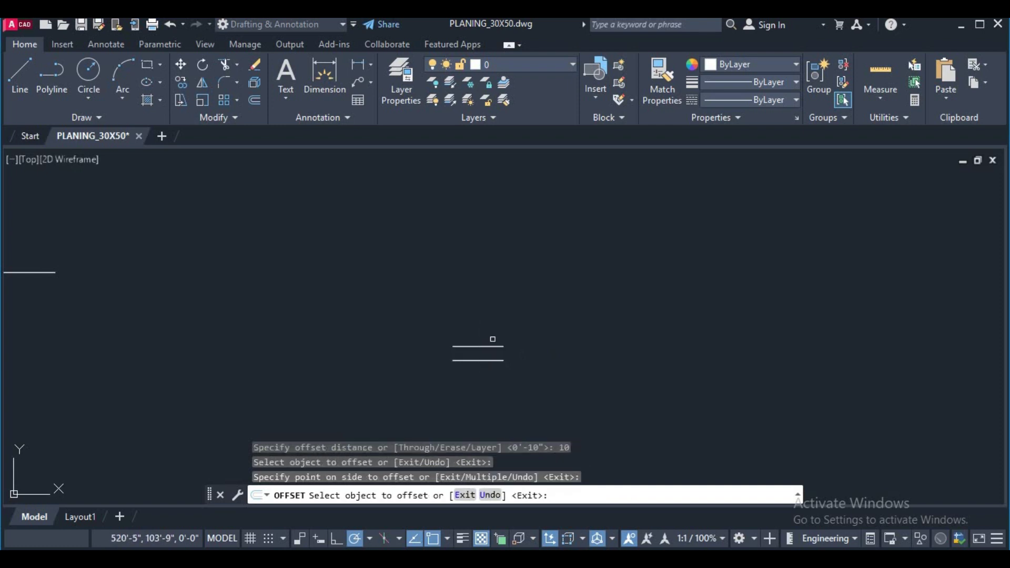
{"action": "left_click", "coordinate": [489, 345]}
Step: Stack the remaining tread lines at 10 spacing with Multiple offset, up to ten treads
{"action": "type", "text": "m"}
{"action": "key", "text": "Return"}
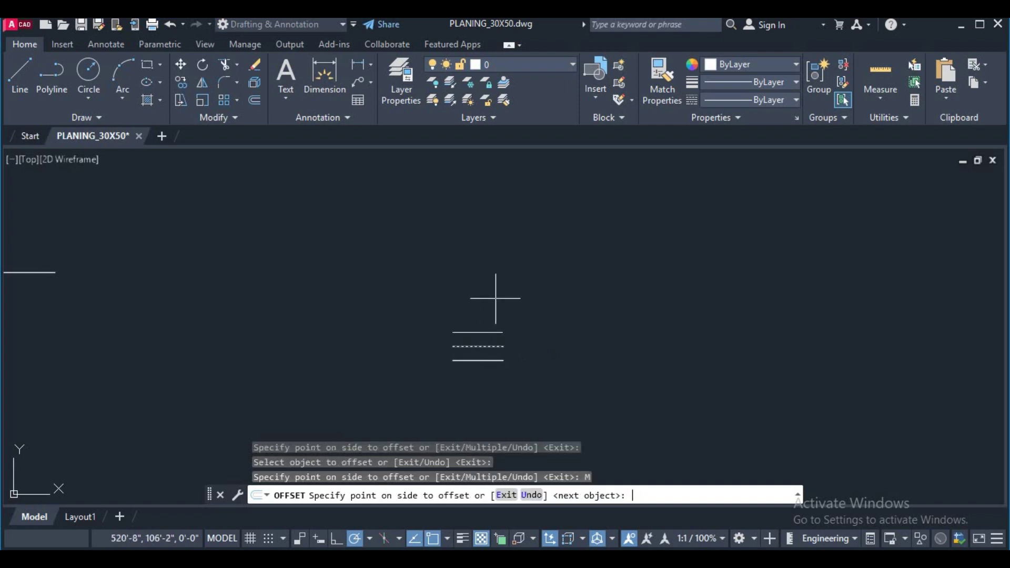
{"action": "left_click", "coordinate": [499, 284]}
{"action": "left_click", "coordinate": [500, 266]}
{"action": "left_click", "coordinate": [499, 256]}
{"action": "left_click", "coordinate": [500, 227]}
{"action": "left_click", "coordinate": [501, 217]}
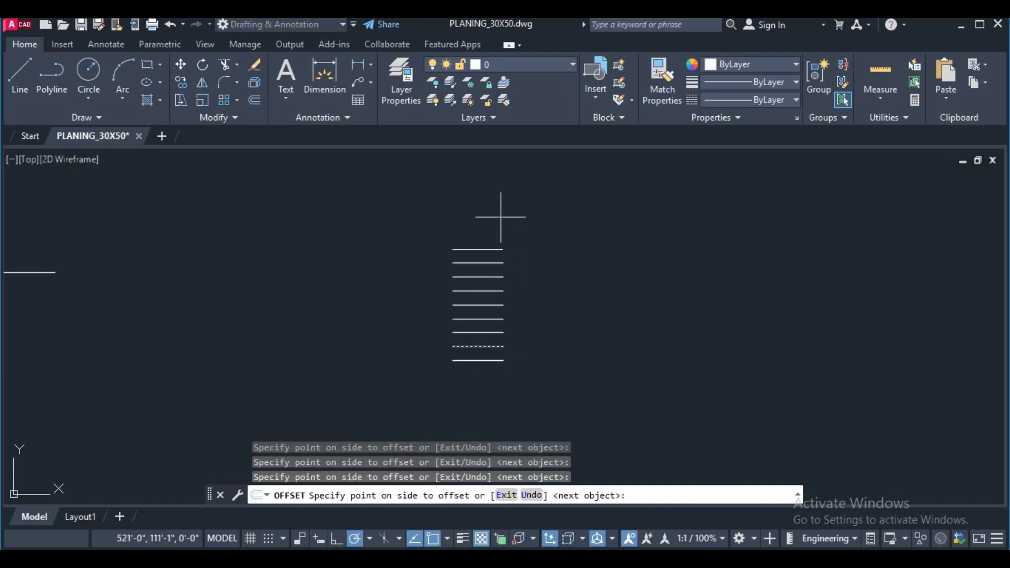
{"action": "left_click", "coordinate": [502, 199]}
{"action": "right_click", "coordinate": [553, 234]}
{"action": "scroll", "coordinate": [518, 264], "scroll_direction": "up", "scroll_amount": 2}
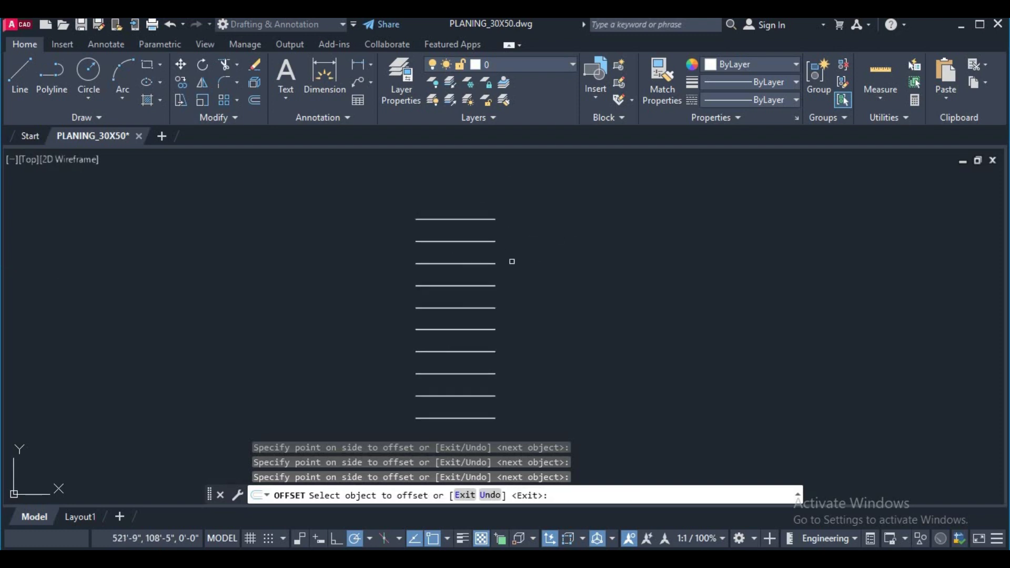
{"action": "right_click", "coordinate": [566, 277]}
{"action": "left_click", "coordinate": [584, 305]}
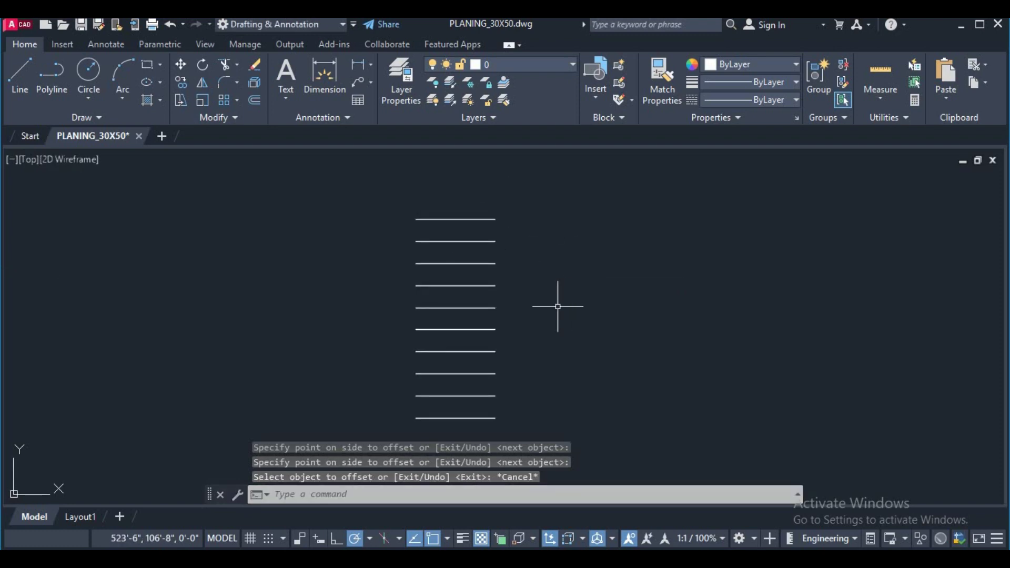
{"action": "scroll", "coordinate": [547, 297], "scroll_direction": "down", "scroll_amount": 1}
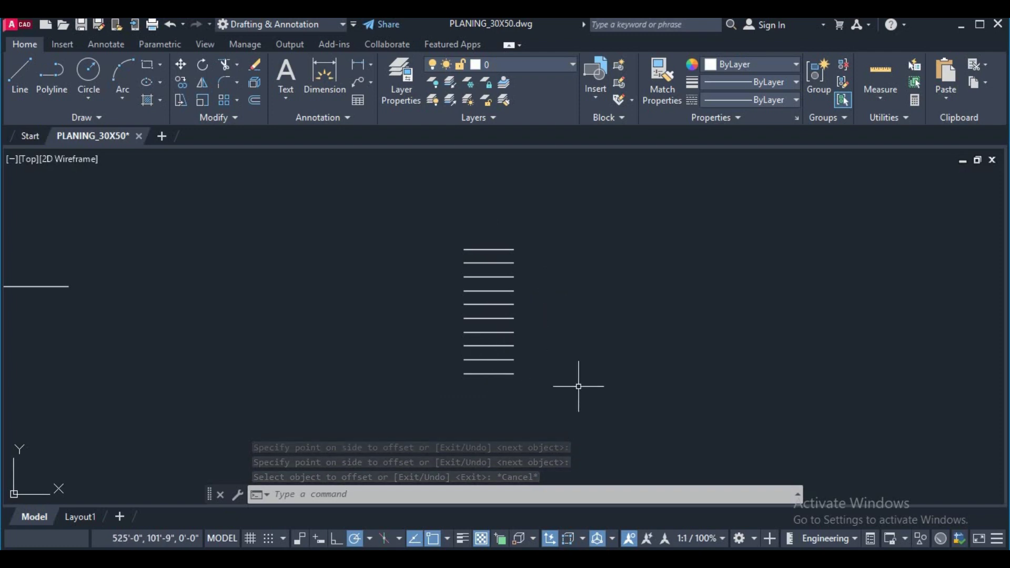
Step: Draw vertical side lines joining the left and right ends of the treads
{"action": "type", "text": "l"}
{"action": "key", "text": "Return"}
{"action": "left_click", "coordinate": [464, 374]}
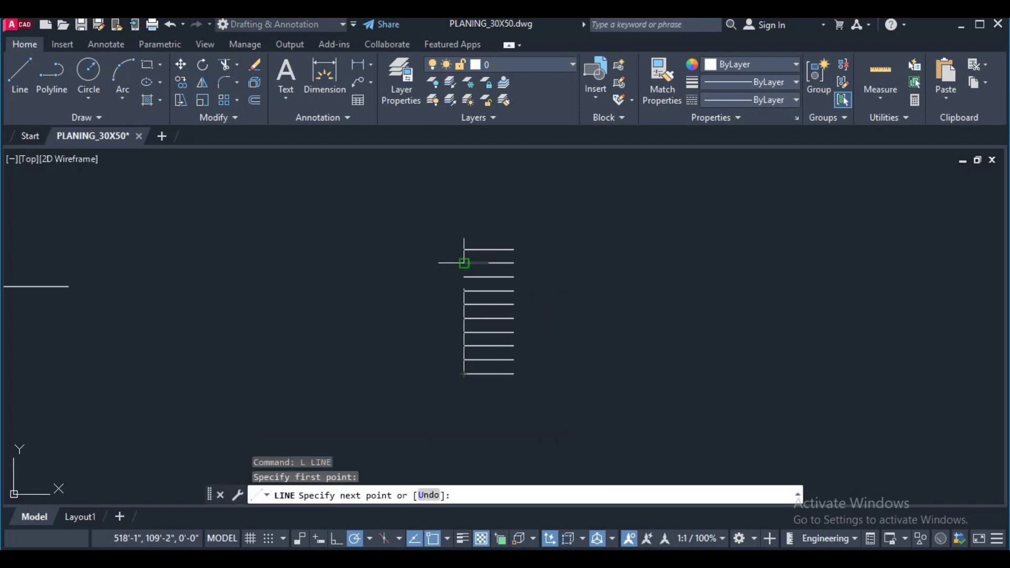
{"action": "left_click", "coordinate": [464, 250]}
{"action": "key", "text": "Return"}
{"action": "key", "text": "Return"}
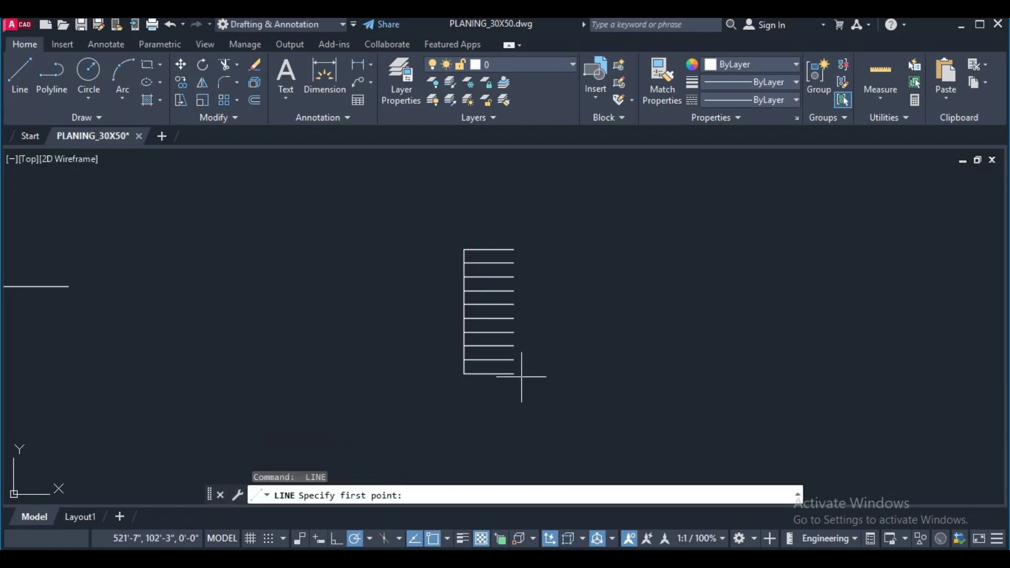
{"action": "left_click", "coordinate": [514, 374]}
{"action": "left_click", "coordinate": [514, 249]}
{"action": "key", "text": "Return"}
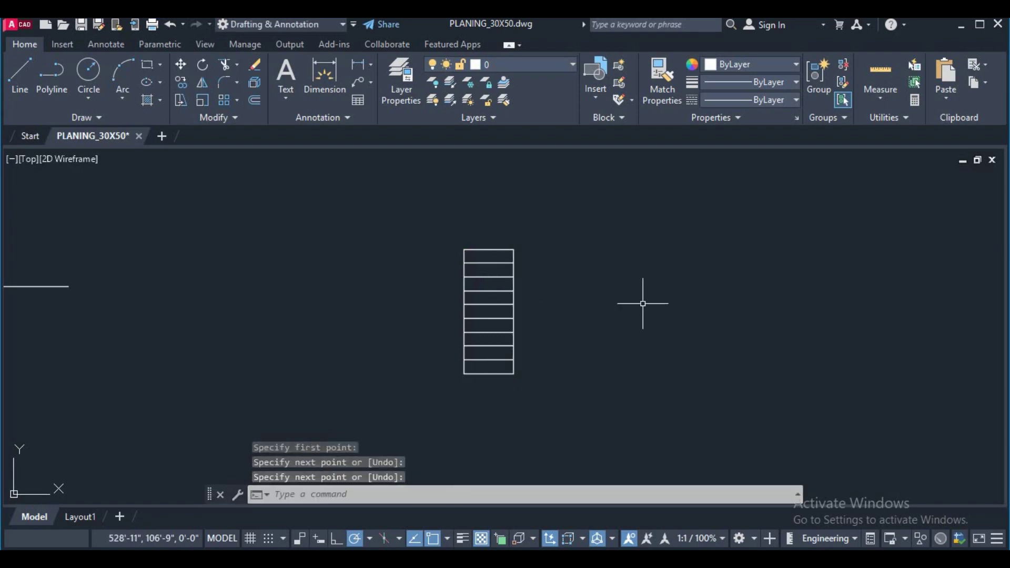
{"action": "type", "text": "rec"}
{"action": "key", "text": "Return"}
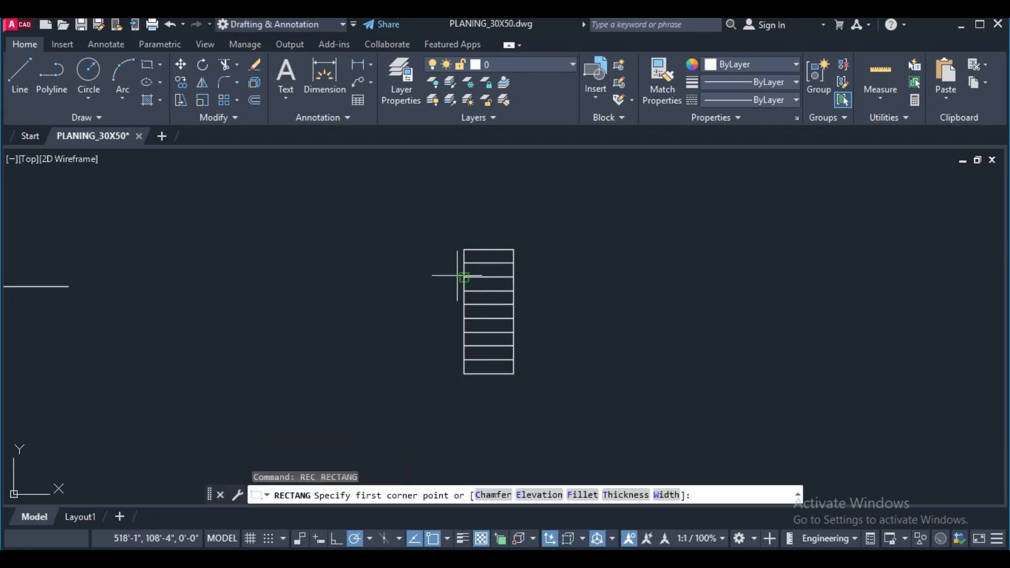
Step: Draw a 7' × 3' landing rectangle from the flight's top-left corner, above the stairs
{"action": "left_click", "coordinate": [467, 242]}
{"action": "right_click", "coordinate": [487, 218]}
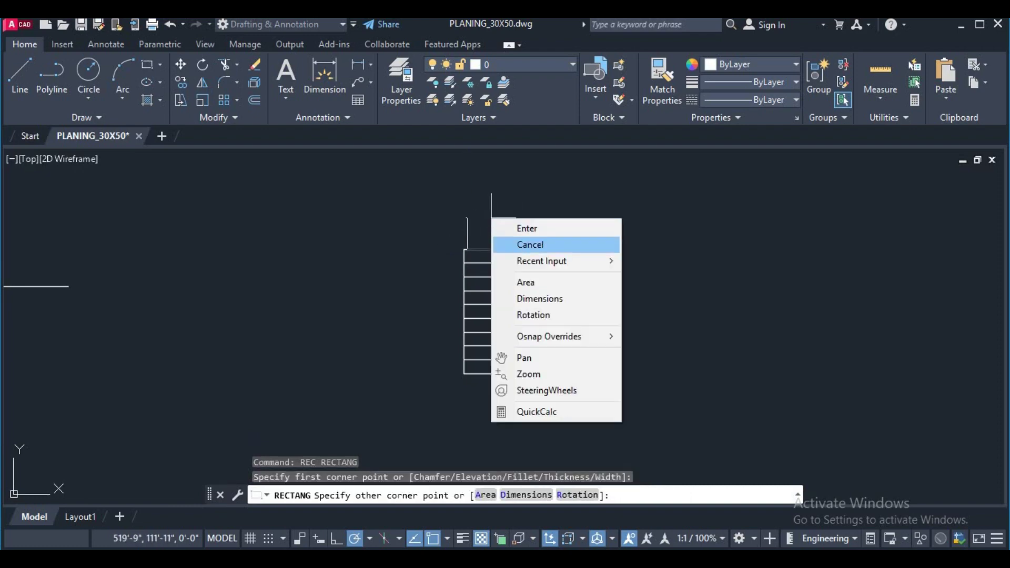
{"action": "left_click", "coordinate": [521, 242]}
{"action": "type", "text": "rec"}
{"action": "key", "text": "Return"}
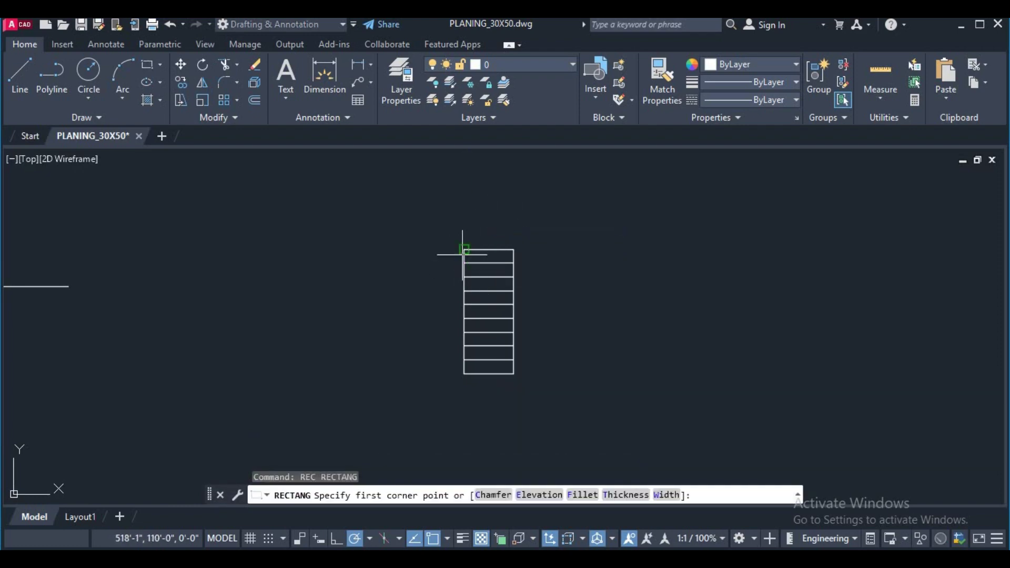
{"action": "left_click", "coordinate": [463, 250]}
{"action": "type", "text": "d"}
{"action": "key", "text": "Return"}
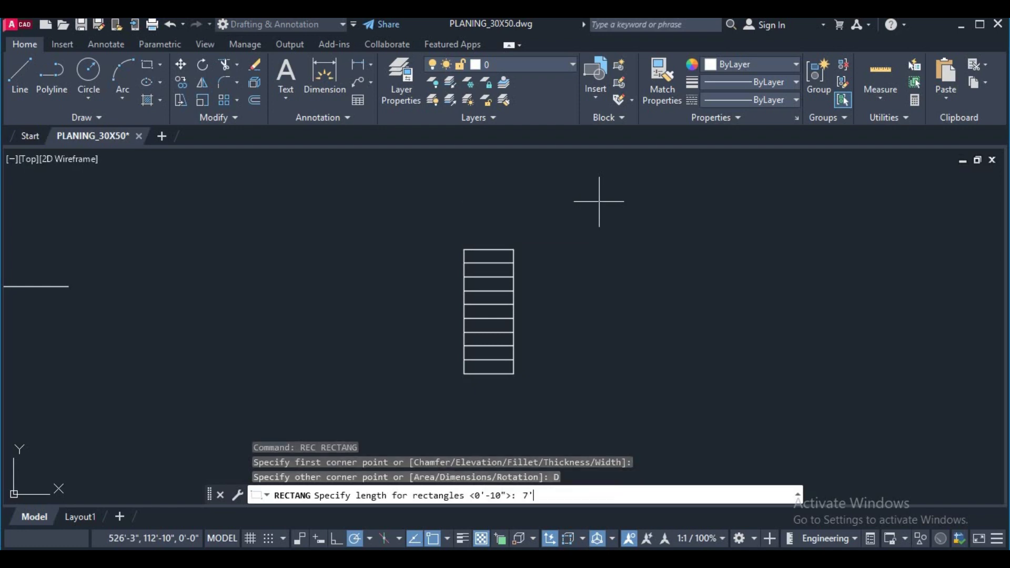
{"action": "key", "text": "Return"}
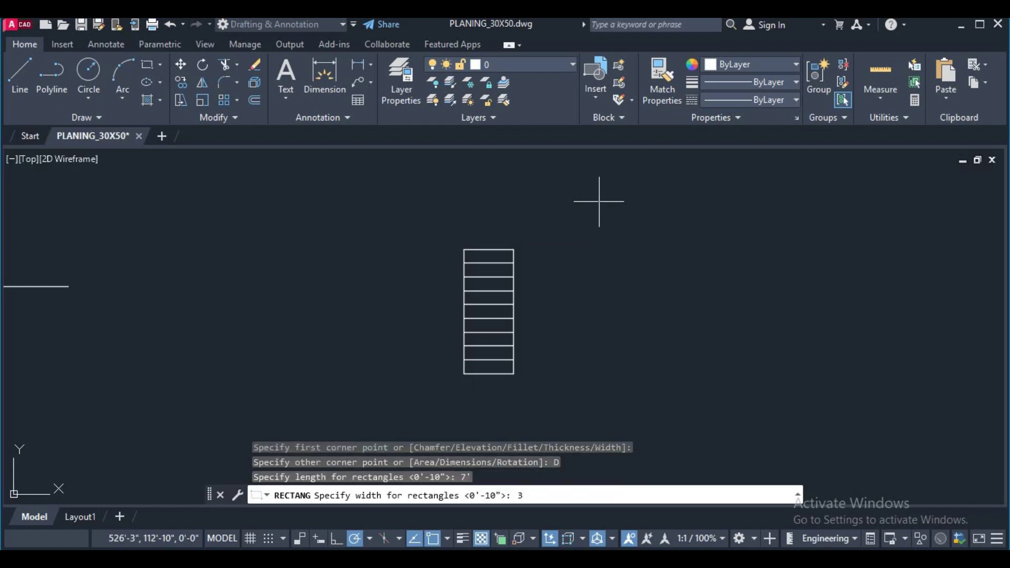
{"action": "key", "text": "Return"}
{"action": "left_click", "coordinate": [603, 216]}
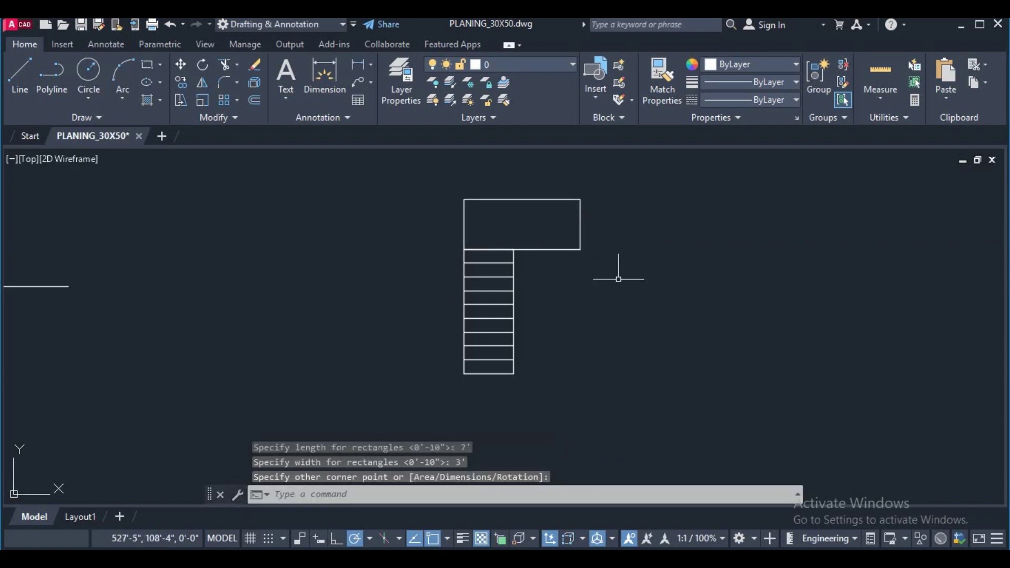
{"action": "left_click", "coordinate": [542, 416]}
{"action": "left_click", "coordinate": [457, 261]}
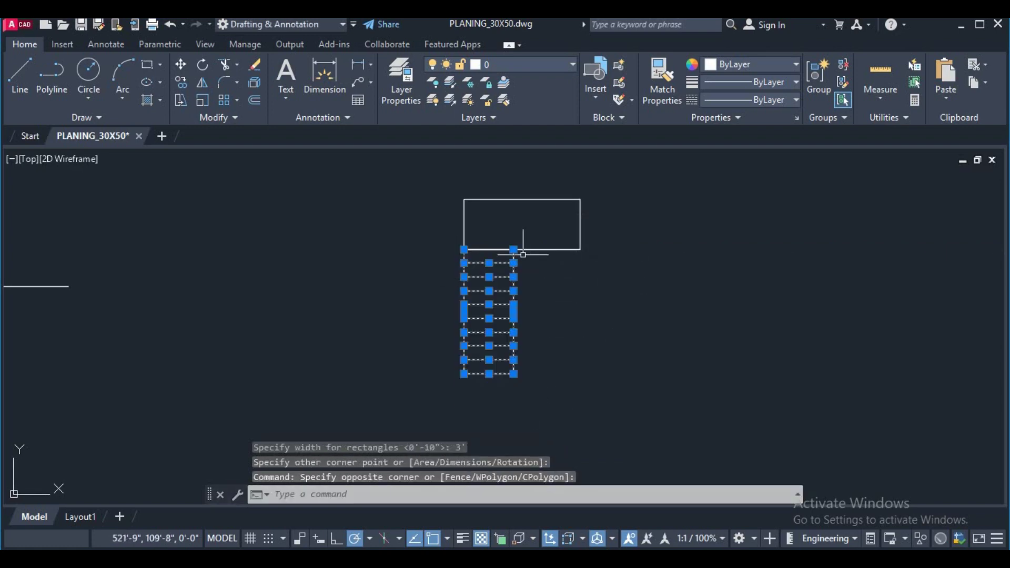
Step: Mirror the stair flight across a vertical line, keeping the original flight
{"action": "scroll", "coordinate": [523, 255], "scroll_direction": "up", "scroll_amount": 2}
{"action": "type", "text": "mi"}
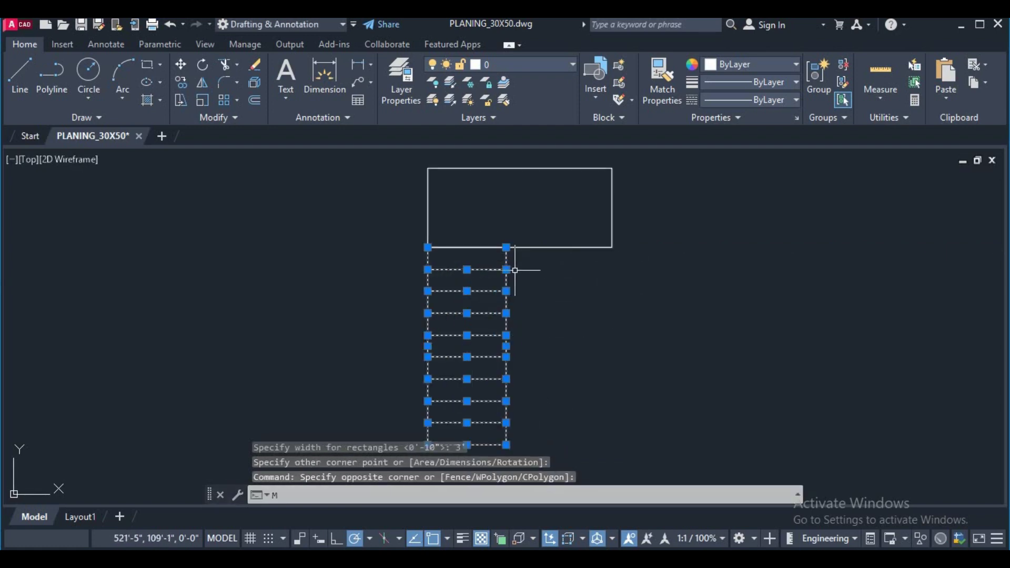
{"action": "key", "text": "Return"}
{"action": "left_click", "coordinate": [520, 208]}
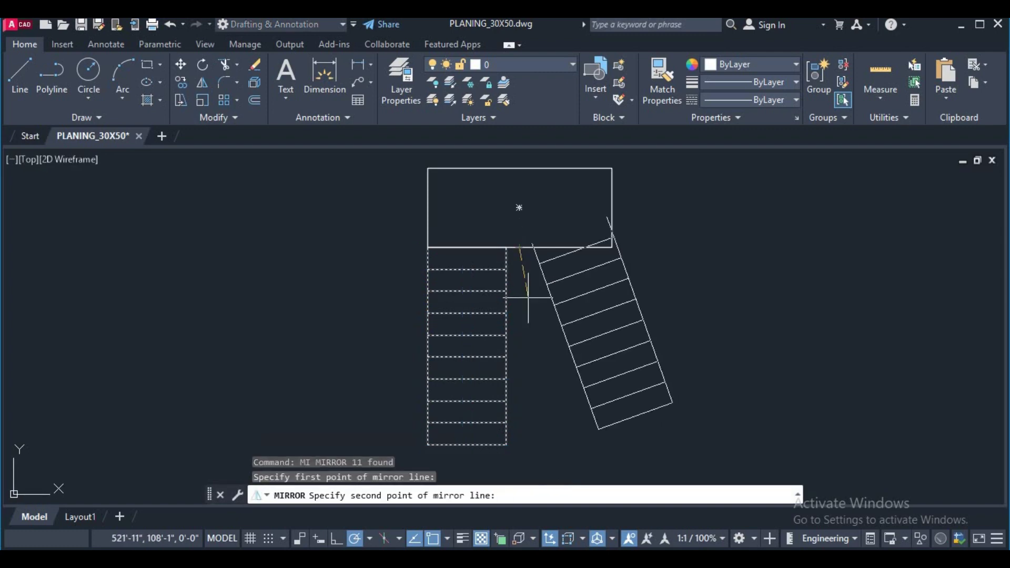
{"action": "left_click", "coordinate": [522, 292]}
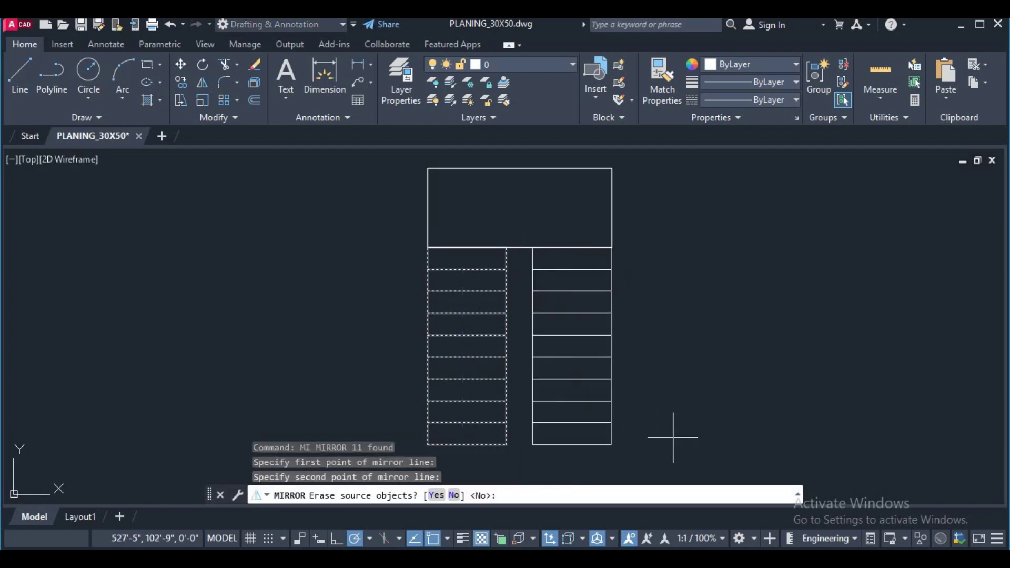
{"action": "scroll", "coordinate": [676, 437], "scroll_direction": "down", "scroll_amount": 2}
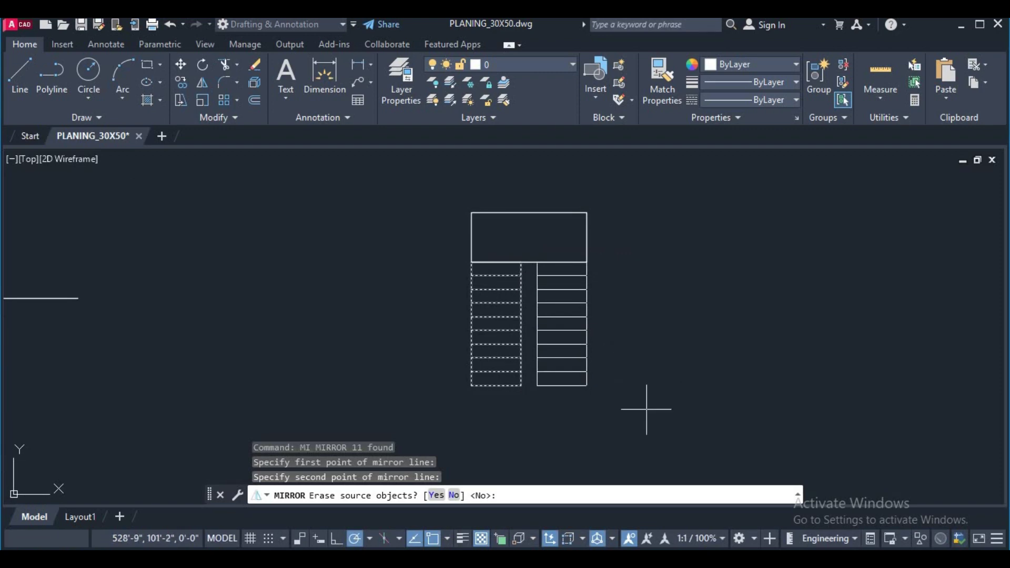
{"action": "key", "text": "Return"}
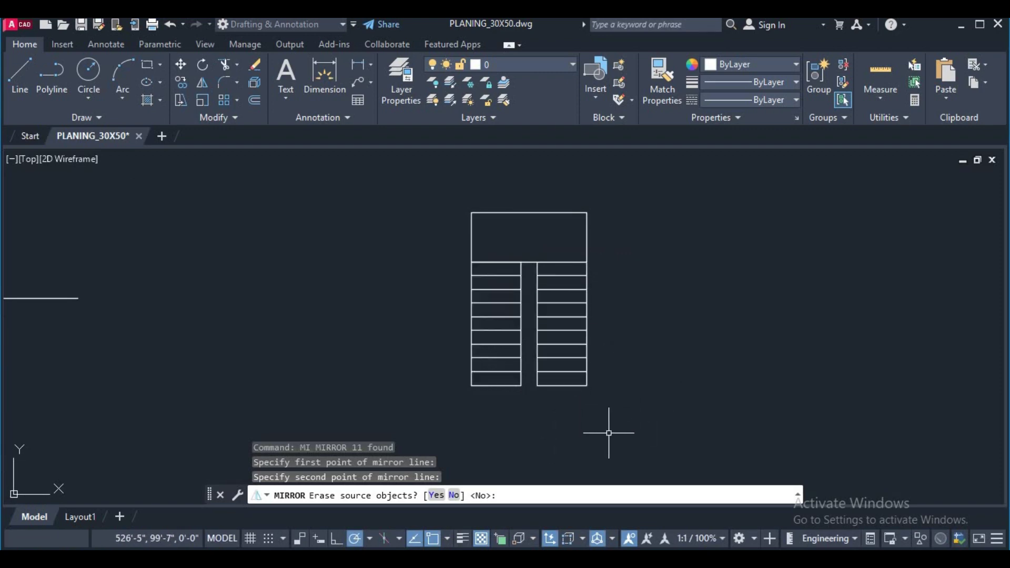
Step: Select the inner side lines of both flights
{"action": "scroll", "coordinate": [523, 385], "scroll_direction": "up", "scroll_amount": 2}
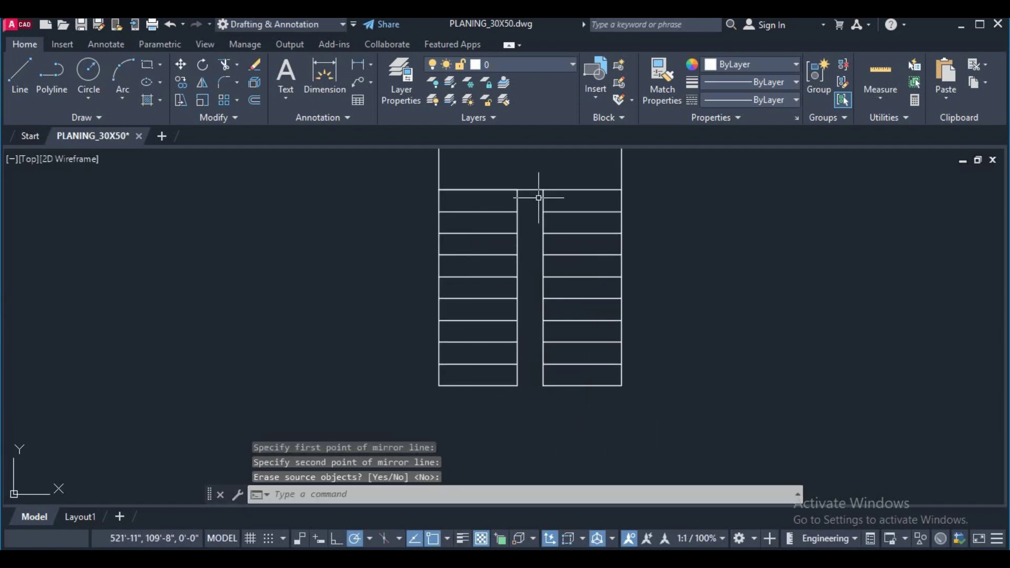
{"action": "scroll", "coordinate": [518, 308], "scroll_direction": "up", "scroll_amount": 2}
{"action": "left_click", "coordinate": [520, 317]}
{"action": "middle_click_drag", "start_coordinate": [514, 314], "coordinate": [555, 322]}
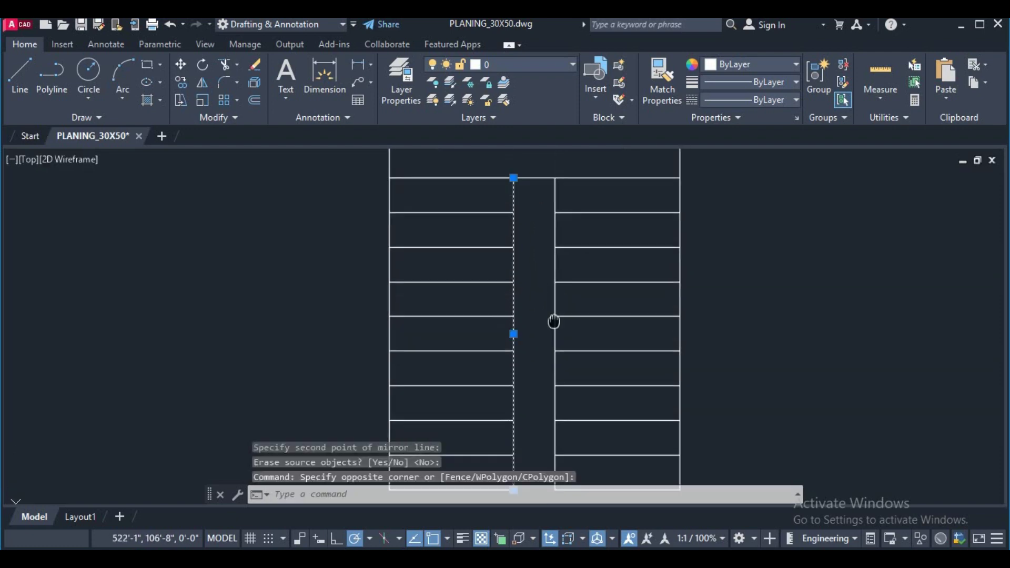
{"action": "left_click", "coordinate": [551, 216]}
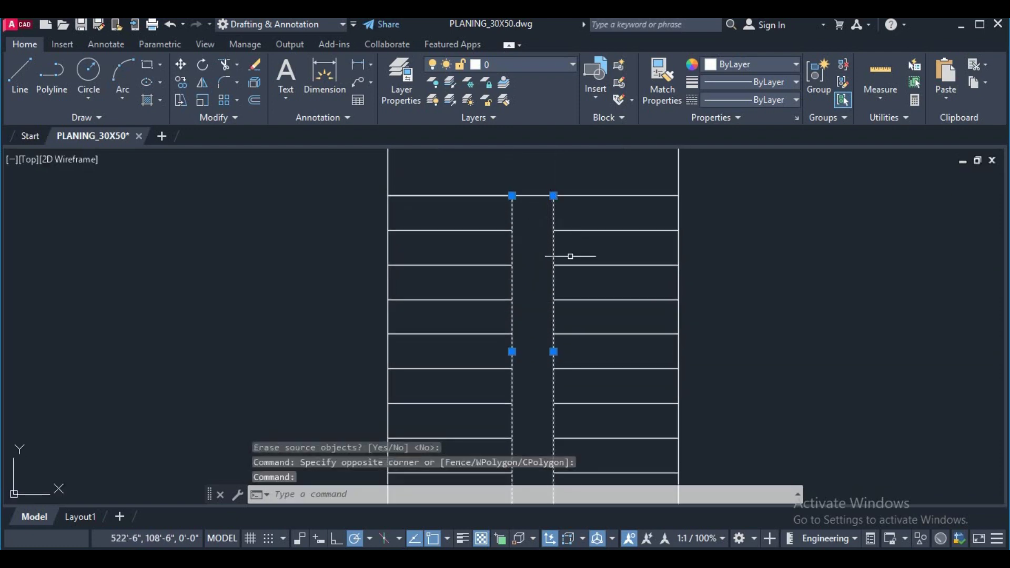
{"action": "scroll", "coordinate": [570, 256], "scroll_direction": "down", "scroll_amount": 2}
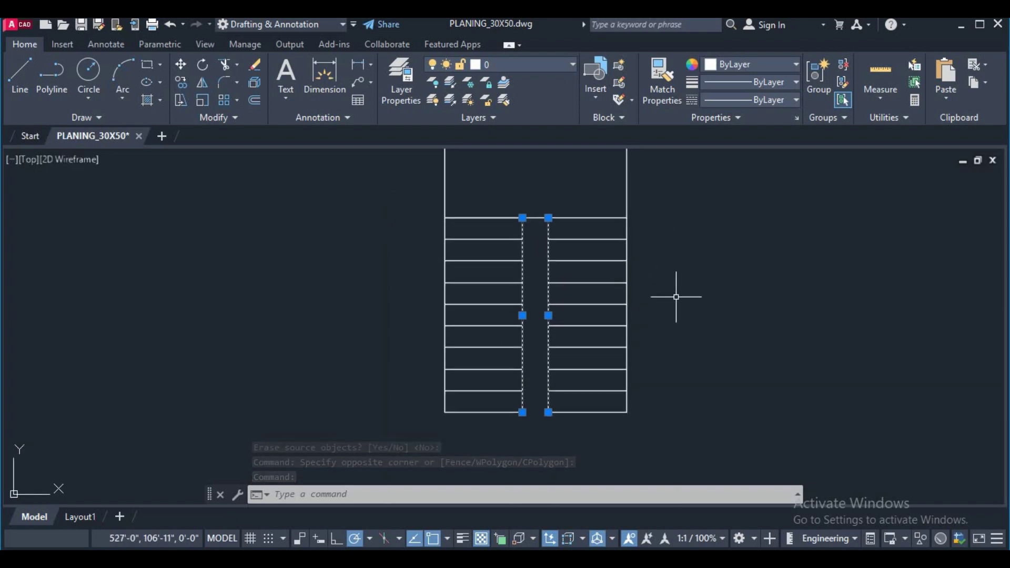
Step: Offset the central side line by 3 to the right
{"action": "type", "text": "mi"}
{"action": "key", "text": "Return"}
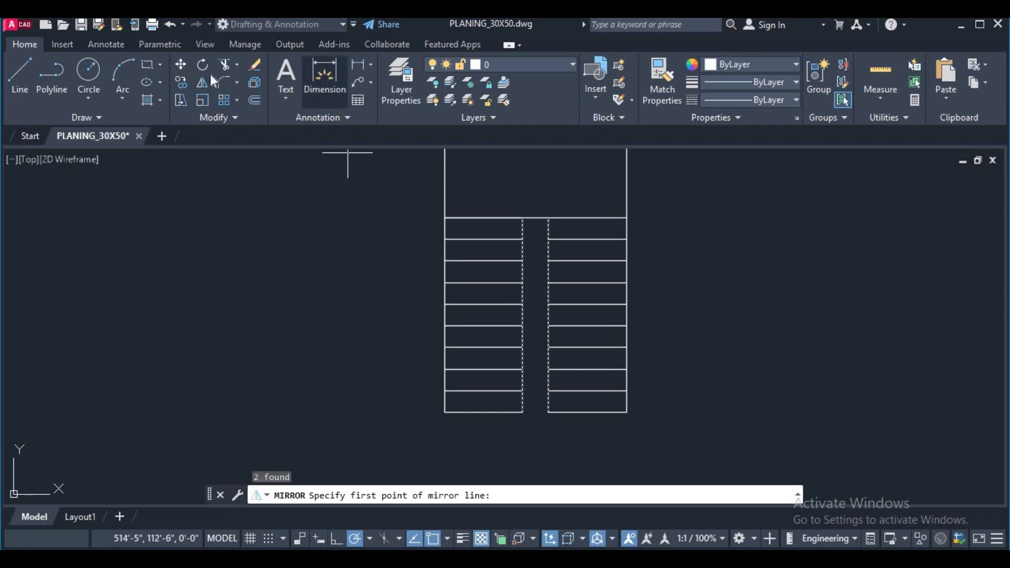
{"action": "left_click", "coordinate": [180, 64]}
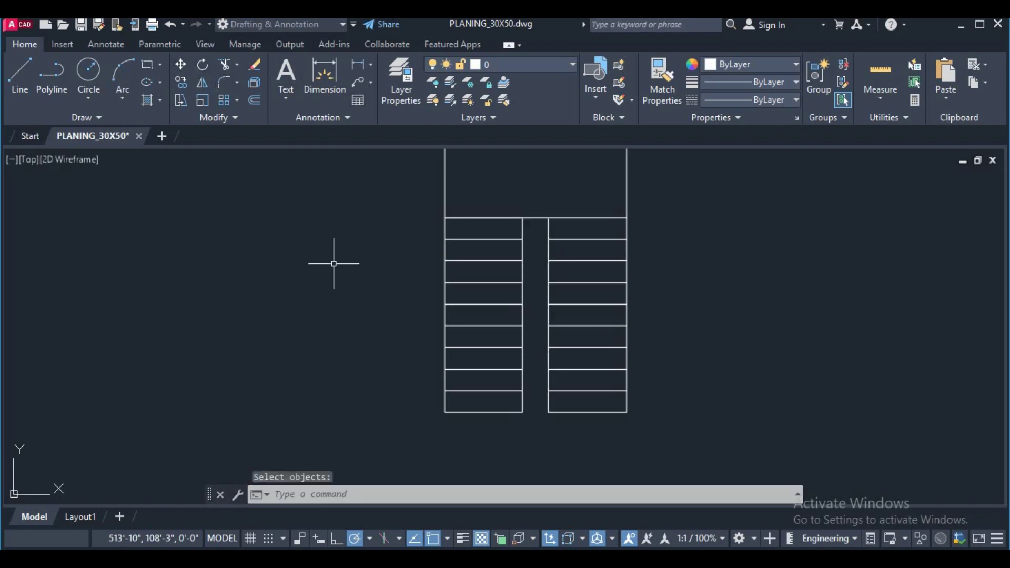
{"action": "type", "text": "o"}
{"action": "key", "text": "Return"}
{"action": "type", "text": "3"}
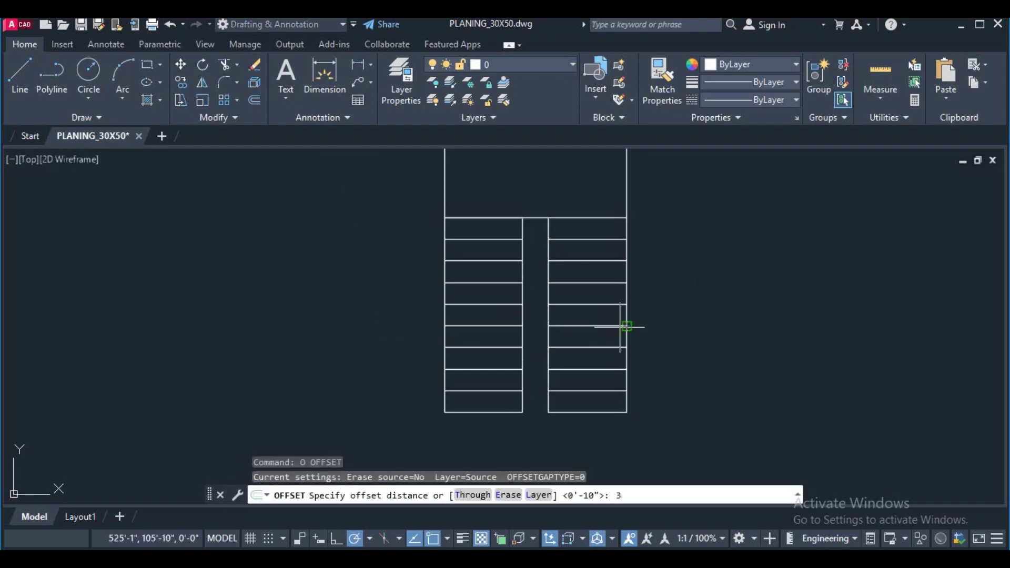
{"action": "key", "text": "Return"}
{"action": "scroll", "coordinate": [524, 231], "scroll_direction": "up", "scroll_amount": 2}
{"action": "left_click", "coordinate": [530, 225]}
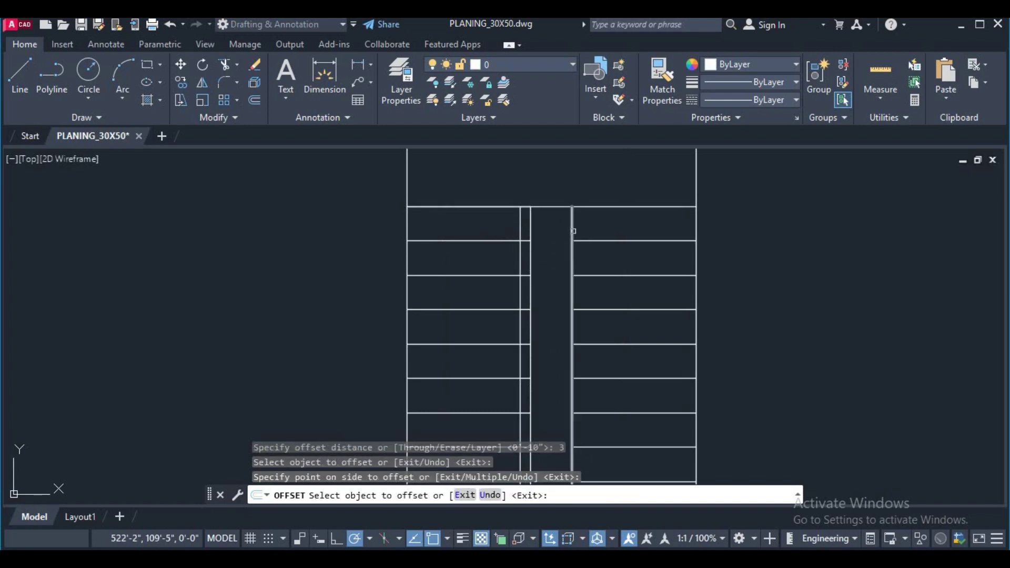
{"action": "left_click", "coordinate": [572, 228]}
{"action": "left_click", "coordinate": [598, 231]}
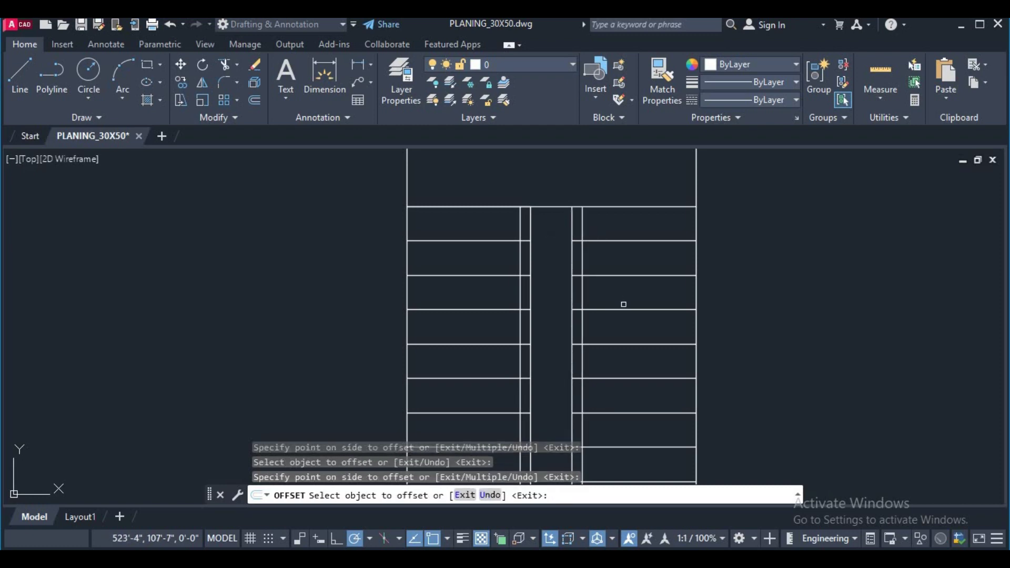
{"action": "right_click", "coordinate": [730, 268]}
{"action": "left_click", "coordinate": [741, 289]}
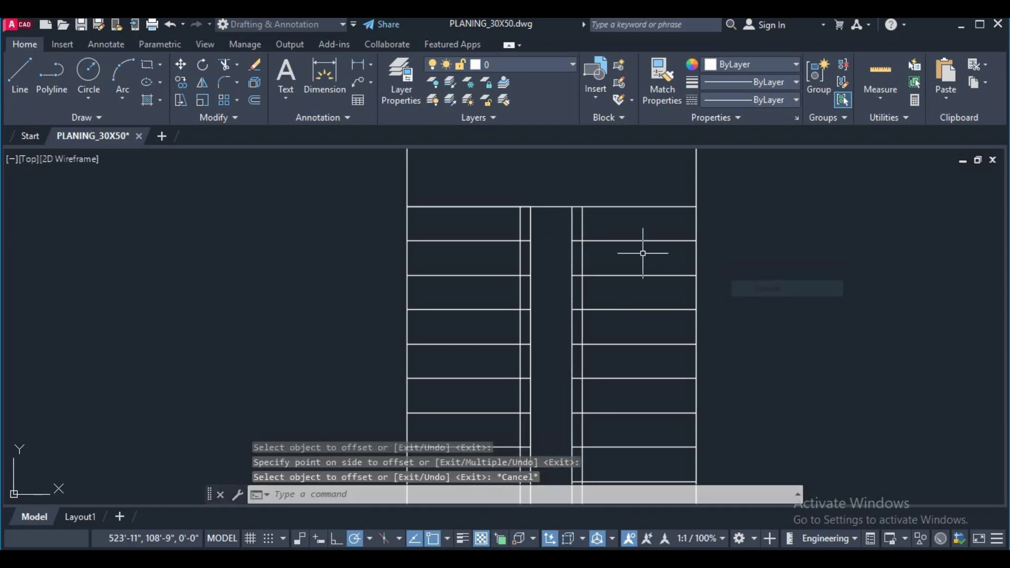
Step: Erase the two extra vertical lines beside the central gap
{"action": "left_click", "coordinate": [579, 220]}
{"action": "left_click", "coordinate": [603, 241]}
{"action": "left_click", "coordinate": [582, 225]}
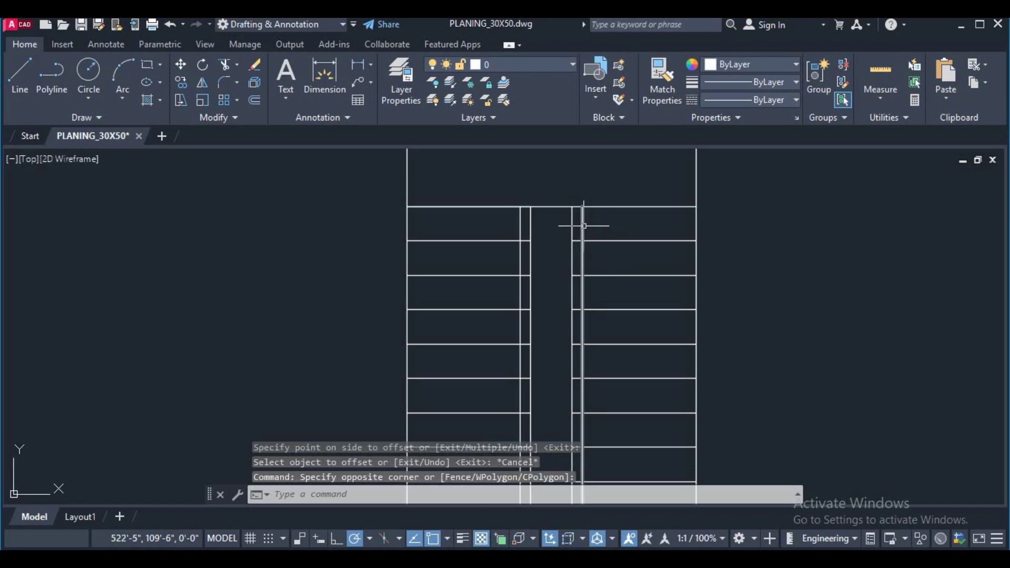
{"action": "left_click", "coordinate": [525, 225]}
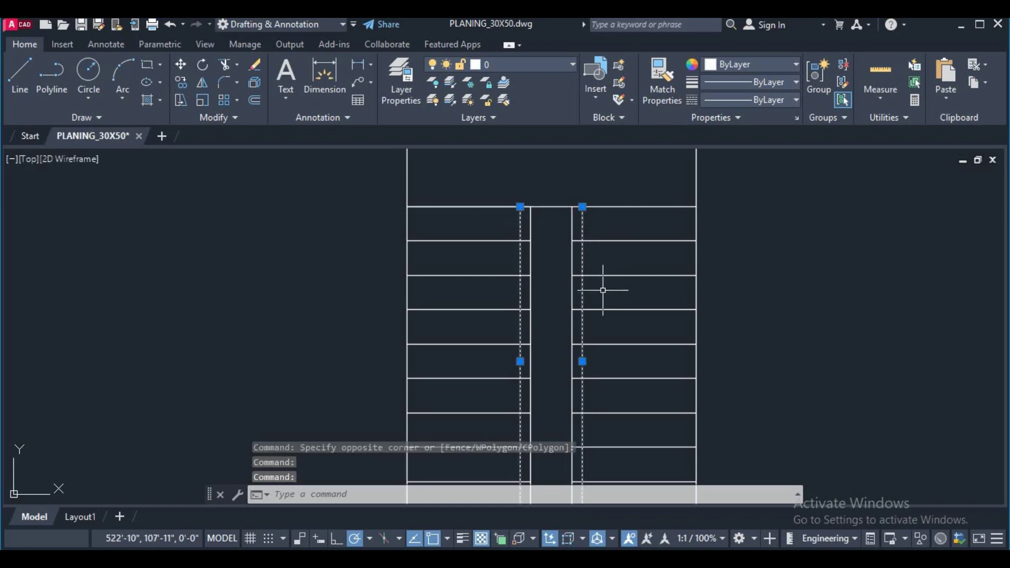
{"action": "type", "text": "e"}
{"action": "key", "text": "Return"}
{"action": "scroll", "coordinate": [588, 302], "scroll_direction": "down", "scroll_amount": 4}
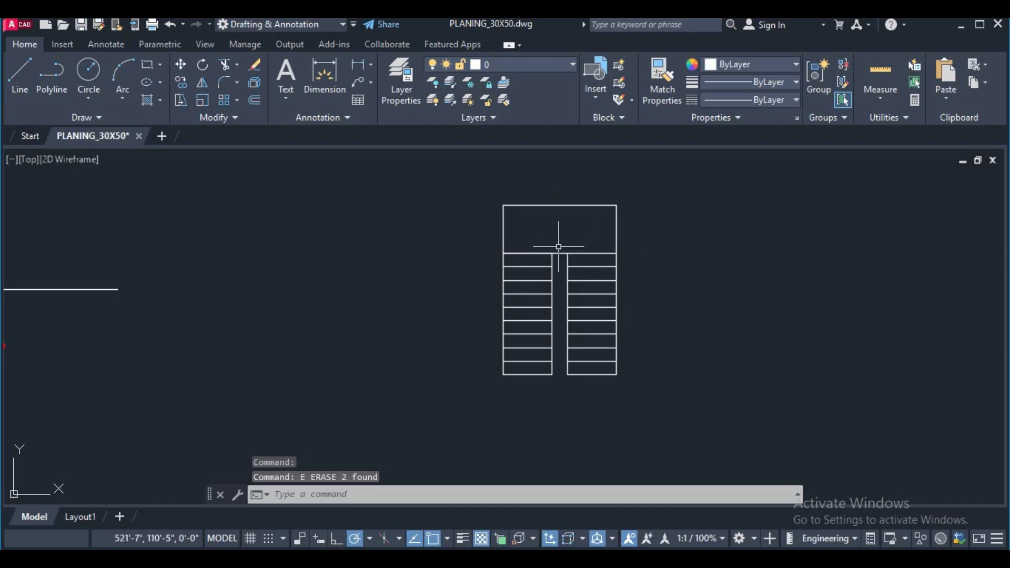
Step: Erase the right flight's bottom two tread lines
{"action": "scroll", "coordinate": [523, 372], "scroll_direction": "up", "scroll_amount": 1}
{"action": "scroll", "coordinate": [514, 394], "scroll_direction": "up", "scroll_amount": 1}
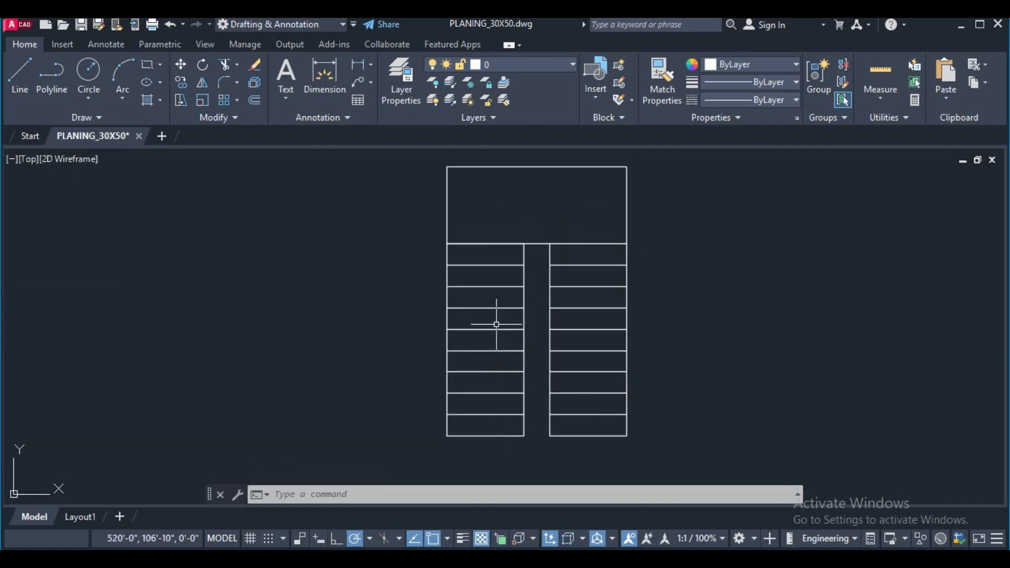
{"action": "left_click", "coordinate": [498, 224]}
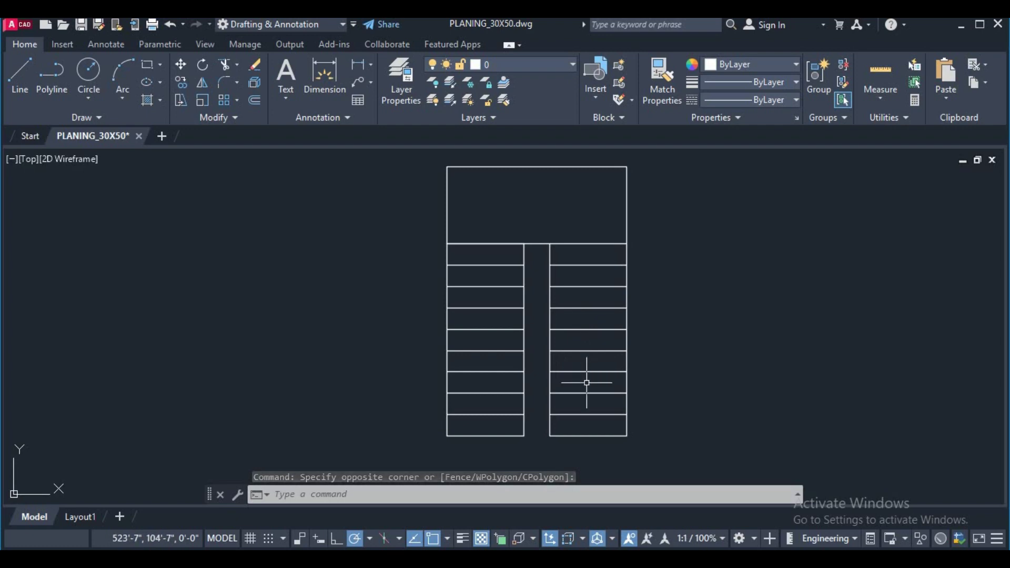
{"action": "left_click", "coordinate": [653, 455]}
{"action": "left_click", "coordinate": [654, 445]}
{"action": "left_click", "coordinate": [631, 453]}
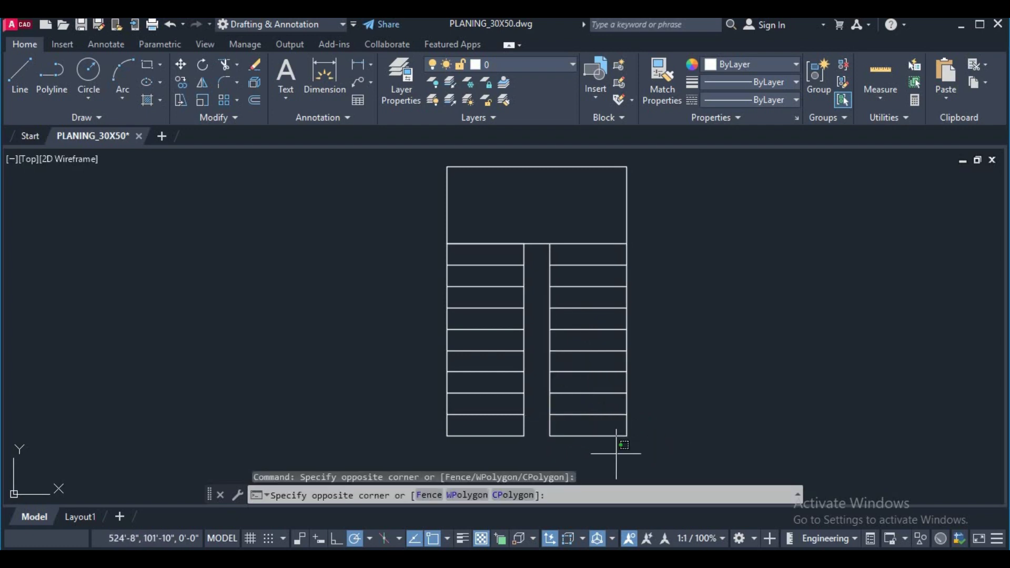
{"action": "left_click", "coordinate": [550, 395]}
{"action": "type", "text": "e"}
{"action": "key", "text": "Return"}
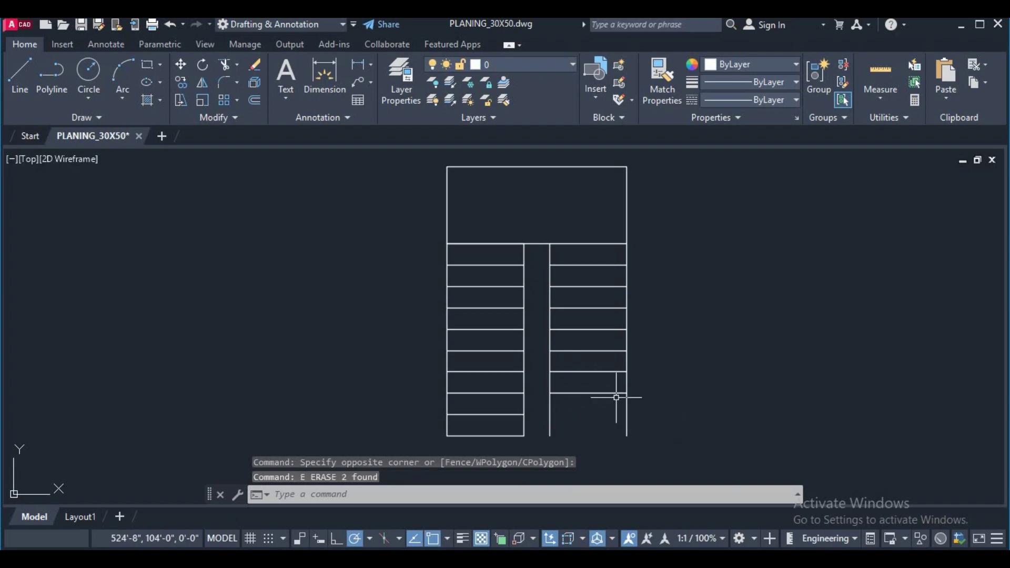
Step: Trim the right flight's side lines below its new last tread
{"action": "type", "text": "r"}
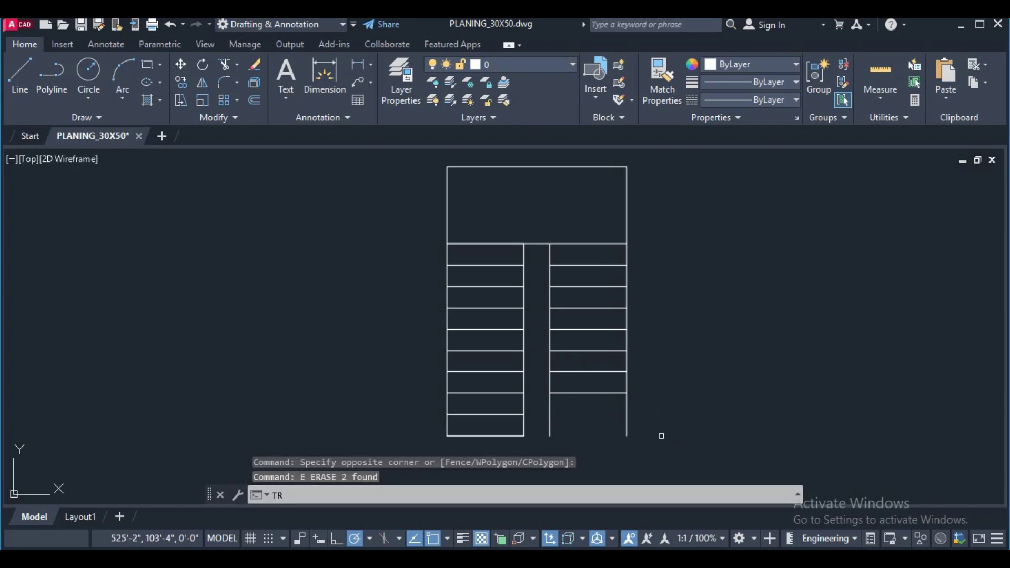
{"action": "key", "text": "Return"}
{"action": "left_click_drag", "start_coordinate": [665, 430], "coordinate": [552, 407]}
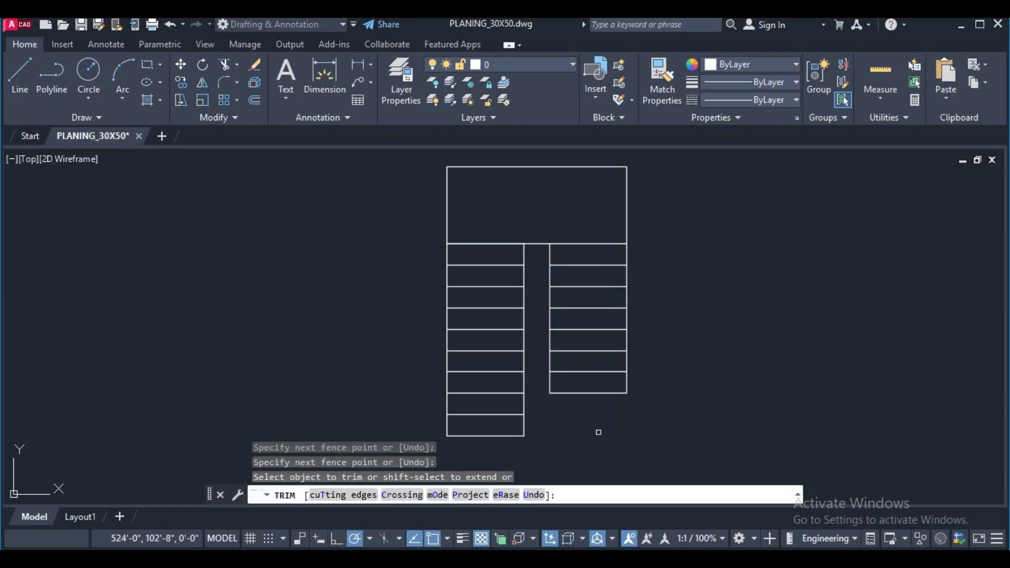
{"action": "middle_click_drag", "start_coordinate": [598, 415], "coordinate": [604, 407]}
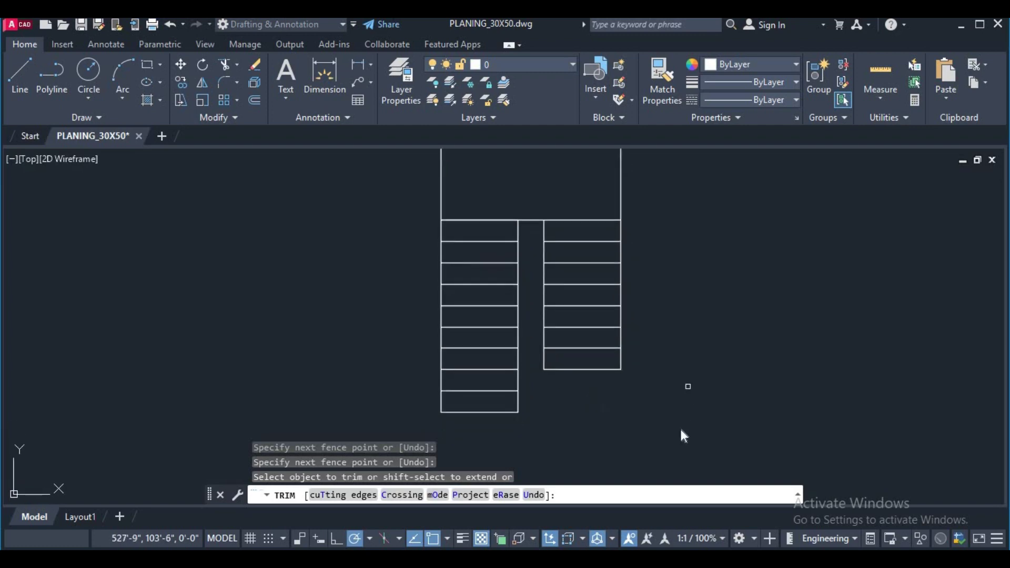
{"action": "right_click", "coordinate": [685, 389]}
{"action": "left_click", "coordinate": [714, 198]}
{"action": "scroll", "coordinate": [537, 404], "scroll_direction": "down", "scroll_amount": 2}
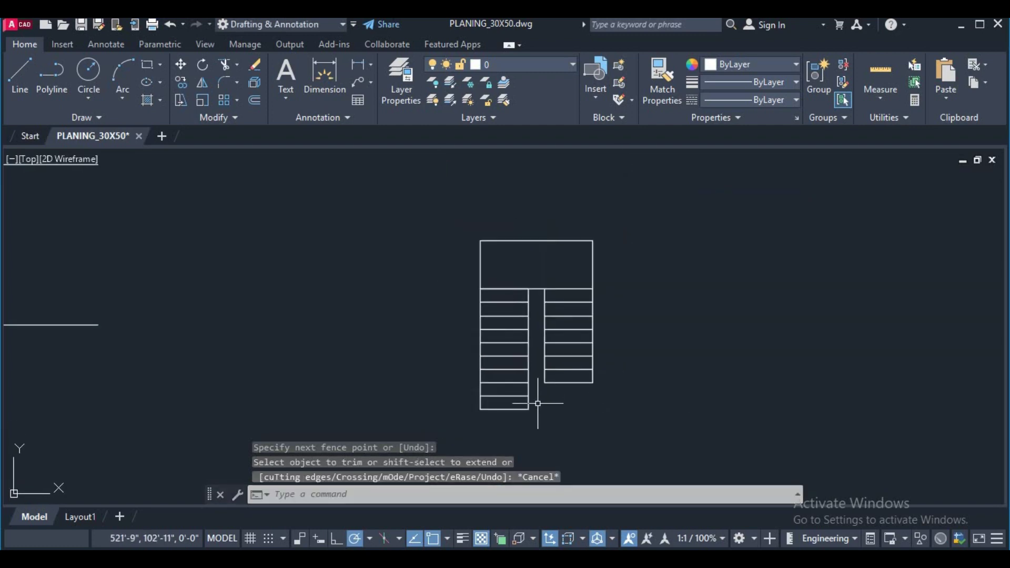
{"action": "scroll", "coordinate": [578, 373], "scroll_direction": "up", "scroll_amount": 2}
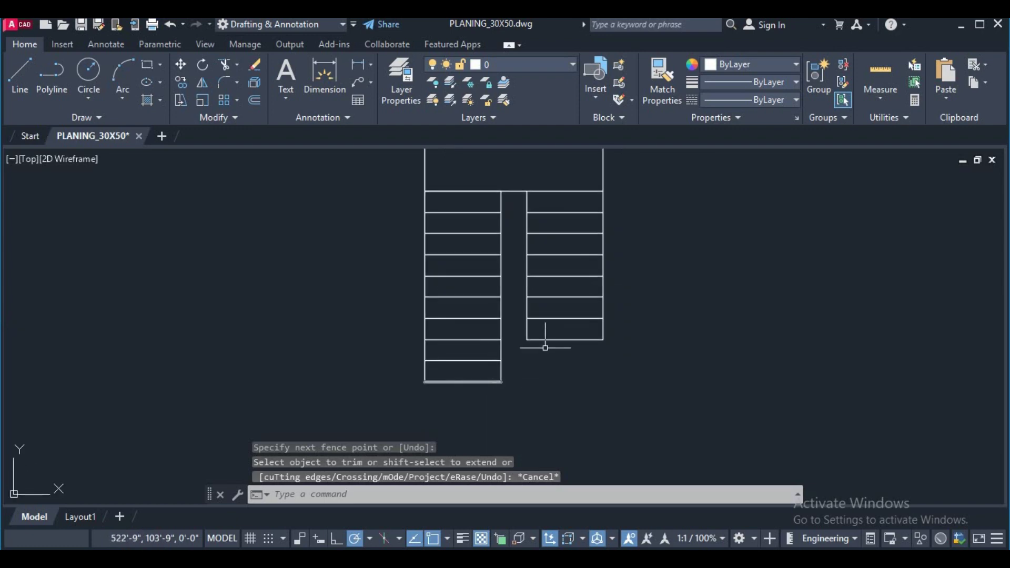
Step: Offset the right flight's bottom tread line by 10 to add a tread below
{"action": "type", "text": "o"}
{"action": "key", "text": "Return"}
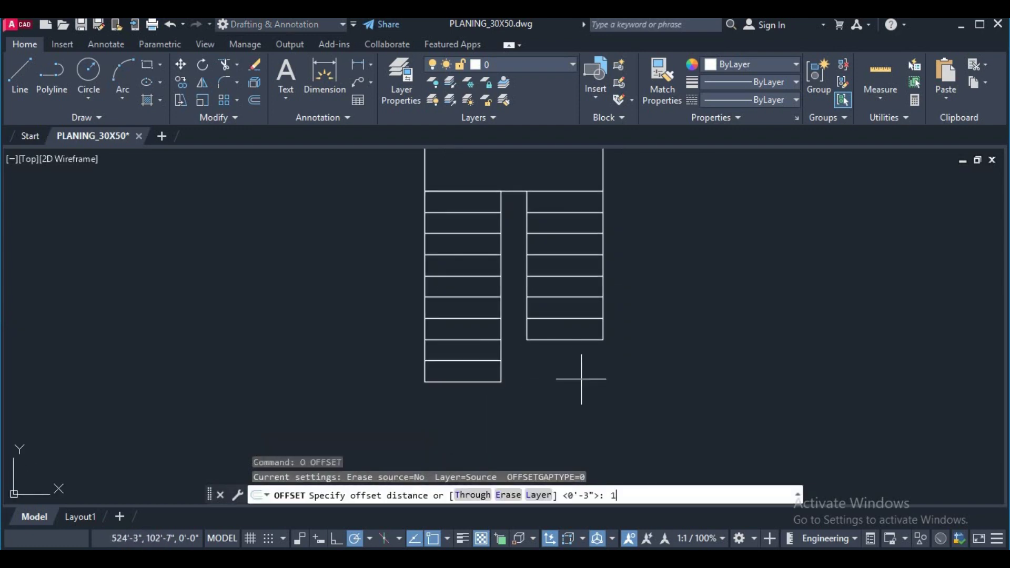
{"action": "type", "text": "0"}
{"action": "key", "text": "Return"}
{"action": "left_click", "coordinate": [544, 340]}
{"action": "left_click", "coordinate": [579, 352]}
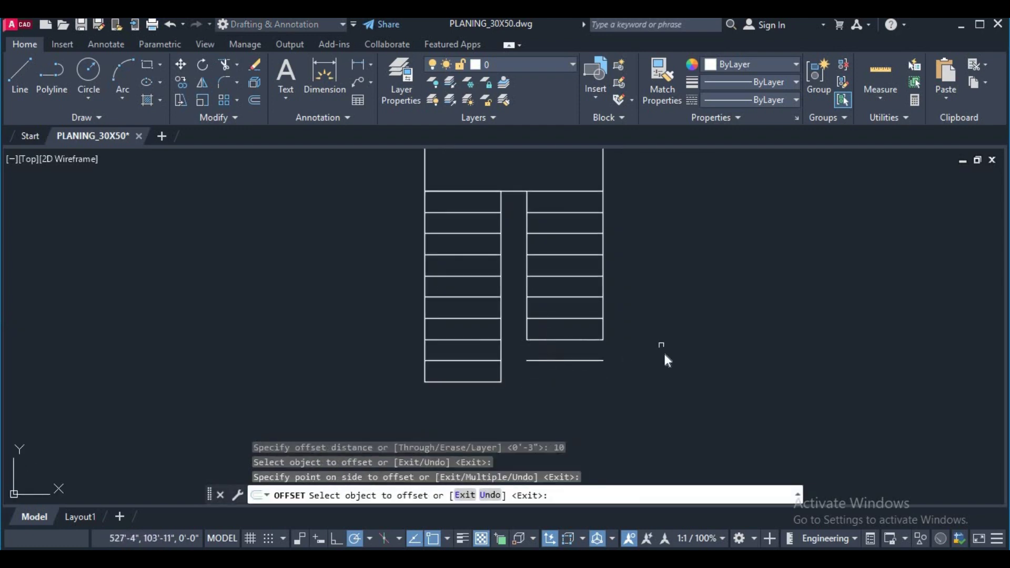
{"action": "right_click", "coordinate": [663, 351]}
{"action": "left_click", "coordinate": [687, 365]}
Step: Erase the left flight's bottom tread line
{"action": "left_click", "coordinate": [477, 396]}
{"action": "left_click", "coordinate": [430, 367]}
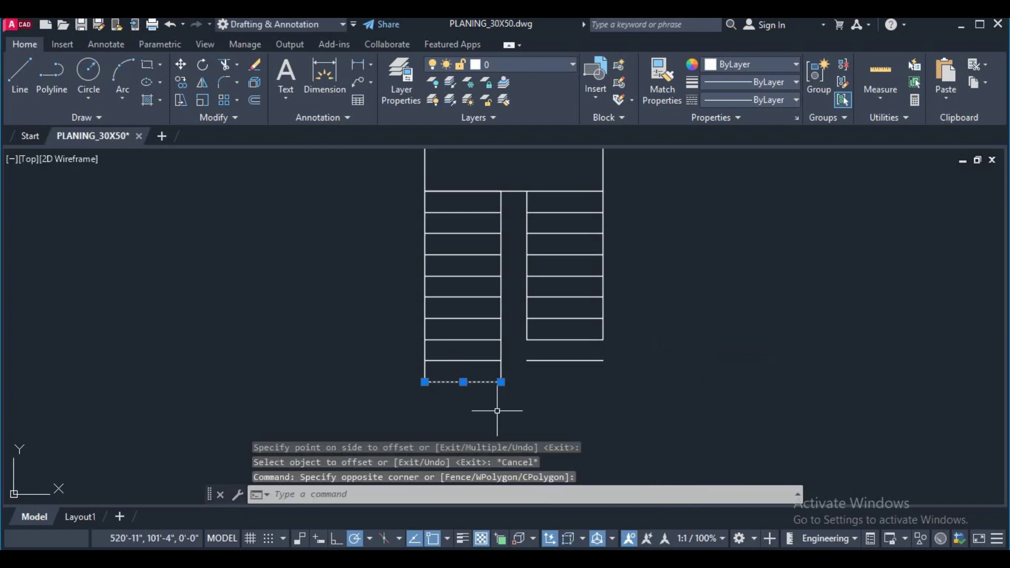
{"action": "type", "text": "e"}
{"action": "key", "text": "Return"}
{"action": "scroll", "coordinate": [551, 353], "scroll_direction": "up", "scroll_amount": 4}
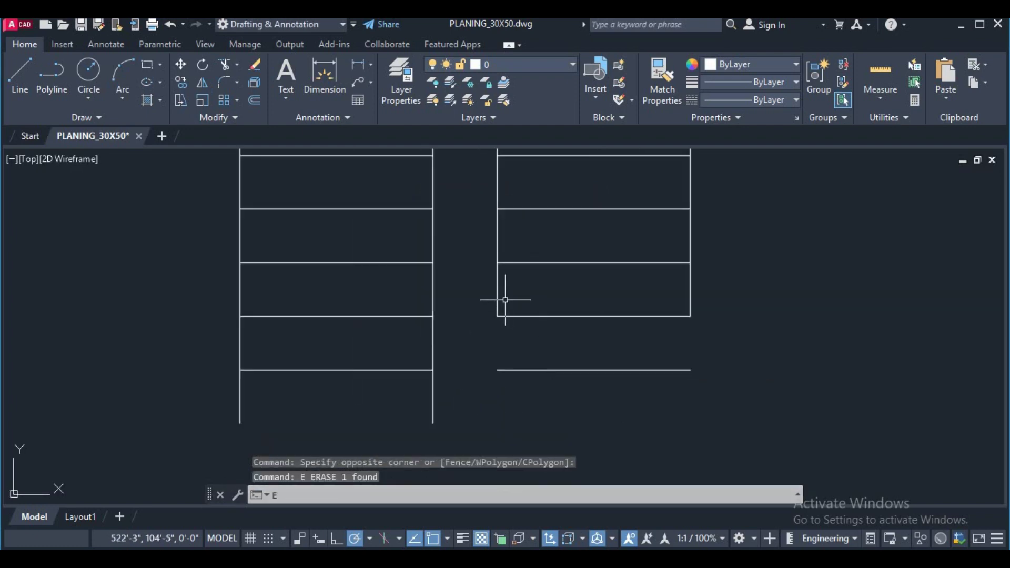
Step: Extend the right flight's side line down to the new bottom tread
{"action": "type", "text": "ex"}
{"action": "key", "text": "Return"}
{"action": "left_click", "coordinate": [524, 287]}
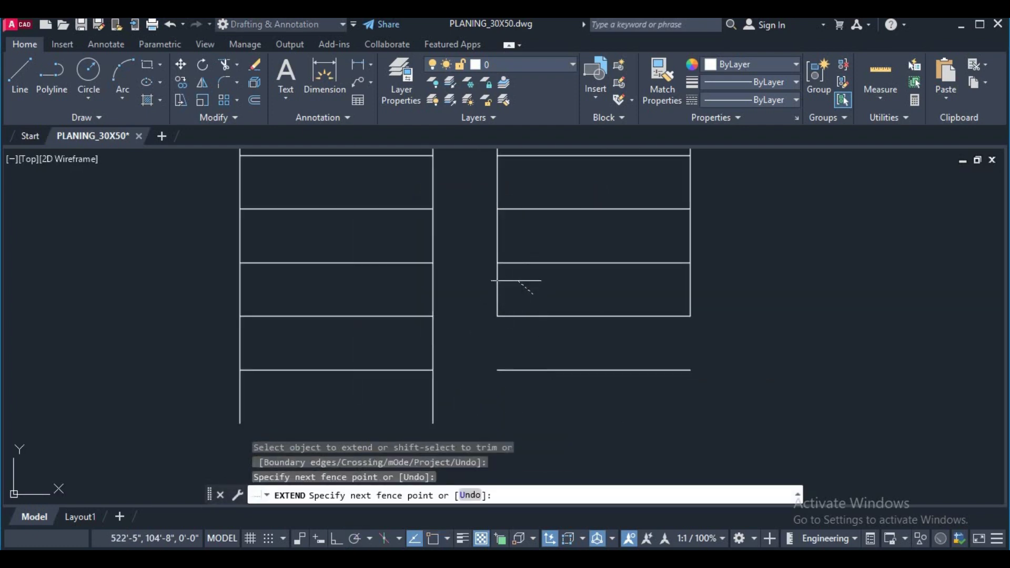
{"action": "left_click", "coordinate": [489, 284]}
{"action": "key", "text": "Return"}
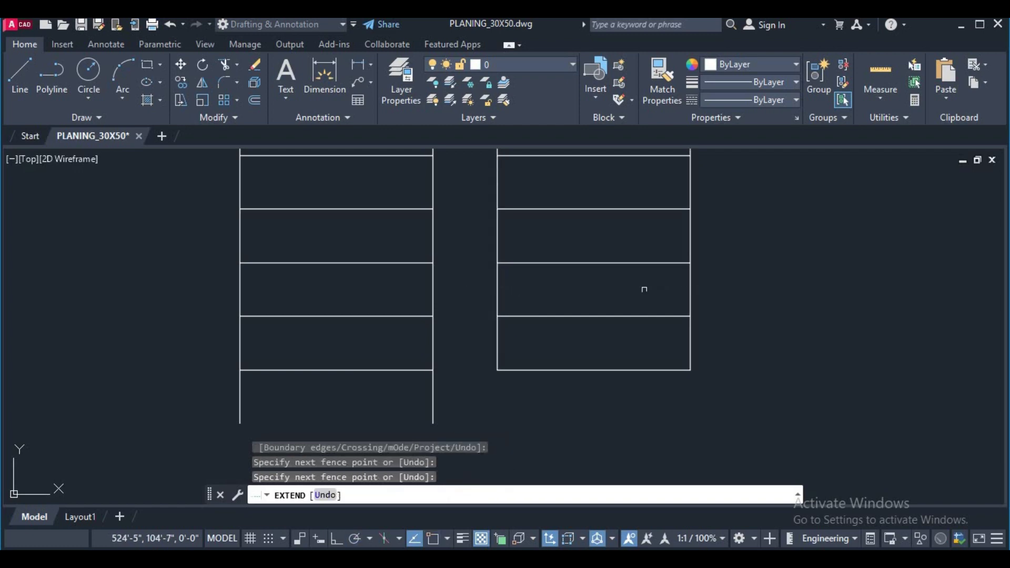
{"action": "scroll", "coordinate": [626, 286], "scroll_direction": "down", "scroll_amount": 2}
{"action": "right_click", "coordinate": [722, 300]}
{"action": "left_click", "coordinate": [737, 326]}
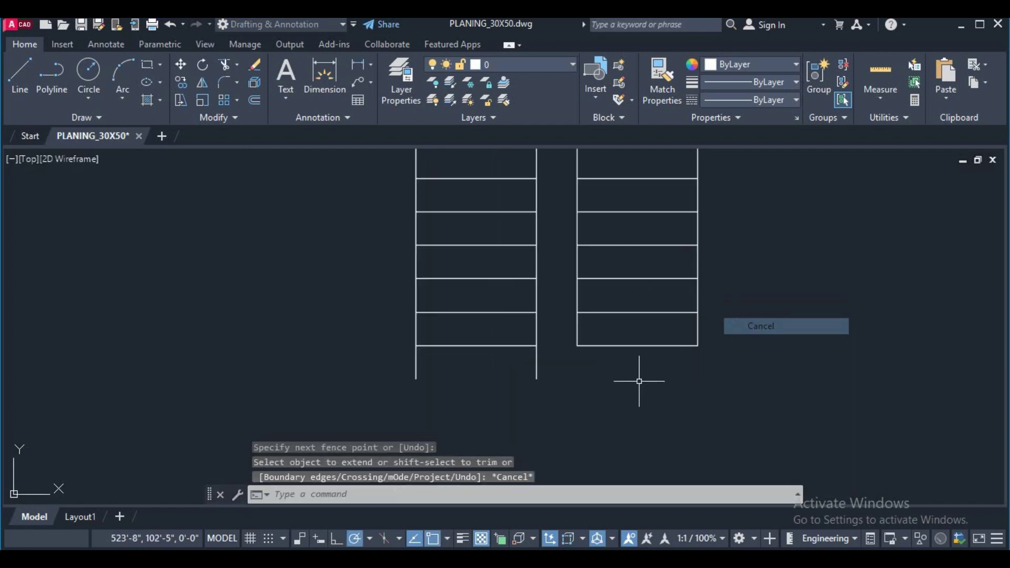
Step: Trim the left flight's lower side lines with fences so it ends at its bottom tread
{"action": "type", "text": "tr"}
{"action": "key", "text": "Return"}
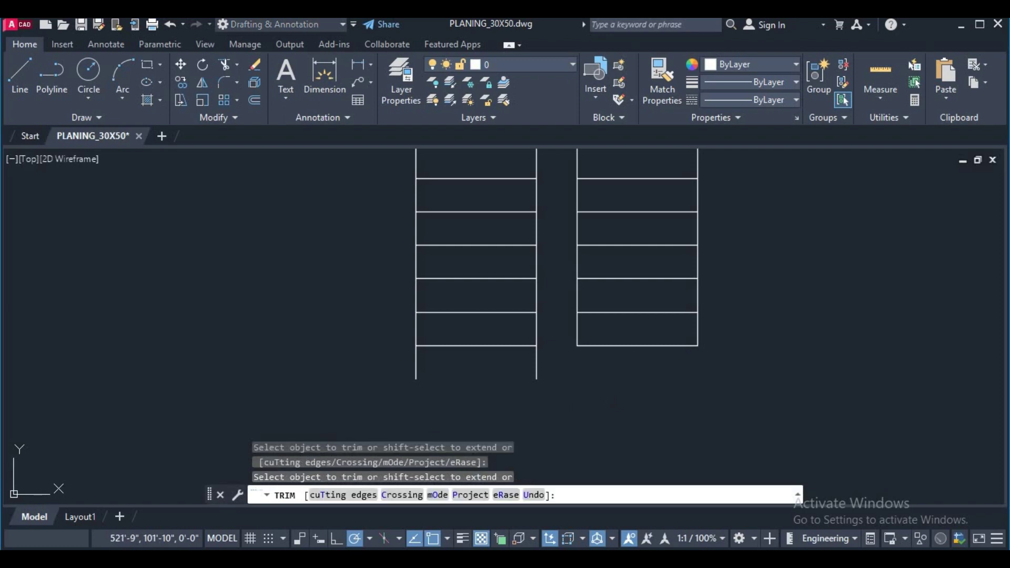
{"action": "left_click", "coordinate": [563, 404]}
{"action": "key", "text": "Return"}
{"action": "left_click", "coordinate": [496, 369]}
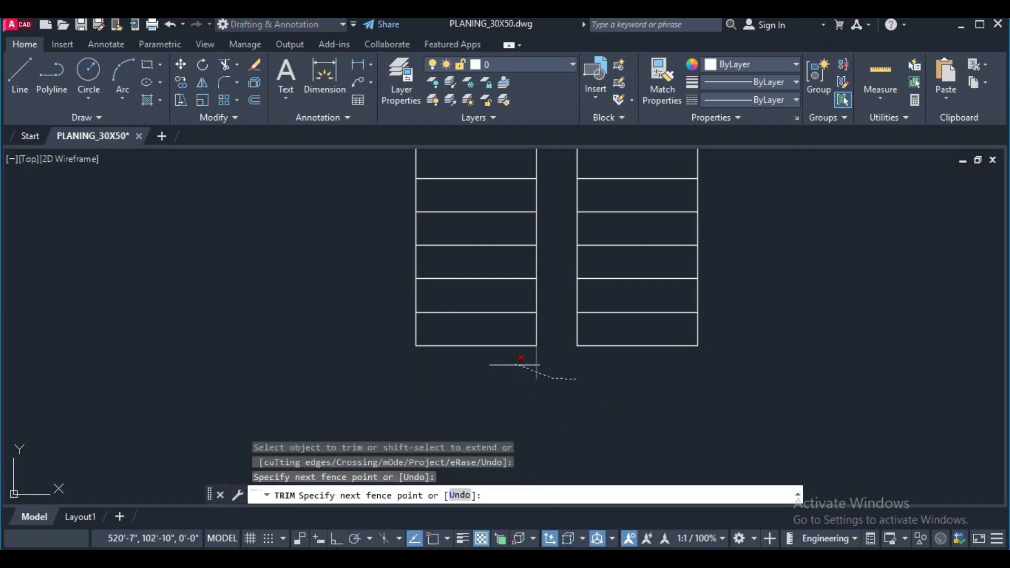
{"action": "scroll", "coordinate": [570, 379], "scroll_direction": "down", "scroll_amount": 3}
{"action": "right_click", "coordinate": [650, 368]}
{"action": "left_click", "coordinate": [678, 377]}
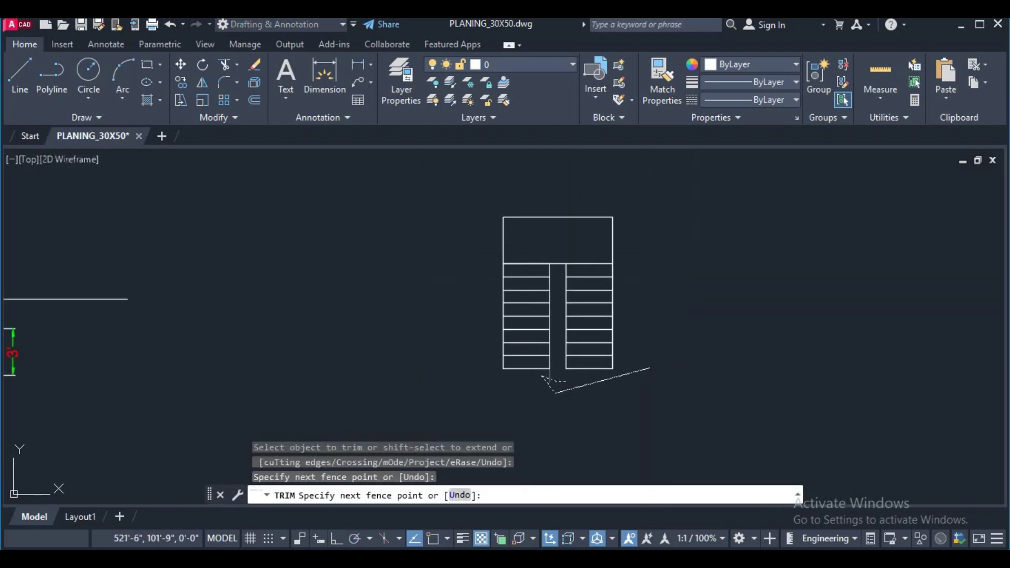
{"action": "right_click", "coordinate": [703, 327]}
{"action": "left_click", "coordinate": [702, 312]}
{"action": "scroll", "coordinate": [638, 354], "scroll_direction": "down", "scroll_amount": 2}
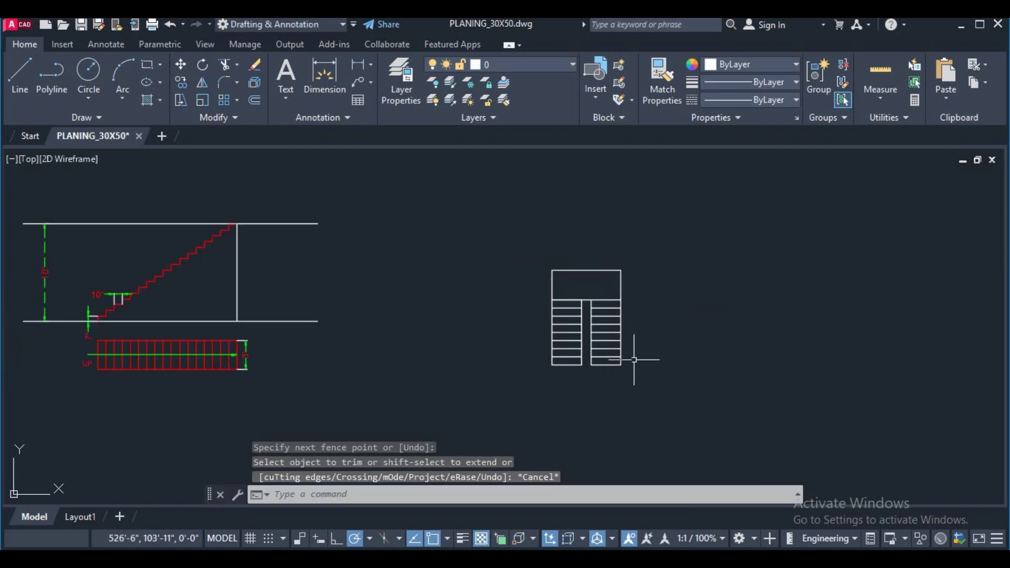
{"action": "left_click", "coordinate": [610, 401]}
{"action": "left_click", "coordinate": [482, 236]}
{"action": "left_click", "coordinate": [766, 65]}
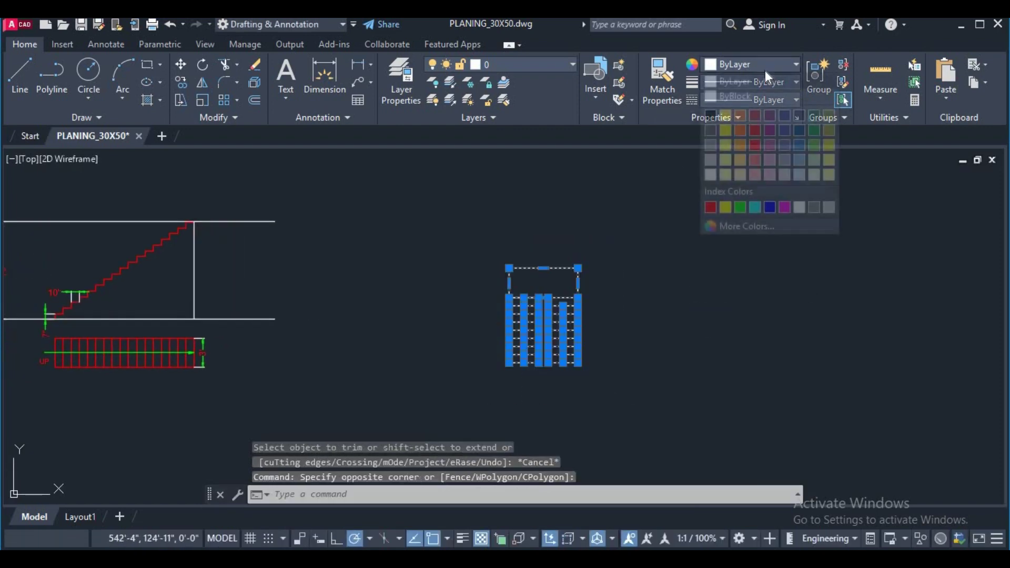
{"action": "left_click", "coordinate": [710, 207]}
{"action": "scroll", "coordinate": [658, 260], "scroll_direction": "up", "scroll_amount": 2}
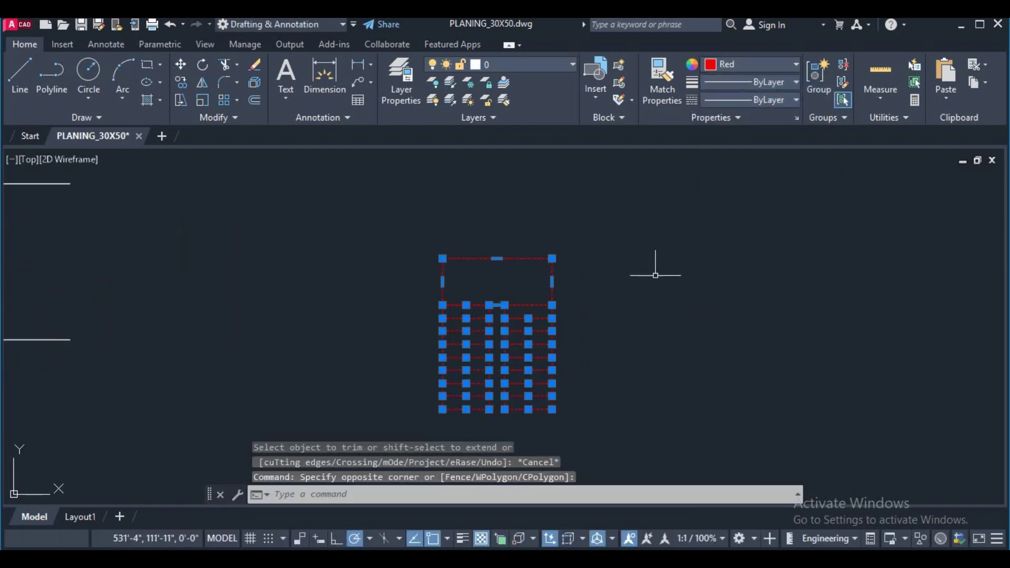
{"action": "middle_click_drag", "start_coordinate": [654, 266], "coordinate": [604, 241]}
{"action": "key", "text": "Escape"}
{"action": "type", "text": "tr"}
{"action": "key", "text": "Return"}
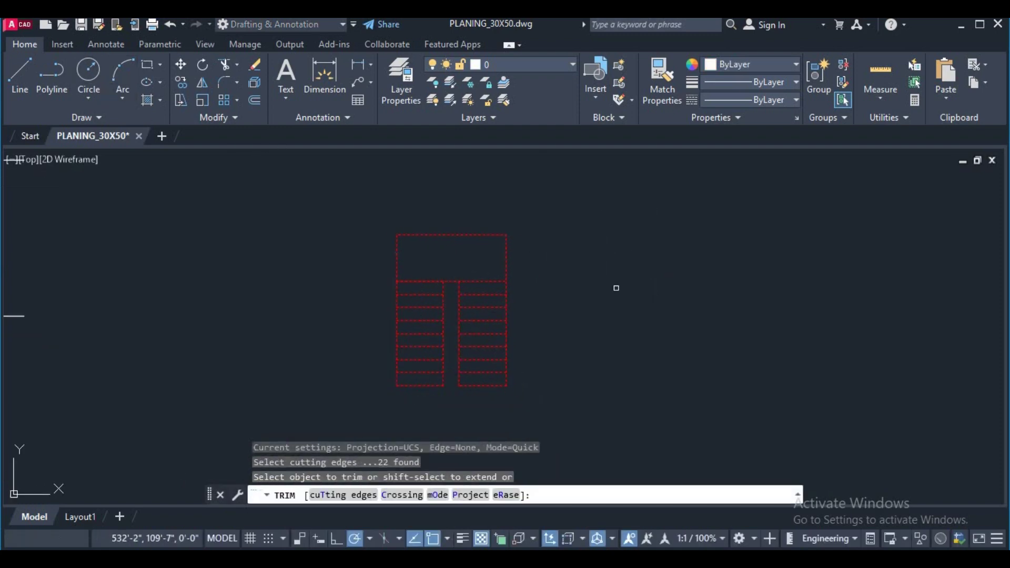
{"action": "right_click", "coordinate": [625, 237]}
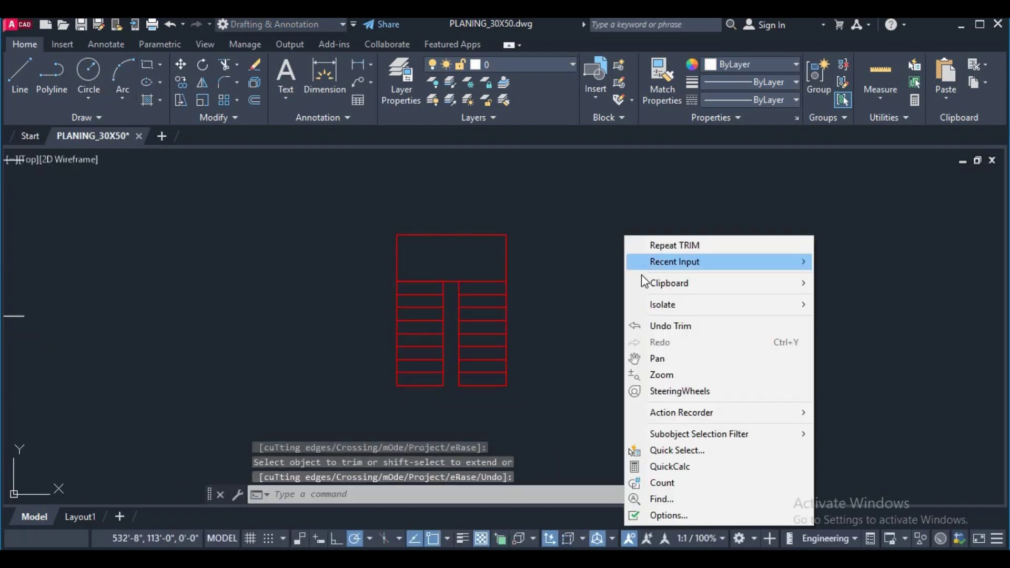
{"action": "left_click", "coordinate": [615, 256]}
{"action": "key", "text": "Escape"}
{"action": "middle_click_drag", "start_coordinate": [416, 243], "coordinate": [449, 210]}
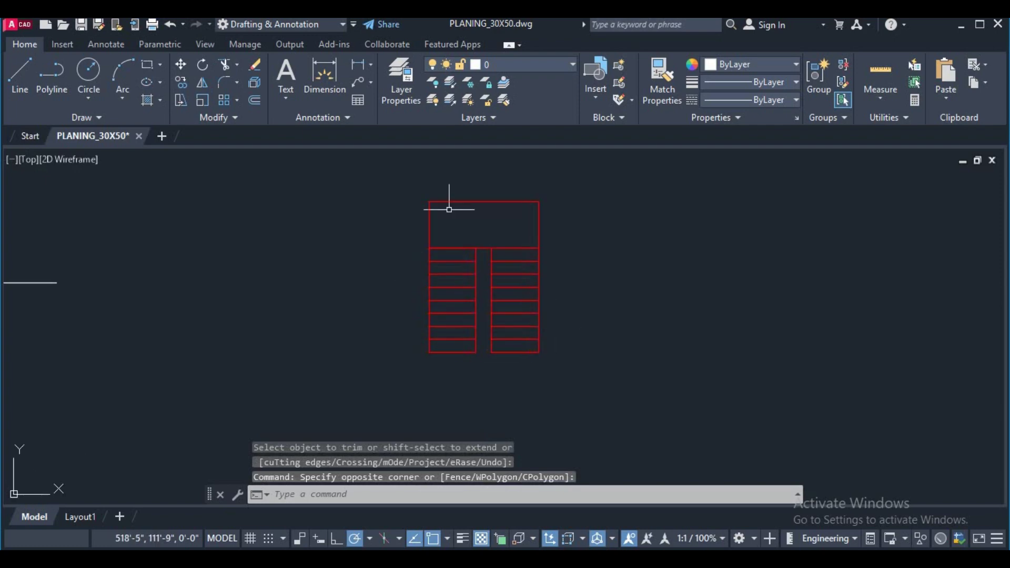
{"action": "middle_click_drag", "start_coordinate": [560, 343], "coordinate": [593, 323]}
{"action": "scroll", "coordinate": [593, 322], "scroll_direction": "up", "scroll_amount": 2}
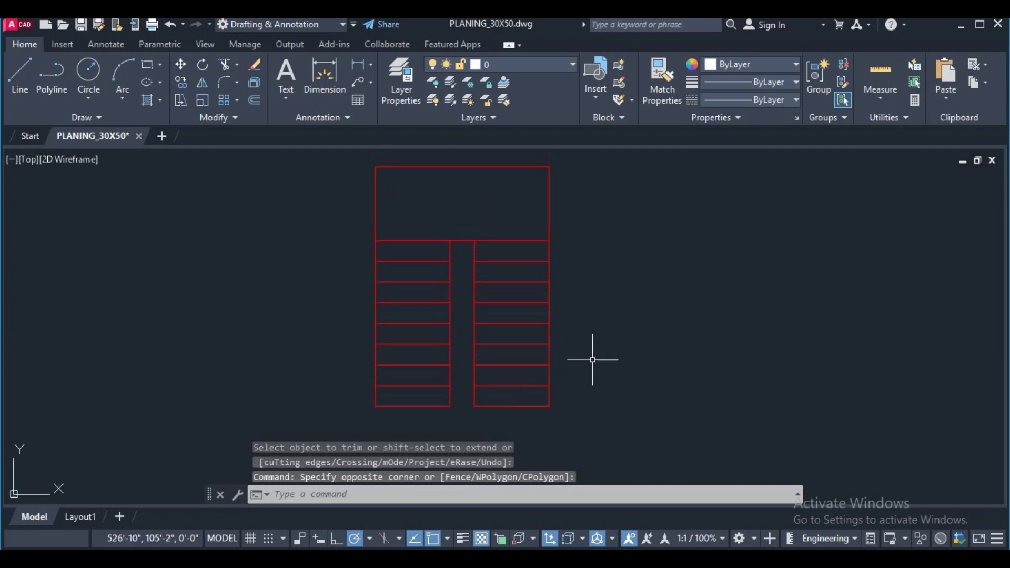
{"action": "type", "text": "l"}
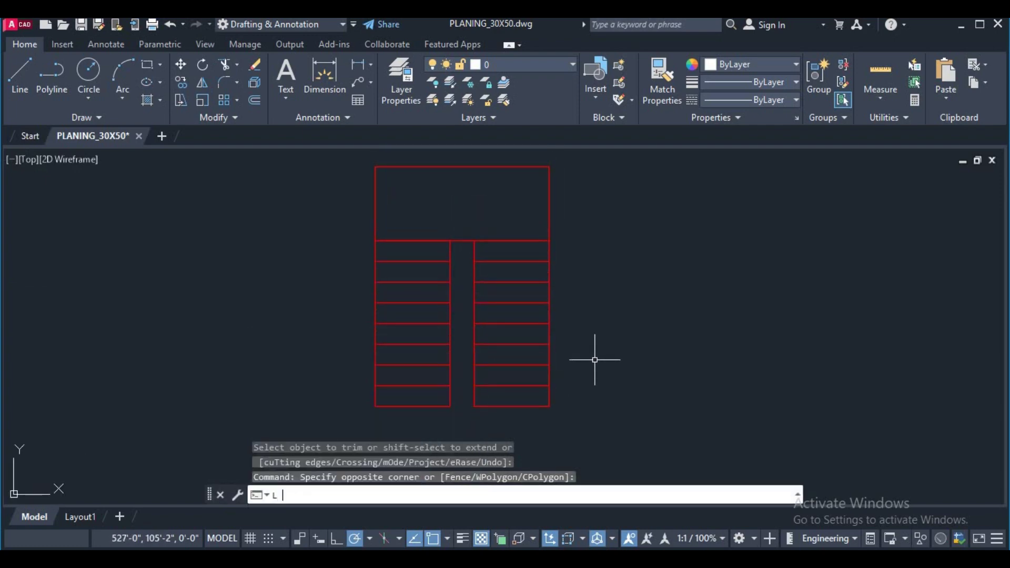
{"action": "key", "text": "Return"}
Step: Draw a first text-free leader from the right flight's bottom up to the landing
{"action": "left_click", "coordinate": [450, 241]}
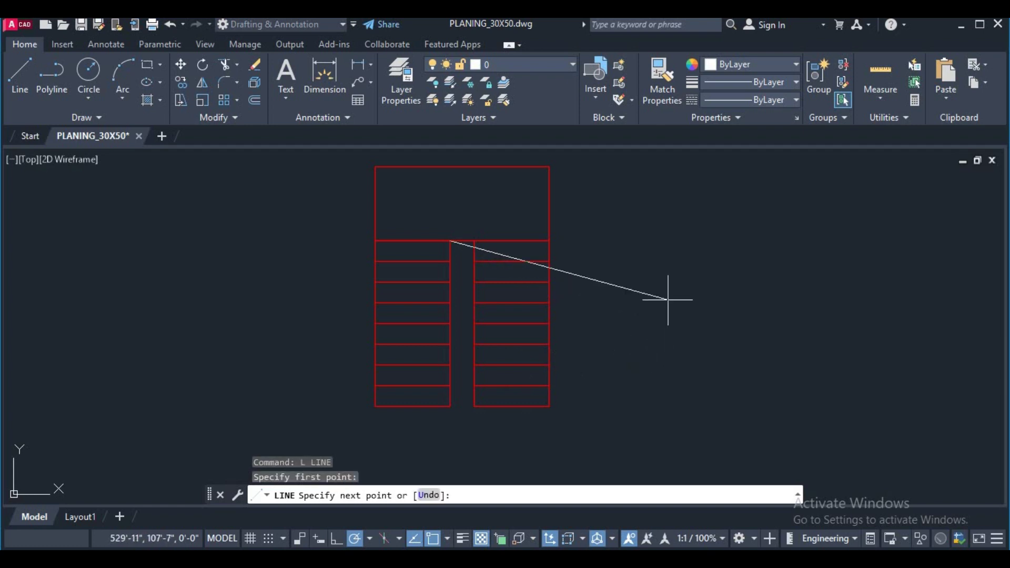
{"action": "key", "text": "Return"}
{"action": "type", "text": "e"}
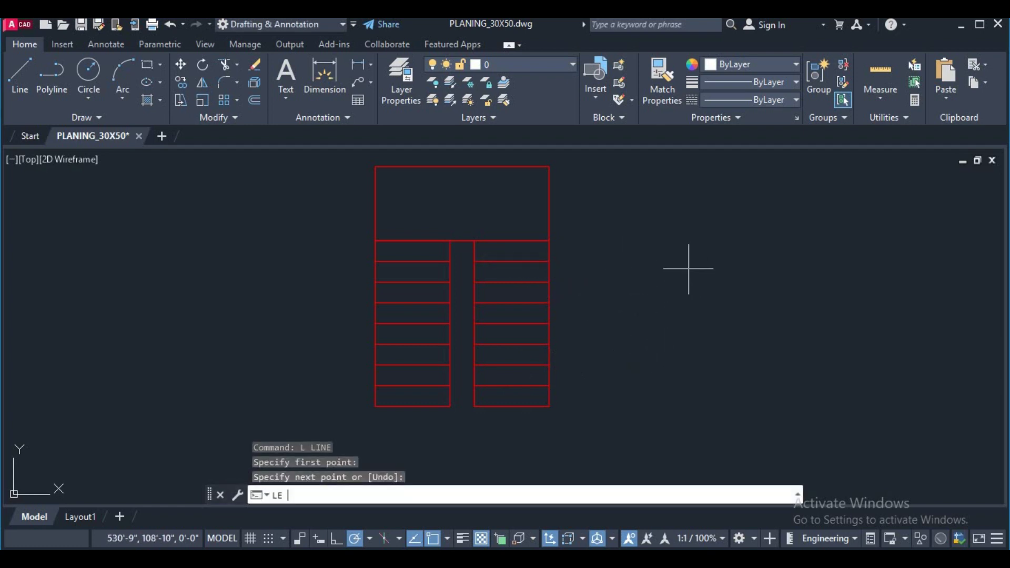
{"action": "key", "text": "Return"}
{"action": "left_click", "coordinate": [511, 405]}
{"action": "left_click", "coordinate": [511, 205]}
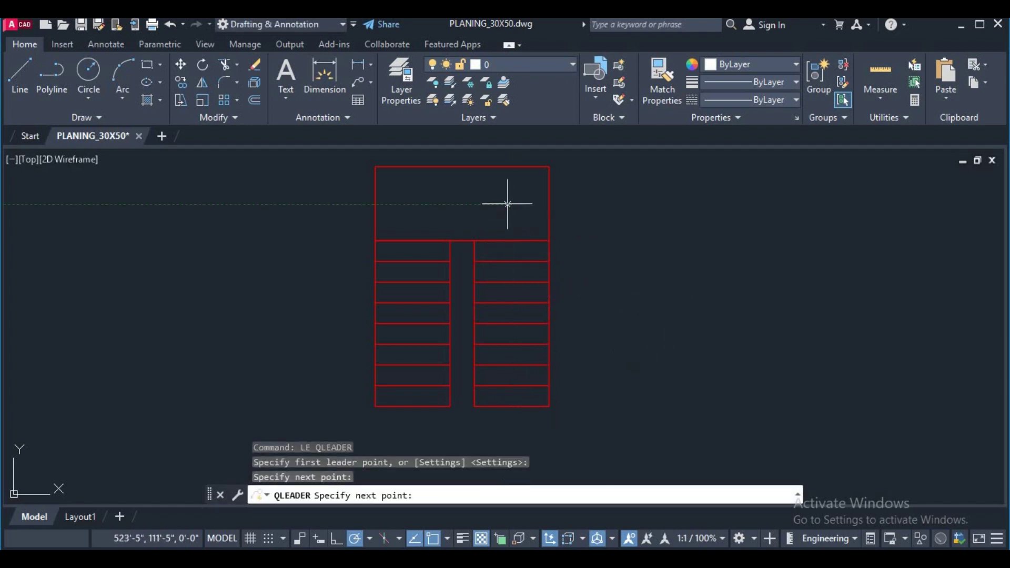
{"action": "key", "text": "Return"}
{"action": "key", "text": "Return"}
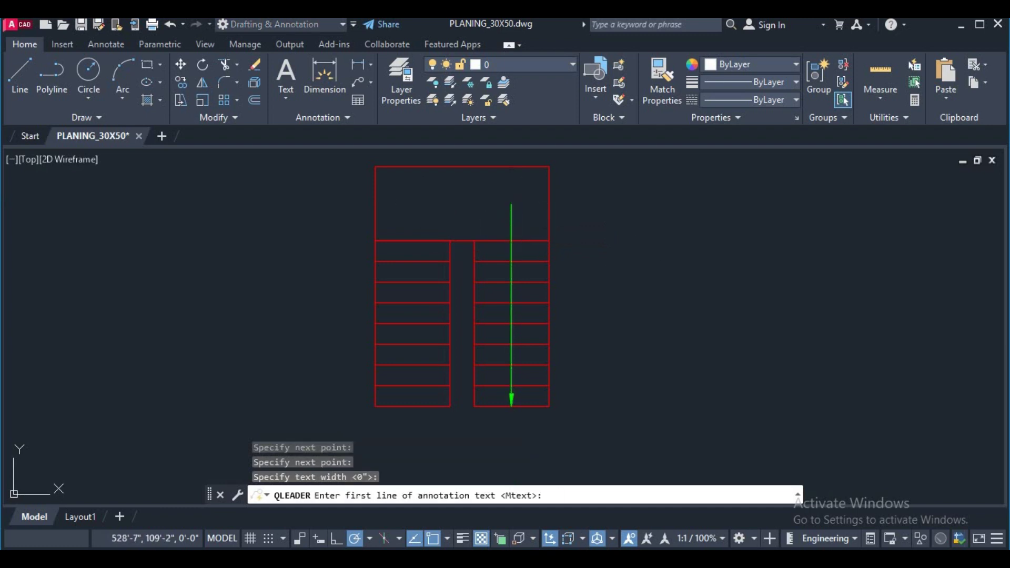
{"action": "key", "text": "Return"}
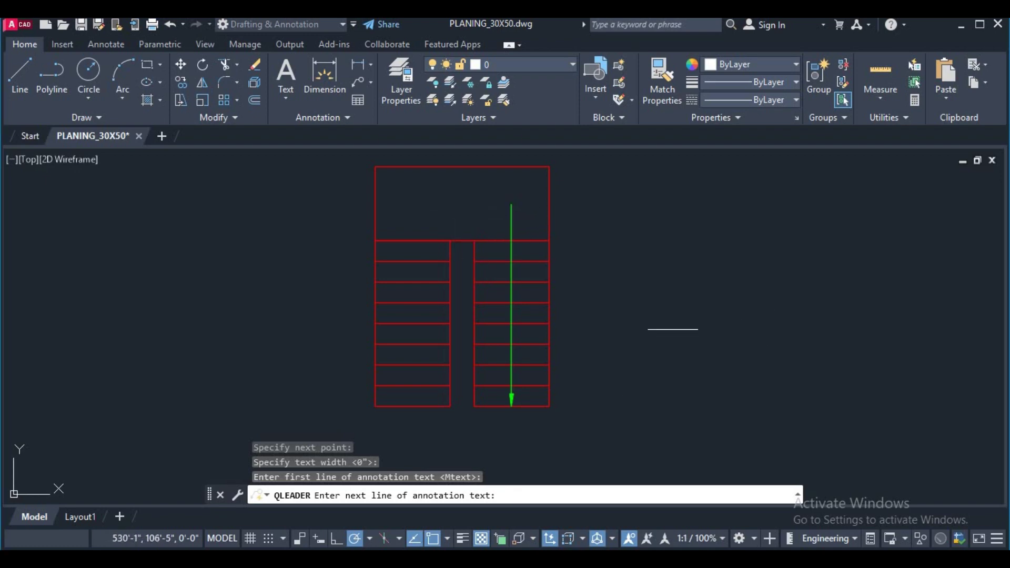
Step: Select the first green leader attempt and erase it
{"action": "scroll", "coordinate": [672, 329], "scroll_direction": "down", "scroll_amount": 5}
{"action": "scroll", "coordinate": [618, 334], "scroll_direction": "up", "scroll_amount": 4}
{"action": "scroll", "coordinate": [535, 287], "scroll_direction": "up", "scroll_amount": 1}
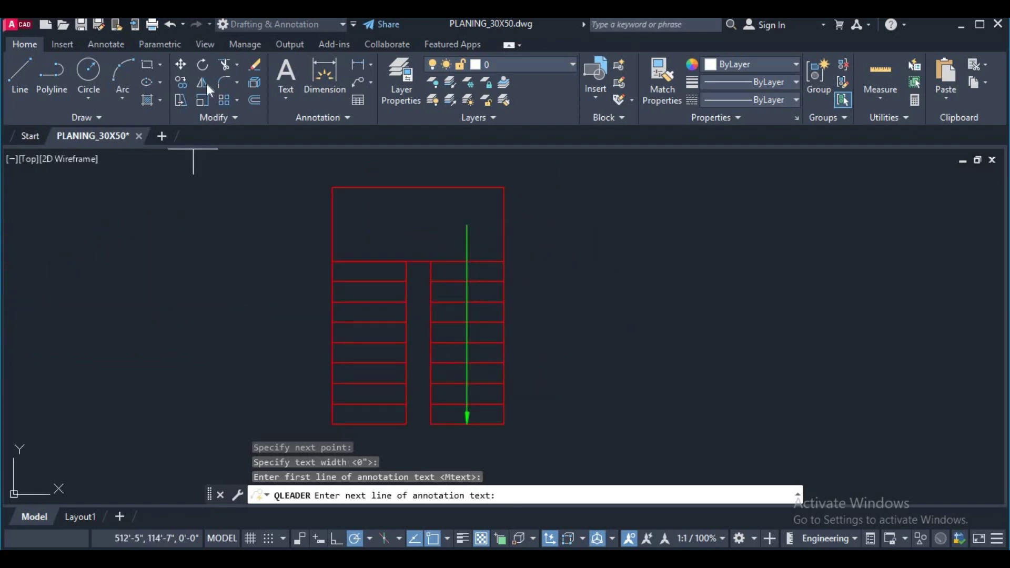
{"action": "left_click", "coordinate": [185, 76]}
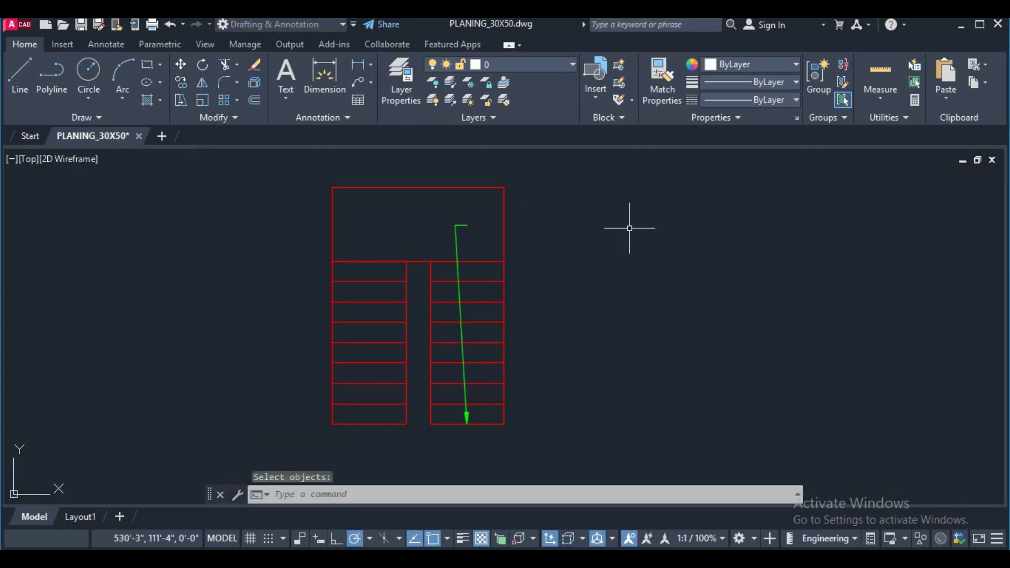
{"action": "scroll", "coordinate": [465, 215], "scroll_direction": "up", "scroll_amount": 2}
{"action": "left_click", "coordinate": [482, 263]}
{"action": "left_click", "coordinate": [422, 218]}
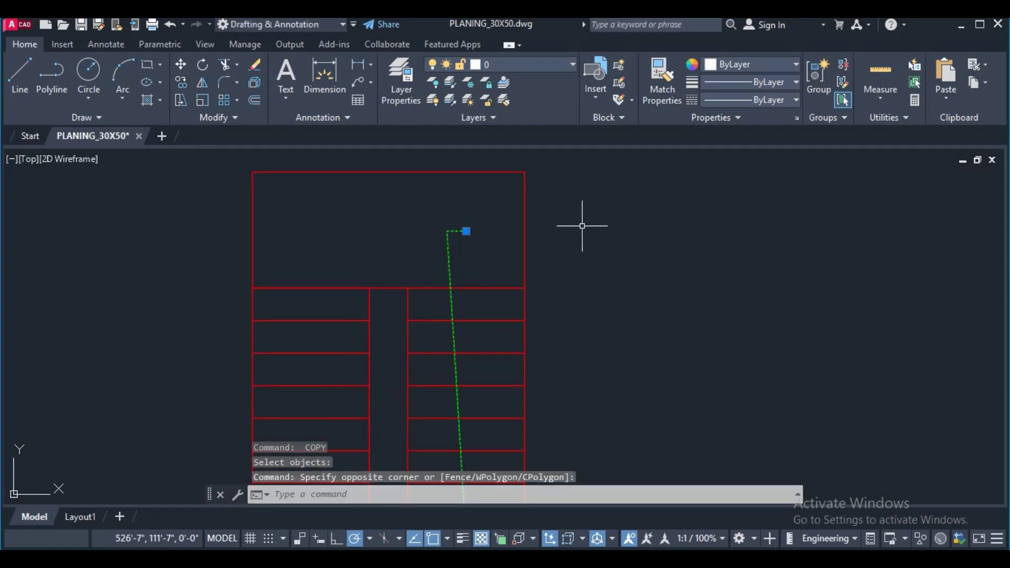
{"action": "type", "text": "e"}
{"action": "key", "text": "Return"}
Step: Draw a new text-free leader up the right flight to the landing, ending off to the right
{"action": "type", "text": "le"}
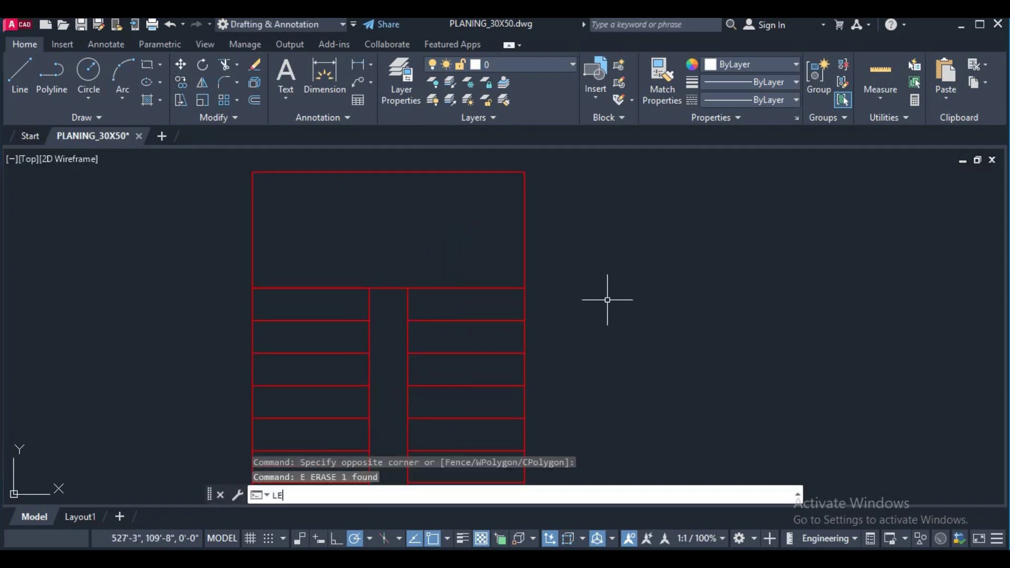
{"action": "key", "text": "Return"}
{"action": "scroll", "coordinate": [578, 316], "scroll_direction": "down", "scroll_amount": 2}
{"action": "left_click", "coordinate": [490, 409]}
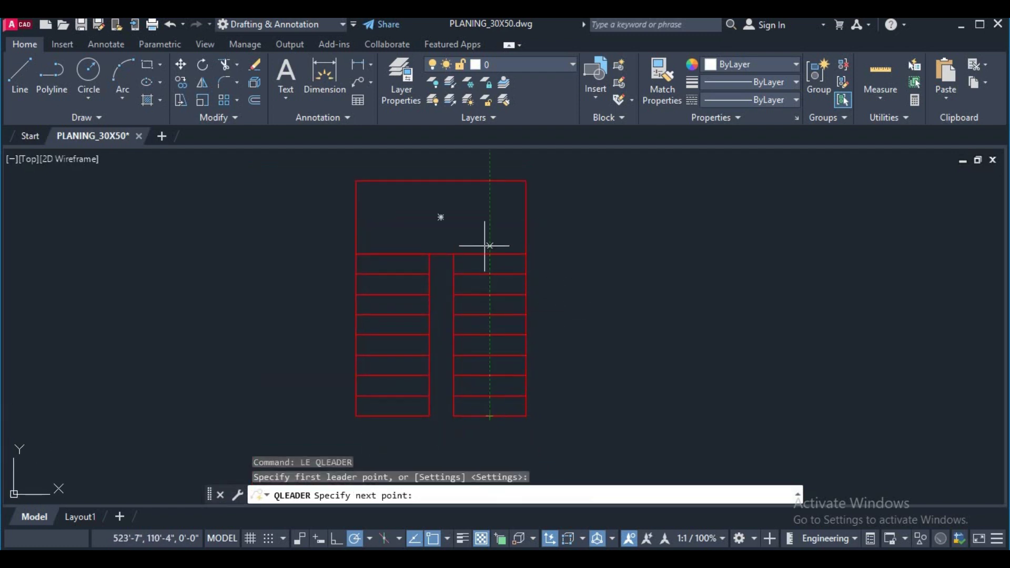
{"action": "left_click", "coordinate": [489, 221]}
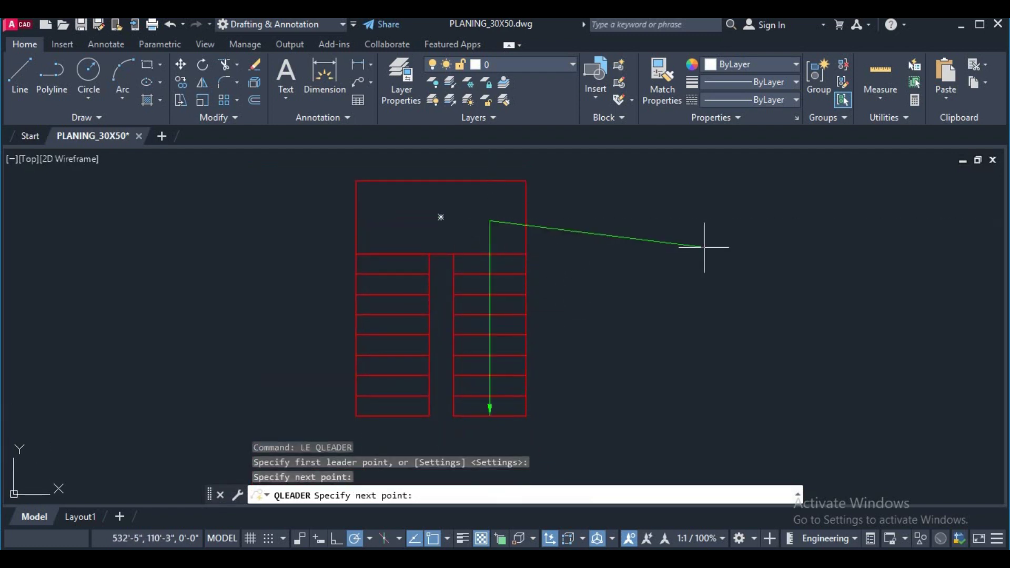
{"action": "left_click", "coordinate": [703, 247]}
{"action": "key", "text": "Return"}
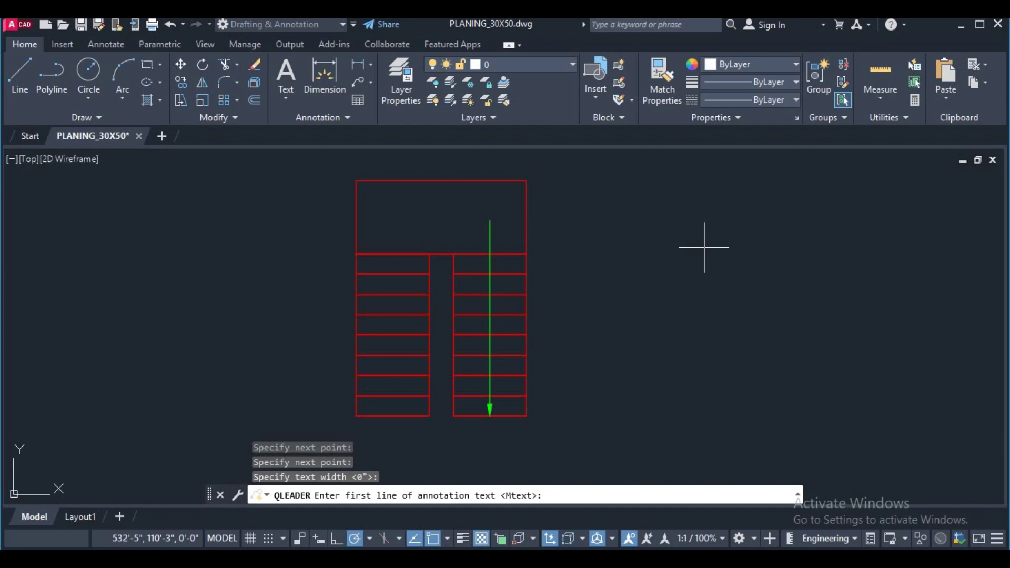
{"action": "left_click", "coordinate": [181, 64]}
{"action": "type", "text": "L"}
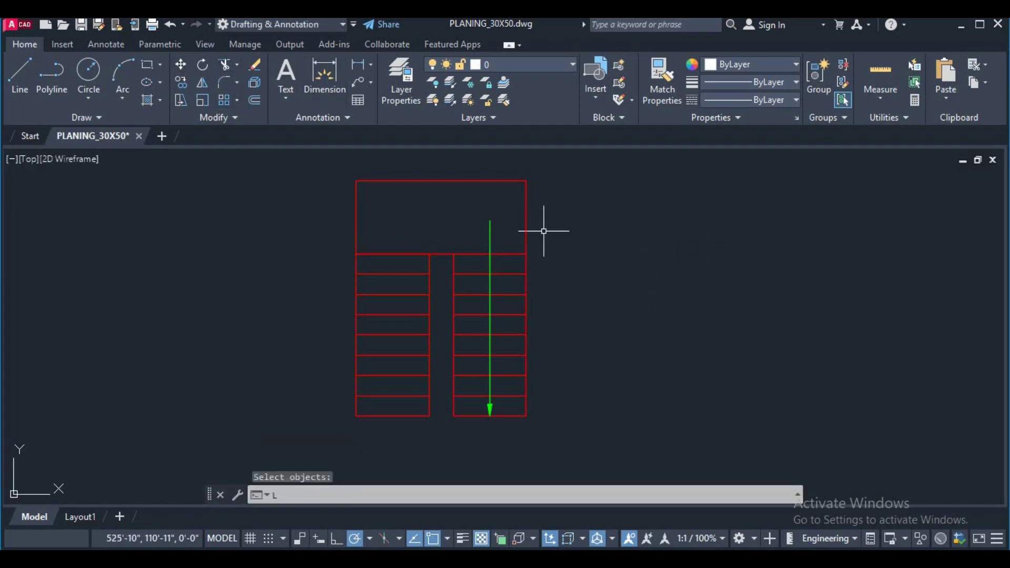
Step: Draw a second leader from the landing, left across it and down the left flight
{"action": "type", "text": "le"}
{"action": "key", "text": "Return"}
{"action": "left_click", "coordinate": [490, 221]}
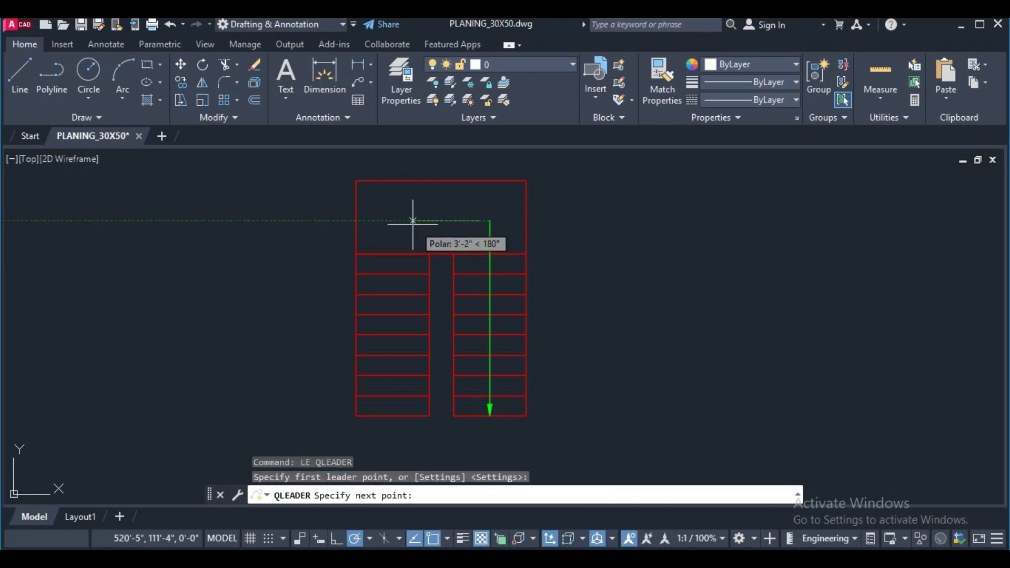
{"action": "left_click", "coordinate": [391, 221]}
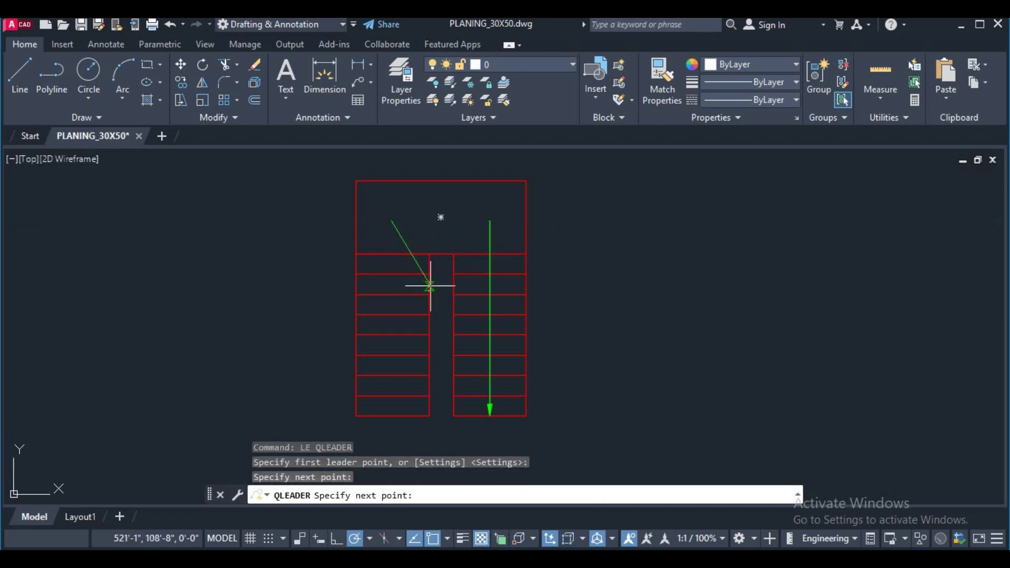
{"action": "left_click", "coordinate": [395, 431]}
{"action": "key", "text": "Return"}
{"action": "type", "text": "E"}
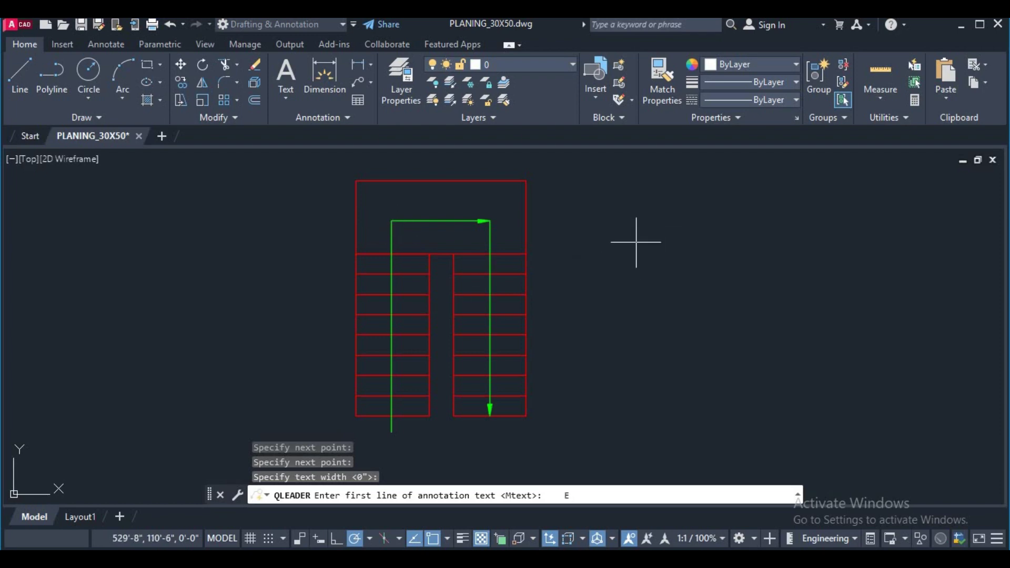
Step: Finish the leader without text, cancel a stray move, and pan to the straight stair plan
{"action": "key", "text": "Escape"}
{"action": "type", "text": "m"}
{"action": "key", "text": "Return"}
{"action": "middle_click_drag", "start_coordinate": [620, 295], "coordinate": [634, 286]}
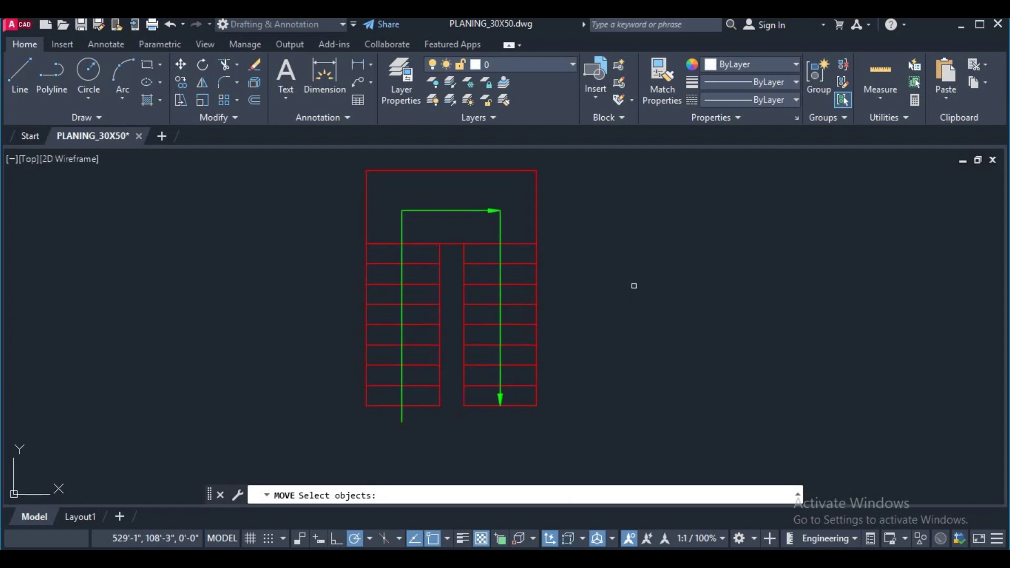
{"action": "key", "text": "Escape"}
{"action": "middle_click_drag", "start_coordinate": [634, 334], "coordinate": [595, 320]}
{"action": "scroll", "coordinate": [504, 287], "scroll_direction": "down", "scroll_amount": 4}
{"action": "middle_click_drag", "start_coordinate": [27, 349], "coordinate": [140, 318]}
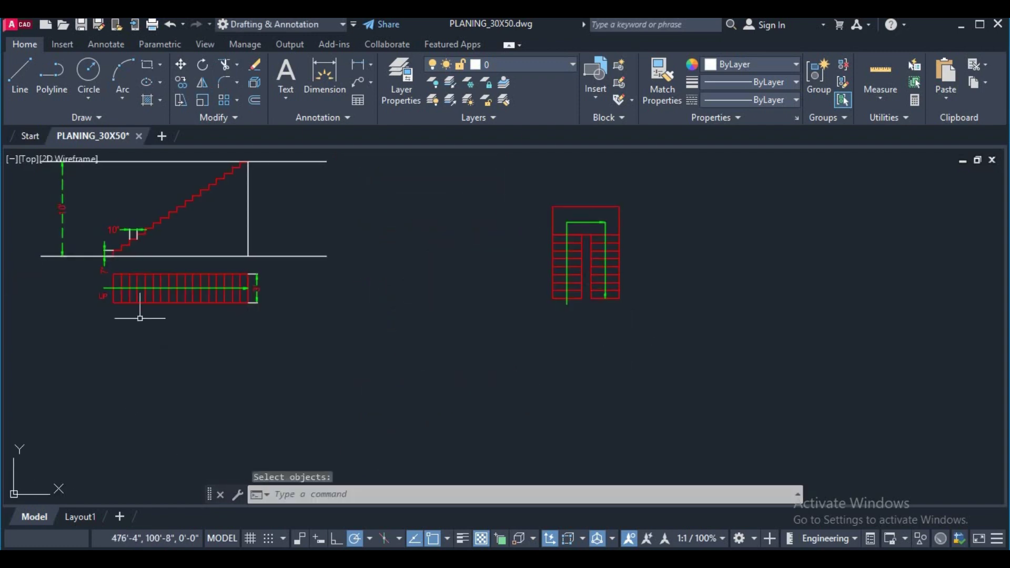
{"action": "scroll", "coordinate": [94, 299], "scroll_direction": "up", "scroll_amount": 6}
Step: Copy the red UP label to the foot of the dog-leg stair's left flight
{"action": "left_click", "coordinate": [123, 276]}
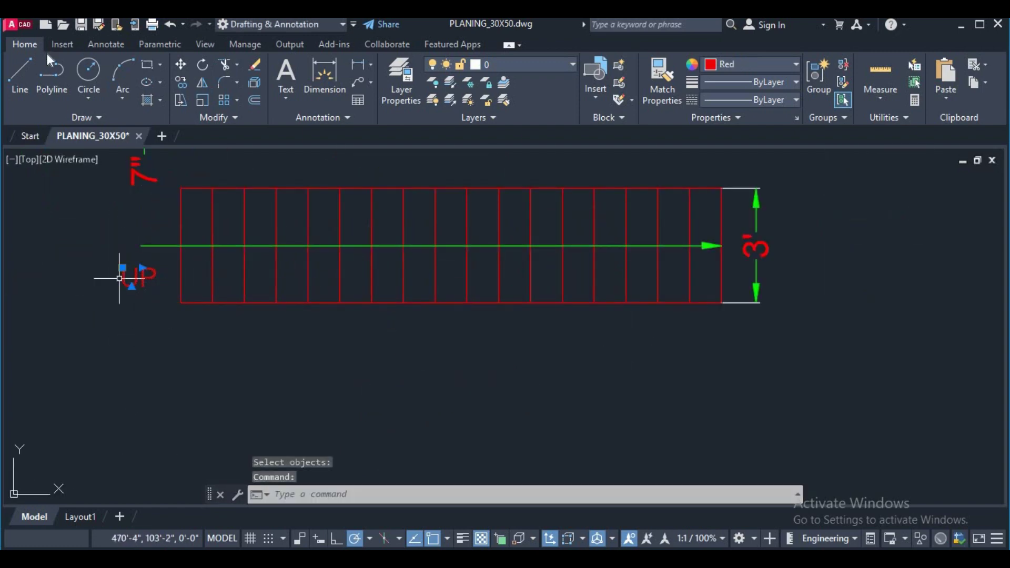
{"action": "type", "text": "co"}
{"action": "key", "text": "Return"}
{"action": "left_click", "coordinate": [136, 305]}
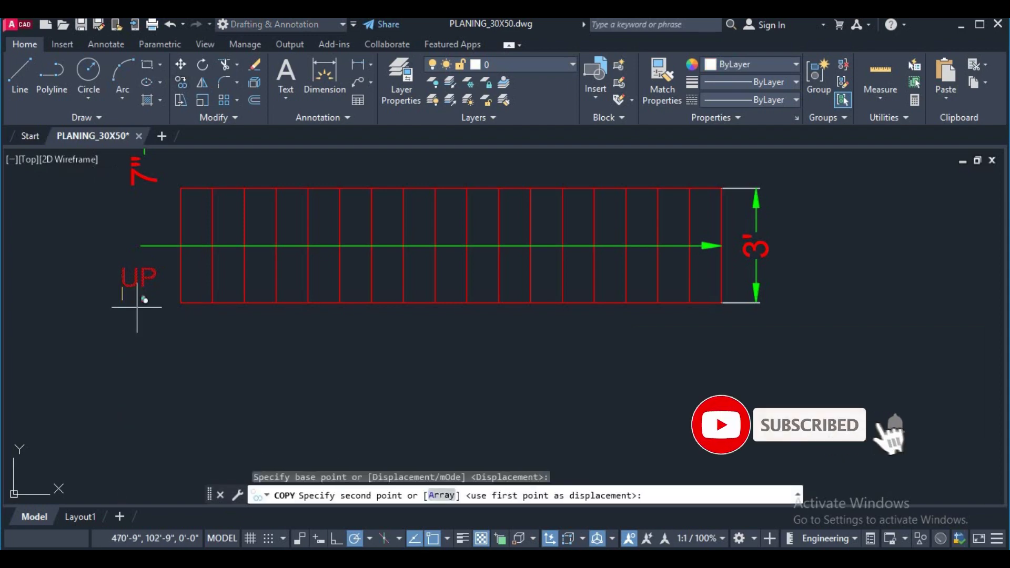
{"action": "scroll", "coordinate": [372, 390], "scroll_direction": "down", "scroll_amount": 3}
{"action": "middle_click_drag", "start_coordinate": [989, 363], "coordinate": [532, 349]}
{"action": "scroll", "coordinate": [515, 358], "scroll_direction": "up", "scroll_amount": 2}
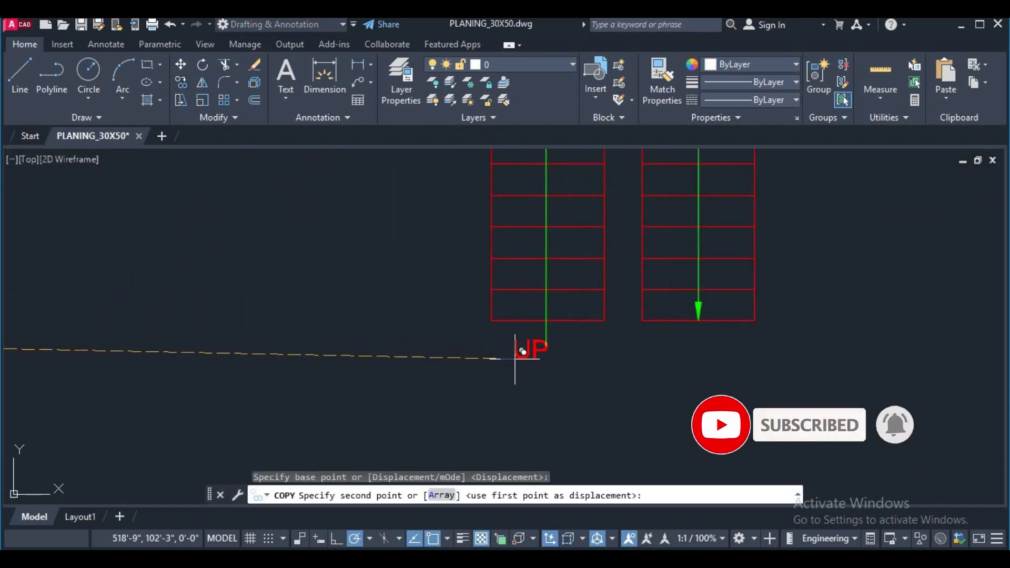
{"action": "left_click", "coordinate": [509, 356]}
{"action": "right_click", "coordinate": [658, 386]}
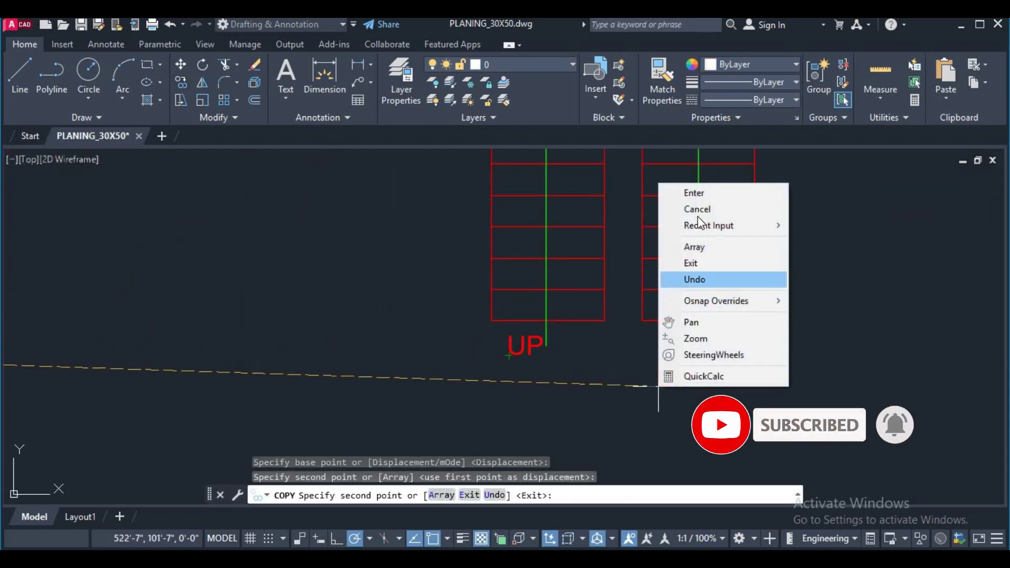
{"action": "left_click", "coordinate": [691, 263]}
Step: Pan to show both flights and begin selecting the right flight's treads
{"action": "scroll", "coordinate": [688, 354], "scroll_direction": "down", "scroll_amount": 2}
{"action": "middle_click_drag", "start_coordinate": [688, 354], "coordinate": [587, 390]}
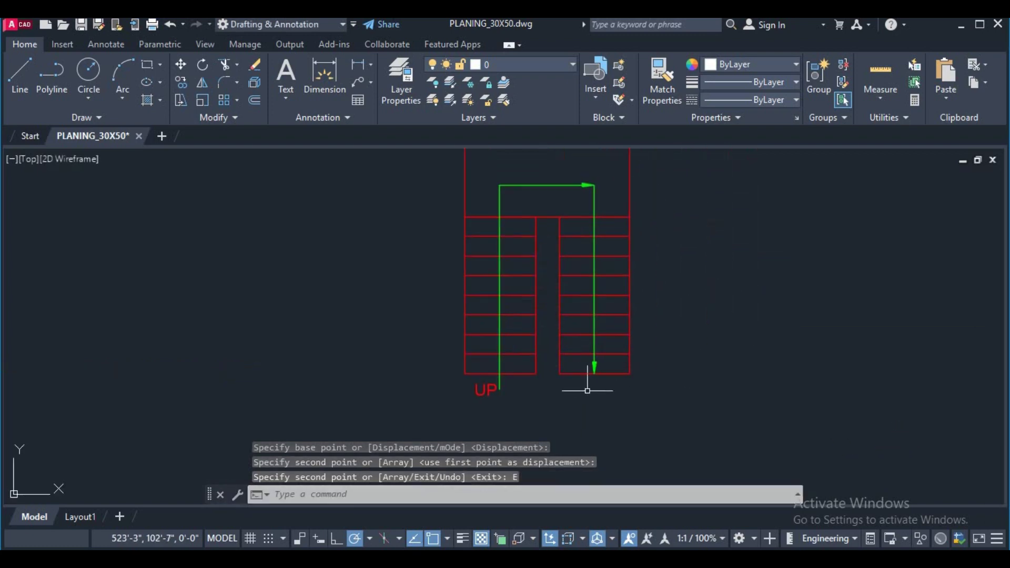
{"action": "scroll", "coordinate": [587, 390], "scroll_direction": "up", "scroll_amount": 1}
{"action": "left_click", "coordinate": [616, 397]}
{"action": "scroll", "coordinate": [597, 241], "scroll_direction": "up", "scroll_amount": 2}
{"action": "left_click", "coordinate": [592, 236]}
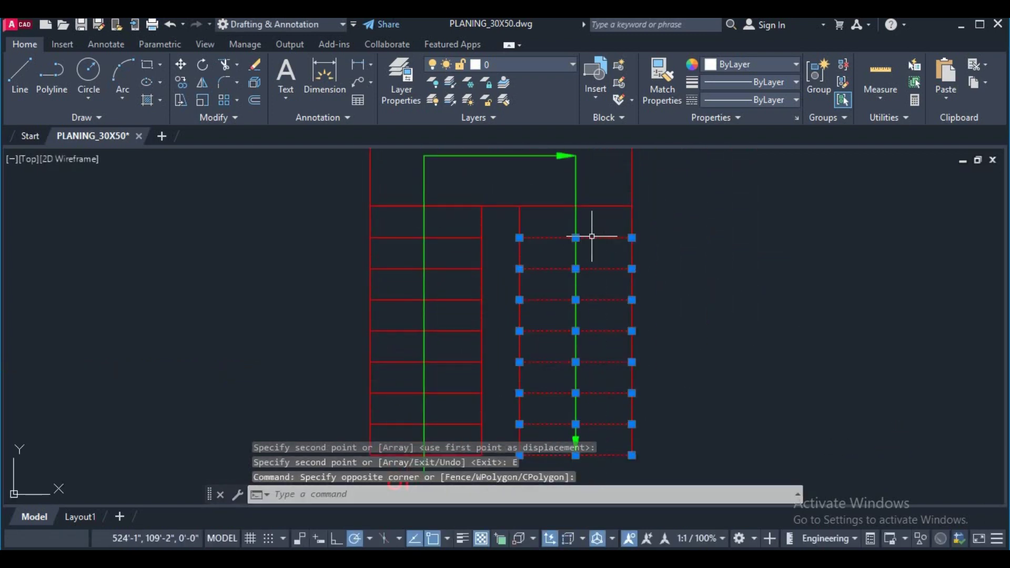
{"action": "left_click", "coordinate": [637, 204]}
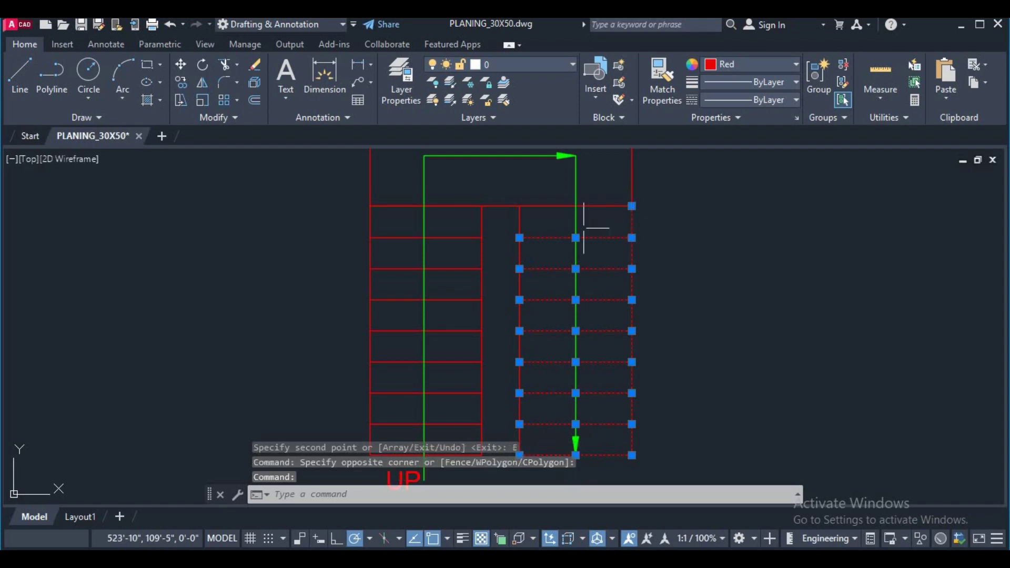
{"action": "left_click", "coordinate": [521, 207]}
{"action": "left_click", "coordinate": [738, 99]}
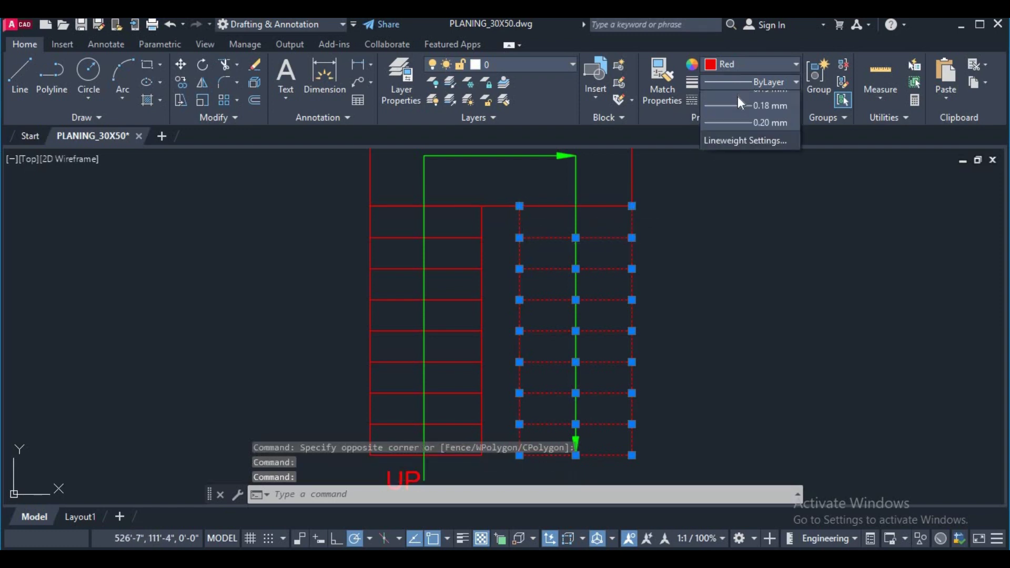
{"action": "left_click", "coordinate": [738, 100]}
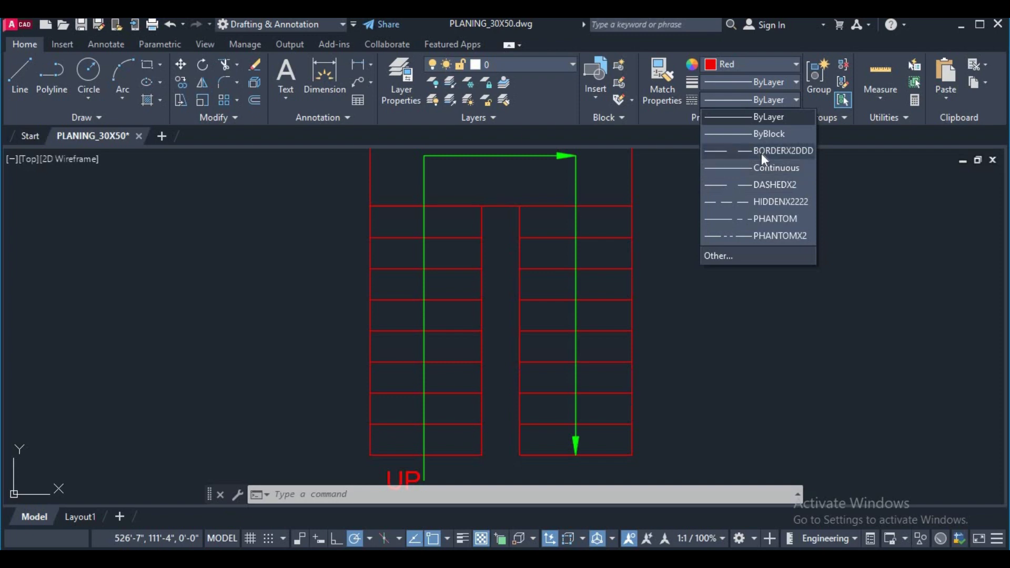
{"action": "left_click", "coordinate": [759, 202]}
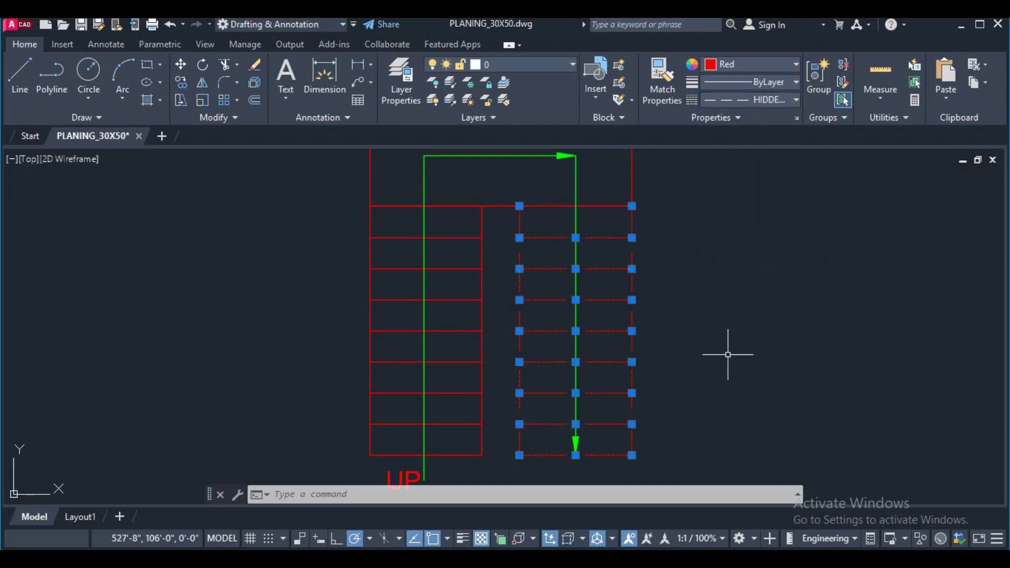
{"action": "scroll", "coordinate": [712, 322], "scroll_direction": "down", "scroll_amount": 2}
{"action": "type", "text": "co"}
{"action": "key", "text": "Return"}
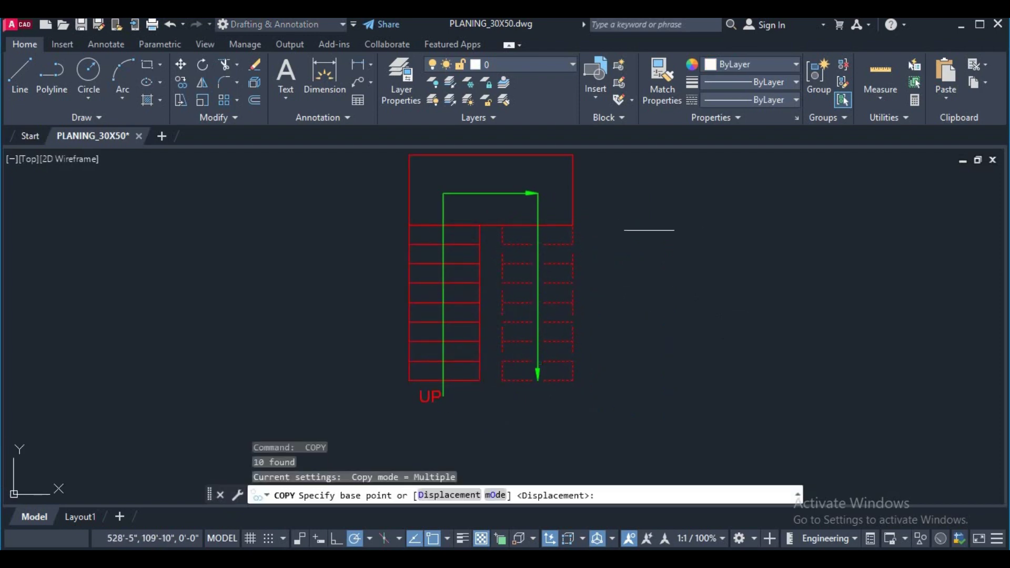
{"action": "left_click", "coordinate": [180, 64]}
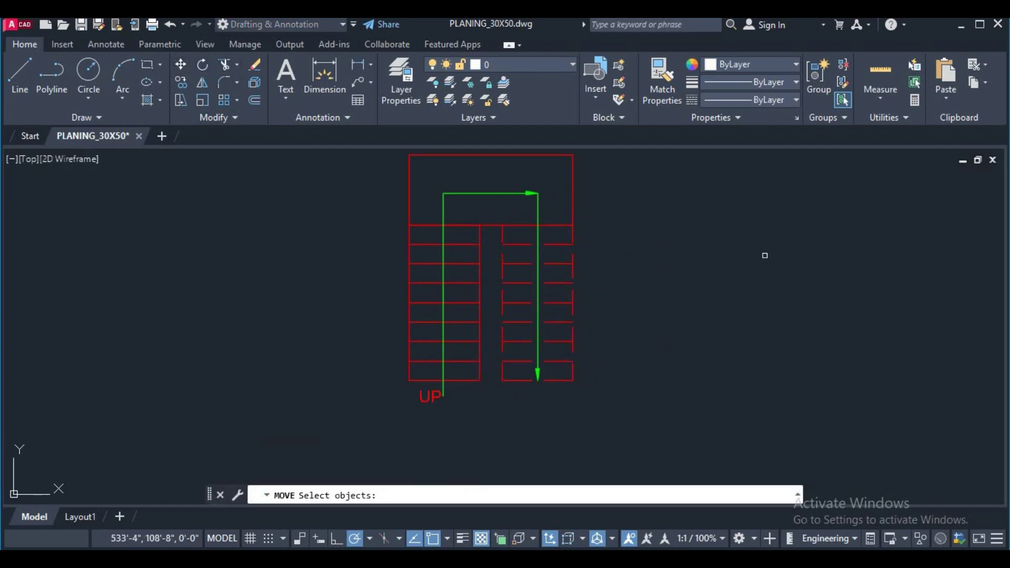
{"action": "key", "text": "Escape"}
{"action": "scroll", "coordinate": [598, 337], "scroll_direction": "up", "scroll_amount": 2}
{"action": "key", "text": "Return"}
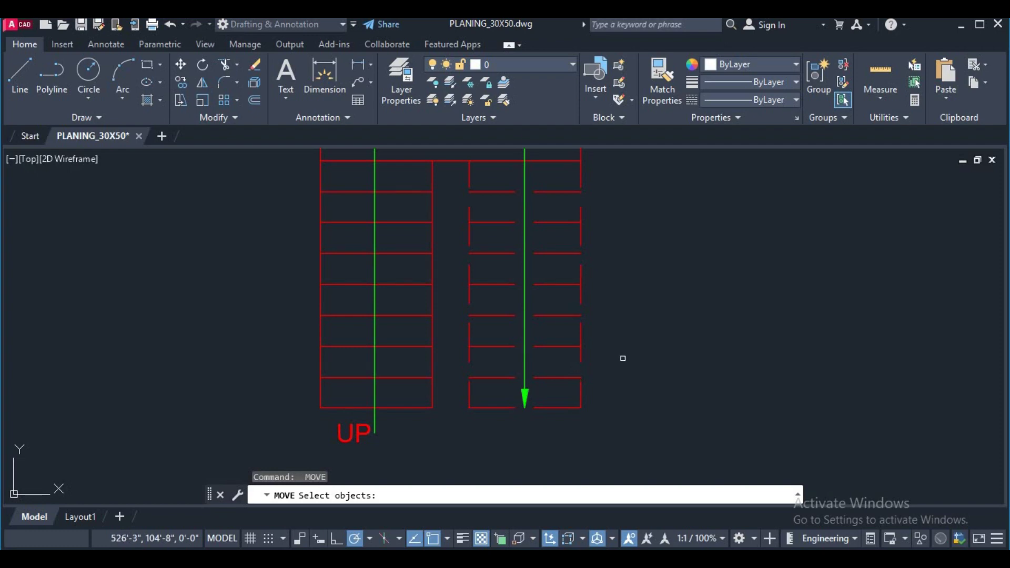
{"action": "scroll", "coordinate": [623, 358], "scroll_direction": "down", "scroll_amount": 2}
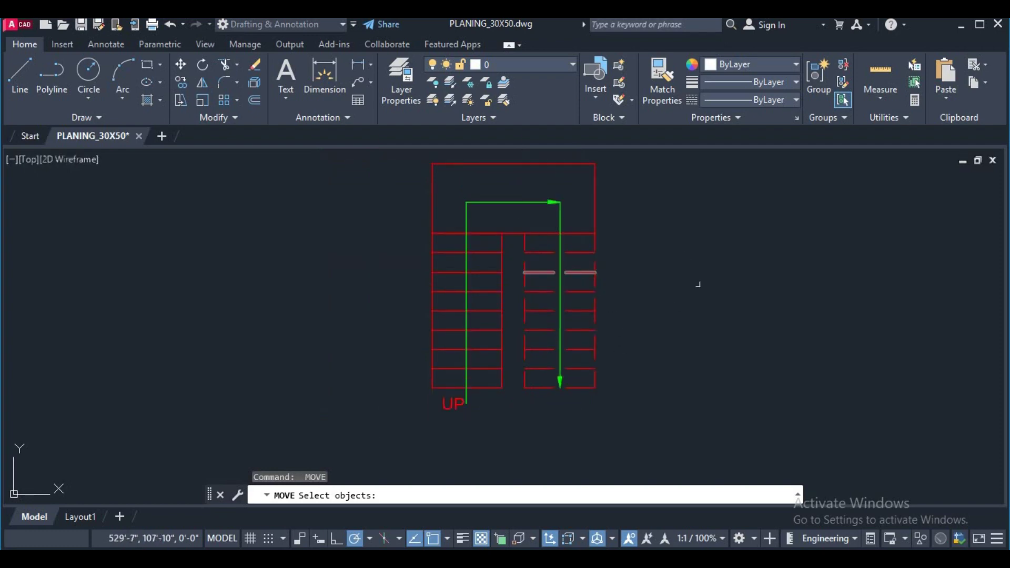
{"action": "key", "text": "Return"}
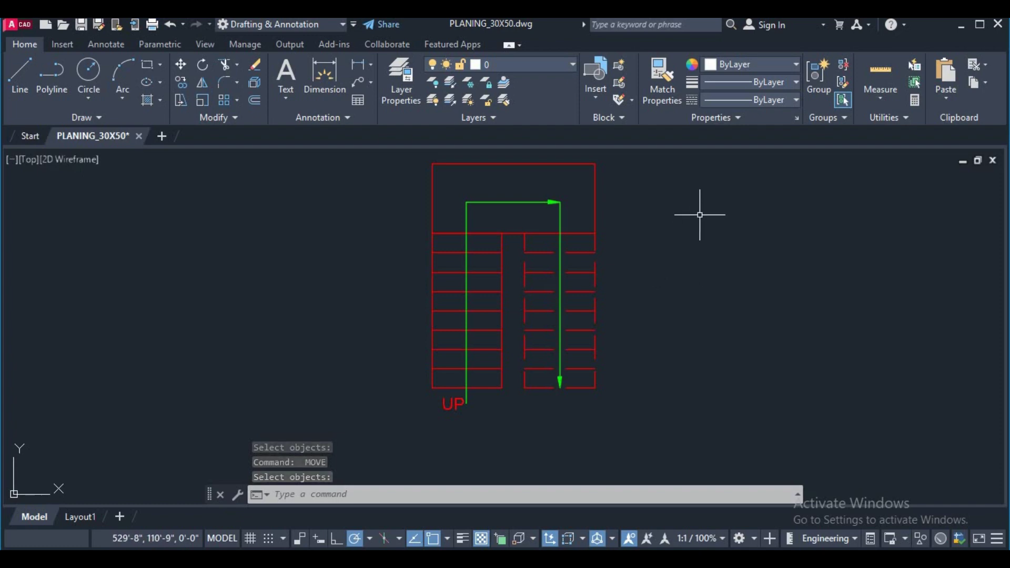
{"action": "scroll", "coordinate": [624, 255], "scroll_direction": "down", "scroll_amount": 2}
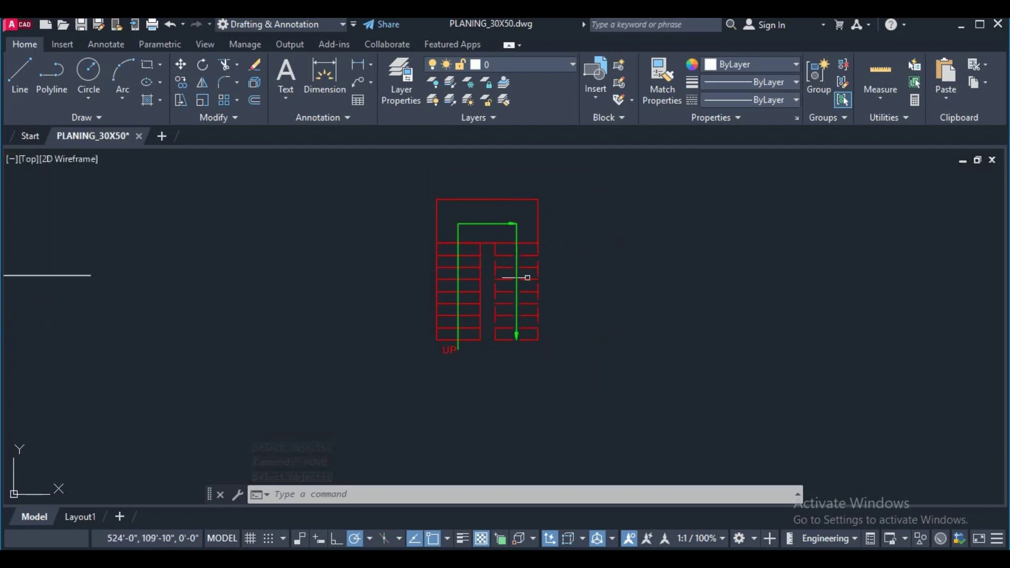
{"action": "scroll", "coordinate": [526, 210], "scroll_direction": "up", "scroll_amount": 2}
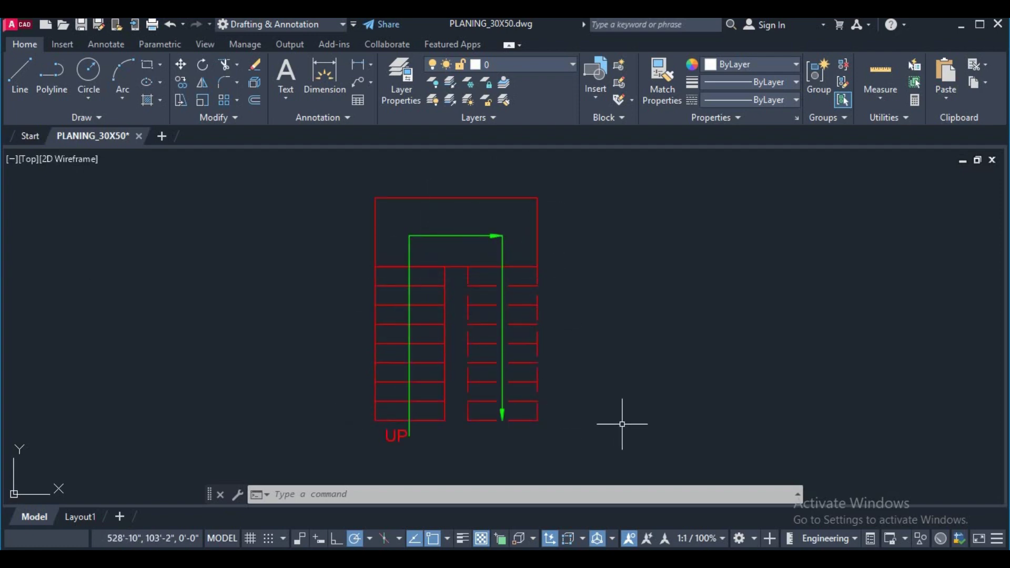
Step: Draw a three-sided polyline along the stair's left, top and right edges
{"action": "type", "text": "pl"}
{"action": "key", "text": "Return"}
{"action": "left_click", "coordinate": [368, 427]}
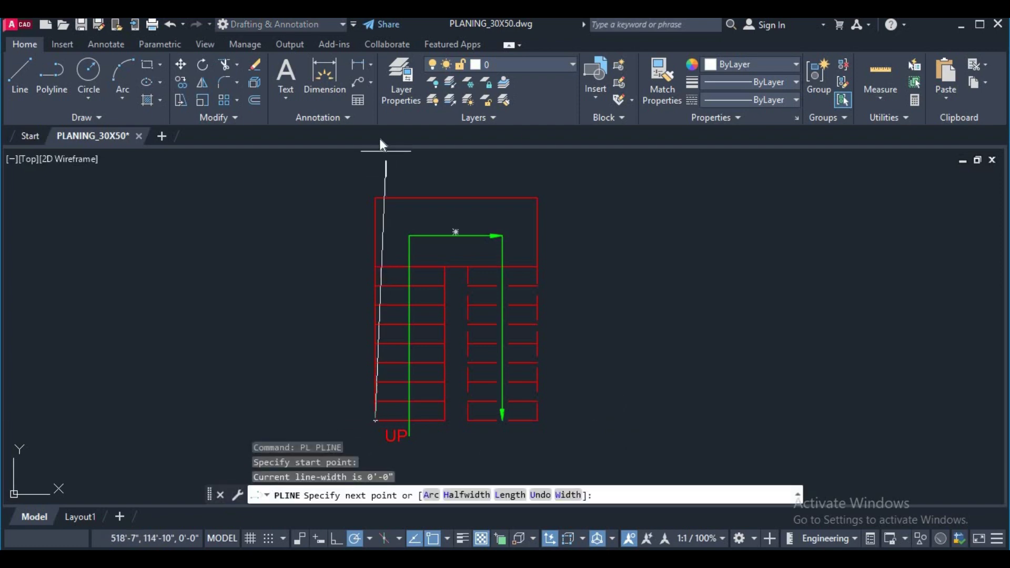
{"action": "left_click", "coordinate": [375, 197]}
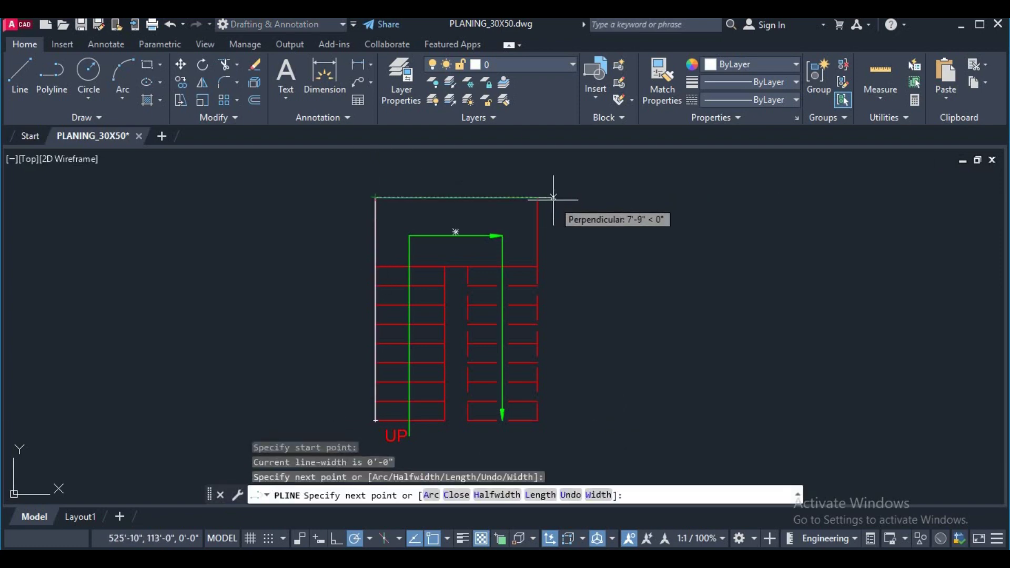
{"action": "left_click", "coordinate": [539, 197]}
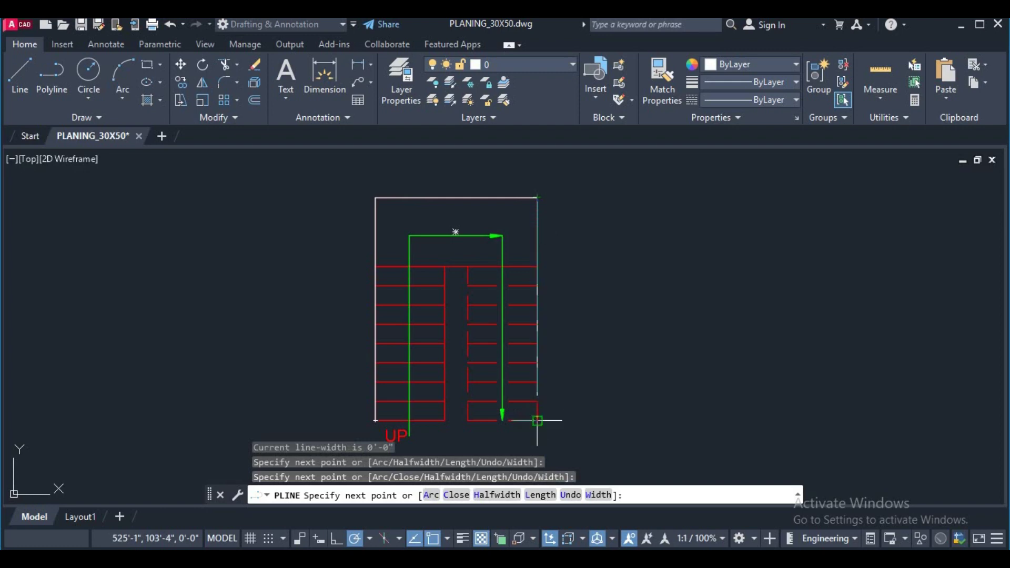
{"action": "left_click", "coordinate": [538, 420]}
{"action": "right_click", "coordinate": [603, 336]}
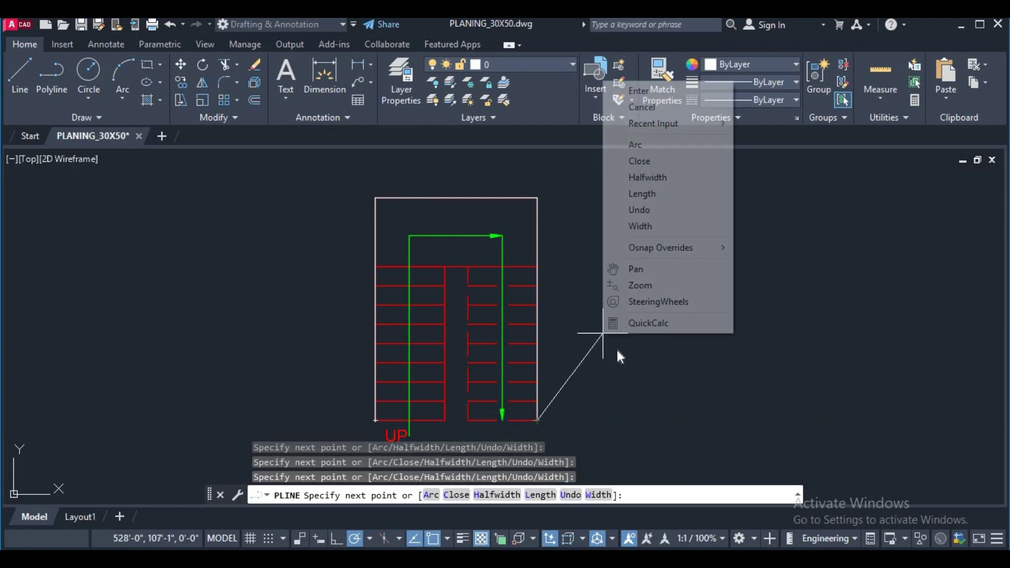
{"action": "left_click", "coordinate": [643, 106]}
Step: Offset the outline 8 outward to form the wall thickness
{"action": "type", "text": "o"}
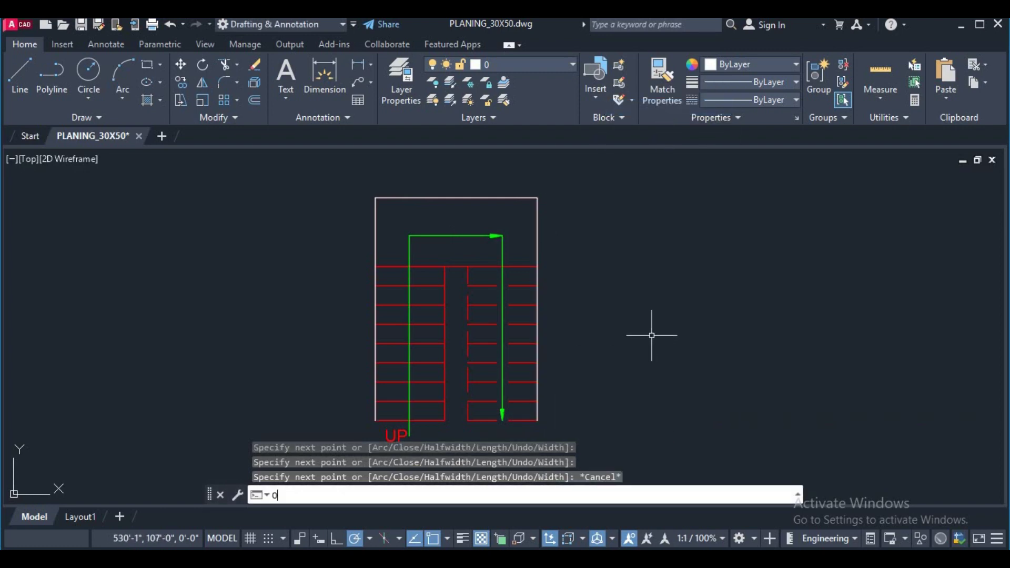
{"action": "key", "text": "Return"}
{"action": "type", "text": "8"}
{"action": "key", "text": "Return"}
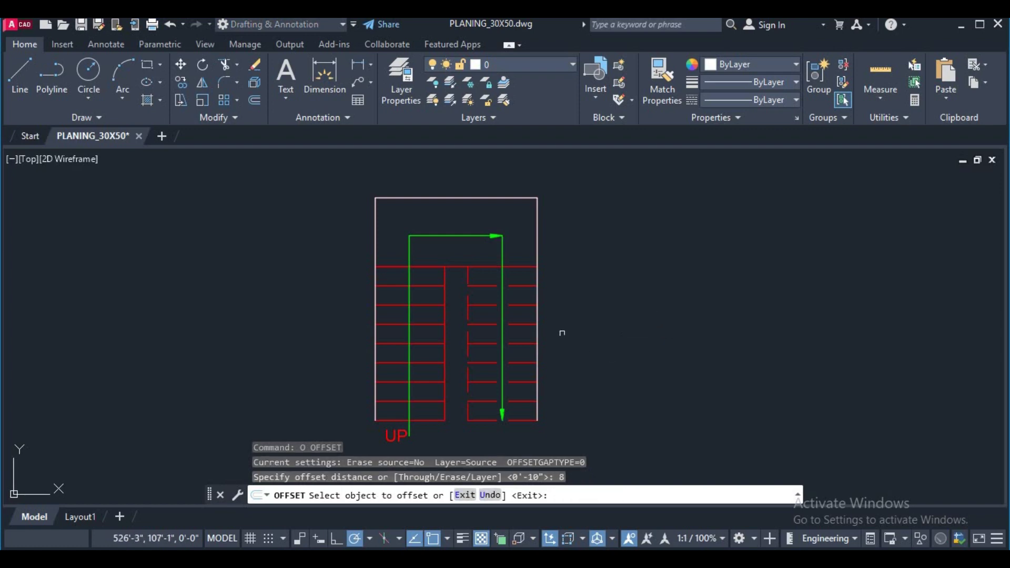
{"action": "left_click", "coordinate": [534, 305]}
{"action": "left_click", "coordinate": [573, 307]}
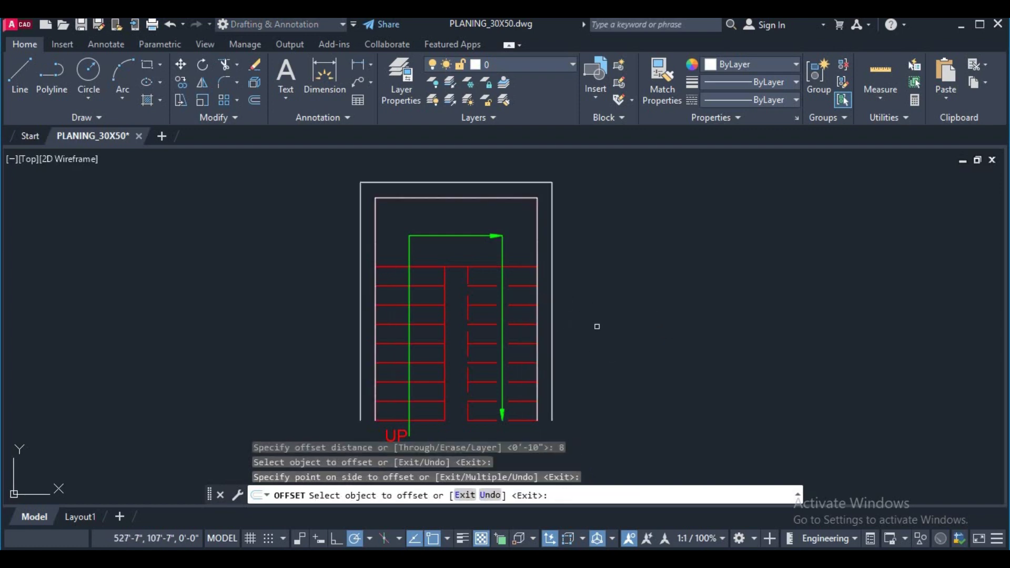
{"action": "right_click", "coordinate": [652, 338]}
{"action": "left_click", "coordinate": [663, 329]}
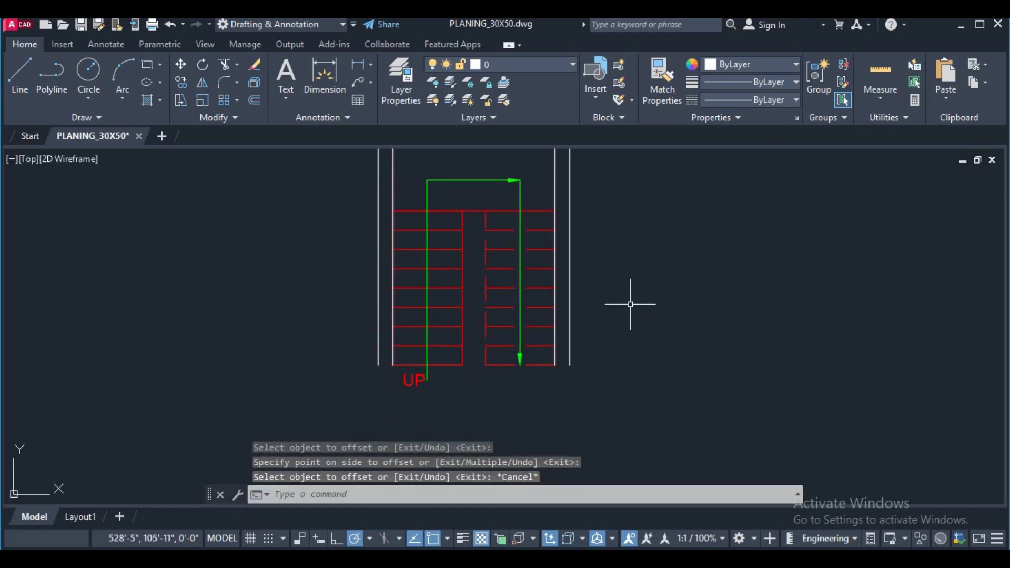
Step: Close the bottom ends of the left and right walls with short lines
{"action": "scroll", "coordinate": [561, 362], "scroll_direction": "up", "scroll_amount": 2}
{"action": "type", "text": "L"}
{"action": "key", "text": "Return"}
{"action": "left_click", "coordinate": [548, 368]}
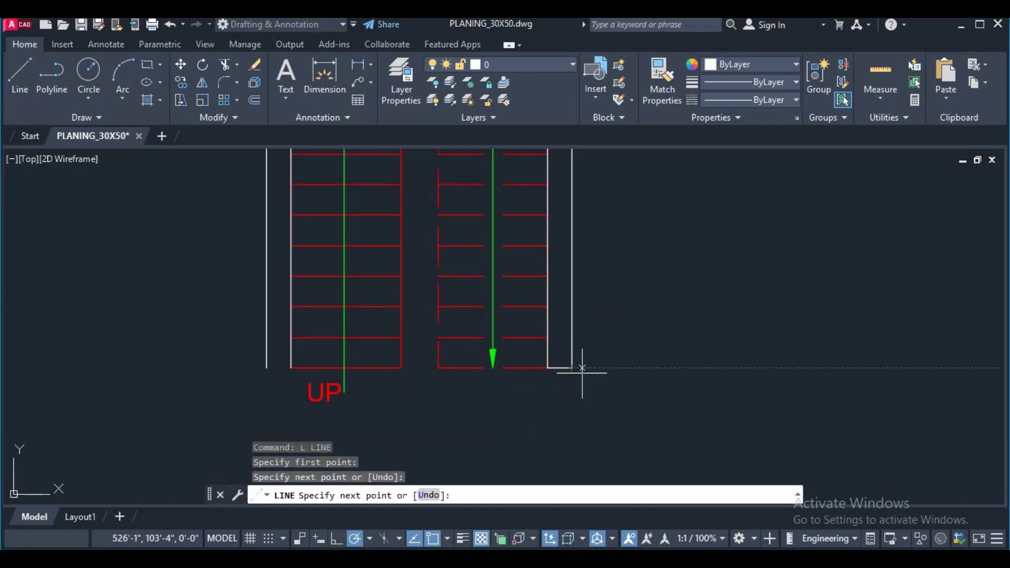
{"action": "key", "text": "Return"}
{"action": "key", "text": "Return"}
{"action": "left_click", "coordinate": [291, 368]}
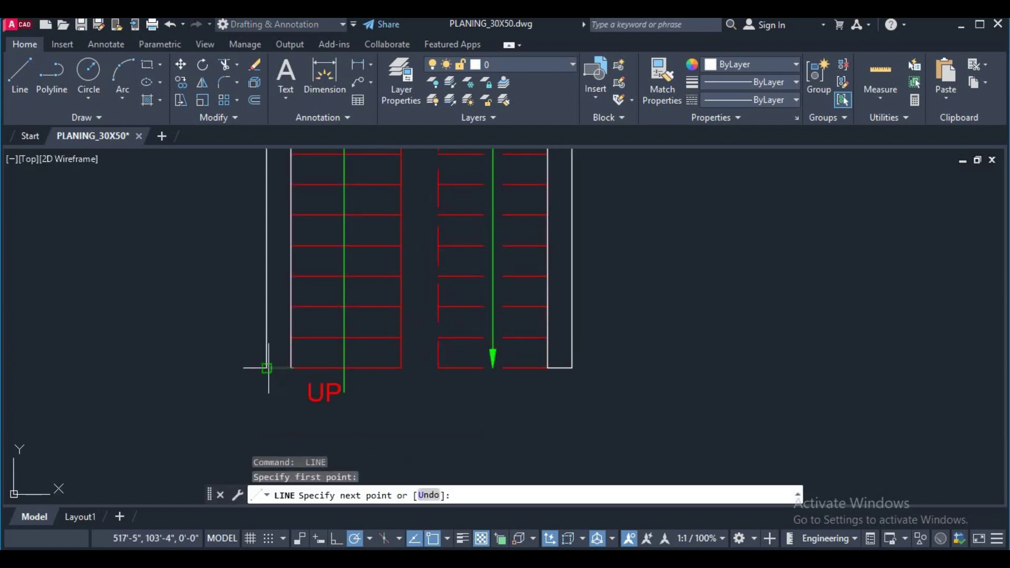
{"action": "scroll", "coordinate": [341, 373], "scroll_direction": "down", "scroll_amount": 4}
{"action": "key", "text": "Return"}
{"action": "middle_click_drag", "start_coordinate": [494, 313], "coordinate": [573, 316]}
{"action": "type", "text": "H"}
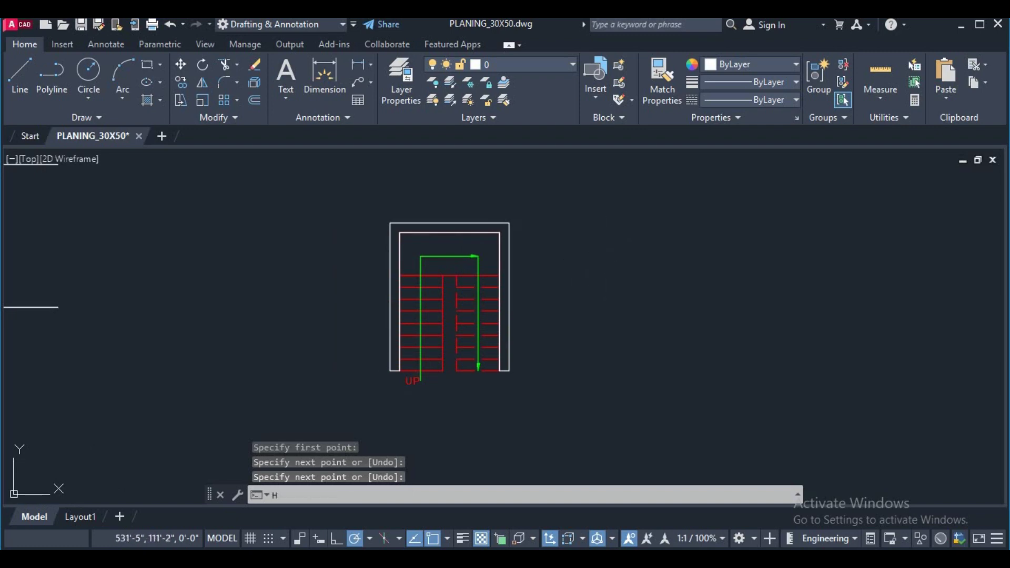
Step: Hatch the wall band with the AR-CONC pattern in grey 147,149,152
{"action": "key", "text": "Return"}
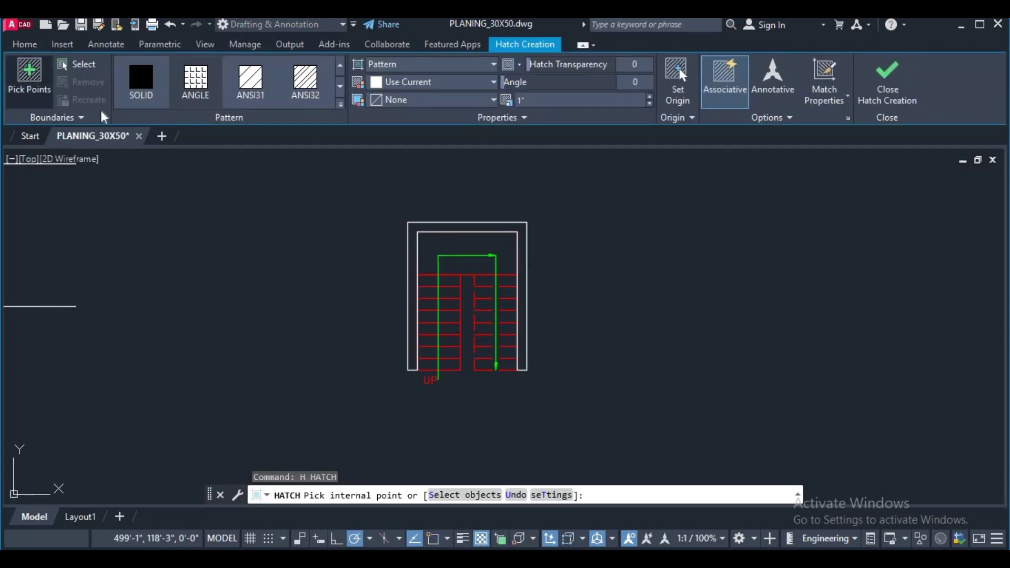
{"action": "left_click", "coordinate": [29, 76]}
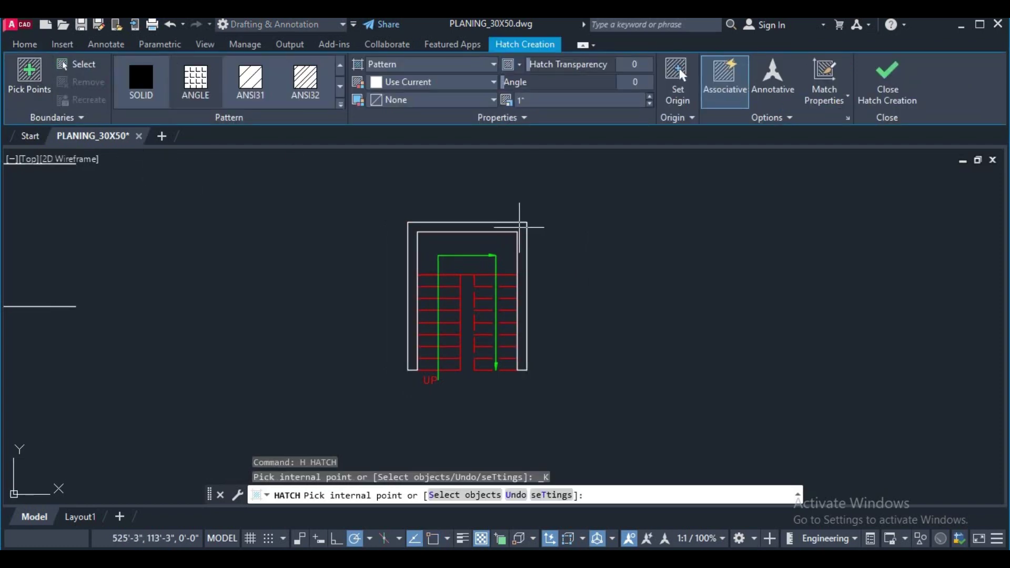
{"action": "left_click", "coordinate": [518, 225]}
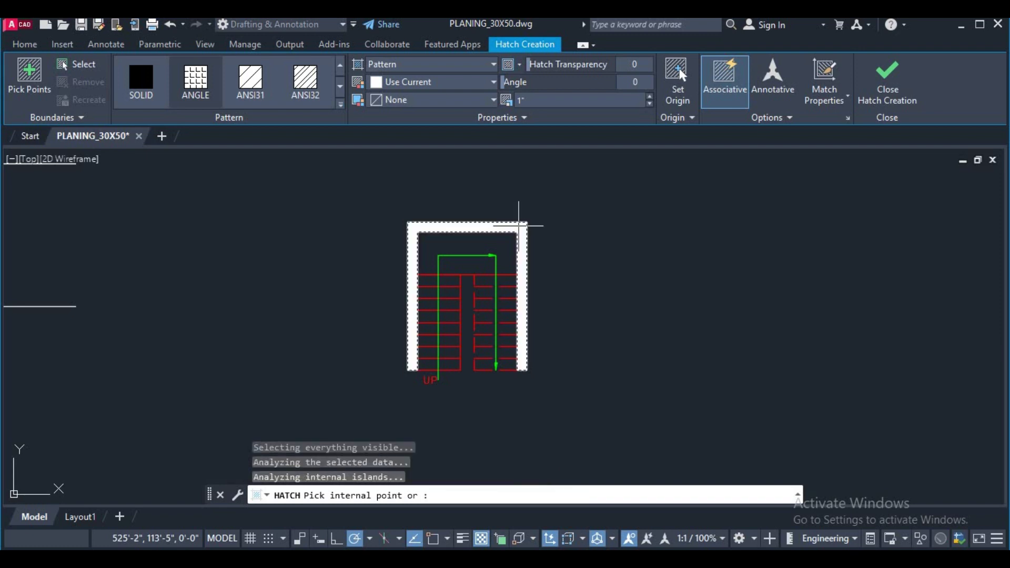
{"action": "left_click", "coordinate": [340, 104]}
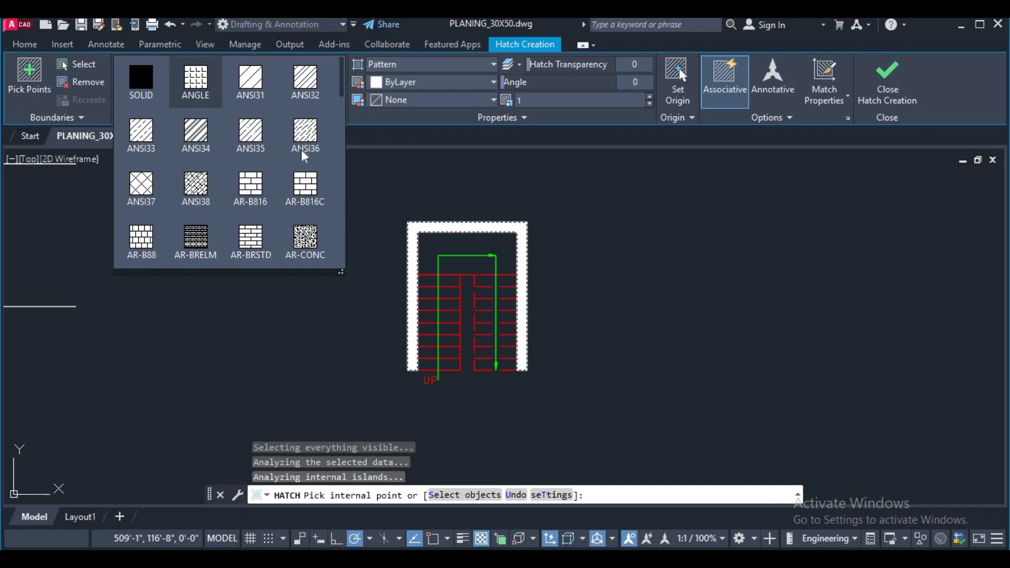
{"action": "scroll", "coordinate": [308, 200], "scroll_direction": "down", "scroll_amount": 1}
{"action": "left_click", "coordinate": [310, 196]}
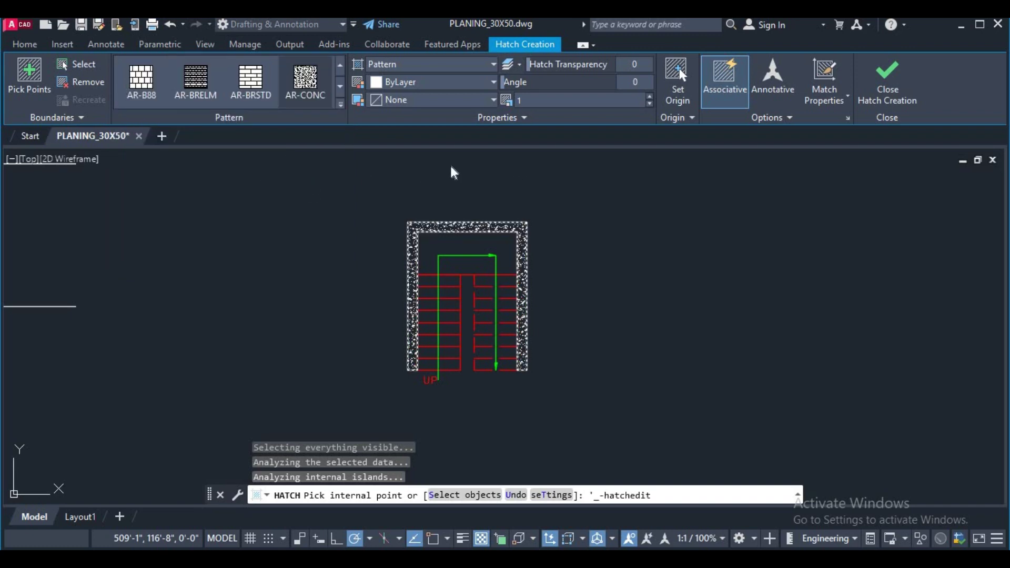
{"action": "left_click", "coordinate": [392, 84]}
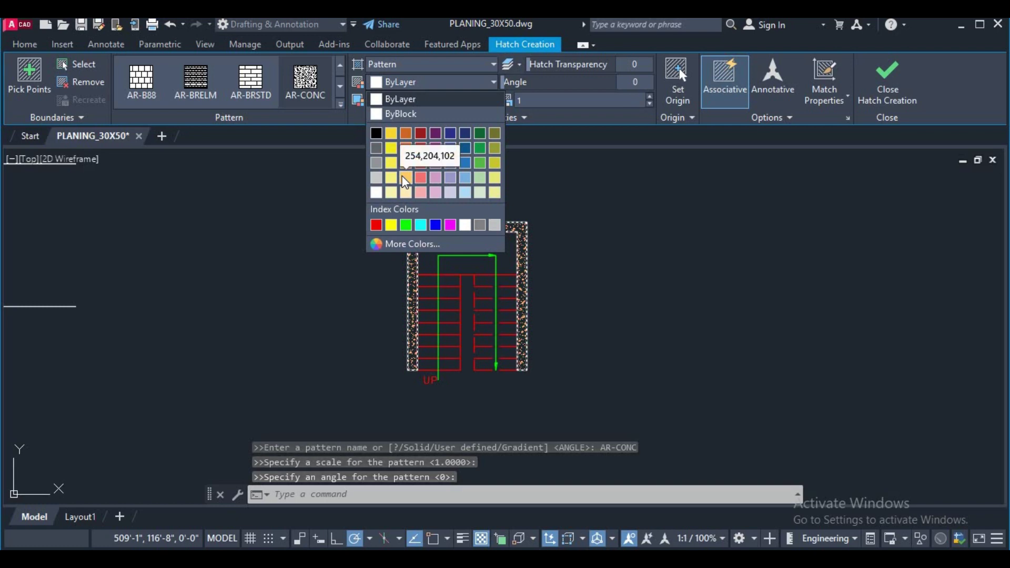
{"action": "left_click", "coordinate": [376, 163]}
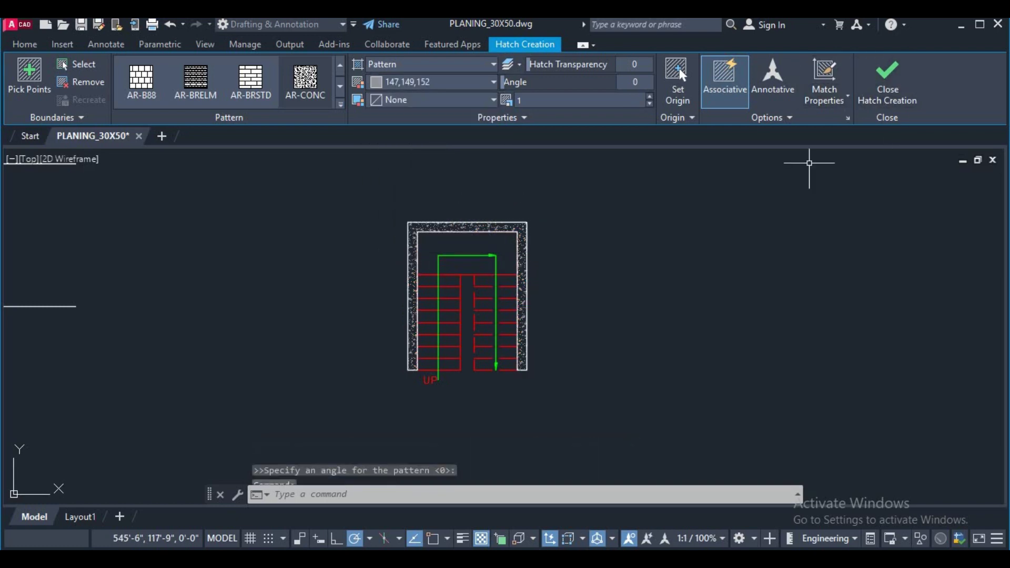
Step: Finish the concrete hatch and recentre the stair plan in view
{"action": "key", "text": "Return"}
{"action": "scroll", "coordinate": [495, 312], "scroll_direction": "up", "scroll_amount": 2}
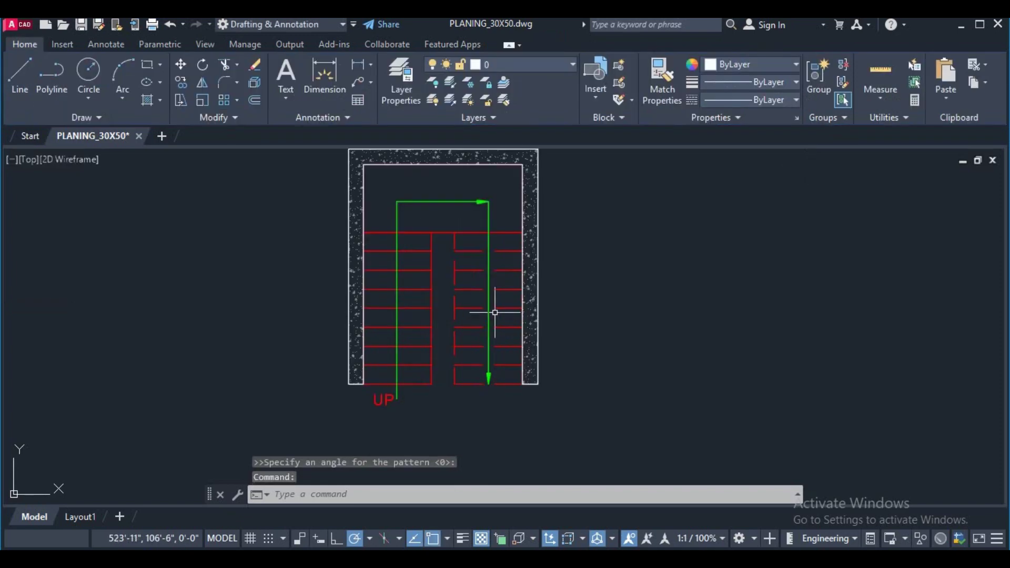
{"action": "middle_click_drag", "start_coordinate": [498, 319], "coordinate": [562, 319]}
{"action": "scroll", "coordinate": [432, 316], "scroll_direction": "down", "scroll_amount": 2}
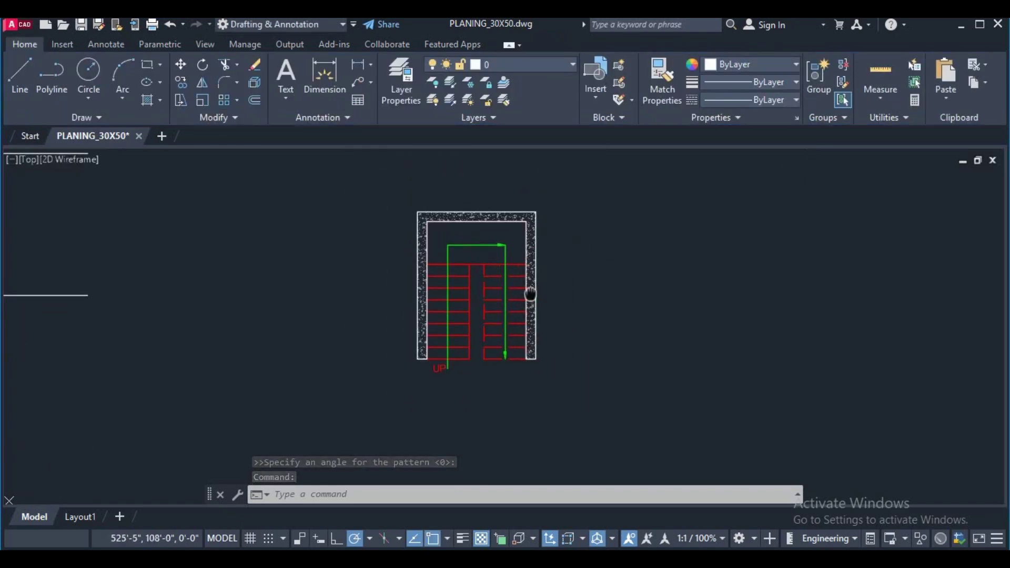
{"action": "scroll", "coordinate": [470, 349], "scroll_direction": "up", "scroll_amount": 2}
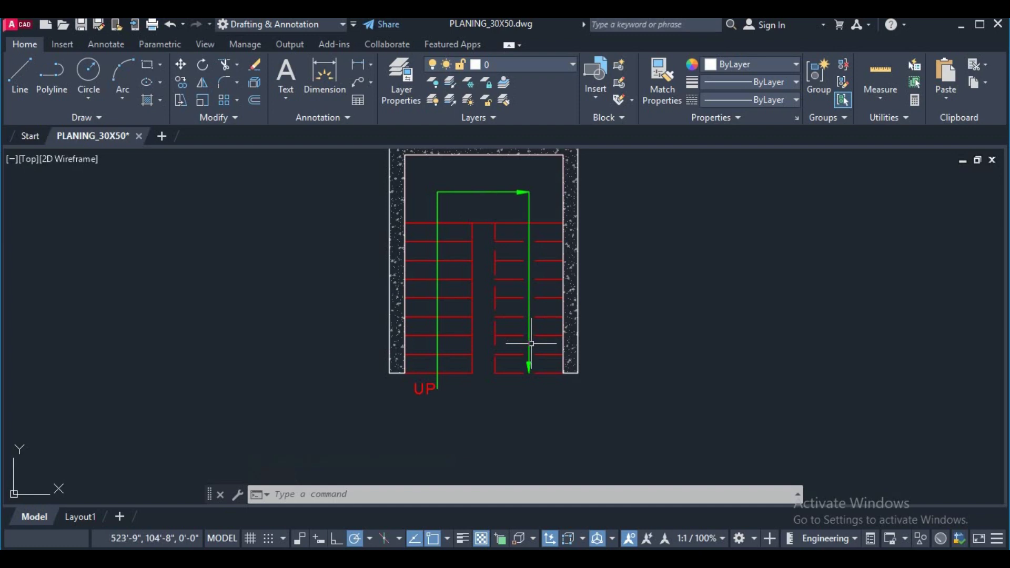
{"action": "middle_click_drag", "start_coordinate": [484, 349], "coordinate": [459, 362]}
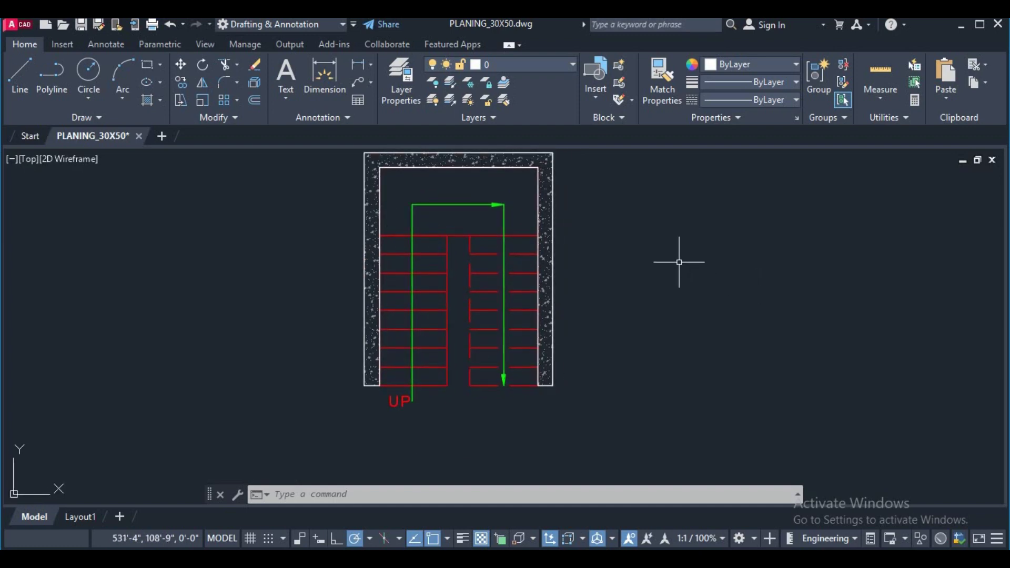
Step: Set up a bold, green, 3-inch text entry right of the stair plan, then close the editor
{"action": "type", "text": "t"}
{"action": "key", "text": "Return"}
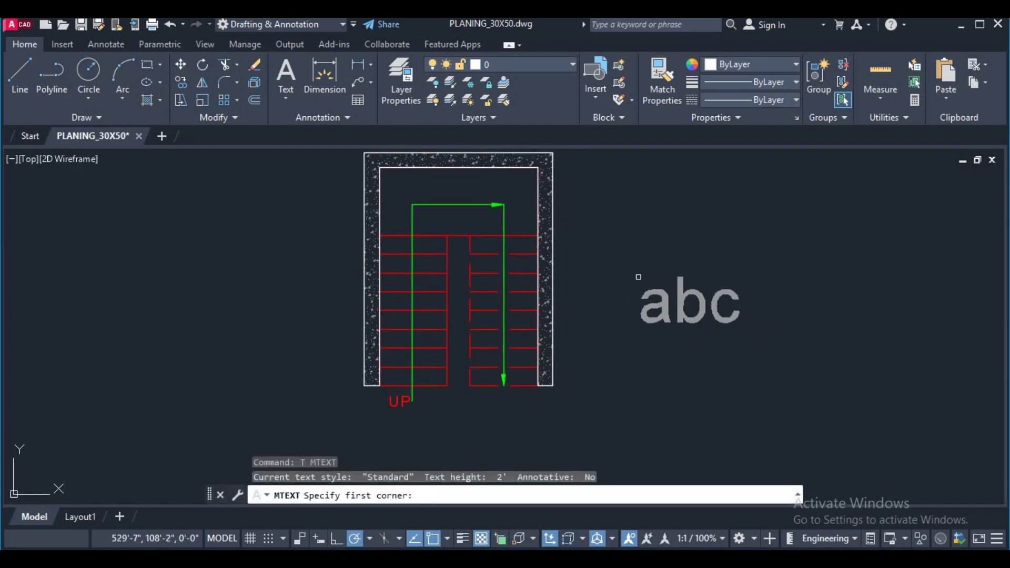
{"action": "left_click", "coordinate": [639, 277]}
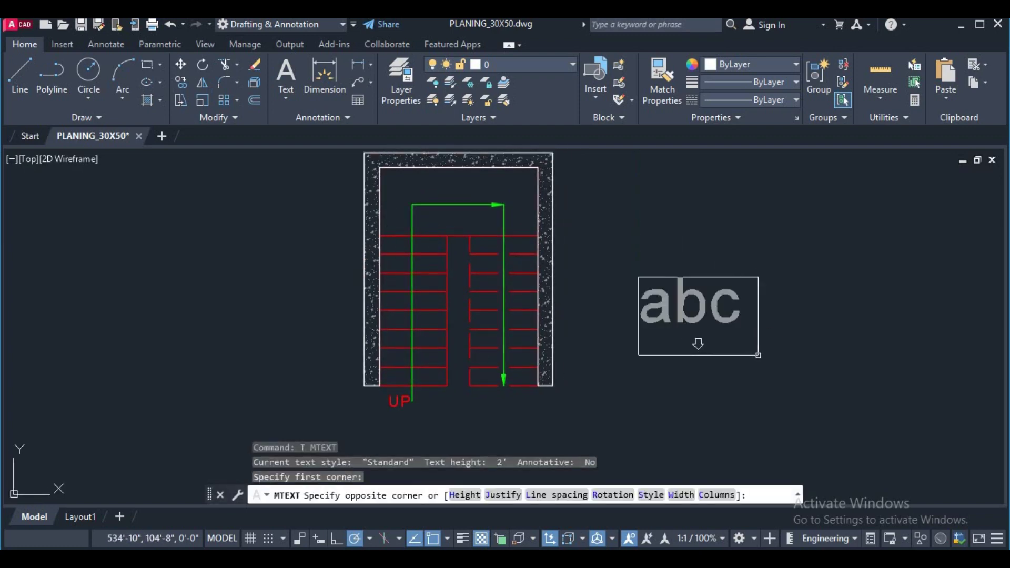
{"action": "left_click", "coordinate": [758, 355]}
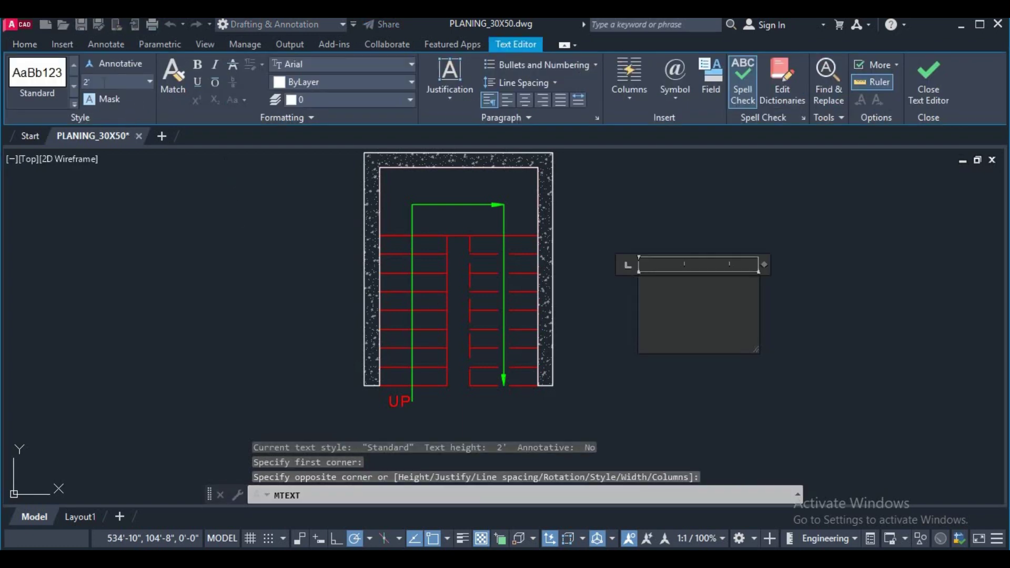
{"action": "type", "text": "3"}
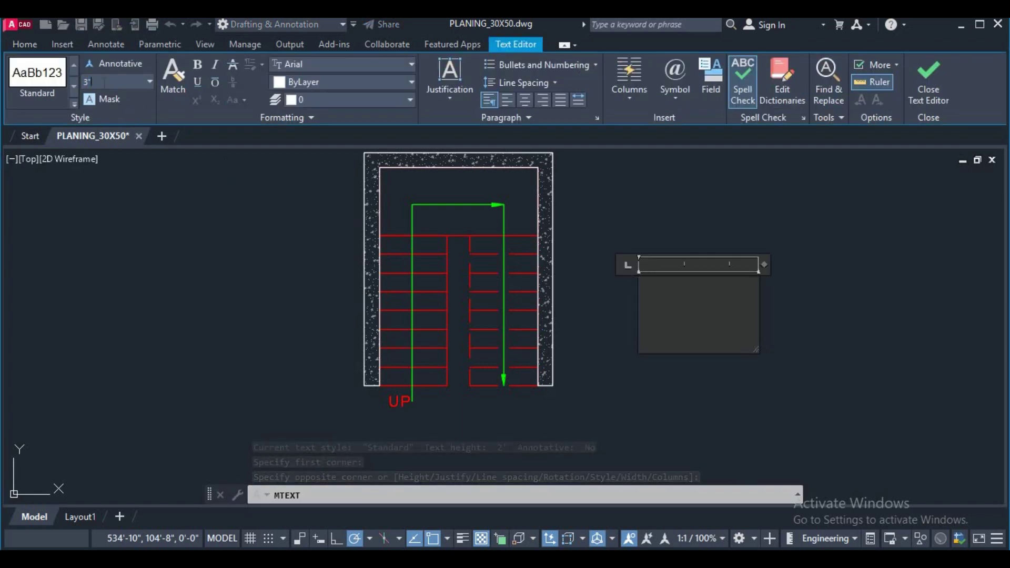
{"action": "key", "text": "Return"}
{"action": "left_click", "coordinate": [199, 64]}
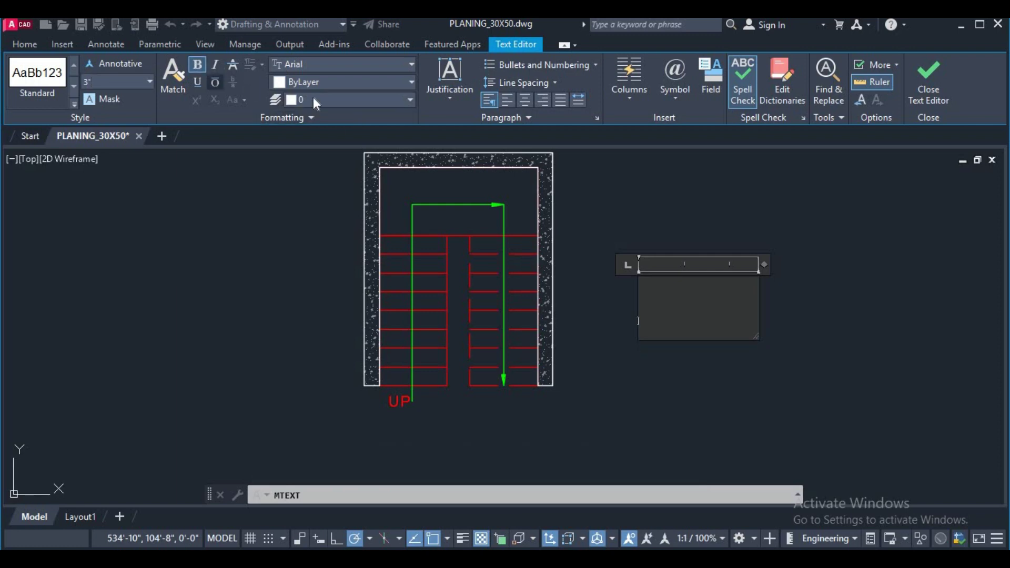
{"action": "left_click", "coordinate": [314, 83]}
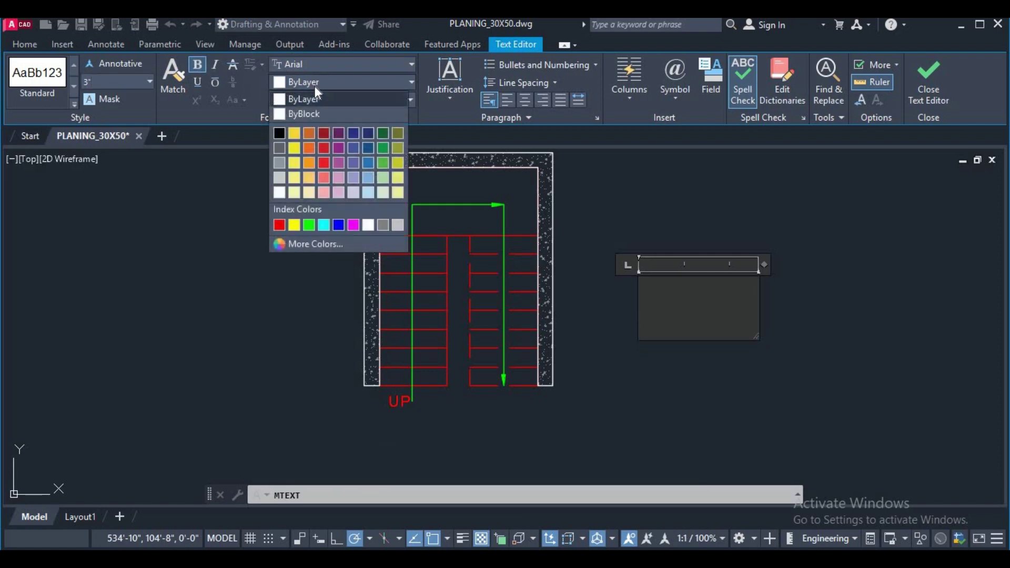
{"action": "left_click", "coordinate": [309, 226]}
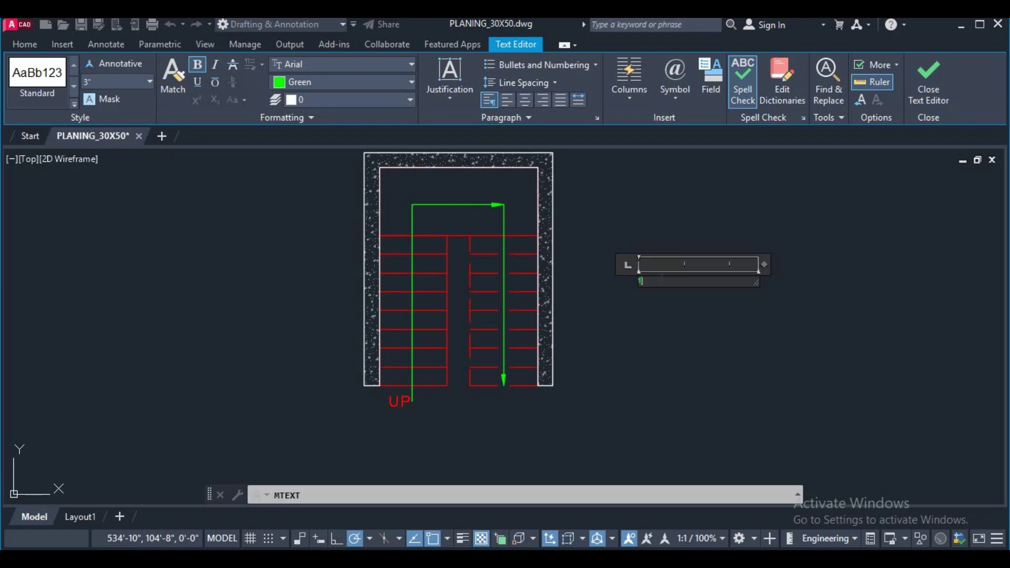
{"action": "left_click", "coordinate": [930, 79]}
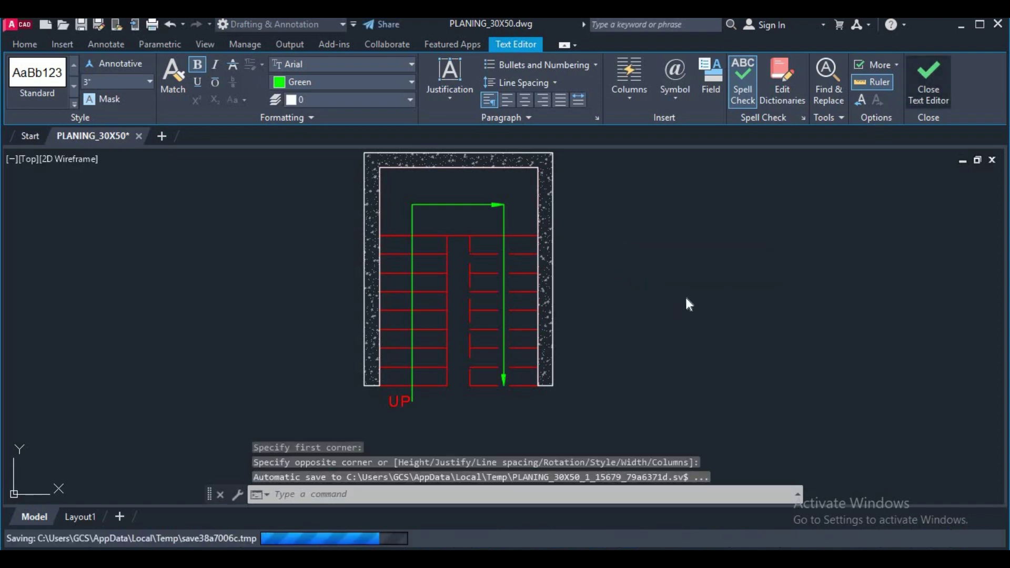
Step: Move the small green 1 onto the bottom tread of the left flight
{"action": "scroll", "coordinate": [684, 288], "scroll_direction": "down", "scroll_amount": 4}
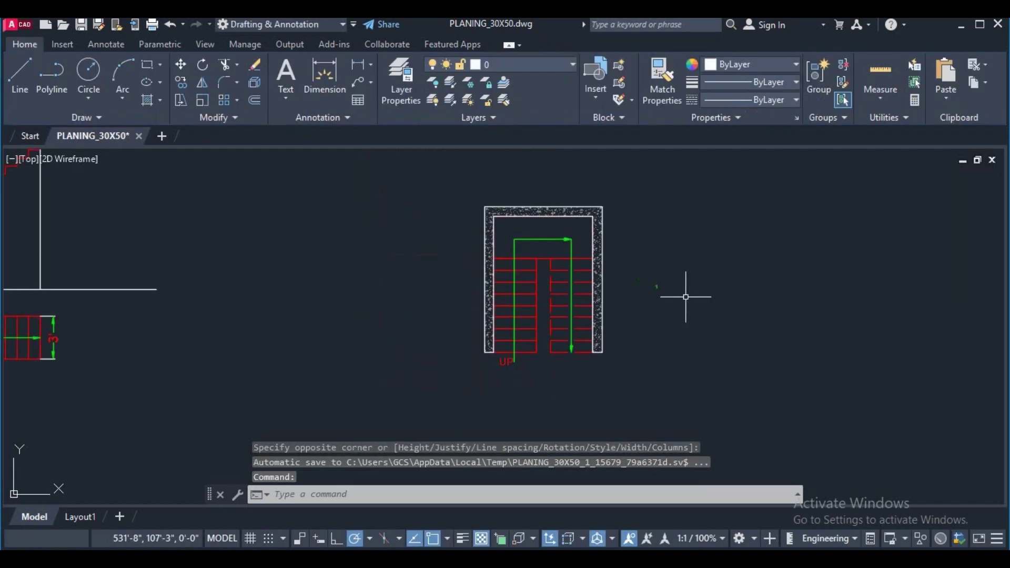
{"action": "scroll", "coordinate": [640, 288], "scroll_direction": "up", "scroll_amount": 8}
{"action": "left_click", "coordinate": [641, 288]}
{"action": "left_click", "coordinate": [547, 247]}
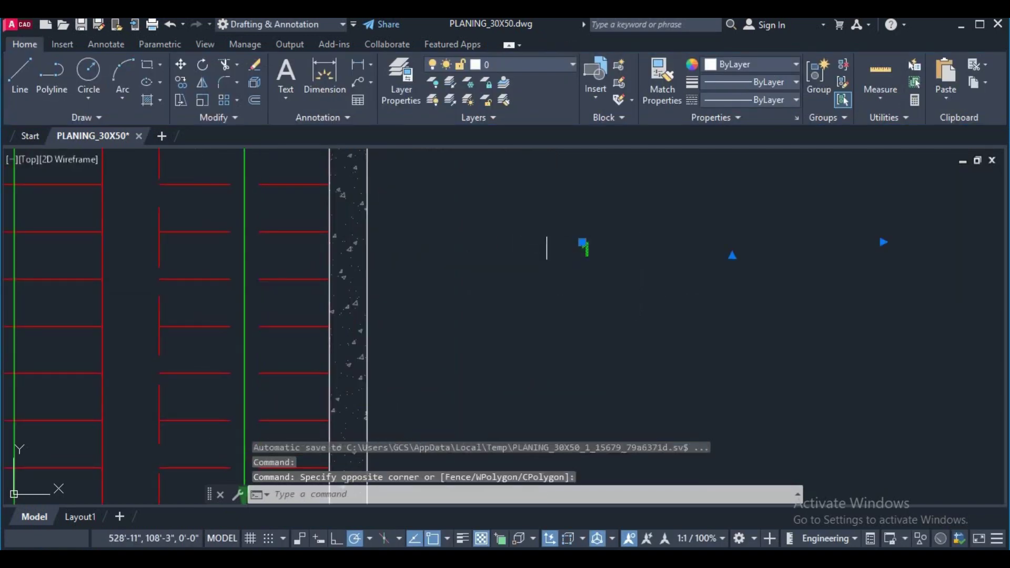
{"action": "left_click", "coordinate": [582, 243]}
{"action": "scroll", "coordinate": [500, 275], "scroll_direction": "down", "scroll_amount": 5}
{"action": "middle_click_drag", "start_coordinate": [500, 275], "coordinate": [460, 293]}
{"action": "scroll", "coordinate": [374, 336], "scroll_direction": "up", "scroll_amount": 4}
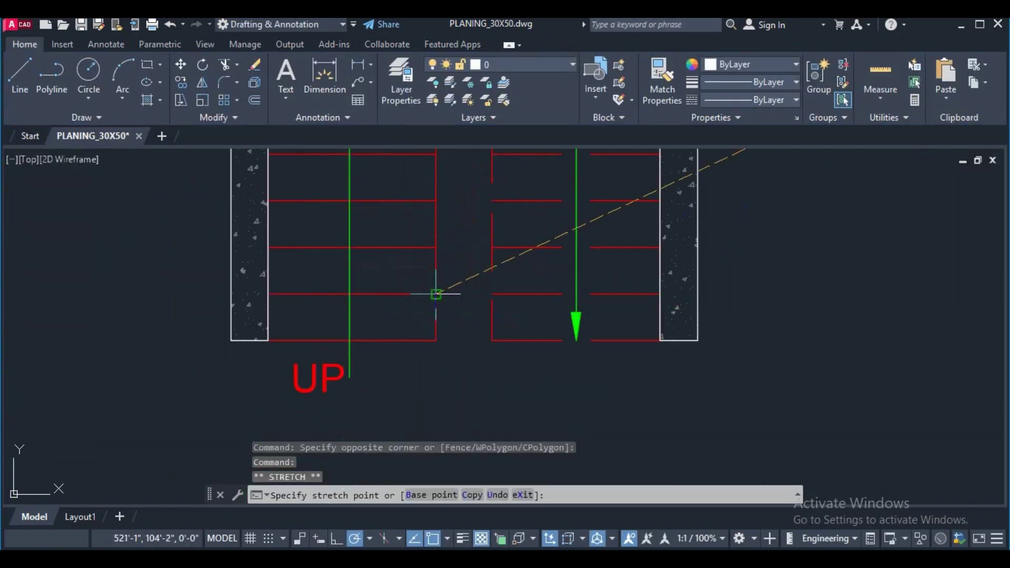
{"action": "left_click", "coordinate": [406, 318]}
{"action": "left_click", "coordinate": [700, 315]}
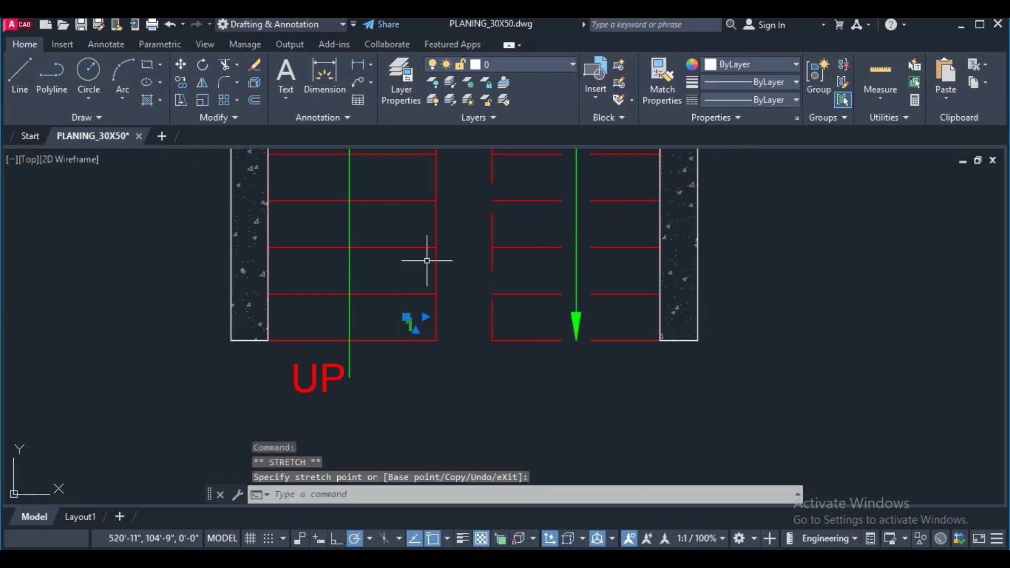
Step: Edit the 1 text to give it a larger text height
{"action": "scroll", "coordinate": [468, 288], "scroll_direction": "up", "scroll_amount": 5}
{"action": "left_click", "coordinate": [461, 310]}
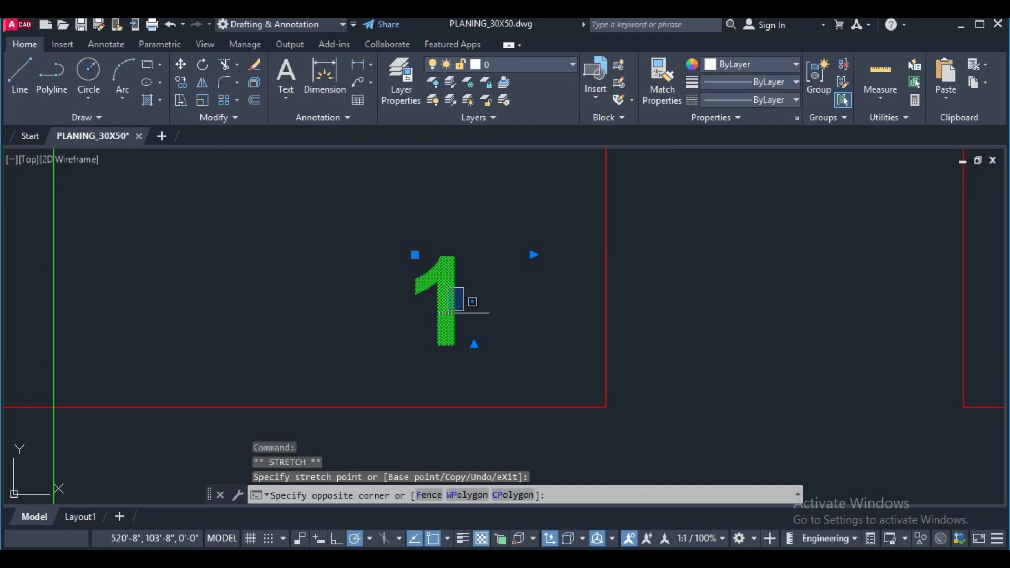
{"action": "left_click", "coordinate": [413, 287]}
{"action": "scroll", "coordinate": [424, 281], "scroll_direction": "down", "scroll_amount": 4}
{"action": "left_click", "coordinate": [482, 299]}
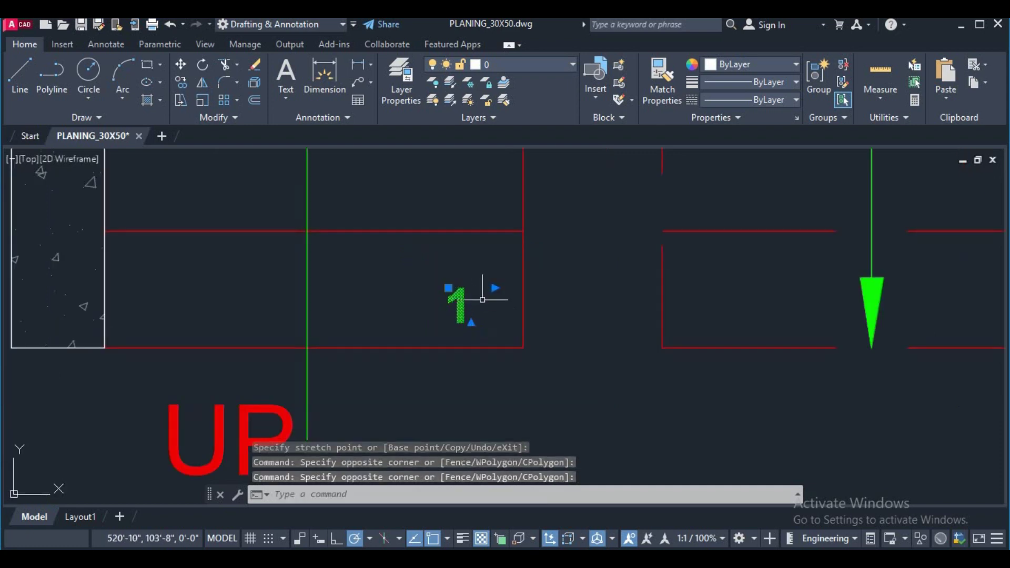
{"action": "left_click", "coordinate": [483, 290]}
{"action": "left_click", "coordinate": [460, 290]}
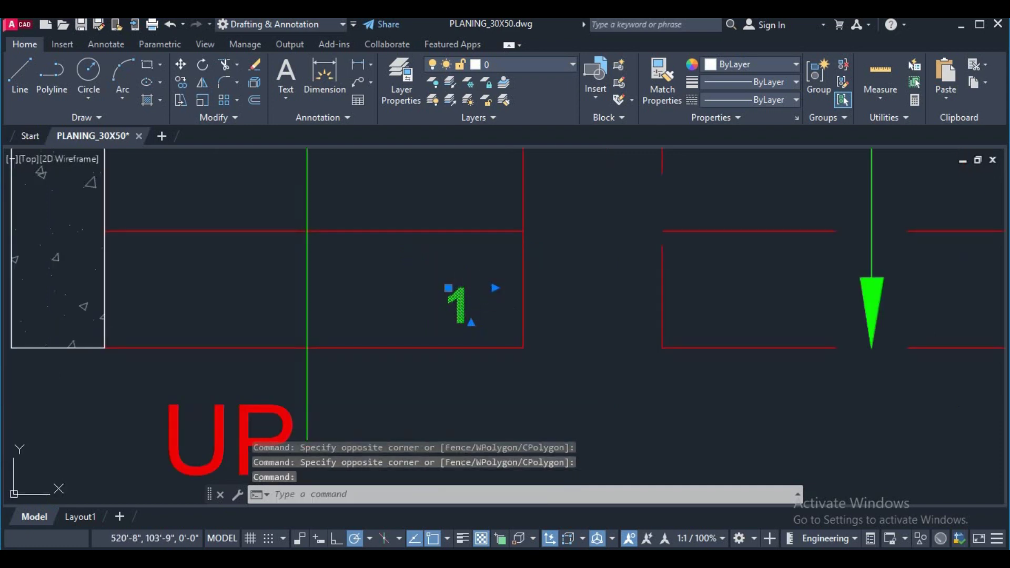
{"action": "double_click", "coordinate": [457, 305]}
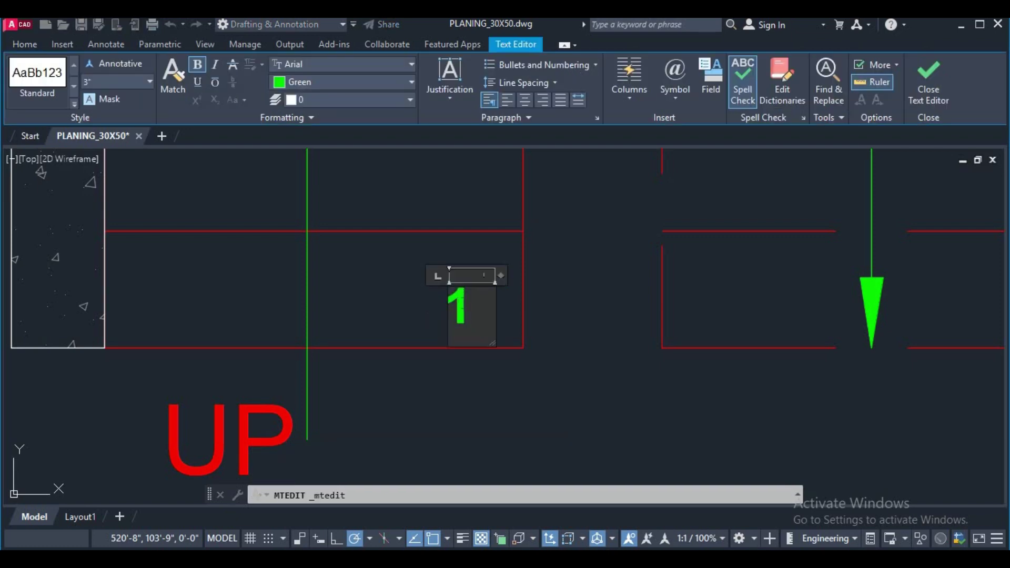
{"action": "left_click", "coordinate": [118, 80]}
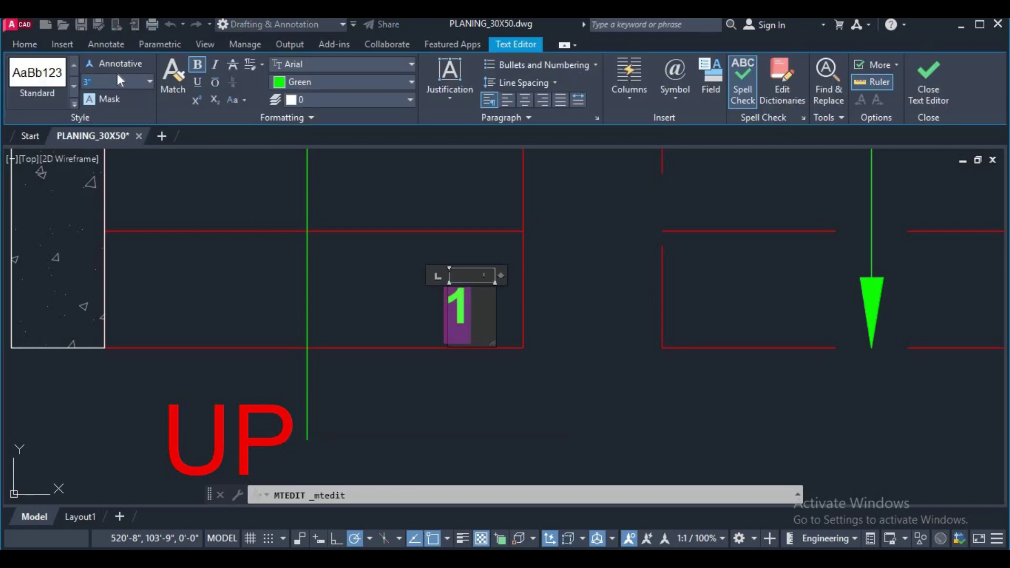
{"action": "type", "text": "4"}
{"action": "key", "text": "Return"}
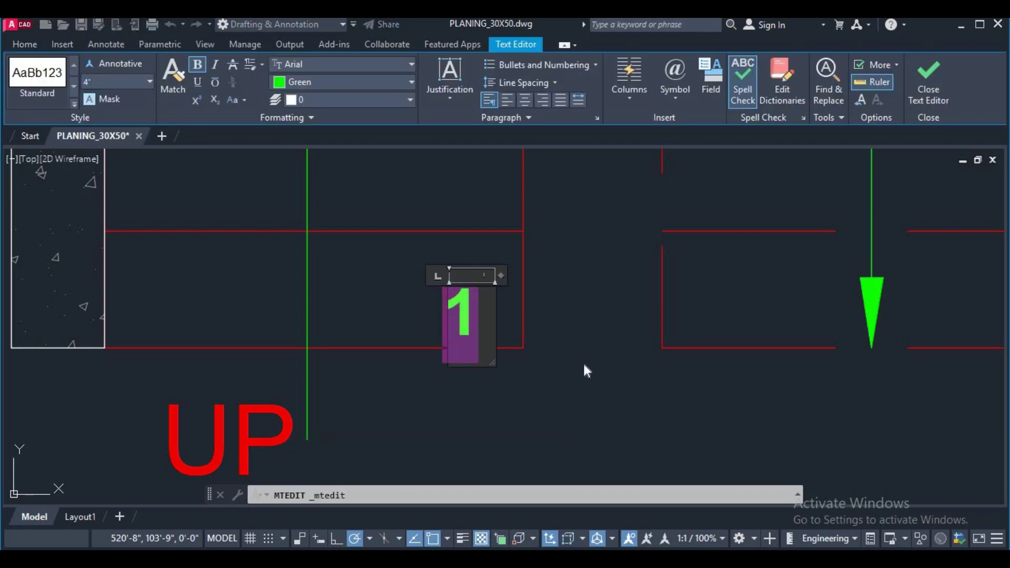
{"action": "left_click", "coordinate": [587, 370]}
Step: Nudge the 1 into place on the tread and start a rectangular array
{"action": "scroll", "coordinate": [523, 332], "scroll_direction": "down", "scroll_amount": 3}
{"action": "scroll", "coordinate": [421, 336], "scroll_direction": "up", "scroll_amount": 1}
{"action": "left_click", "coordinate": [382, 332]}
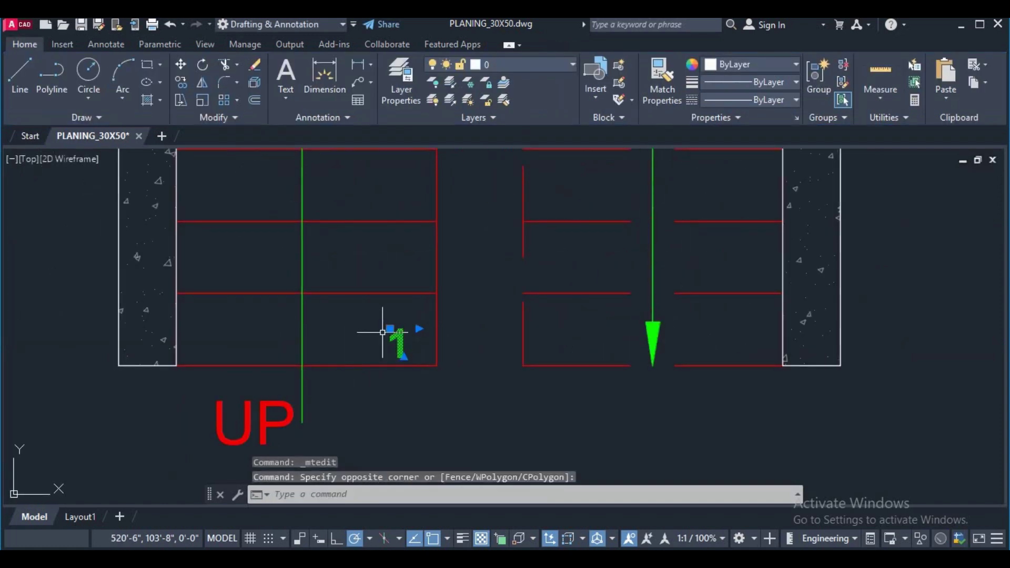
{"action": "middle_click_drag", "start_coordinate": [453, 406], "coordinate": [420, 400]}
{"action": "type", "text": "m"}
{"action": "key", "text": "Return"}
{"action": "left_click", "coordinate": [436, 416]}
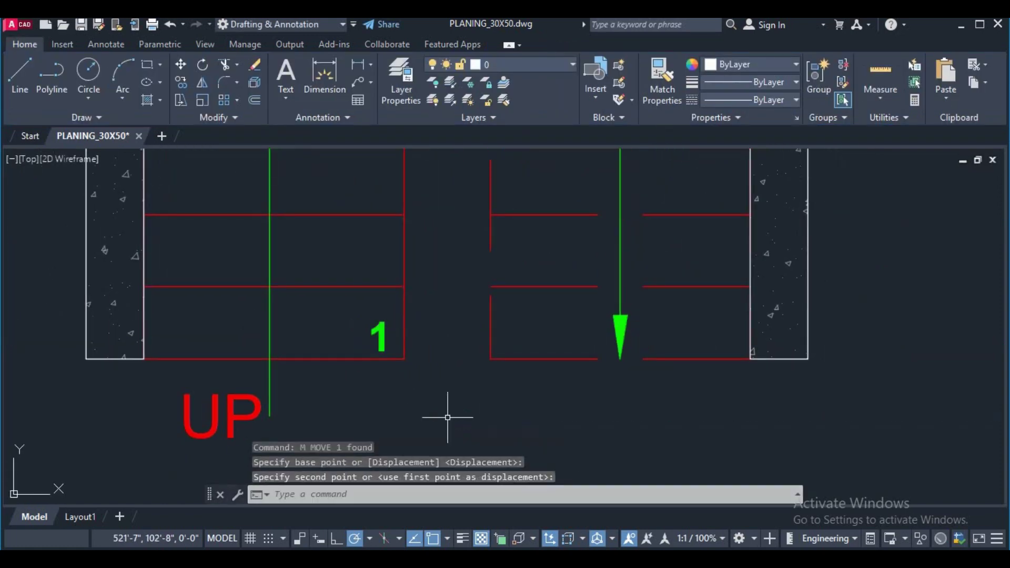
{"action": "scroll", "coordinate": [448, 417], "scroll_direction": "down", "scroll_amount": 3}
{"action": "scroll", "coordinate": [419, 373], "scroll_direction": "up", "scroll_amount": 3}
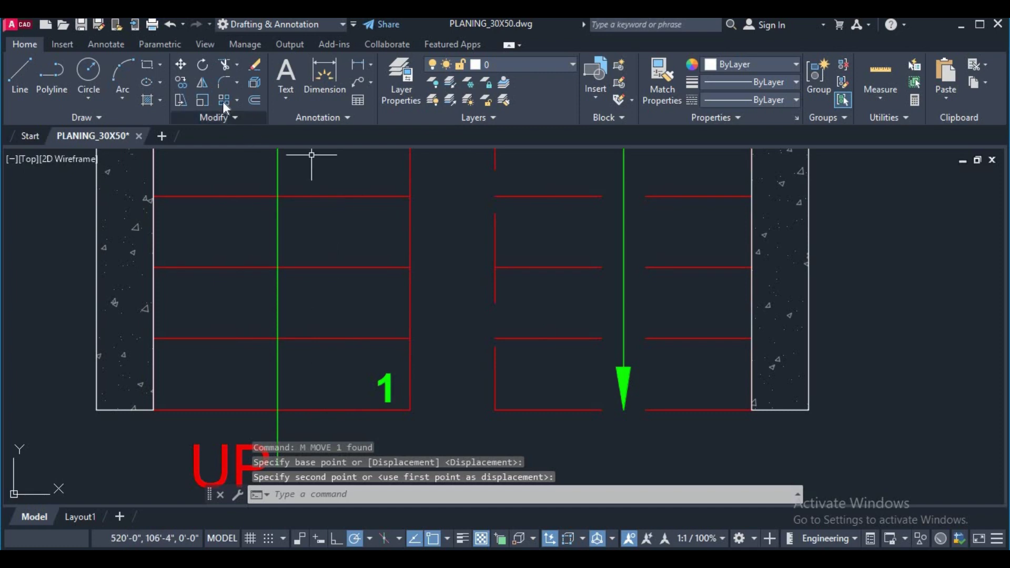
{"action": "type", "text": "arrayrect"}
{"action": "key", "text": "Return"}
Step: Array the green 1 label upward, entering the row count and 10-inch row spacing
{"action": "left_click", "coordinate": [390, 379]}
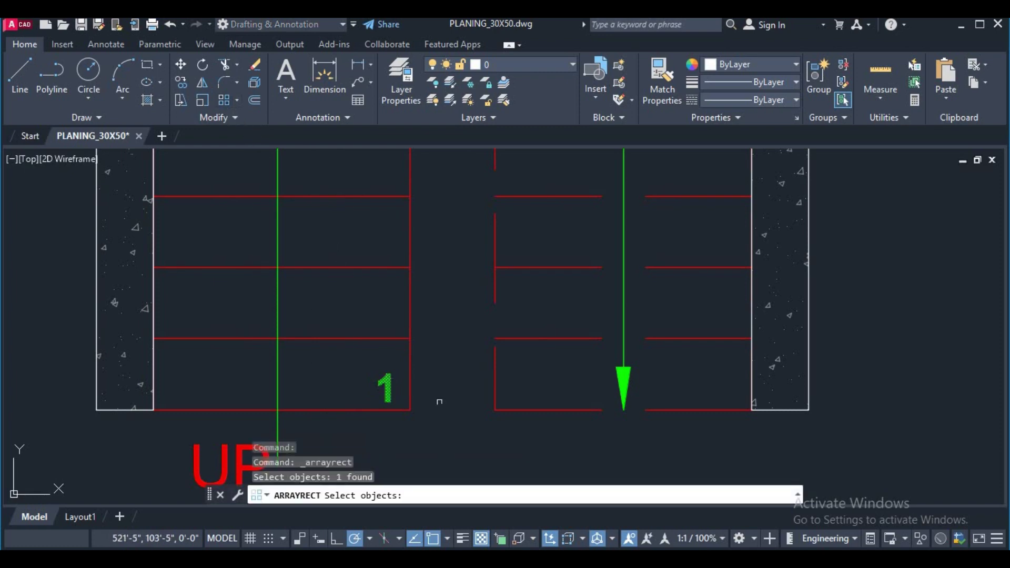
{"action": "key", "text": "Return"}
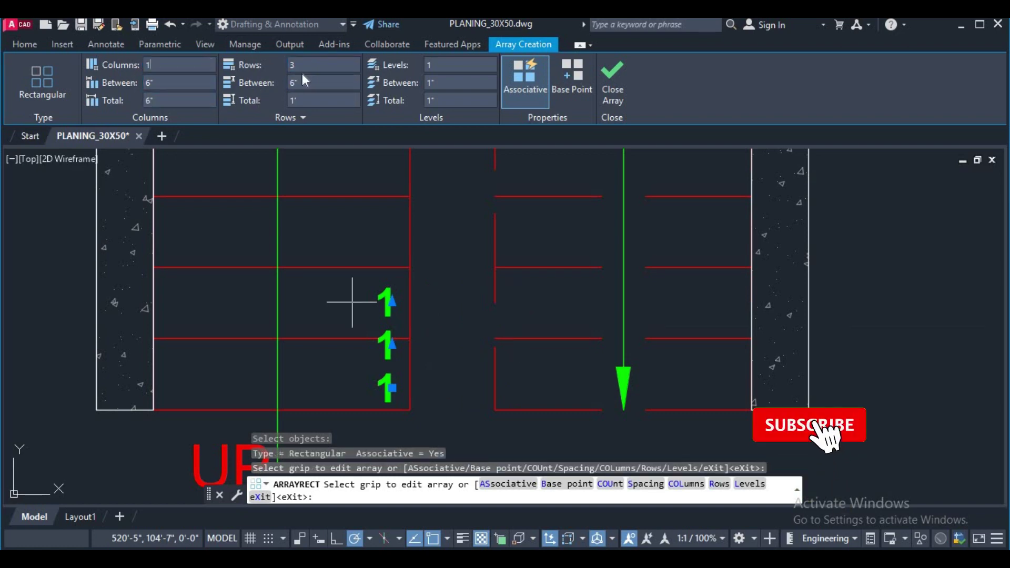
{"action": "scroll", "coordinate": [405, 202], "scroll_direction": "down", "scroll_amount": 4}
{"action": "left_click", "coordinate": [321, 74]}
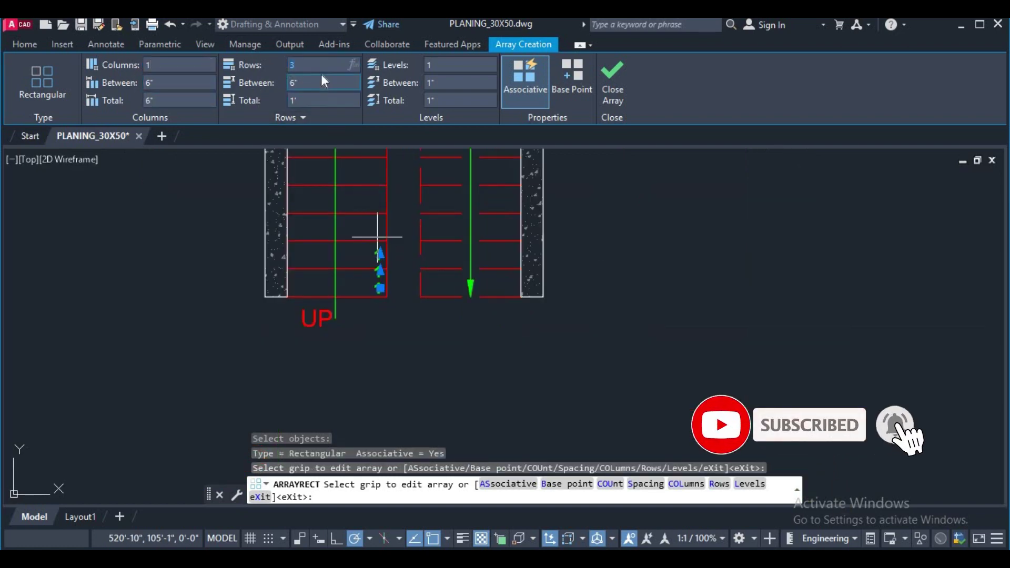
{"action": "type", "text": "8"}
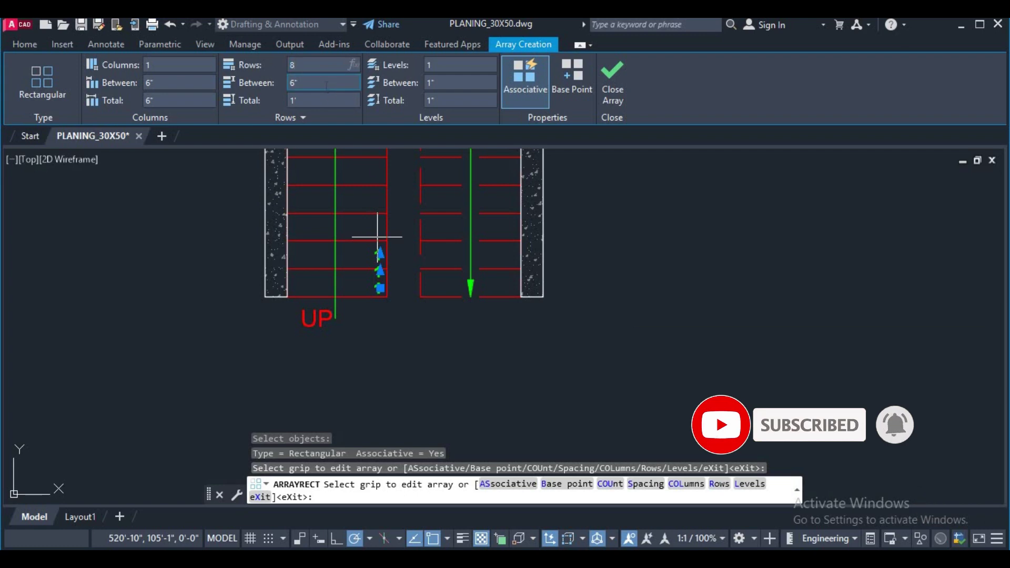
{"action": "key", "text": "Return"}
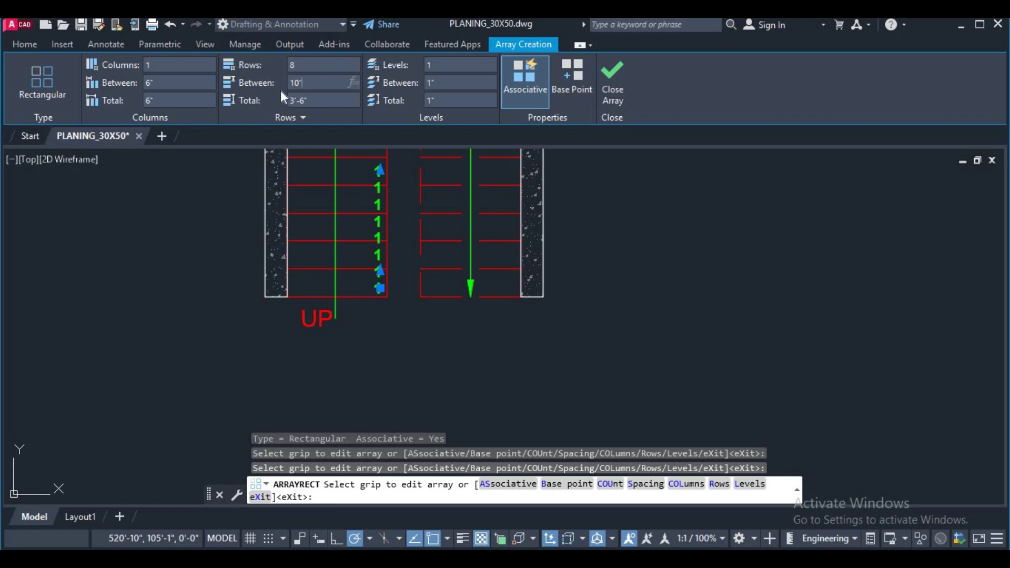
{"action": "key", "text": "Return"}
Step: Adjust the array's row spacing, trying 11 and settling back on 10 inches
{"action": "scroll", "coordinate": [405, 310], "scroll_direction": "down", "scroll_amount": 3}
{"action": "scroll", "coordinate": [405, 311], "scroll_direction": "up", "scroll_amount": 3}
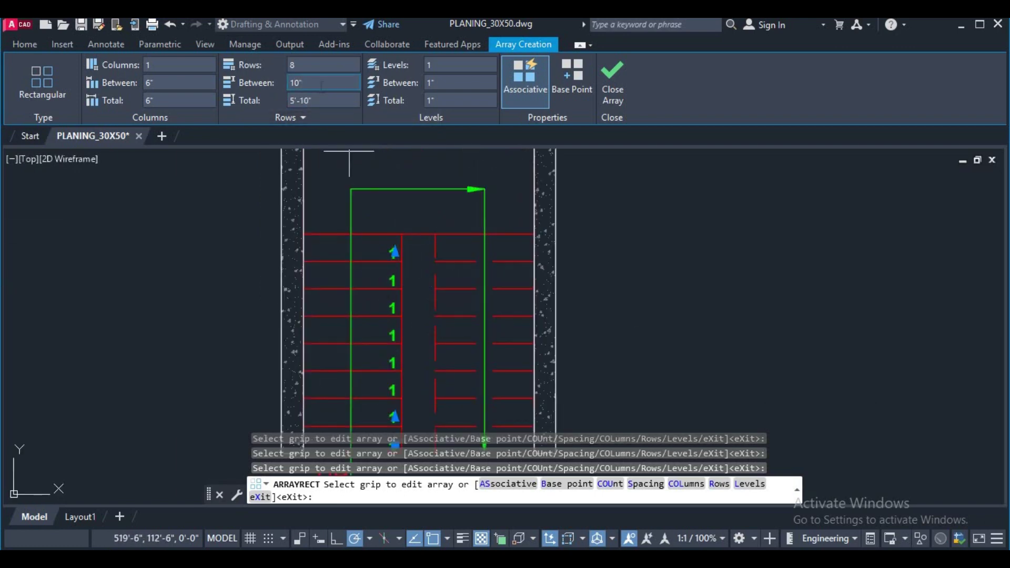
{"action": "left_click", "coordinate": [286, 86]}
{"action": "key", "text": "Return"}
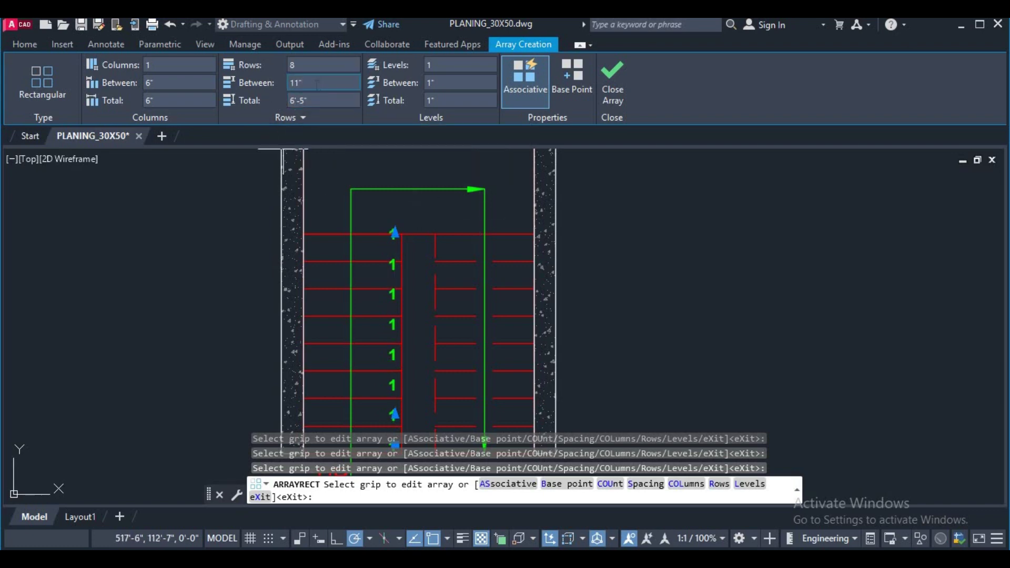
{"action": "type", "text": "10"}
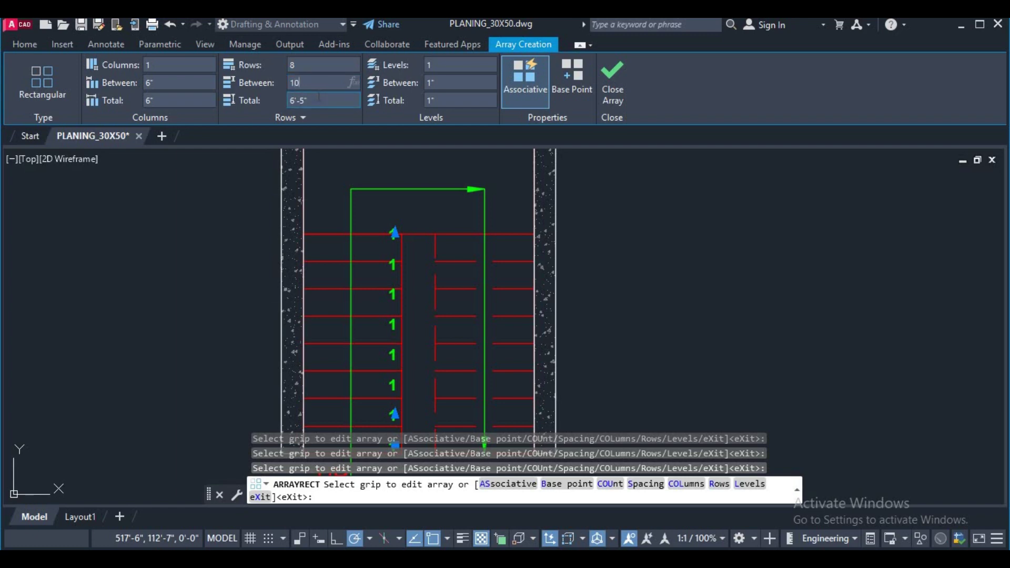
{"action": "key", "text": "Return"}
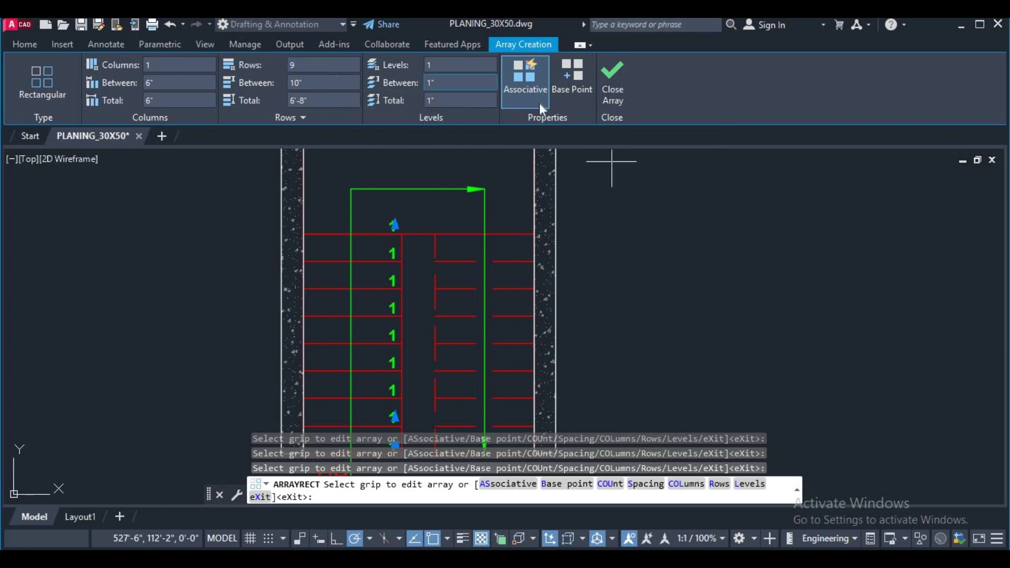
Step: Close the nine-row step-number array, then reselect it and exit its editing options
{"action": "left_click", "coordinate": [612, 79]}
{"action": "scroll", "coordinate": [528, 254], "scroll_direction": "down", "scroll_amount": 2}
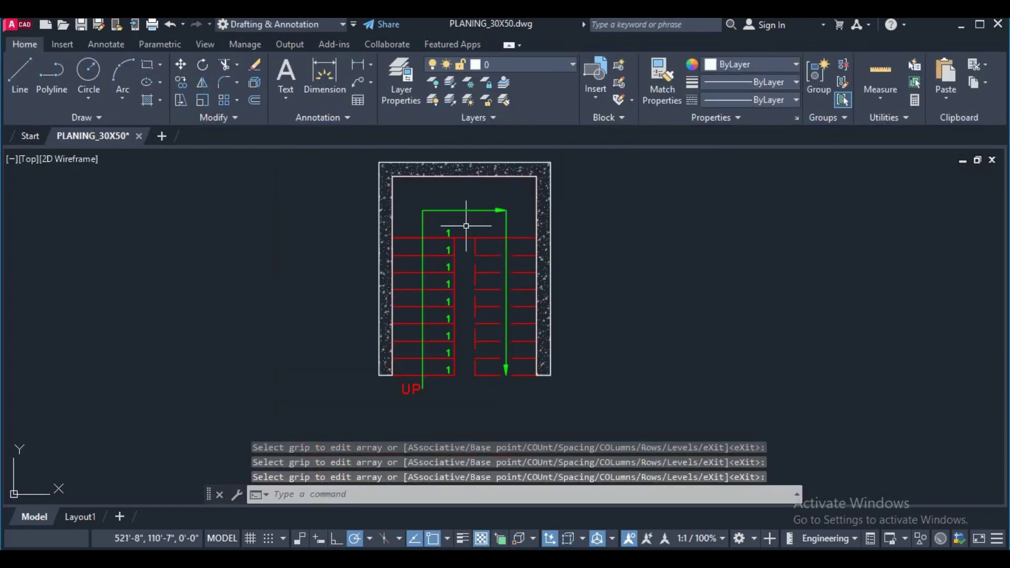
{"action": "scroll", "coordinate": [462, 230], "scroll_direction": "up", "scroll_amount": 4}
{"action": "key", "text": "Escape"}
{"action": "left_click", "coordinate": [430, 238]}
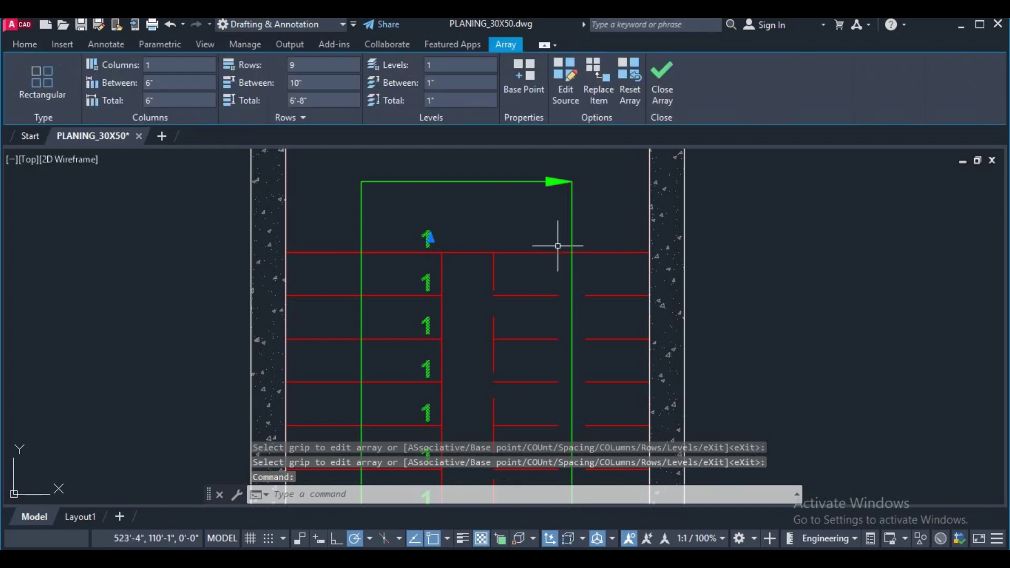
{"action": "scroll", "coordinate": [557, 242], "scroll_direction": "down", "scroll_amount": 2}
{"action": "scroll", "coordinate": [526, 211], "scroll_direction": "down", "scroll_amount": 1}
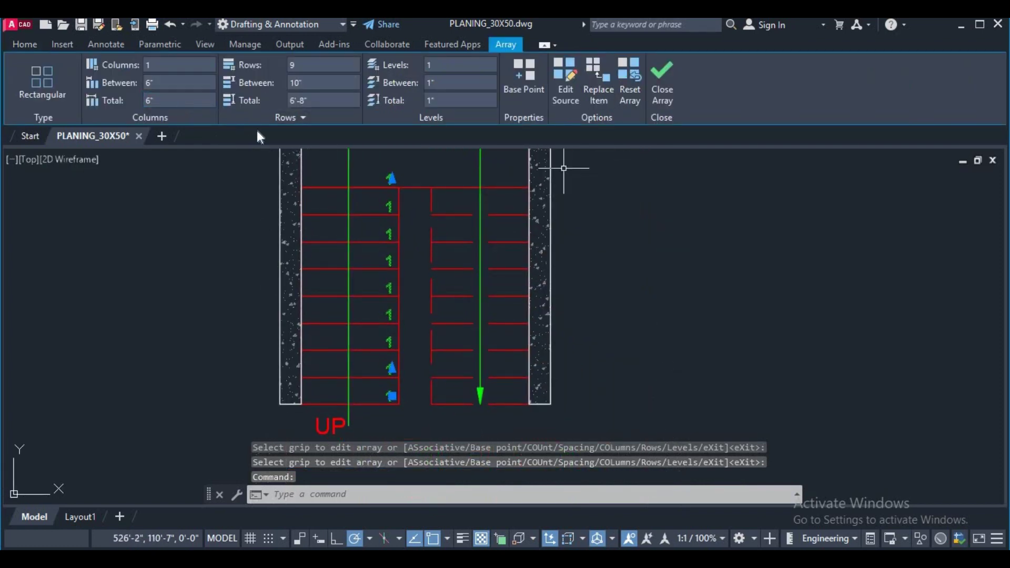
{"action": "left_click", "coordinate": [662, 84]}
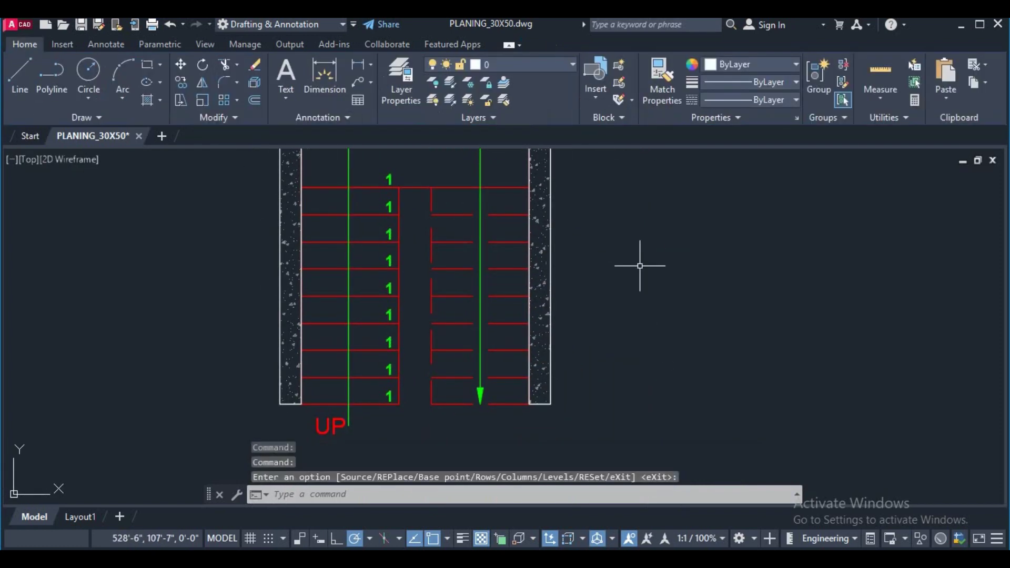
{"action": "left_click", "coordinate": [392, 171]}
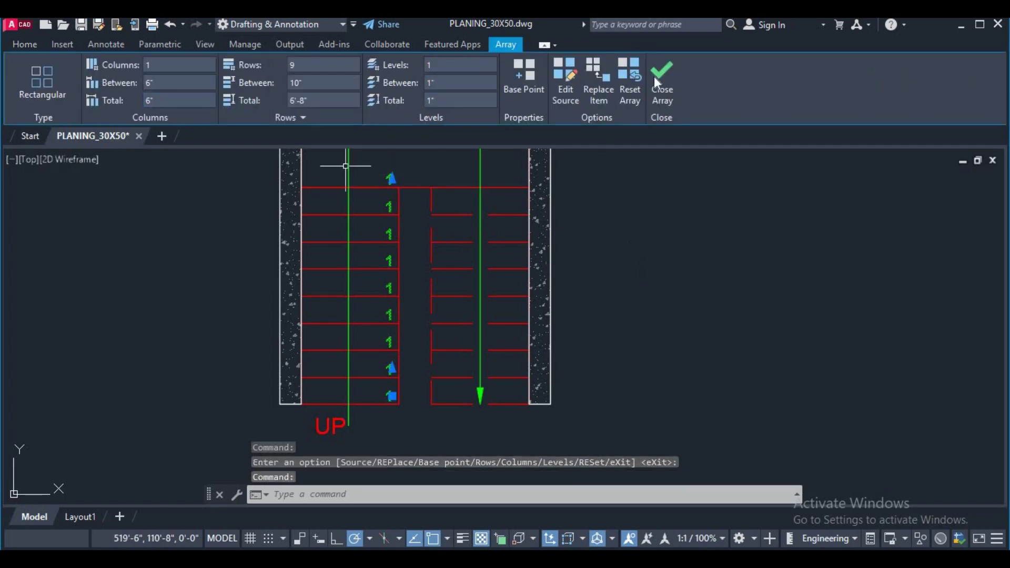
{"action": "left_click", "coordinate": [658, 84]}
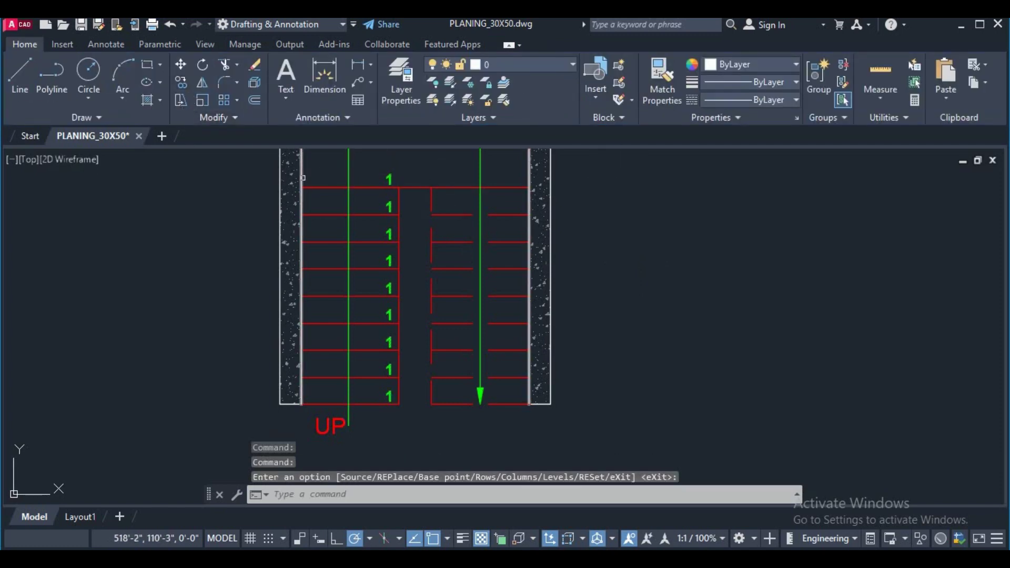
Step: Copy the arrayed column of 1 labels onto the right flight's treads with CO
{"action": "type", "text": "co"}
{"action": "key", "text": "Return"}
{"action": "left_click", "coordinate": [388, 175]}
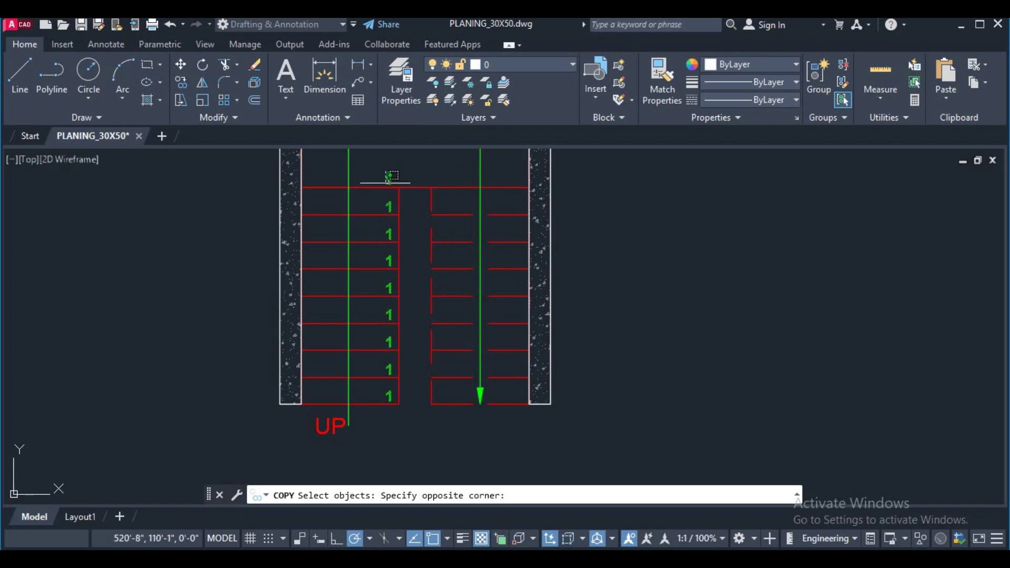
{"action": "left_click", "coordinate": [400, 175]}
{"action": "scroll", "coordinate": [397, 175], "scroll_direction": "up", "scroll_amount": 4}
{"action": "left_click", "coordinate": [360, 166]}
{"action": "left_click", "coordinate": [398, 182]}
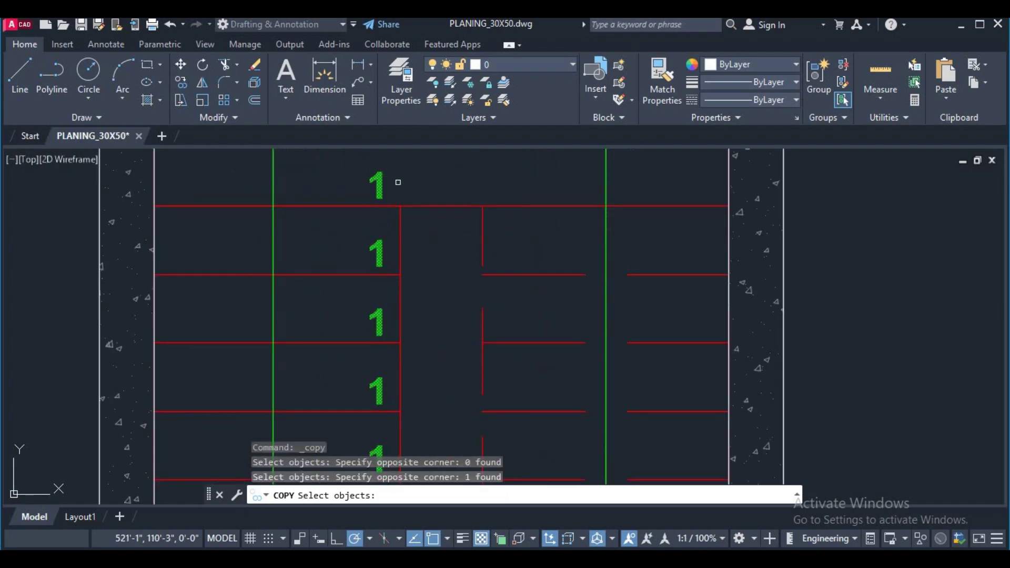
{"action": "key", "text": "Return"}
{"action": "scroll", "coordinate": [416, 224], "scroll_direction": "down", "scroll_amount": 2}
{"action": "left_click", "coordinate": [705, 233]}
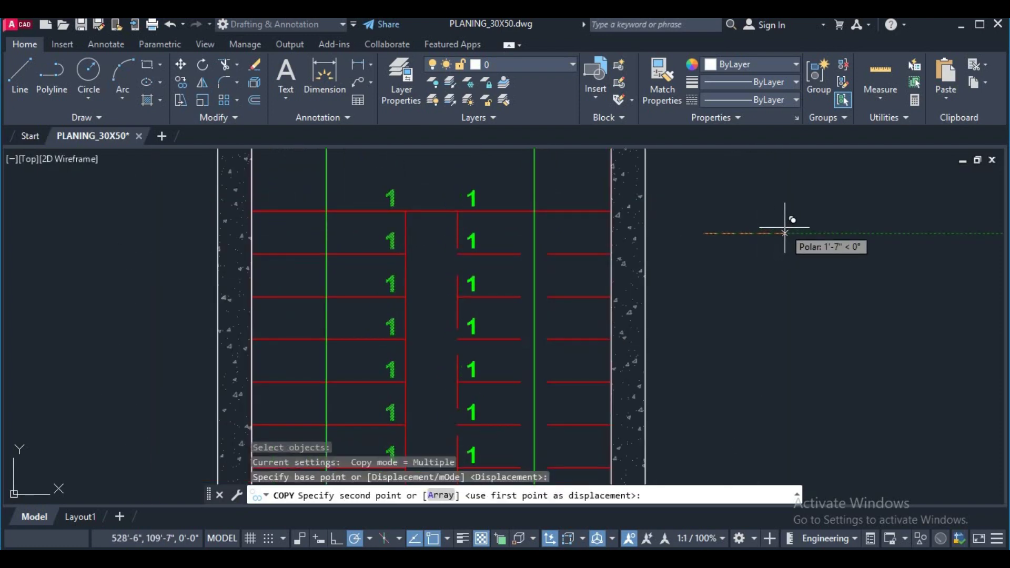
{"action": "left_click", "coordinate": [785, 233]}
{"action": "key", "text": "Return"}
Step: Explode the copied step-number array into separate 1 labels
{"action": "scroll", "coordinate": [717, 232], "scroll_direction": "down", "scroll_amount": 4}
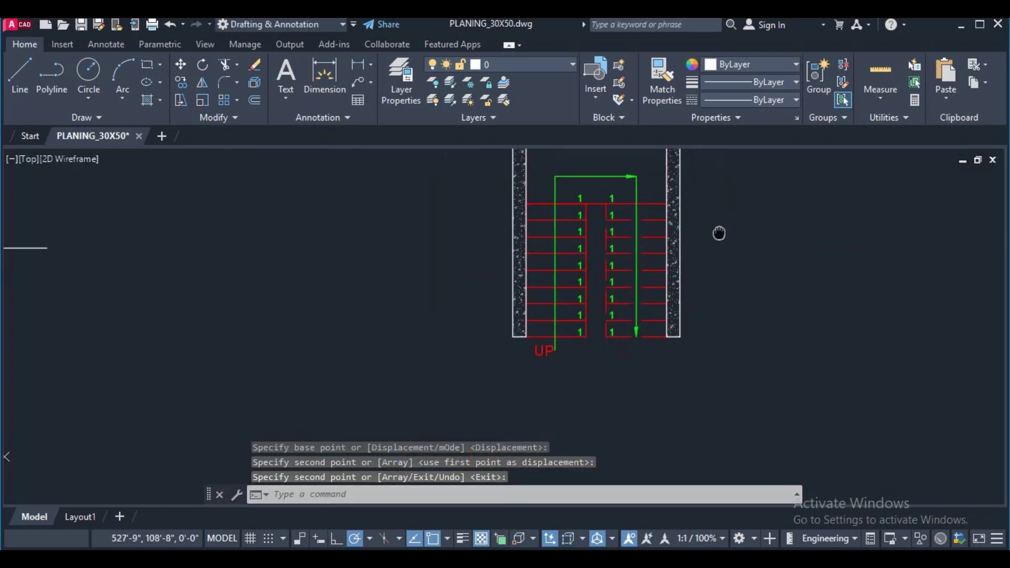
{"action": "scroll", "coordinate": [607, 330], "scroll_direction": "up", "scroll_amount": 4}
{"action": "type", "text": "x"}
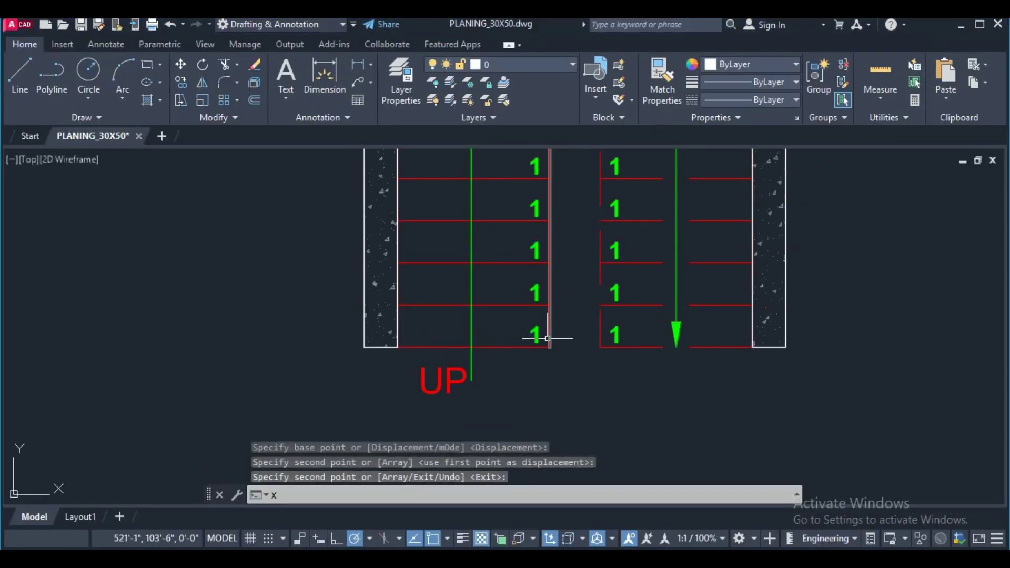
{"action": "key", "text": "Return"}
{"action": "left_click", "coordinate": [536, 333]}
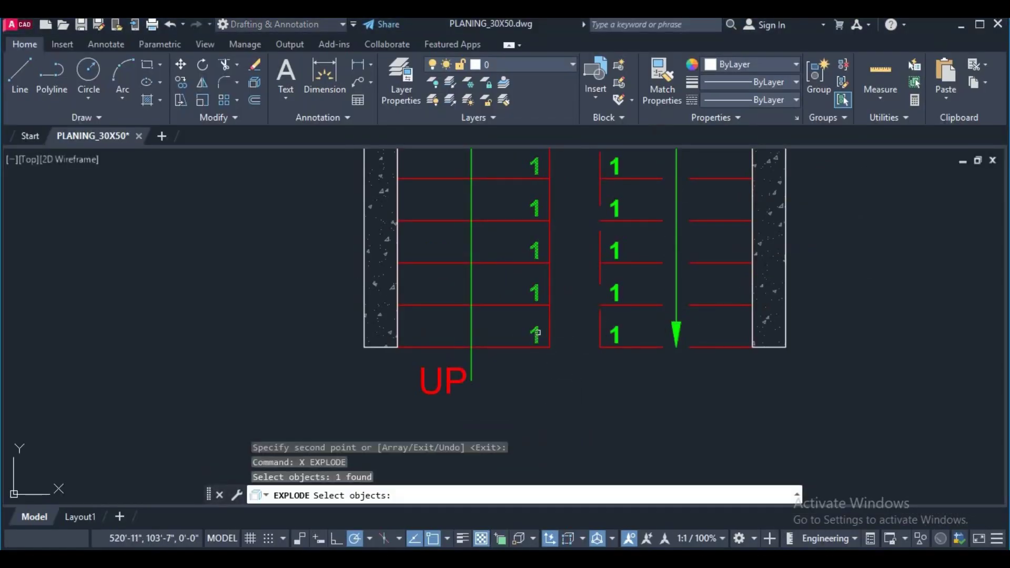
{"action": "key", "text": "Return"}
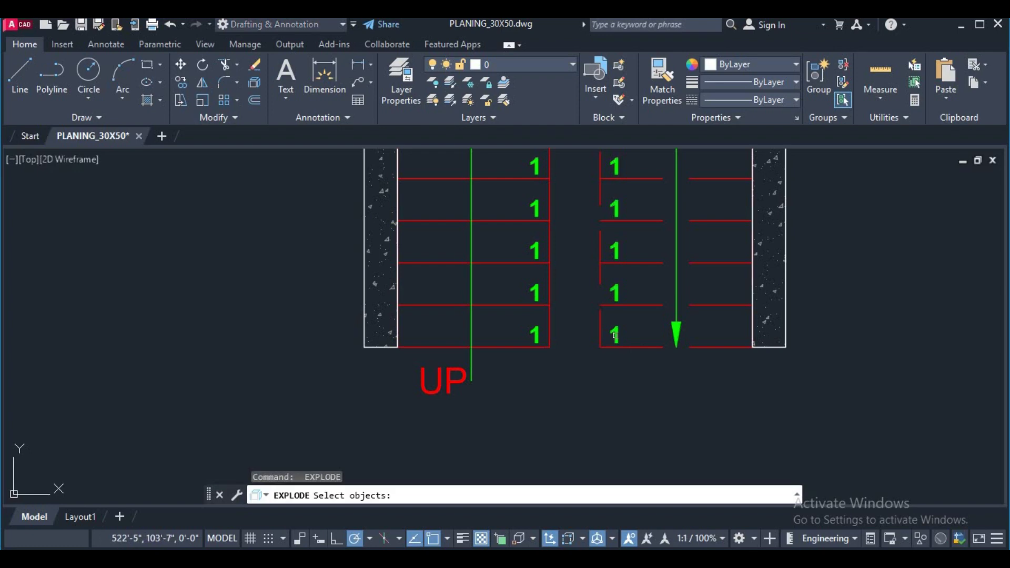
{"action": "left_click", "coordinate": [613, 339]}
{"action": "scroll", "coordinate": [621, 368], "scroll_direction": "down", "scroll_amount": 2}
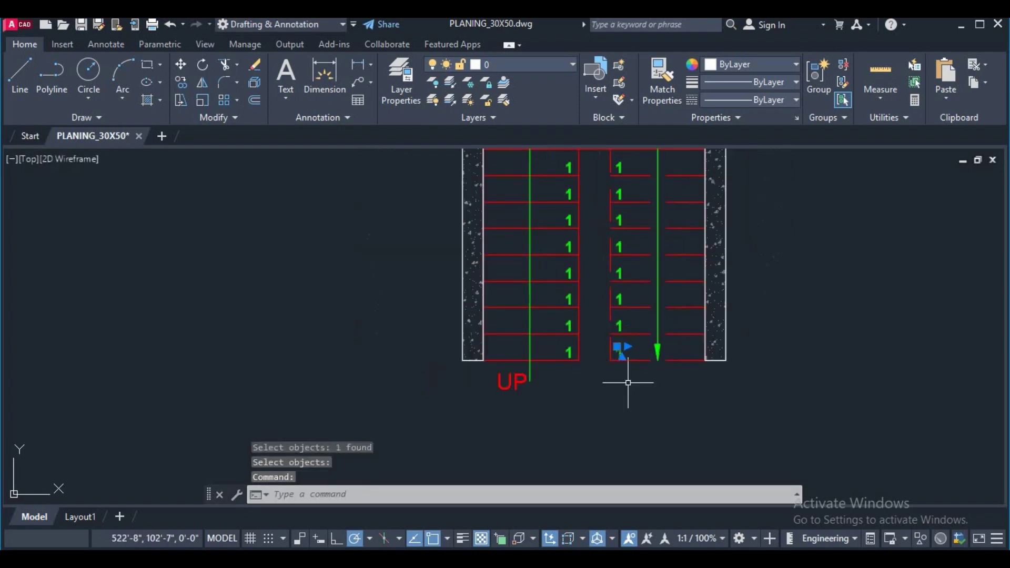
{"action": "scroll", "coordinate": [582, 385], "scroll_direction": "down", "scroll_amount": 2}
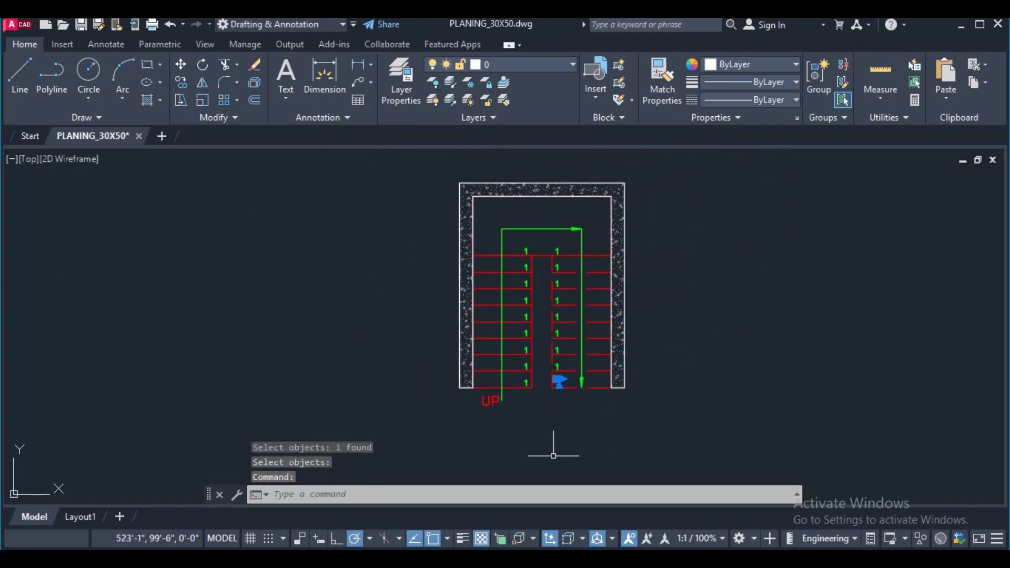
{"action": "scroll", "coordinate": [582, 264], "scroll_direction": "up", "scroll_amount": 2}
{"action": "key", "text": "Escape"}
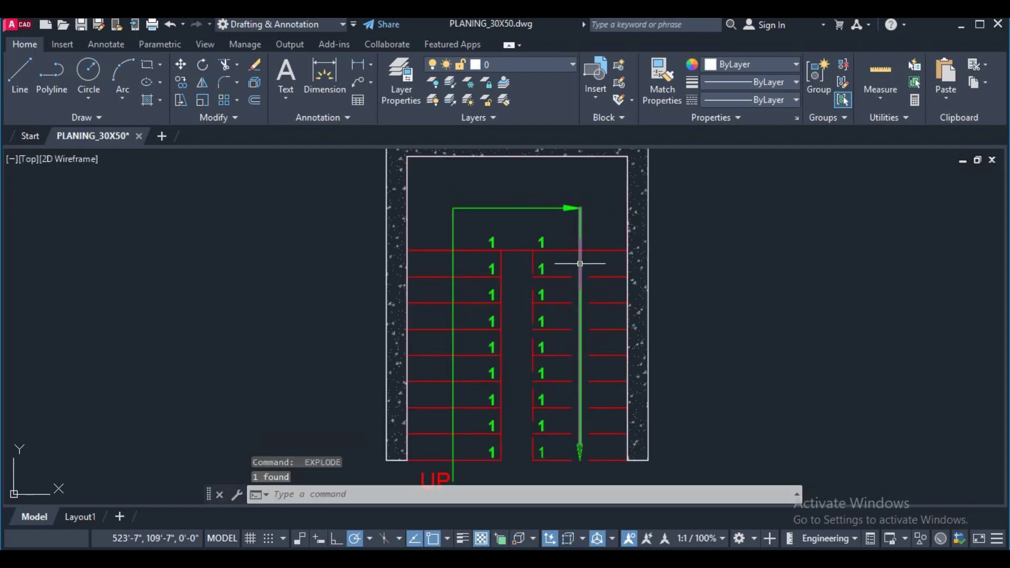
{"action": "type", "text": "x"}
{"action": "key", "text": "Return"}
{"action": "scroll", "coordinate": [553, 235], "scroll_direction": "up", "scroll_amount": 3}
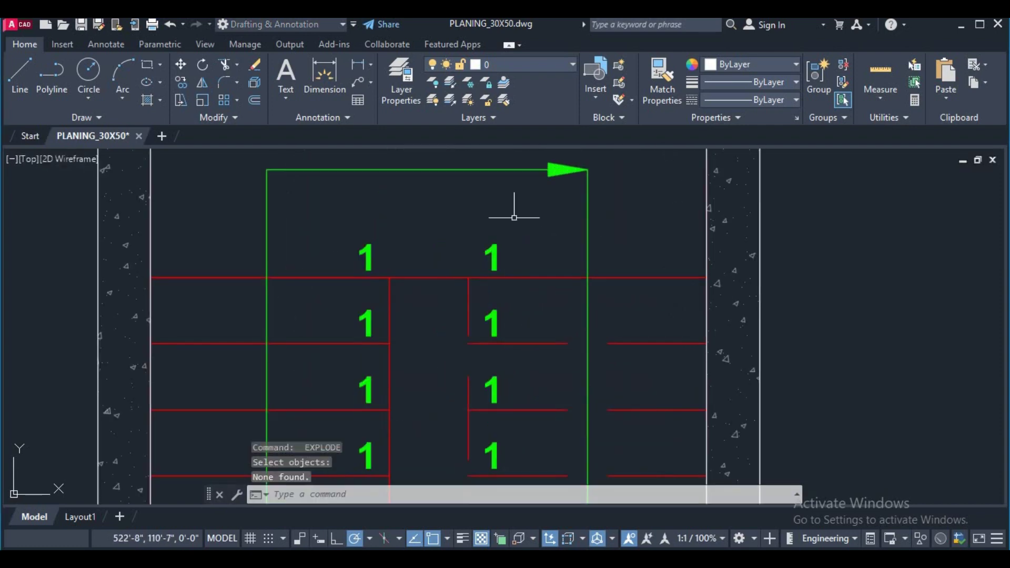
Step: Erase the extra 1 label above the right flight
{"action": "left_click", "coordinate": [522, 254]}
{"action": "left_click", "coordinate": [450, 213]}
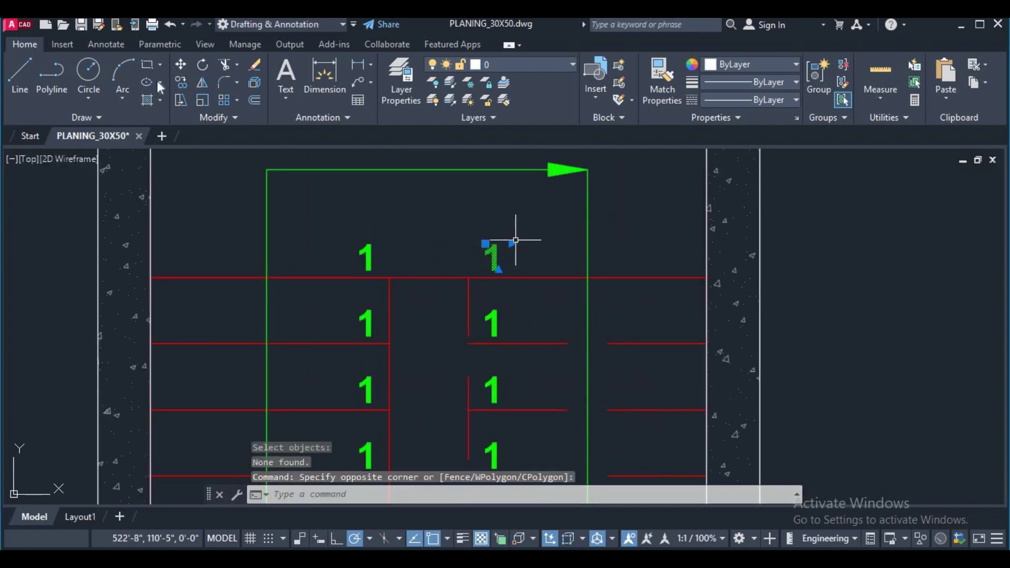
{"action": "left_click", "coordinate": [255, 64]}
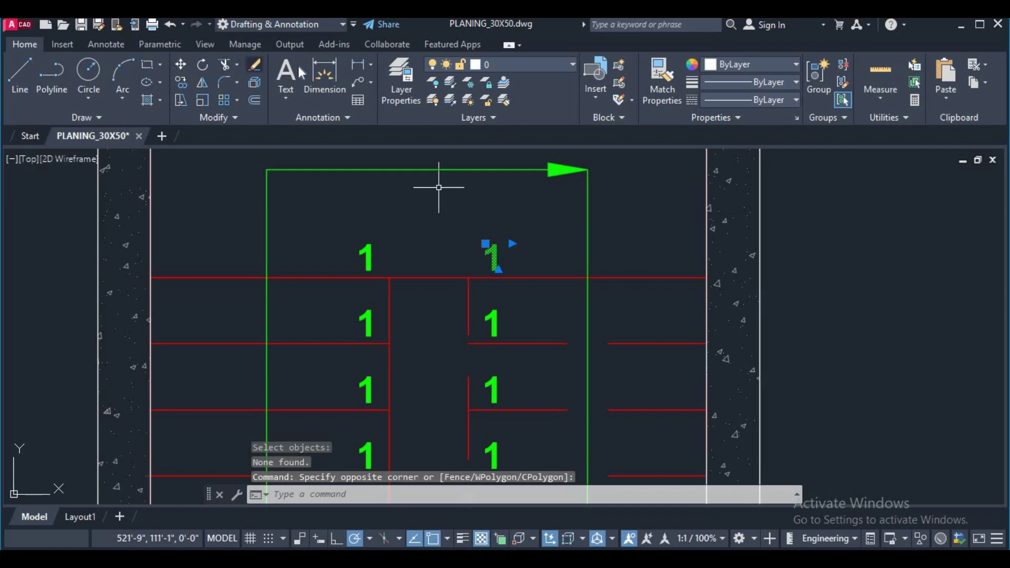
{"action": "scroll", "coordinate": [518, 259], "scroll_direction": "down", "scroll_amount": 5}
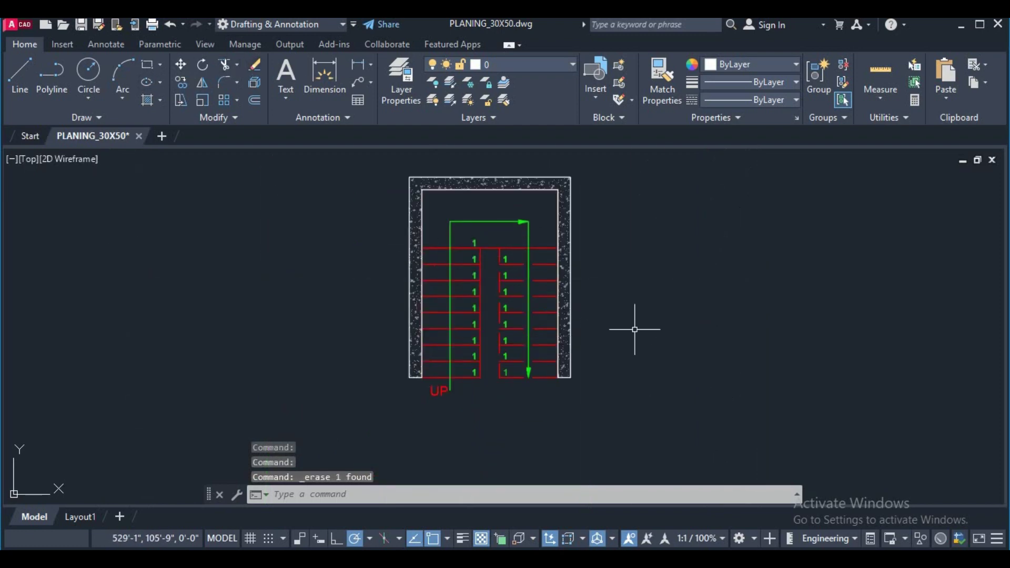
{"action": "scroll", "coordinate": [550, 348], "scroll_direction": "up", "scroll_amount": 1}
{"action": "scroll", "coordinate": [526, 362], "scroll_direction": "up", "scroll_amount": 4}
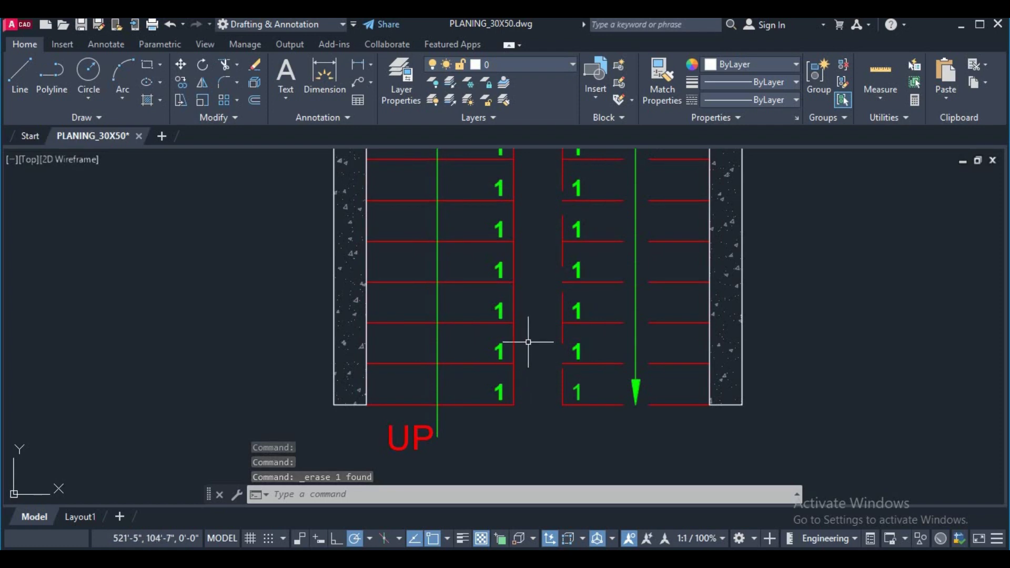
{"action": "scroll", "coordinate": [528, 342], "scroll_direction": "down", "scroll_amount": 1}
{"action": "scroll", "coordinate": [497, 348], "scroll_direction": "down", "scroll_amount": 1}
Step: Start TCOUNT and pick the first four left-flight step labels from the bottom up
{"action": "type", "text": "TC"}
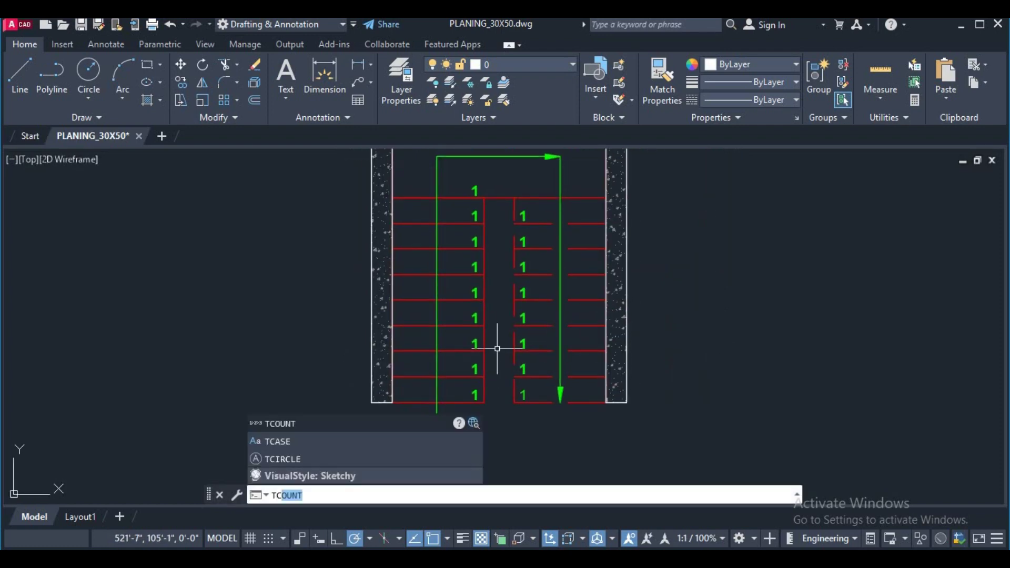
{"action": "left_click", "coordinate": [280, 421]}
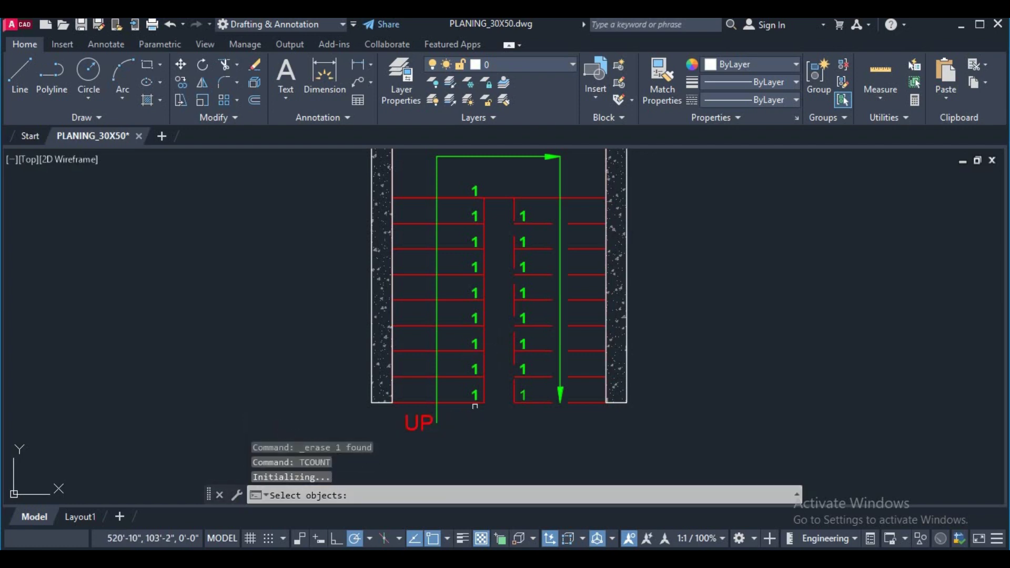
{"action": "scroll", "coordinate": [476, 393], "scroll_direction": "up", "scroll_amount": 3}
{"action": "left_click", "coordinate": [468, 377]}
{"action": "left_click", "coordinate": [466, 308]}
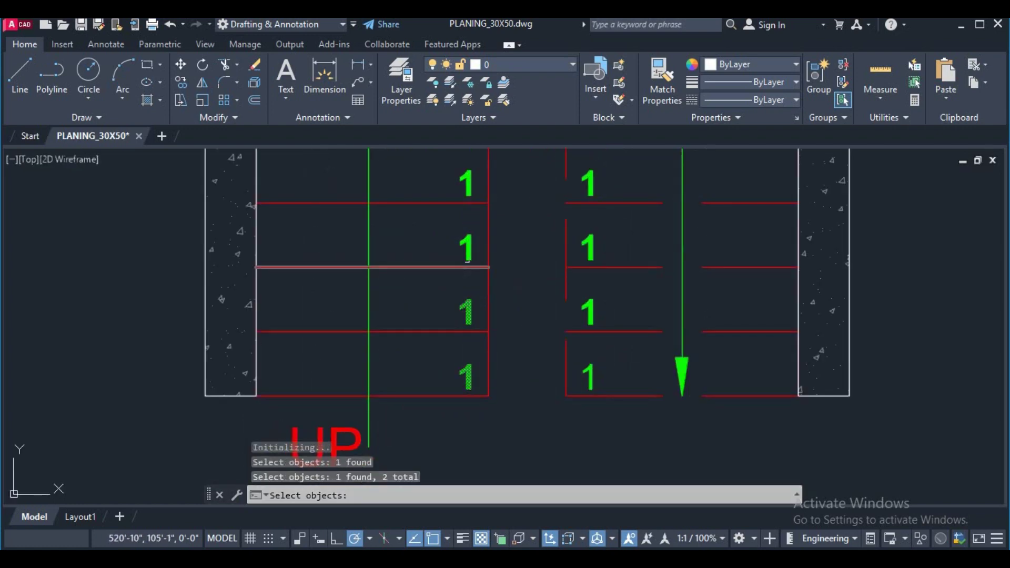
{"action": "left_click", "coordinate": [462, 243]}
{"action": "middle_click_drag", "start_coordinate": [461, 239], "coordinate": [460, 386]}
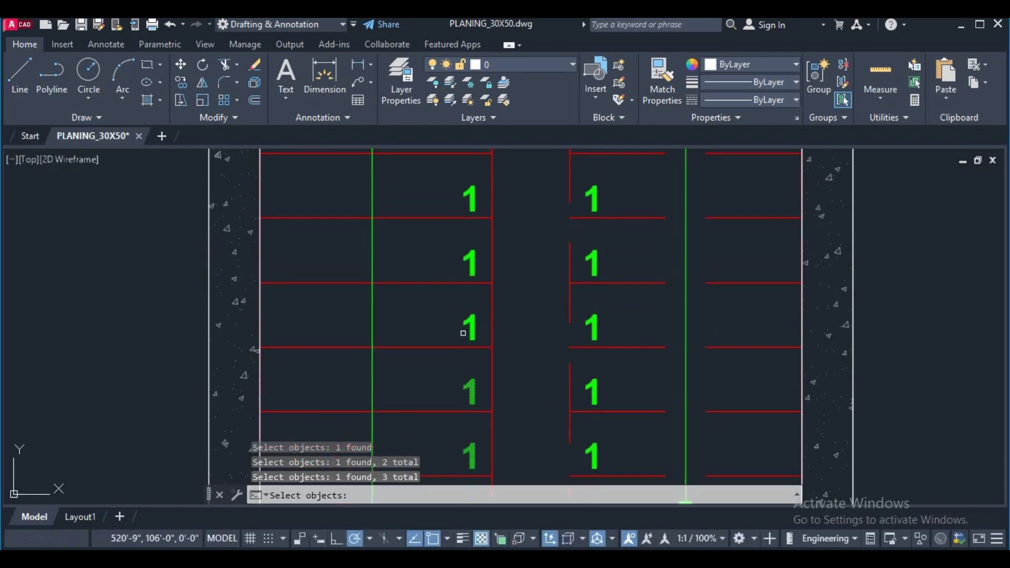
{"action": "left_click", "coordinate": [466, 326]}
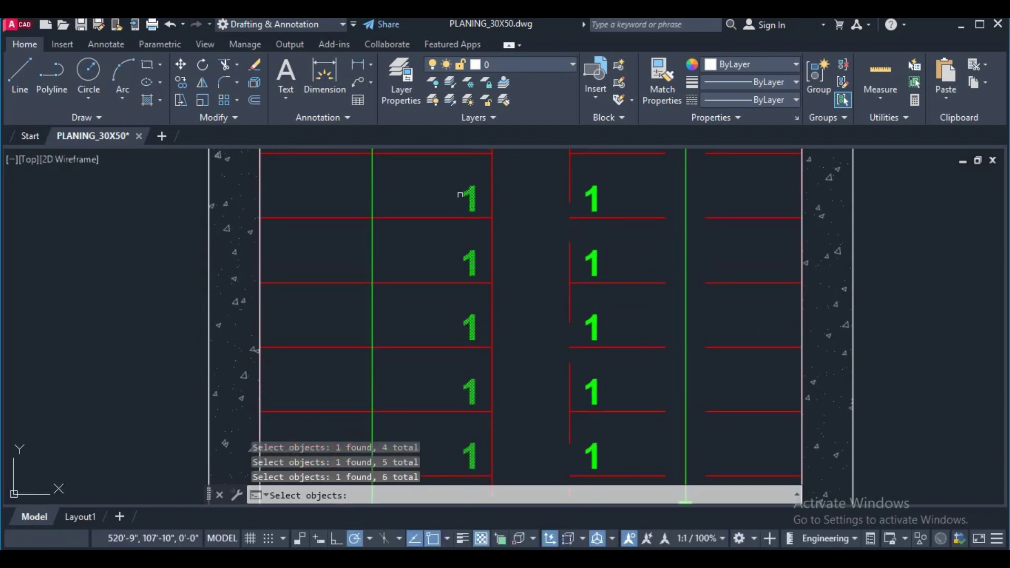
Step: Continue picking left-flight step labels in order up to the top landing
{"action": "middle_click_drag", "start_coordinate": [459, 195], "coordinate": [454, 158]}
{"action": "left_click", "coordinate": [453, 290]}
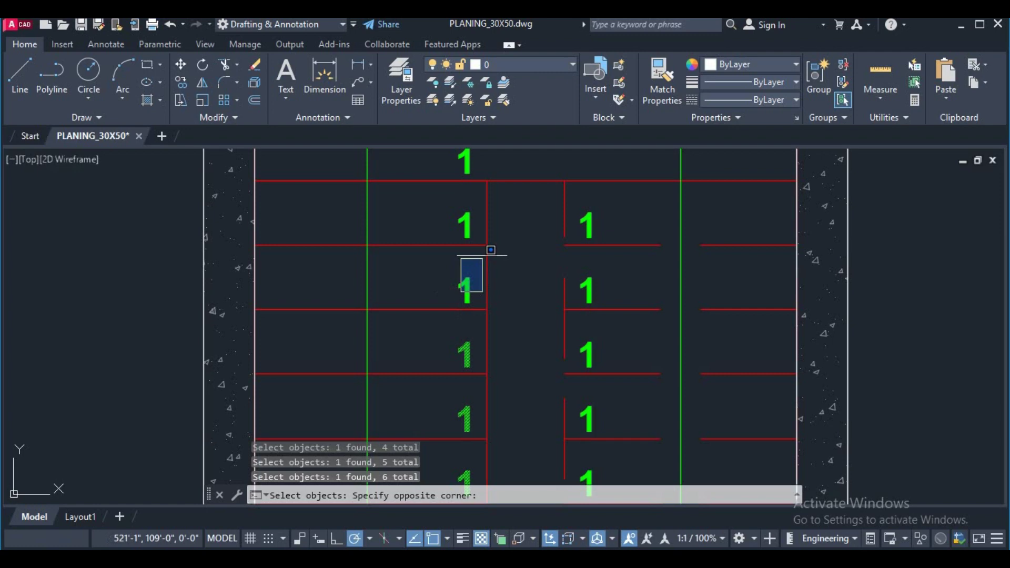
{"action": "left_click", "coordinate": [467, 282]}
{"action": "left_click", "coordinate": [467, 289]}
{"action": "left_click", "coordinate": [469, 222]}
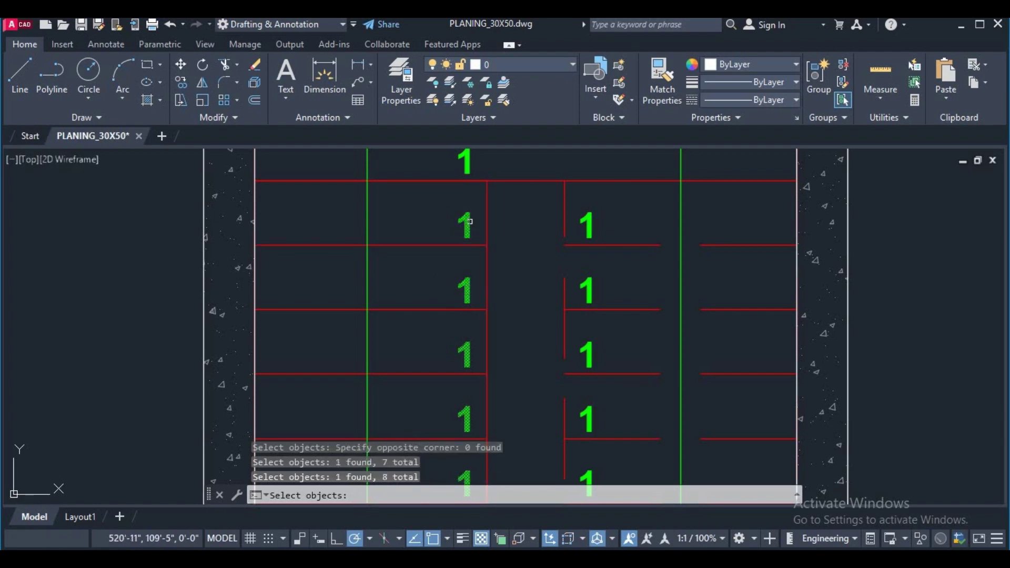
{"action": "left_click", "coordinate": [465, 161]}
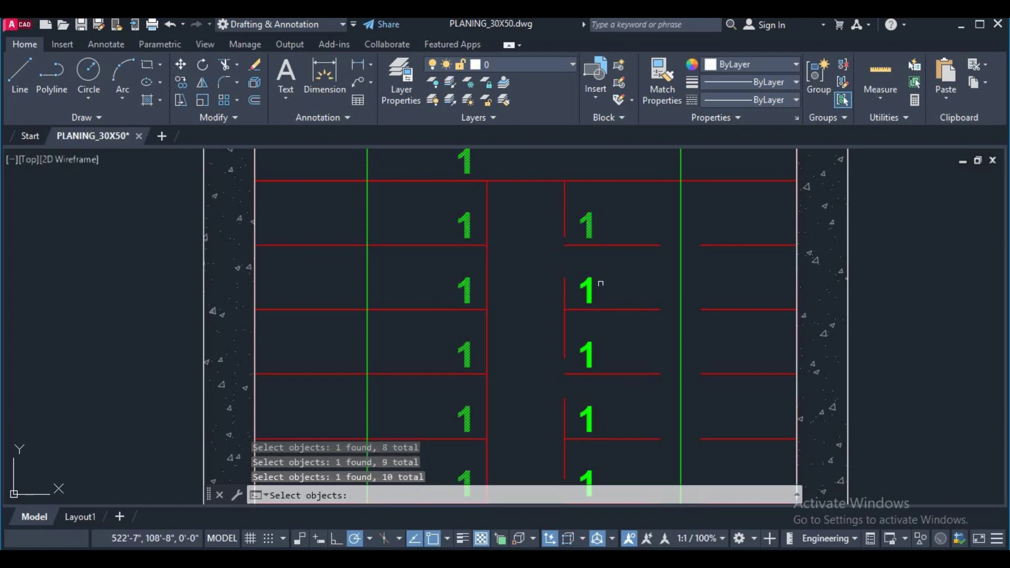
Step: Pick the right flight's labels, finish selection, and keep Select-order sorting
{"action": "middle_click_drag", "start_coordinate": [594, 360], "coordinate": [576, 270]}
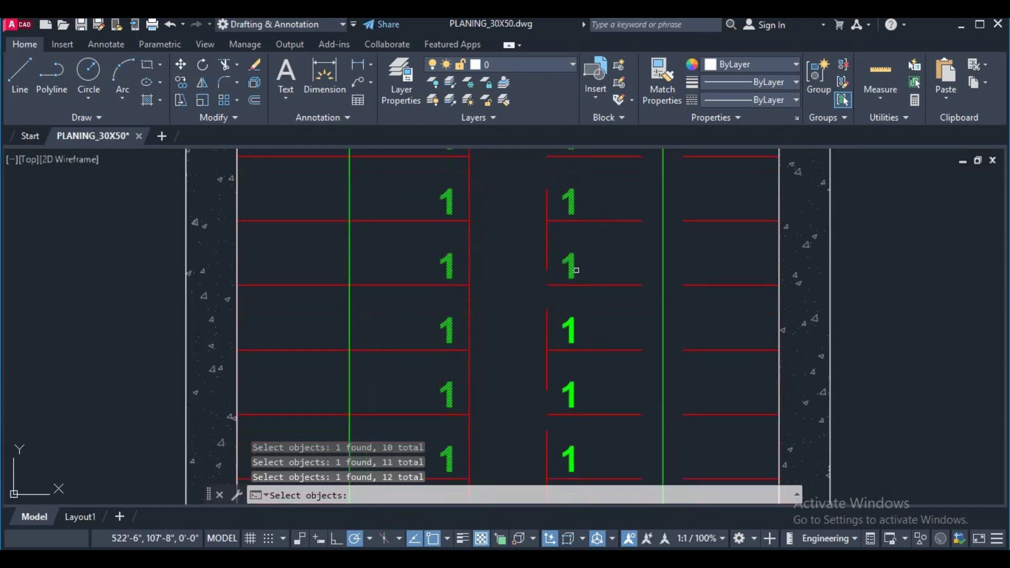
{"action": "mouse_move", "coordinate": [589, 393]}
{"action": "middle_mouse_down"}
{"action": "mouse_move", "coordinate": [569, 410]}
{"action": "mouse_move", "coordinate": [553, 293]}
{"action": "middle_mouse_up"}
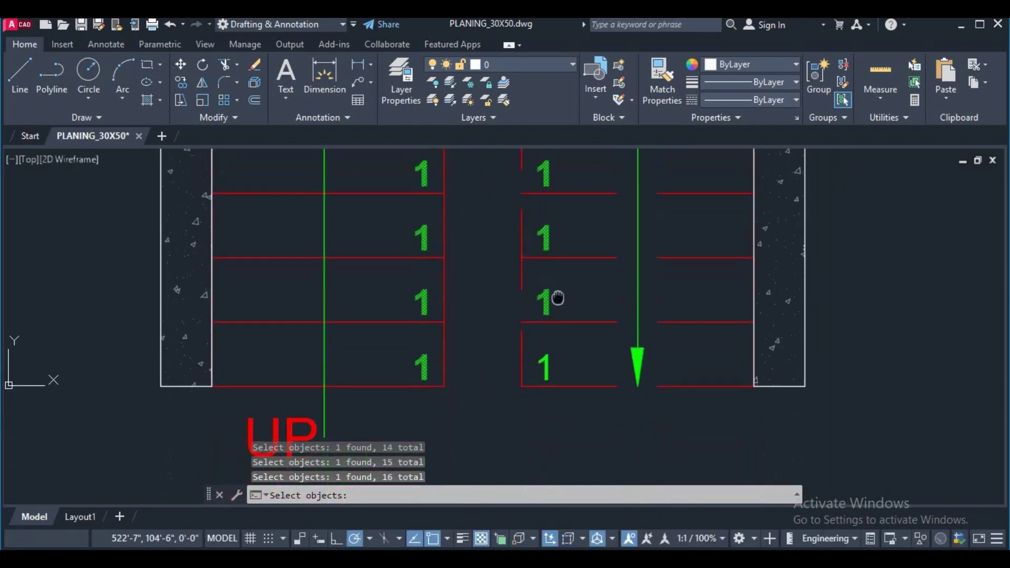
{"action": "left_click", "coordinate": [549, 361]}
{"action": "scroll", "coordinate": [549, 361], "scroll_direction": "down", "scroll_amount": 2}
{"action": "scroll", "coordinate": [549, 358], "scroll_direction": "down", "scroll_amount": 2}
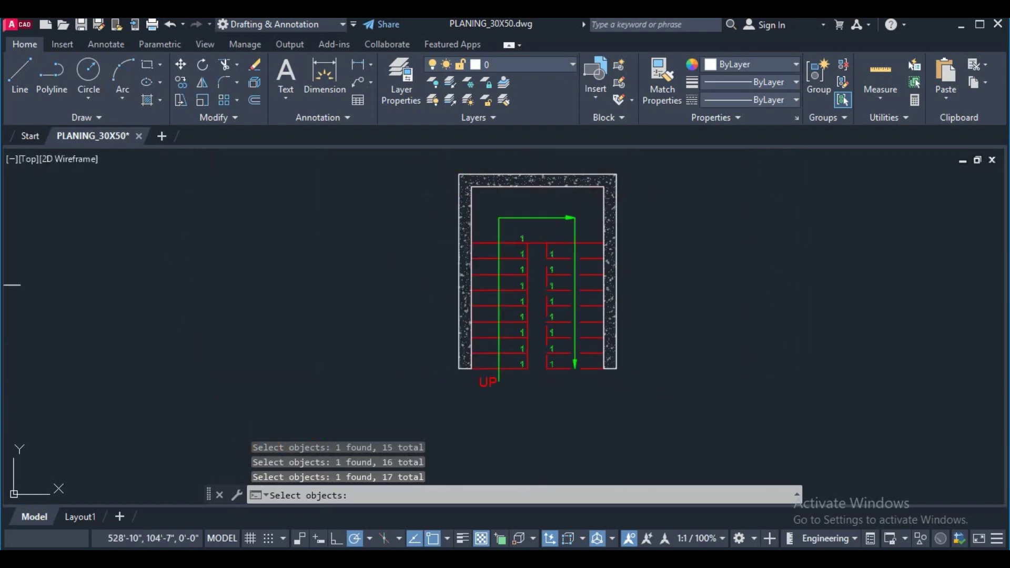
{"action": "key", "text": "Return"}
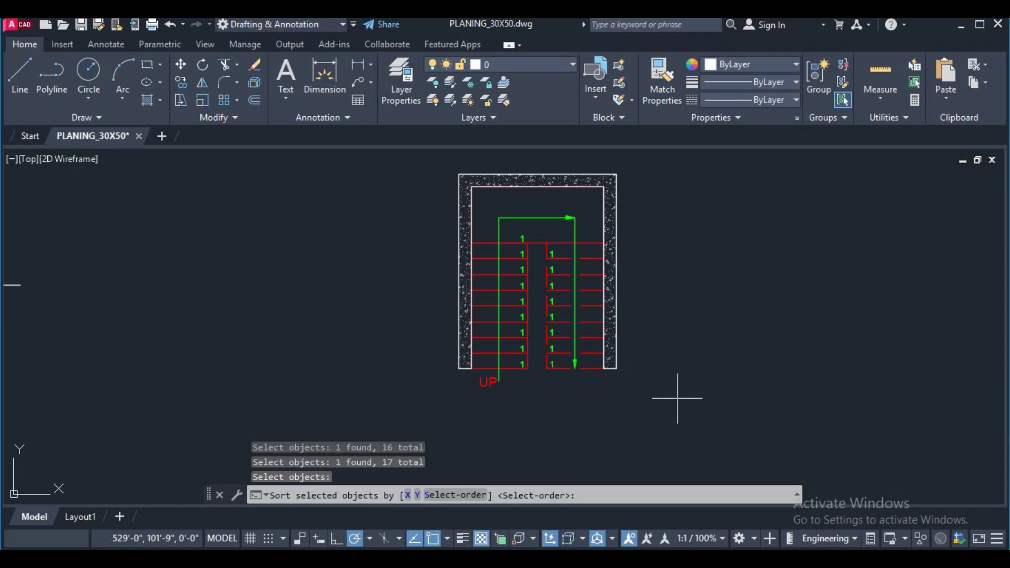
{"action": "key", "text": "Return"}
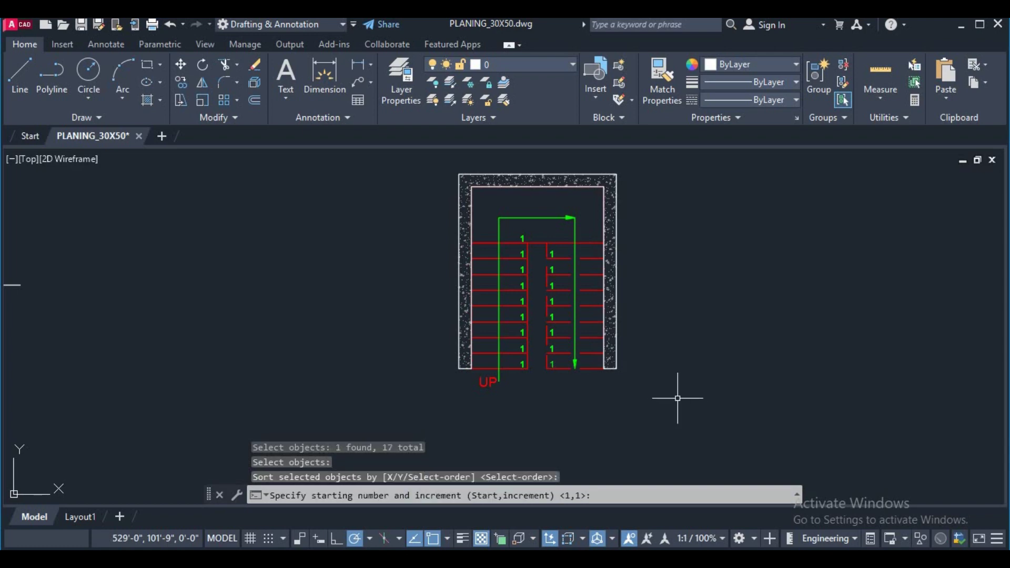
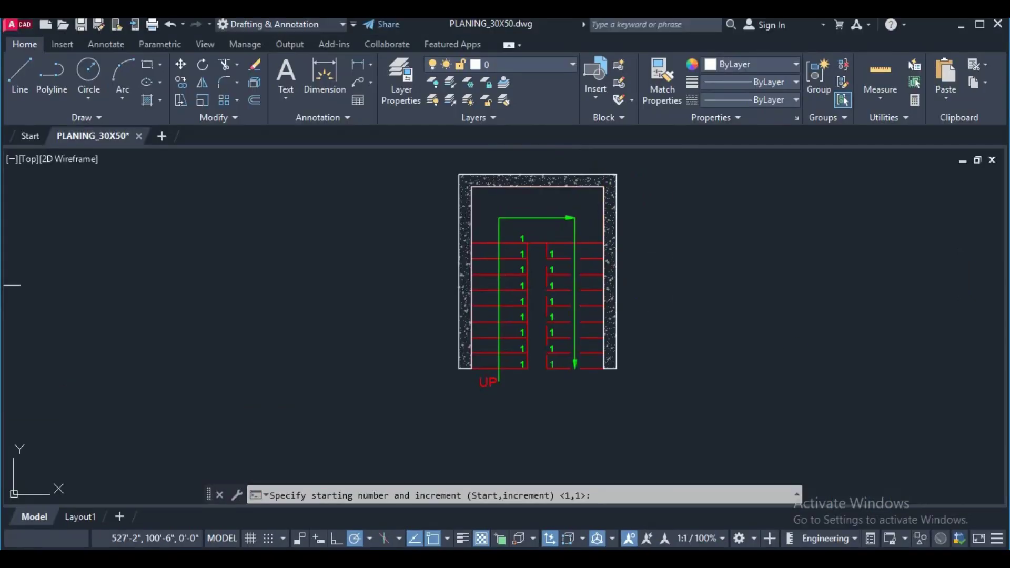
Step: Renumber the stair treads 1–17 with TCOUNT: start 1, increment 1, Overwrite
{"action": "key", "text": "Return"}
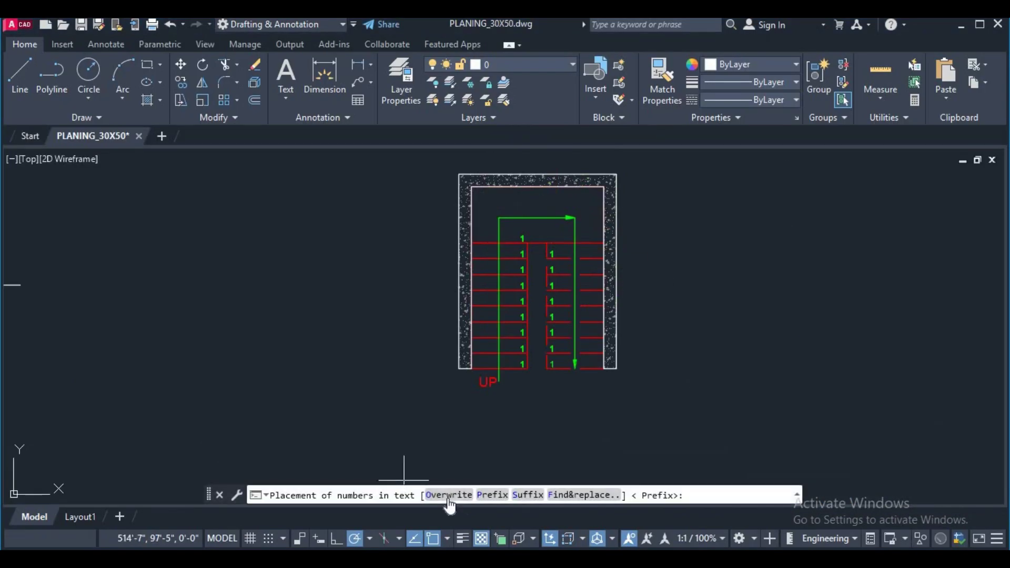
{"action": "left_click", "coordinate": [449, 495]}
{"action": "key", "text": "Return"}
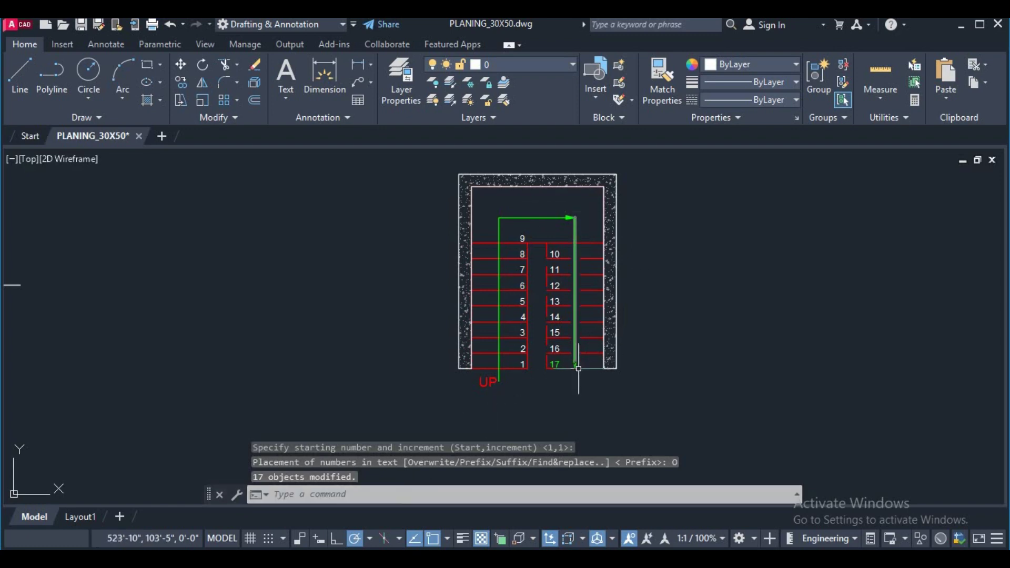
{"action": "scroll", "coordinate": [573, 368], "scroll_direction": "up", "scroll_amount": 2}
{"action": "scroll", "coordinate": [550, 379], "scroll_direction": "up", "scroll_amount": 4}
{"action": "scroll", "coordinate": [550, 379], "scroll_direction": "down", "scroll_amount": 7}
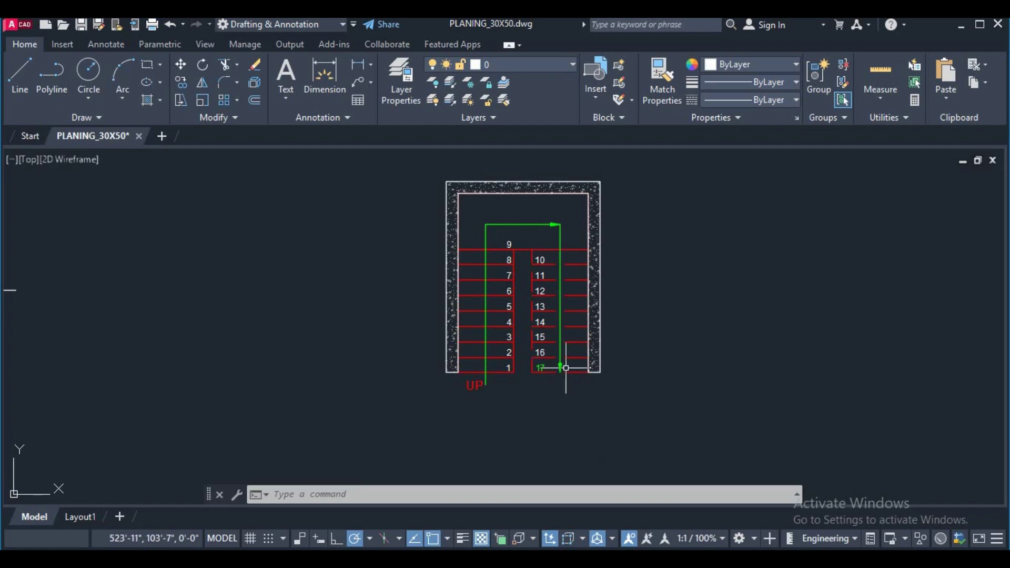
{"action": "middle_click_drag", "start_coordinate": [566, 368], "coordinate": [444, 361]}
{"action": "mouse_move", "coordinate": [591, 361]}
{"action": "middle_mouse_down"}
{"action": "mouse_move", "coordinate": [537, 379]}
{"action": "mouse_move", "coordinate": [472, 365]}
{"action": "middle_mouse_up"}
Step: Draw a 3' vertical line to the right of the numbered stair
{"action": "type", "text": "l"}
{"action": "key", "text": "Return"}
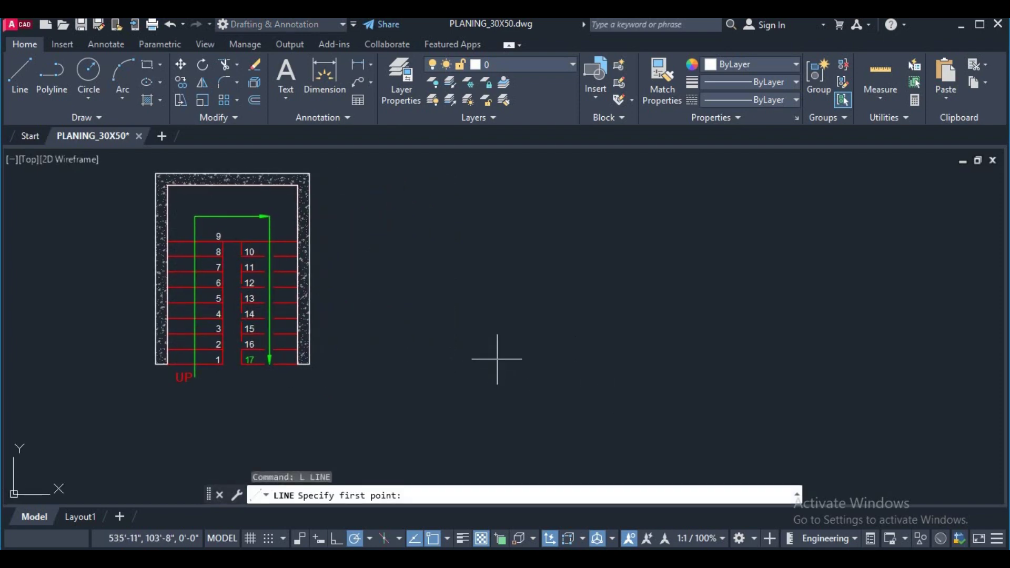
{"action": "left_click", "coordinate": [497, 360]}
{"action": "type", "text": "3"}
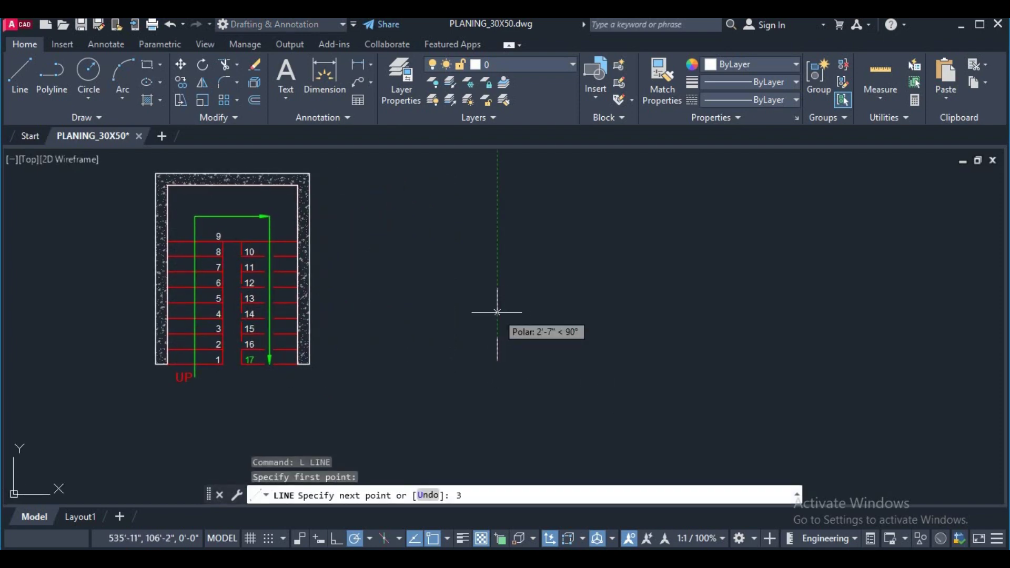
{"action": "type", "text": "'"}
{"action": "key", "text": "Return"}
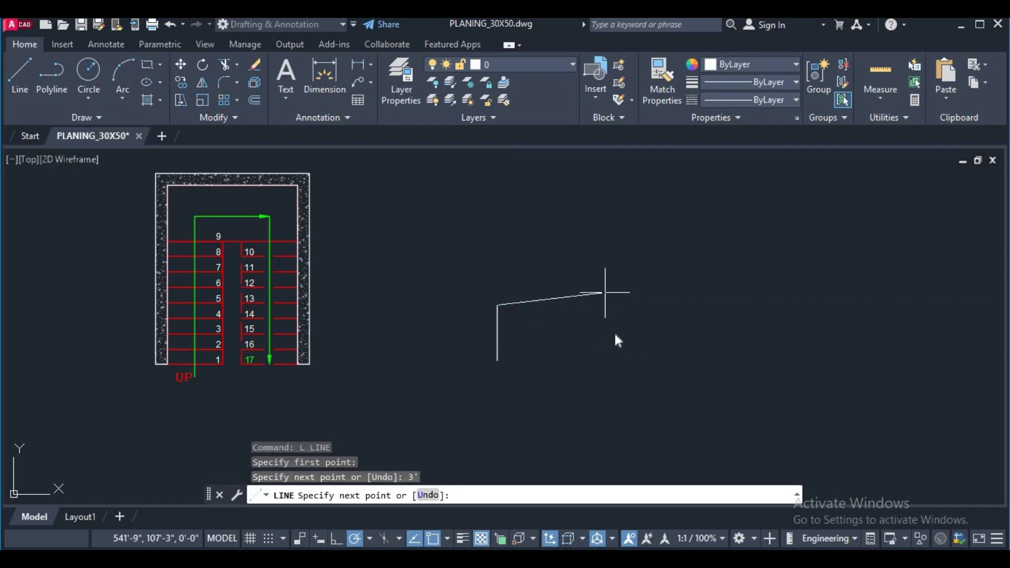
{"action": "right_click", "coordinate": [604, 292]}
{"action": "left_click", "coordinate": [644, 319]}
Step: Offset the vertical line 10 to the right three times, making four parallel lines
{"action": "type", "text": "o"}
{"action": "key", "text": "Return"}
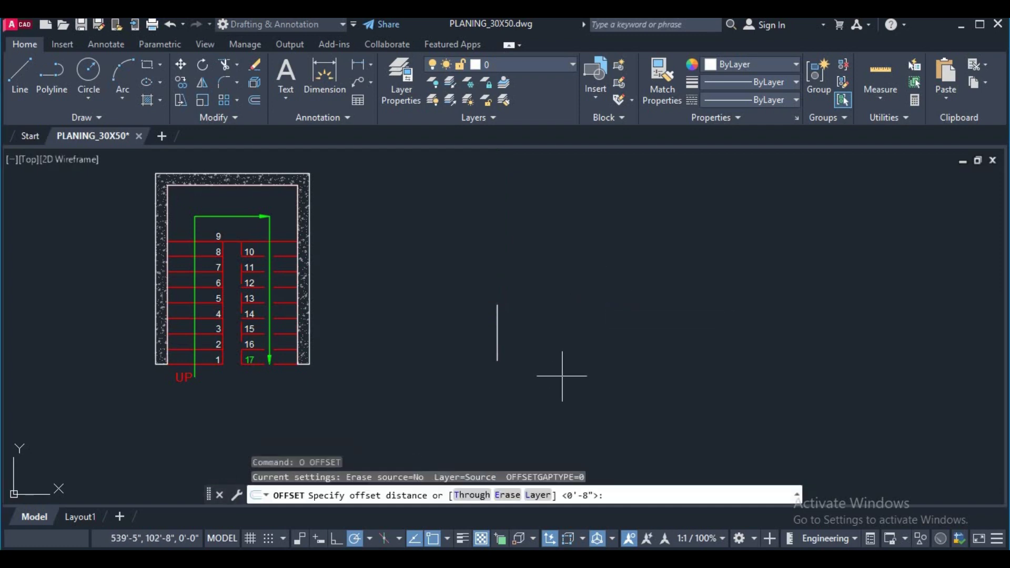
{"action": "key", "text": "Return"}
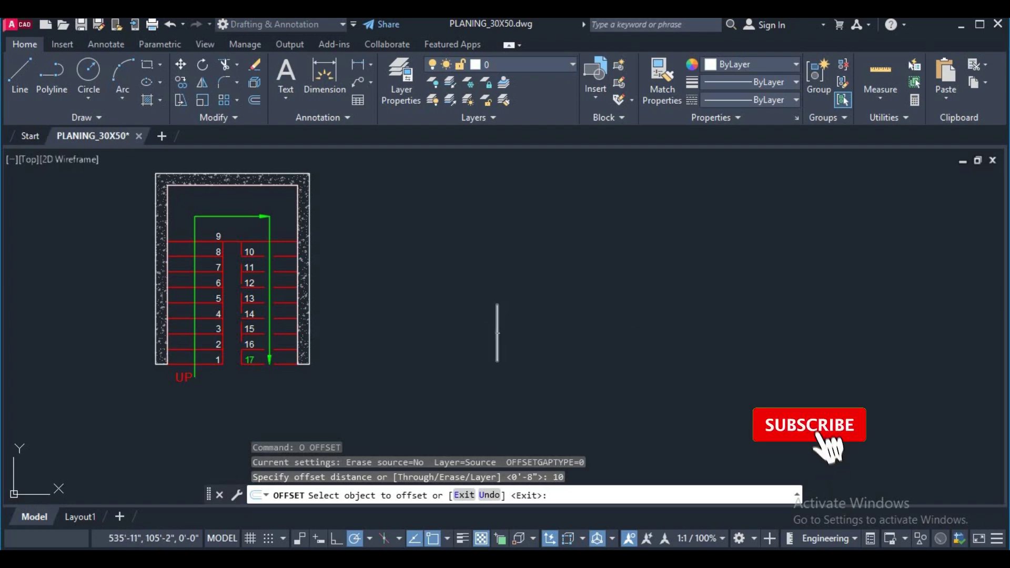
{"action": "left_click", "coordinate": [497, 333]}
{"action": "left_click", "coordinate": [509, 333]}
{"action": "left_click", "coordinate": [513, 333]}
{"action": "left_click", "coordinate": [543, 329]}
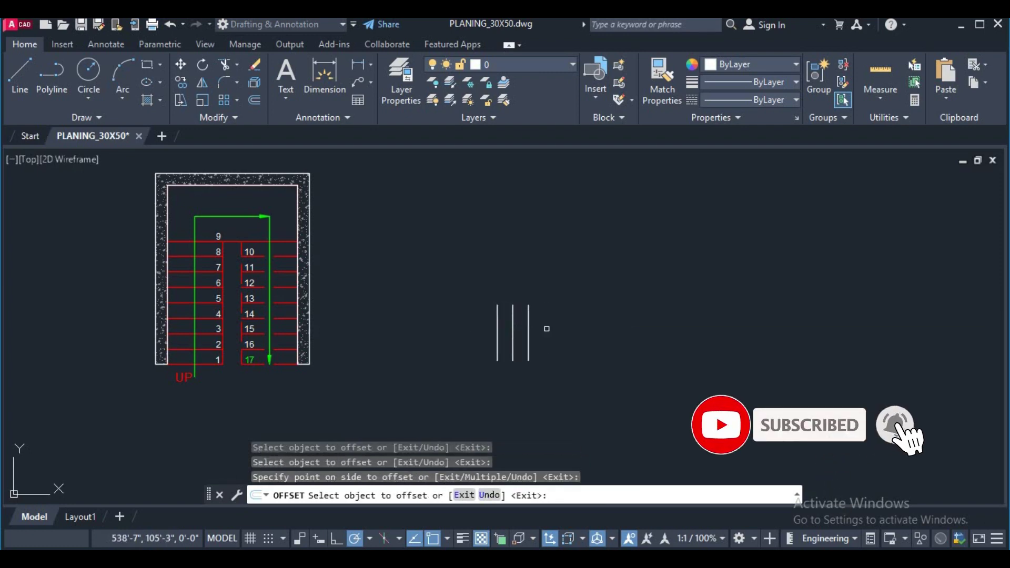
{"action": "left_click", "coordinate": [541, 322]}
{"action": "right_click", "coordinate": [604, 260]}
{"action": "left_click", "coordinate": [611, 282]}
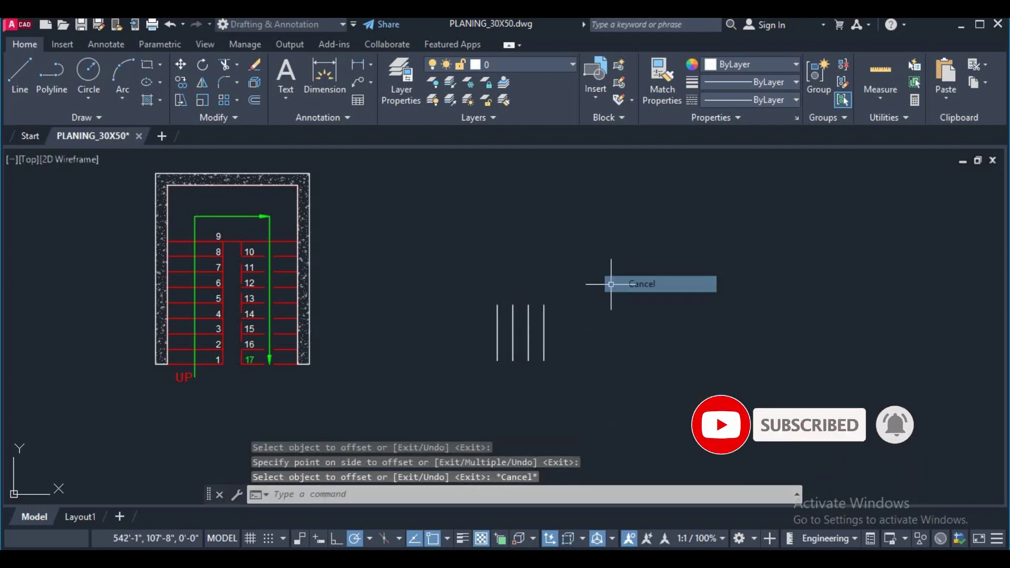
Step: Draw a 3' horizontal line running right from the fourth line's top
{"action": "type", "text": "l"}
{"action": "key", "text": "Return"}
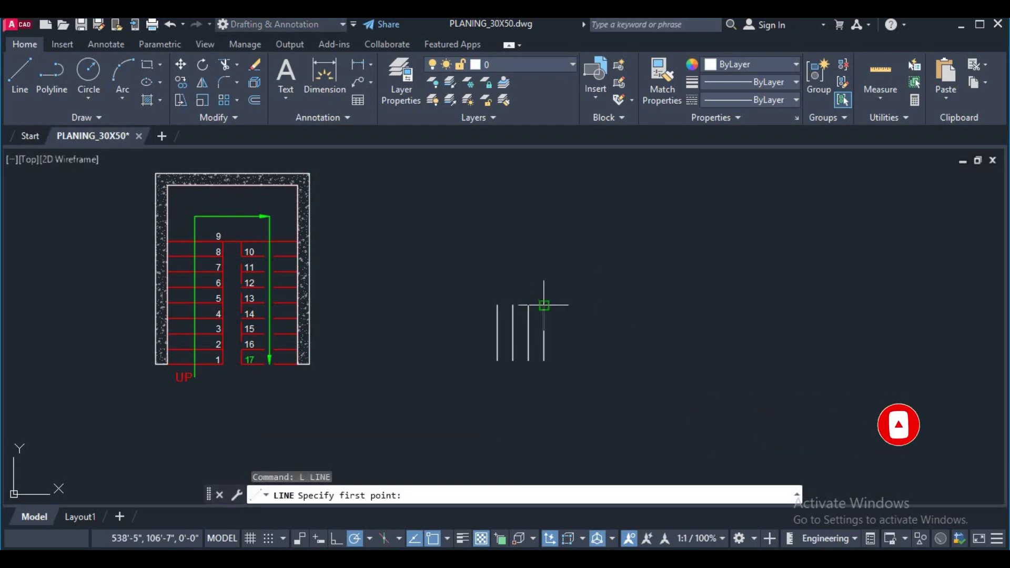
{"action": "left_click", "coordinate": [545, 305]}
{"action": "type", "text": "3"}
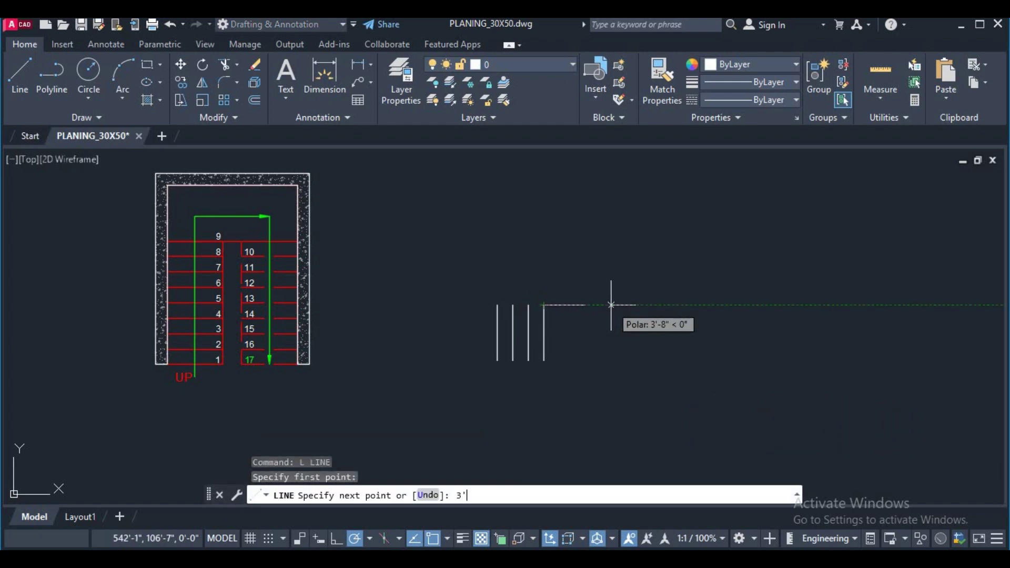
{"action": "key", "text": "Return"}
{"action": "right_click", "coordinate": [671, 264]}
{"action": "left_click", "coordinate": [691, 282]}
{"action": "middle_click_drag", "start_coordinate": [613, 341], "coordinate": [625, 361]}
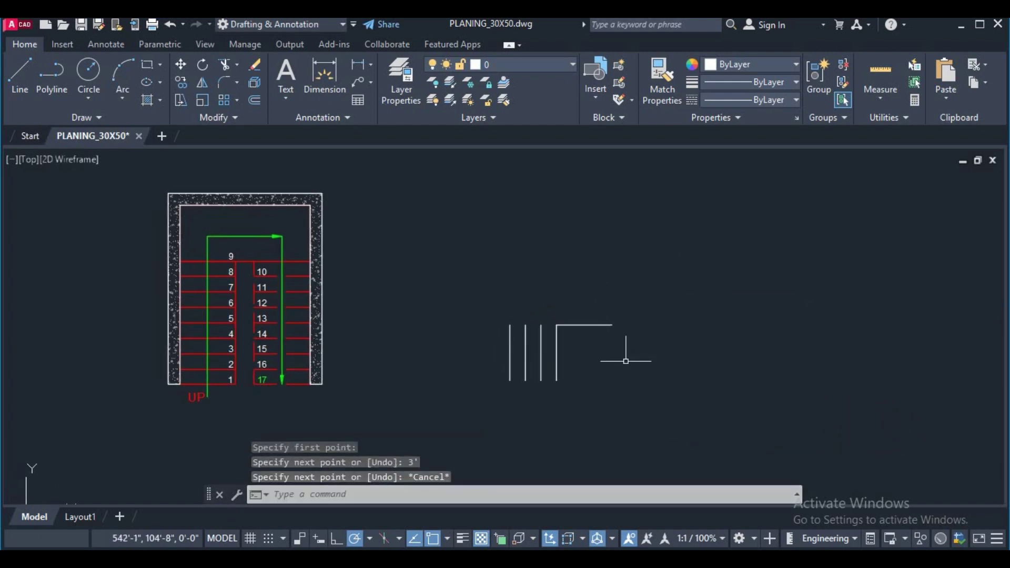
Step: Offset the horizontal line at distance 10 using Multiple mode
{"action": "type", "text": "o"}
{"action": "key", "text": "Return"}
{"action": "type", "text": "10"}
{"action": "key", "text": "Return"}
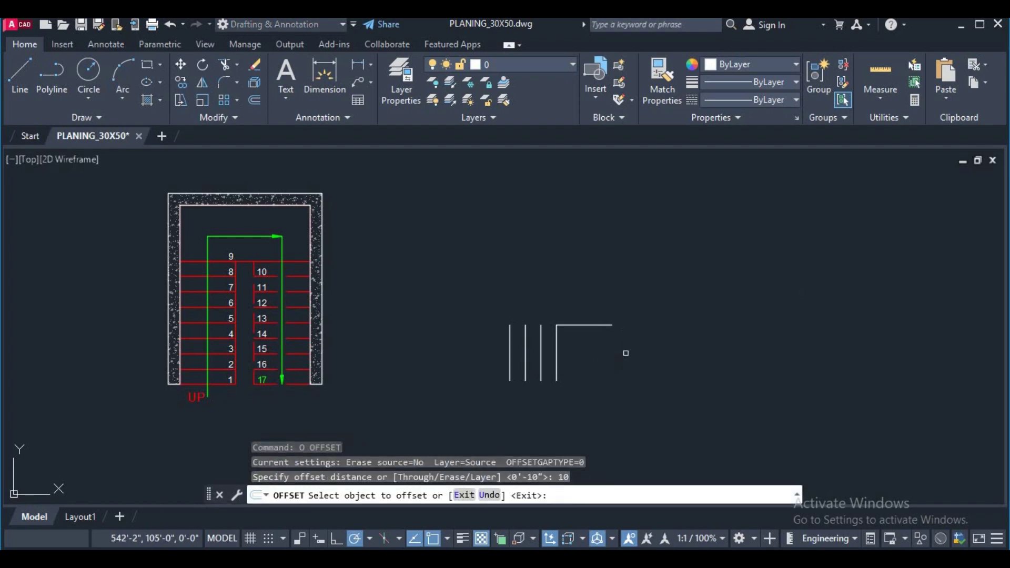
{"action": "left_click", "coordinate": [580, 323]}
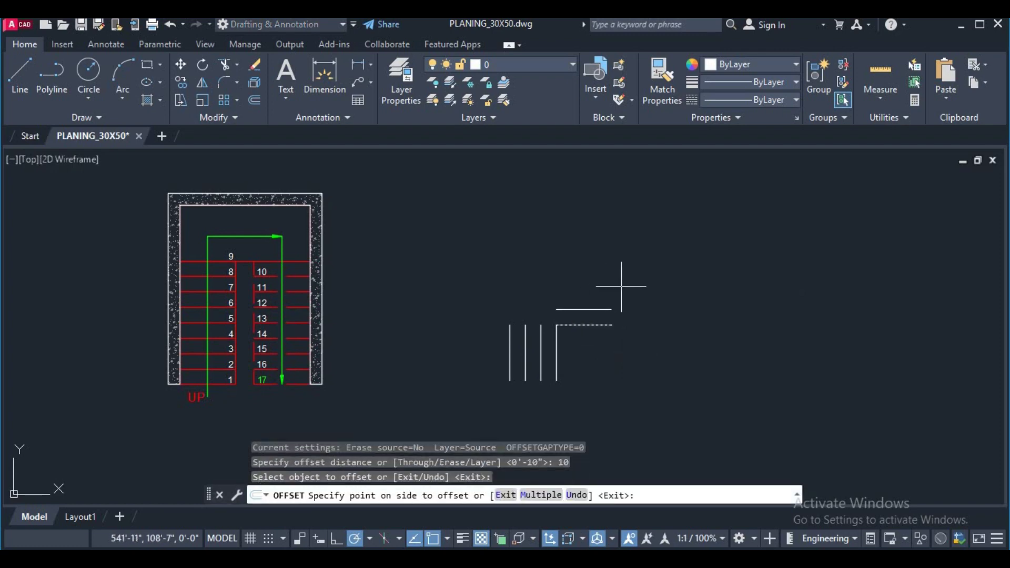
{"action": "type", "text": "m"}
{"action": "key", "text": "Return"}
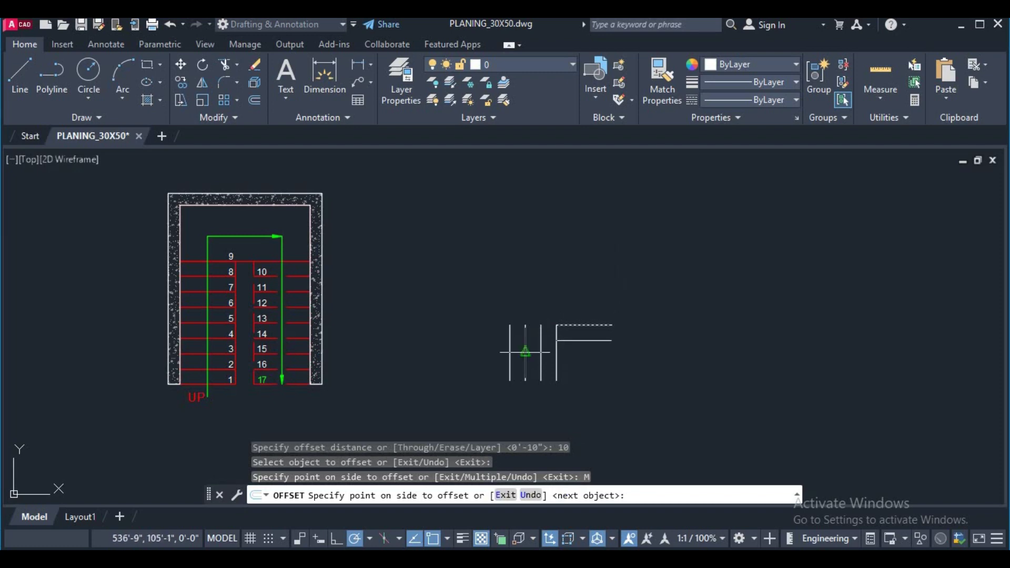
Step: Stack five tread lines upward above the horizontal line, each 10 apart
{"action": "left_click", "coordinate": [581, 270]}
{"action": "left_click", "coordinate": [581, 271]}
{"action": "left_click", "coordinate": [581, 270]}
{"action": "left_click", "coordinate": [581, 271]}
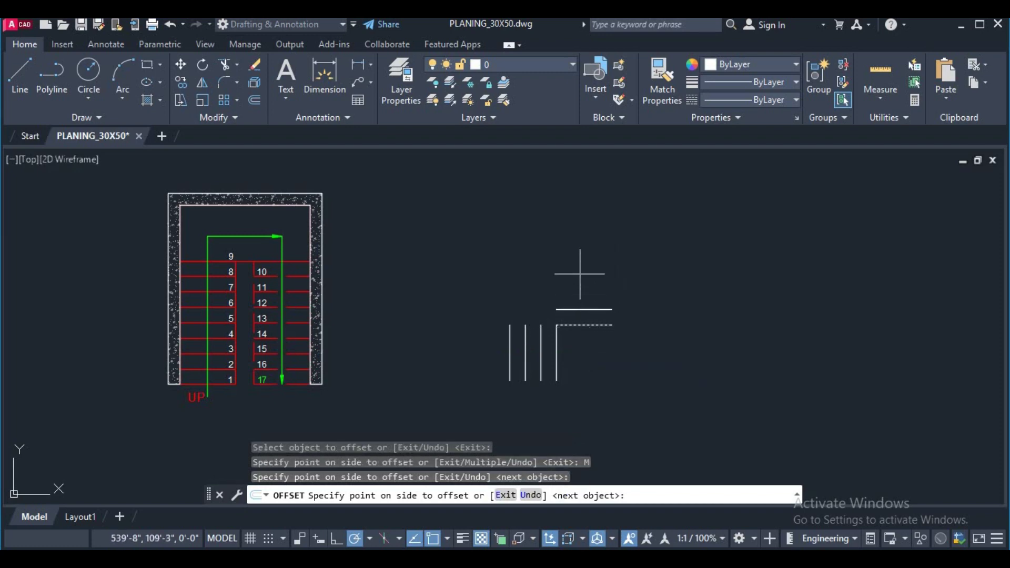
{"action": "middle_click_drag", "start_coordinate": [582, 193], "coordinate": [588, 307]}
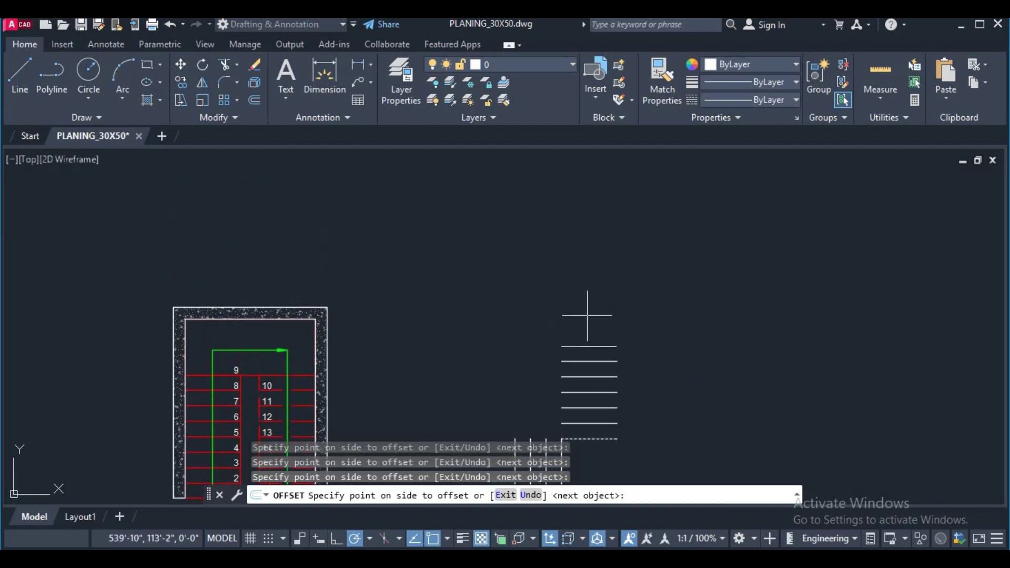
{"action": "left_click", "coordinate": [586, 237]}
{"action": "left_click", "coordinate": [586, 214]}
{"action": "left_click", "coordinate": [587, 214]}
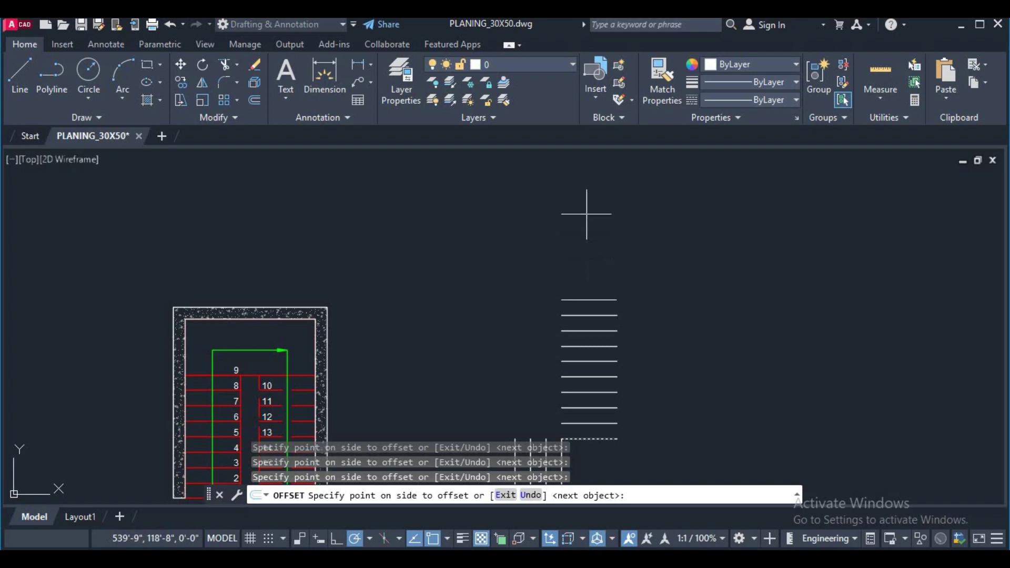
{"action": "left_click", "coordinate": [585, 185]}
{"action": "middle_click_drag", "start_coordinate": [585, 190], "coordinate": [595, 238]}
{"action": "left_click", "coordinate": [637, 253]}
{"action": "right_click", "coordinate": [639, 256]}
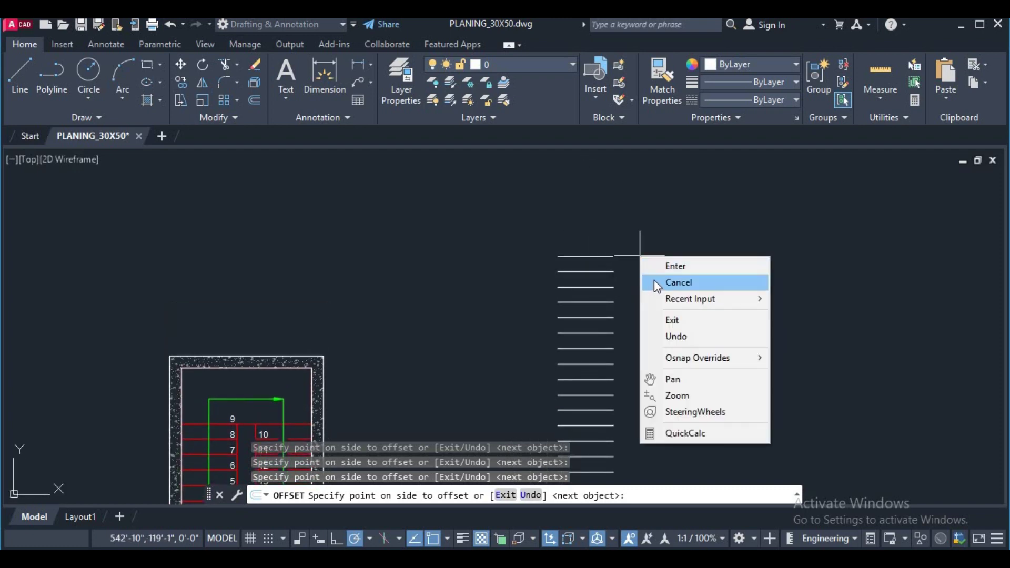
{"action": "left_click", "coordinate": [675, 266]}
{"action": "scroll", "coordinate": [584, 310], "scroll_direction": "down", "scroll_amount": 2}
{"action": "middle_click_drag", "start_coordinate": [699, 354], "coordinate": [665, 286]}
{"action": "right_click", "coordinate": [672, 247]}
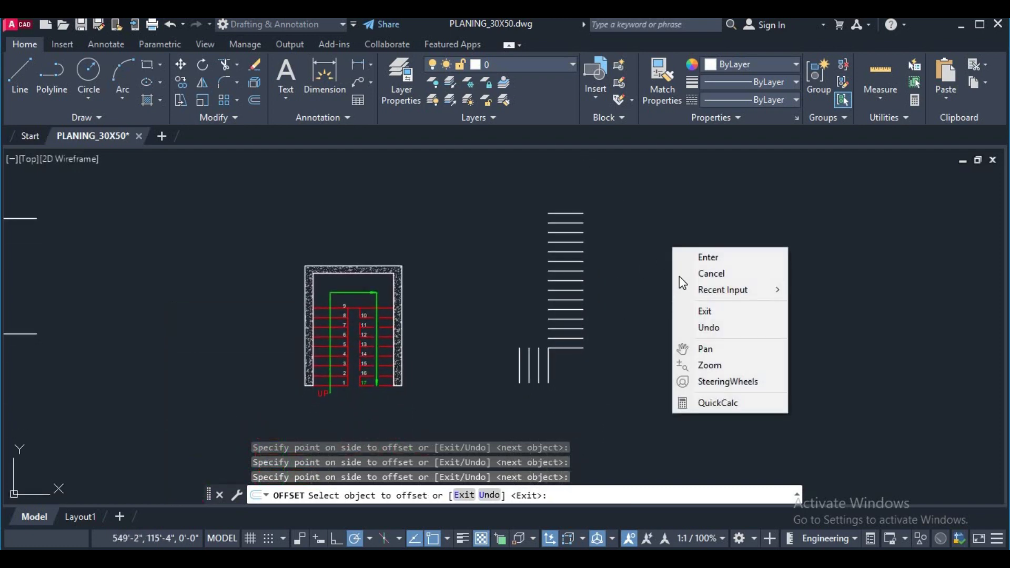
{"action": "left_click", "coordinate": [680, 274]}
Step: Trace the L-shaped stair's outer edges with a single polyline outline
{"action": "type", "text": "pl"}
{"action": "key", "text": "Return"}
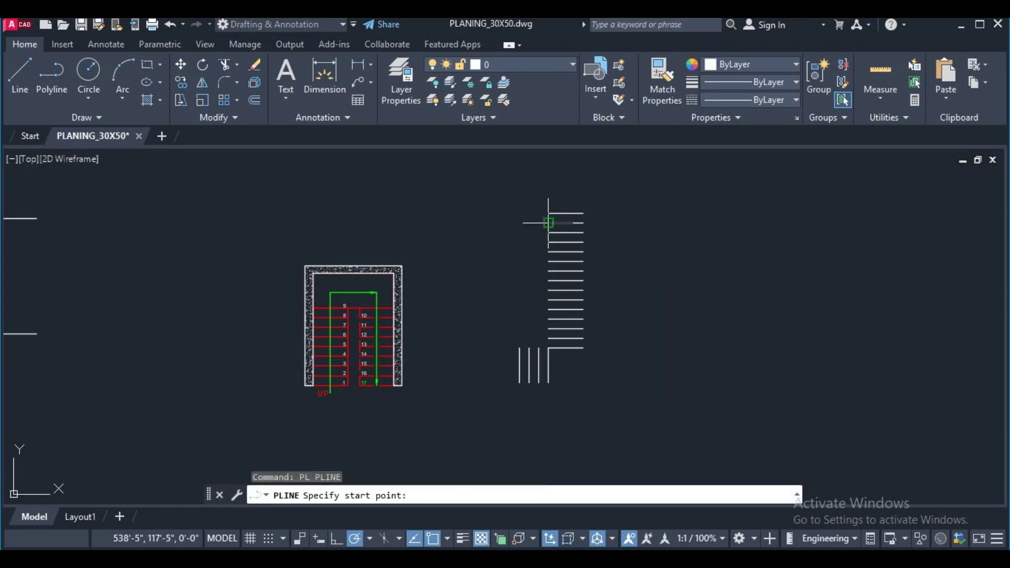
{"action": "left_click", "coordinate": [548, 213]}
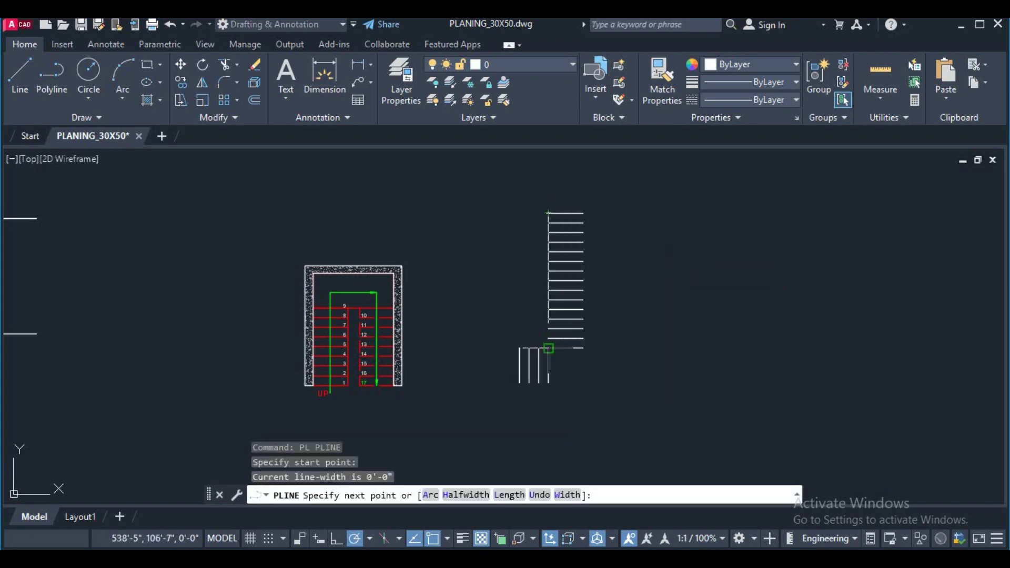
{"action": "left_click", "coordinate": [519, 348]}
{"action": "left_click", "coordinate": [519, 383]}
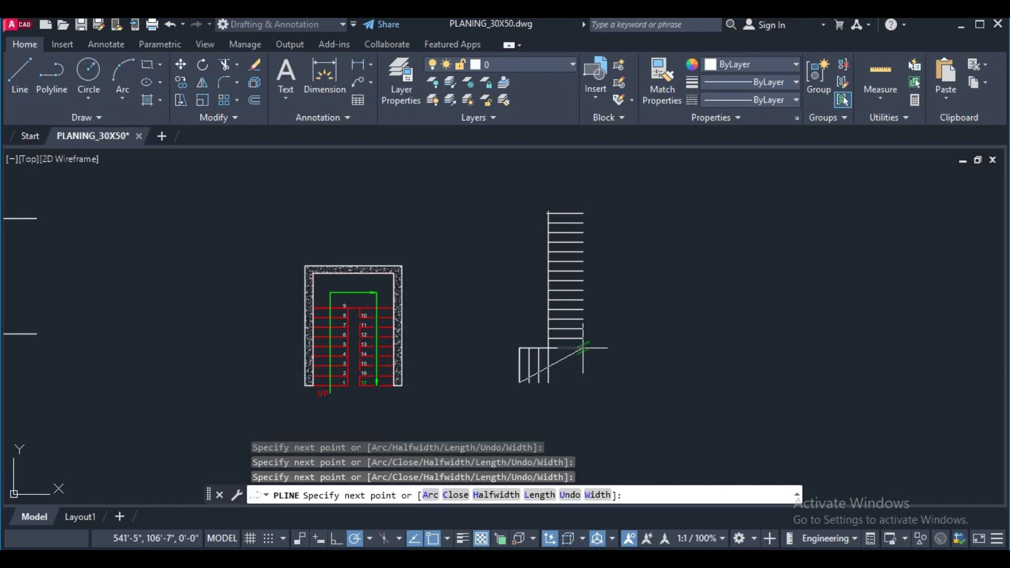
{"action": "left_click", "coordinate": [583, 383]}
{"action": "left_click", "coordinate": [583, 213]}
{"action": "right_click", "coordinate": [668, 250]}
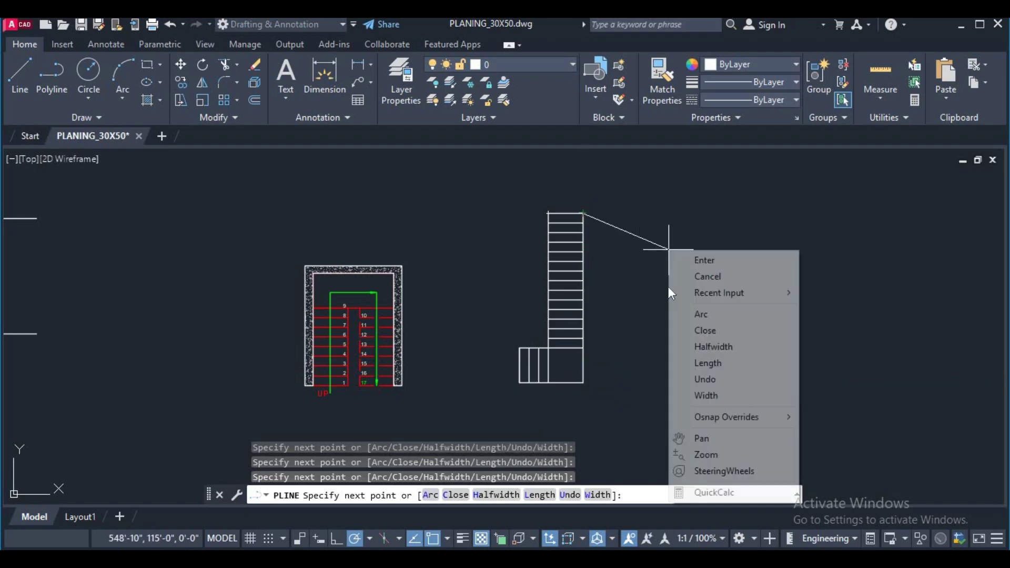
{"action": "left_click", "coordinate": [684, 275]}
{"action": "scroll", "coordinate": [617, 323], "scroll_direction": "down", "scroll_amount": 2}
{"action": "middle_click_drag", "start_coordinate": [618, 323], "coordinate": [588, 311]}
Step: Window-select the L-shaped stair and set its object color to Red
{"action": "left_click", "coordinate": [599, 376]}
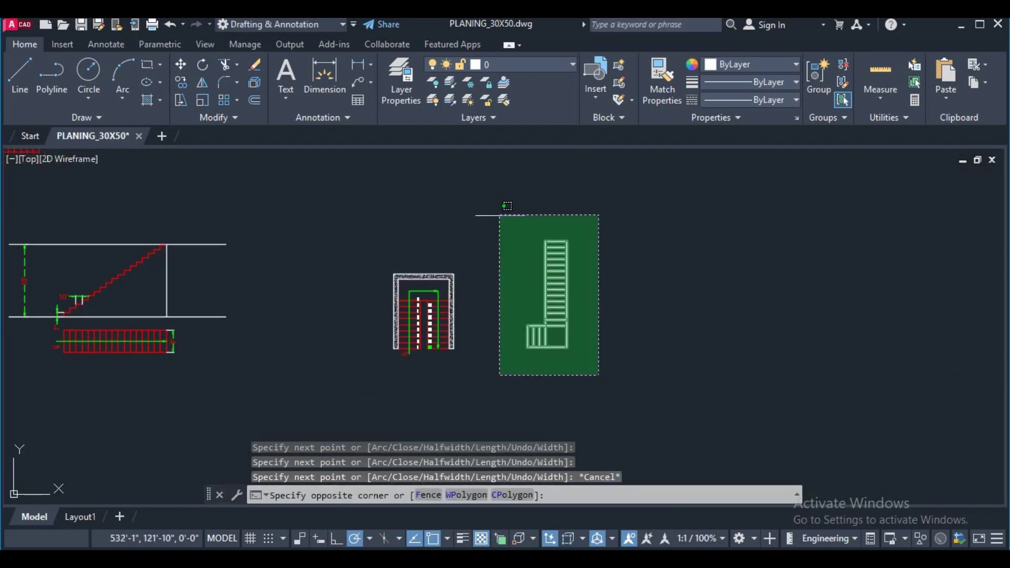
{"action": "left_click", "coordinate": [476, 201]}
{"action": "left_click", "coordinate": [734, 67]}
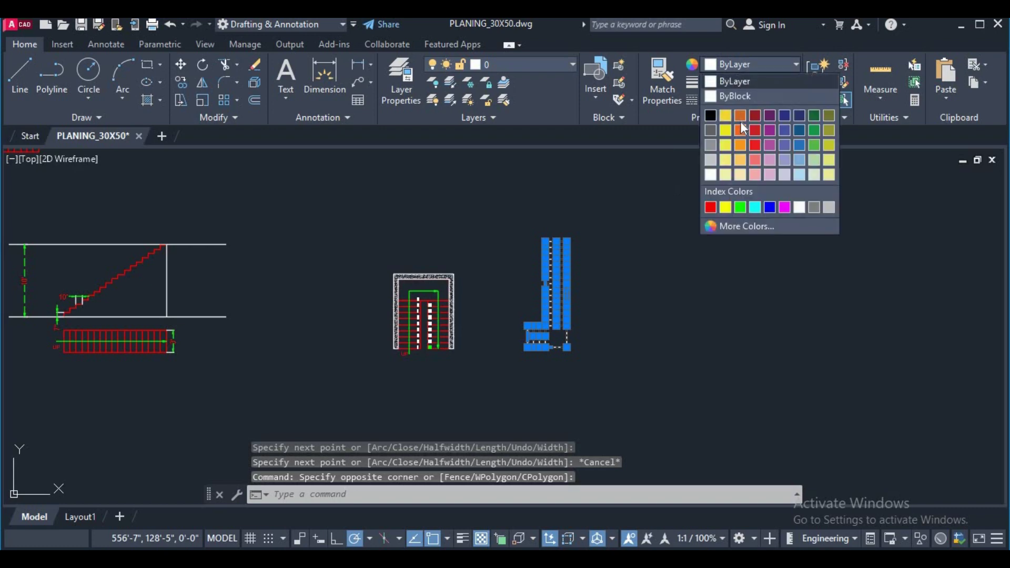
{"action": "left_click", "coordinate": [710, 206]}
{"action": "scroll", "coordinate": [647, 281], "scroll_direction": "up", "scroll_amount": 1}
{"action": "scroll", "coordinate": [627, 280], "scroll_direction": "up", "scroll_amount": 1}
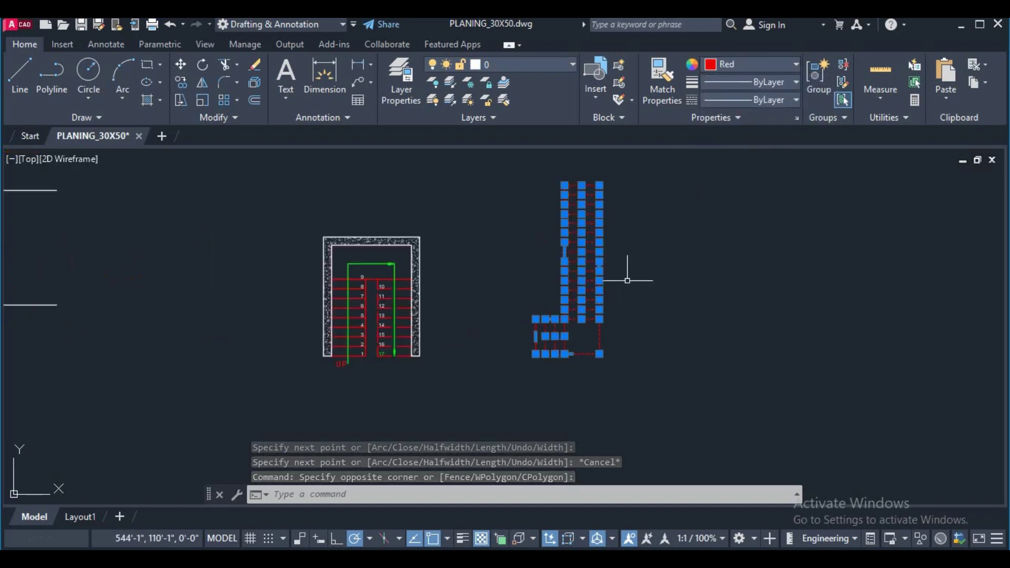
{"action": "middle_click_drag", "start_coordinate": [627, 280], "coordinate": [618, 311]}
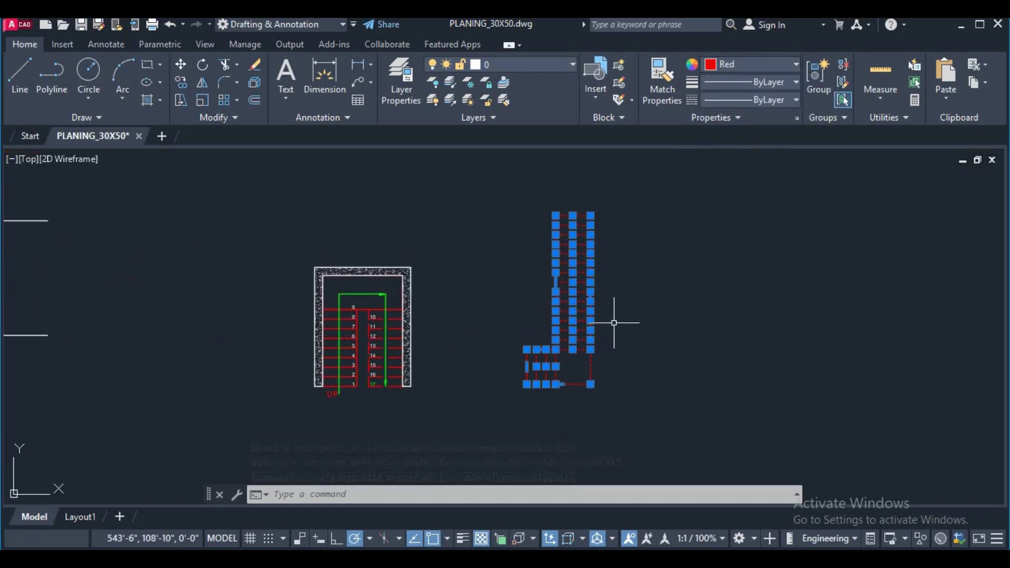
Step: Draw a trial polyline walking line from the stair's top midpoint downward
{"action": "type", "text": "pline"}
{"action": "key", "text": "Return"}
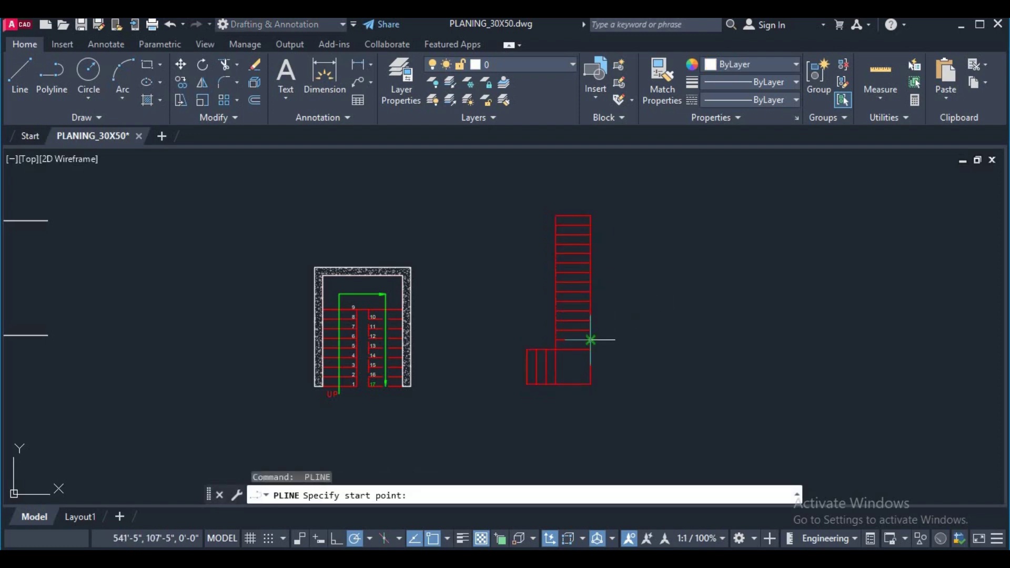
{"action": "middle_click_drag", "start_coordinate": [590, 340], "coordinate": [565, 346]}
{"action": "type", "text": "LE"}
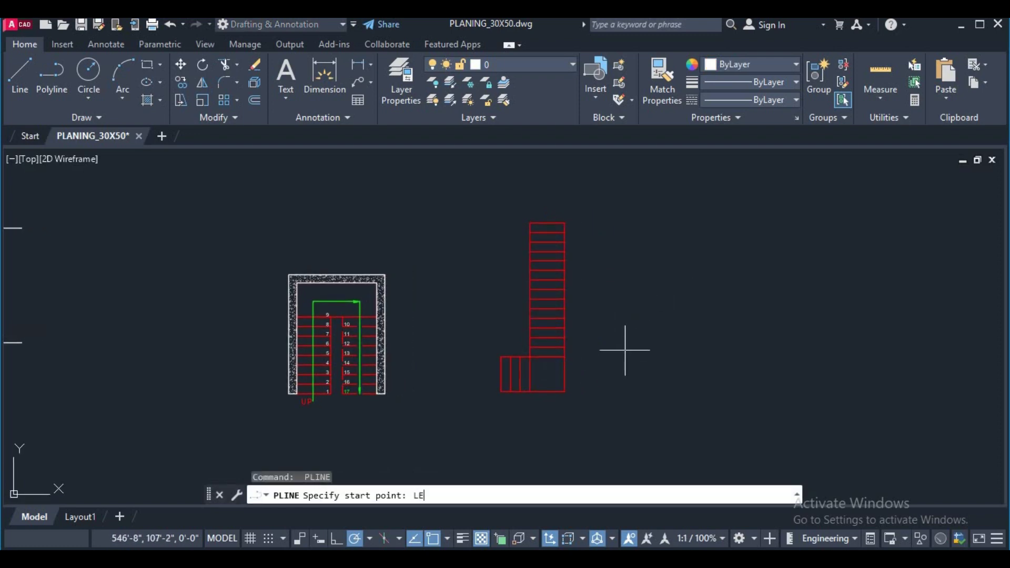
{"action": "key", "text": "Return"}
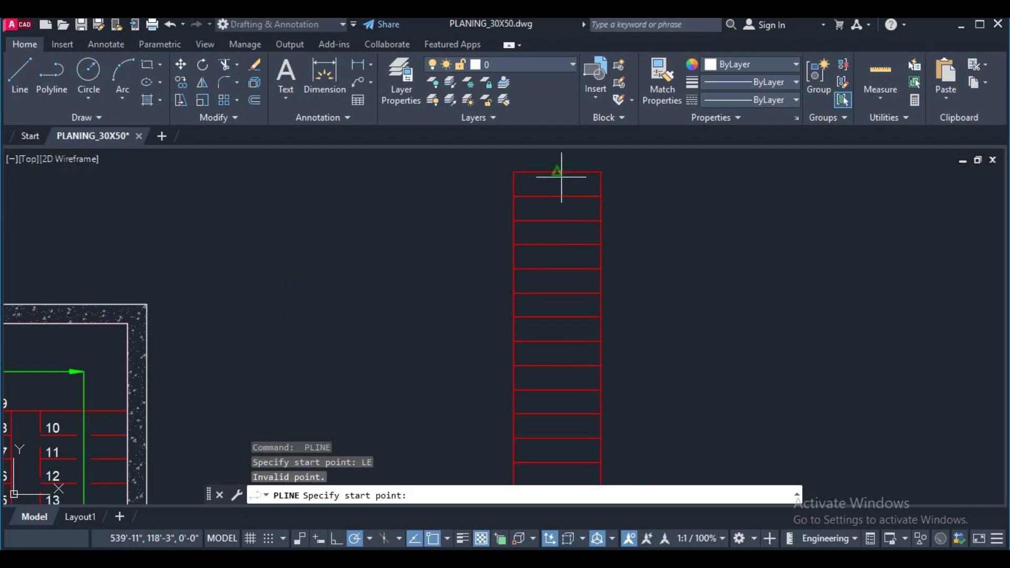
{"action": "left_click", "coordinate": [562, 177]}
{"action": "scroll", "coordinate": [558, 336], "scroll_direction": "down", "scroll_amount": 2}
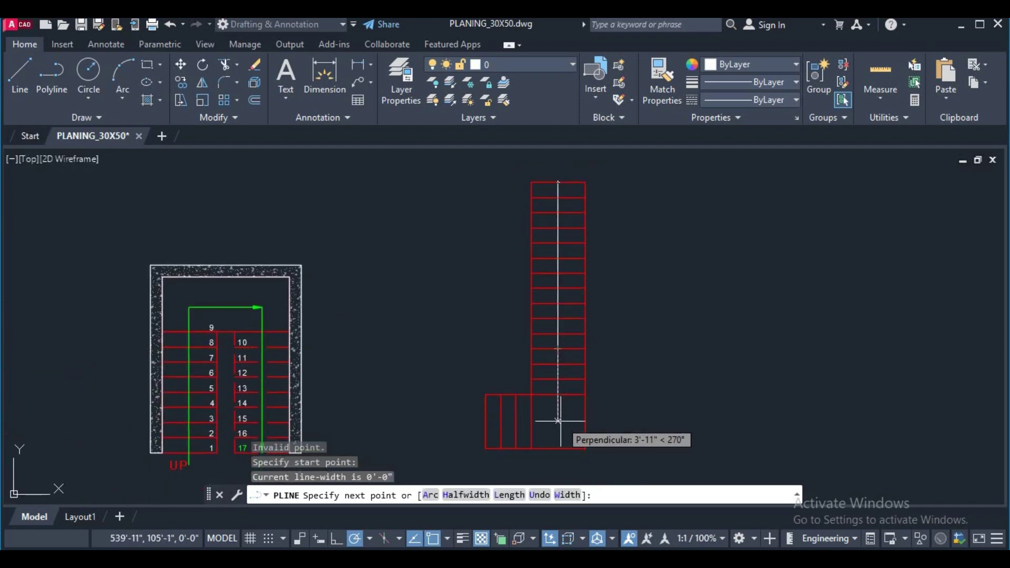
{"action": "left_click", "coordinate": [558, 421]}
{"action": "right_click", "coordinate": [631, 404]}
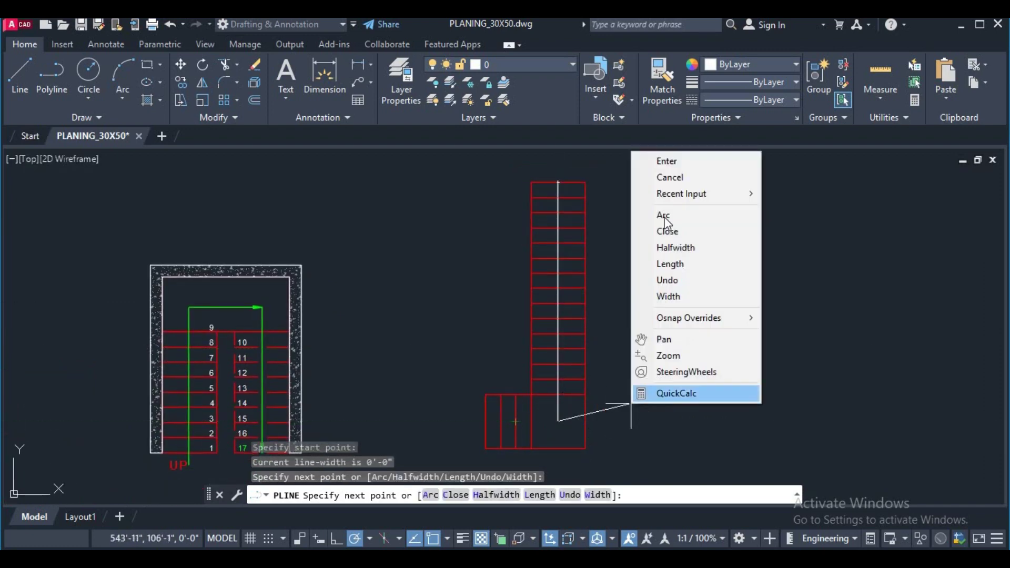
{"action": "left_click", "coordinate": [670, 177]}
Step: Erase the unwanted trial polyline from the stair
{"action": "scroll", "coordinate": [555, 293], "scroll_direction": "up", "scroll_amount": 3}
{"action": "scroll", "coordinate": [573, 308], "scroll_direction": "up", "scroll_amount": 2}
{"action": "left_click", "coordinate": [551, 295]}
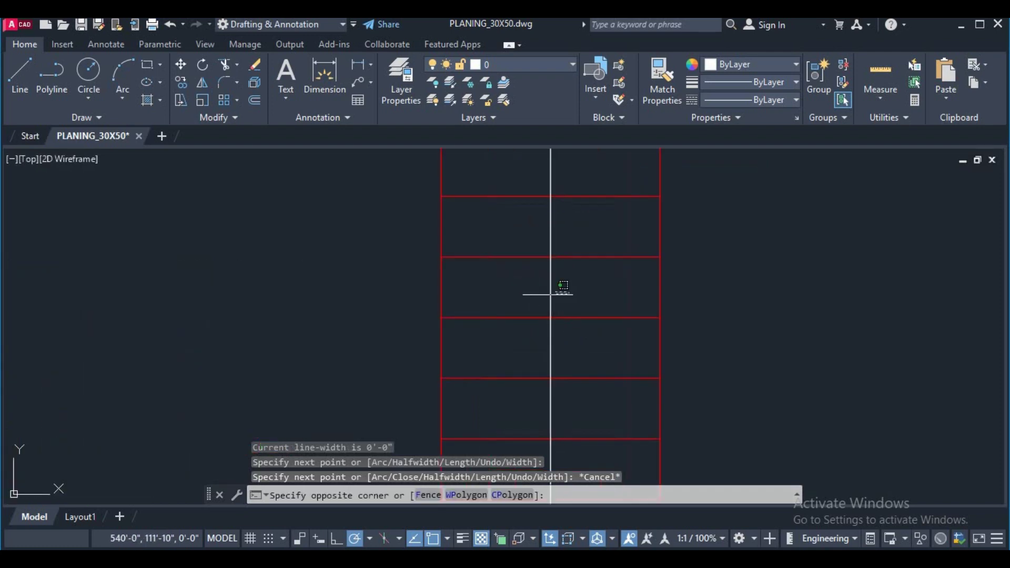
{"action": "scroll", "coordinate": [599, 311], "scroll_direction": "down", "scroll_amount": 2}
{"action": "type", "text": "e"}
{"action": "key", "text": "Return"}
{"action": "scroll", "coordinate": [684, 297], "scroll_direction": "down", "scroll_amount": 2}
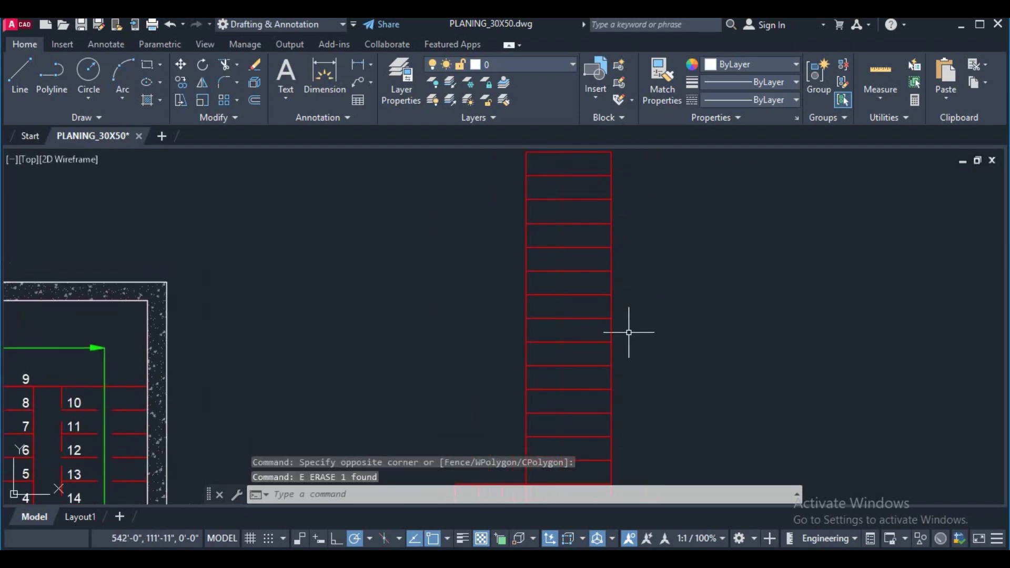
Step: Draw the leader walking-line arrow from the flight's top, bending at the landing corner
{"action": "type", "text": "e"}
{"action": "key", "text": "Return"}
{"action": "scroll", "coordinate": [609, 334], "scroll_direction": "down", "scroll_amount": 2}
{"action": "mouse_move", "coordinate": [608, 334]}
{"action": "middle_mouse_down"}
{"action": "mouse_move", "coordinate": [592, 397]}
{"action": "mouse_move", "coordinate": [570, 289]}
{"action": "middle_mouse_up"}
{"action": "left_click", "coordinate": [574, 264]}
{"action": "scroll", "coordinate": [578, 368], "scroll_direction": "down", "scroll_amount": 2}
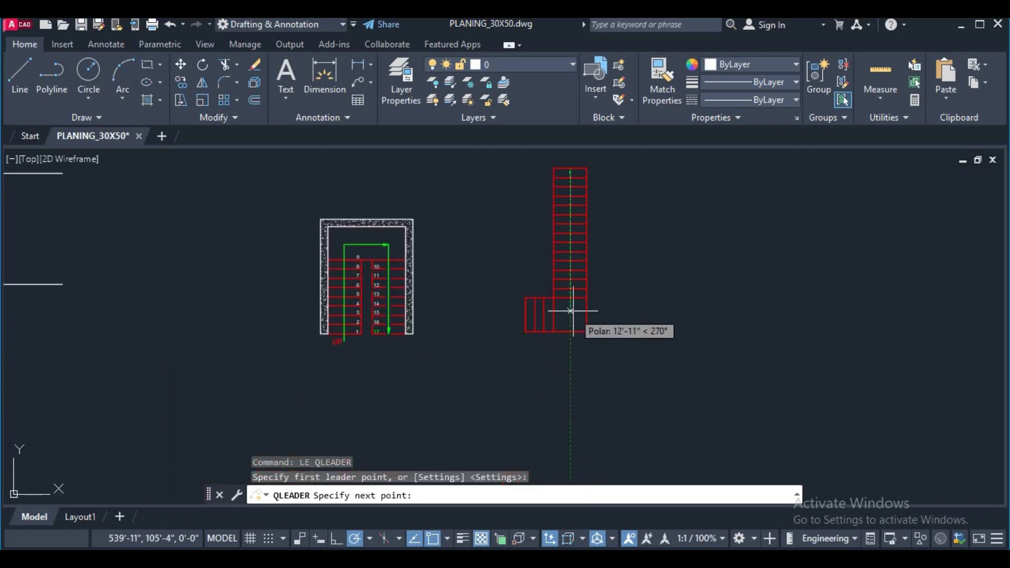
{"action": "left_click", "coordinate": [570, 313]}
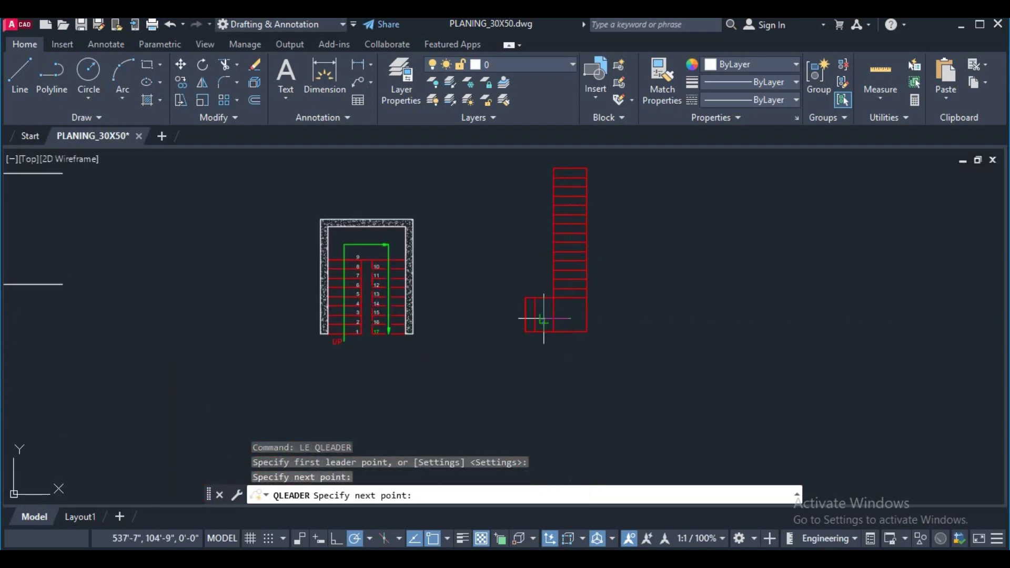
{"action": "left_click", "coordinate": [509, 318]}
{"action": "key", "text": "Return"}
{"action": "scroll", "coordinate": [339, 343], "scroll_direction": "up", "scroll_amount": 5}
{"action": "scroll", "coordinate": [338, 343], "scroll_direction": "up", "scroll_amount": 2}
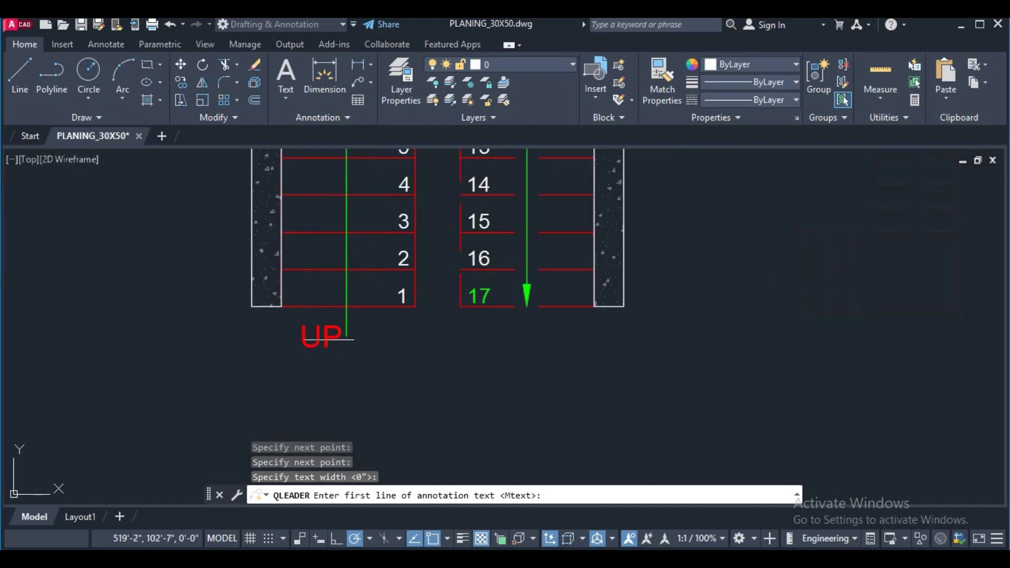
Step: Copy the UP label from the first stair plan to the walking line's start
{"action": "left_click", "coordinate": [180, 82]}
{"action": "left_click", "coordinate": [306, 356]}
{"action": "left_click", "coordinate": [287, 328]}
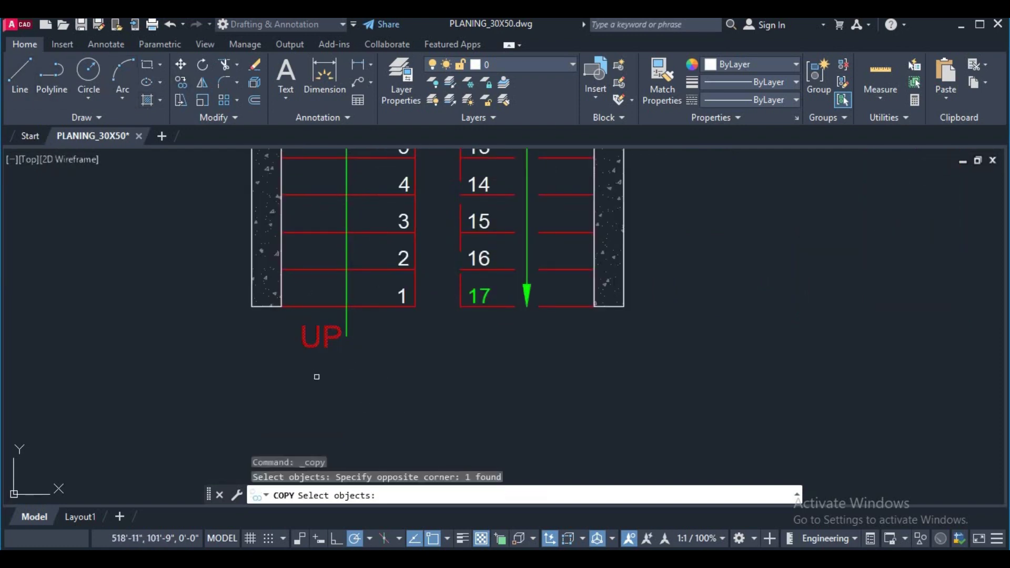
{"action": "key", "text": "Return"}
{"action": "left_click", "coordinate": [302, 348]}
{"action": "scroll", "coordinate": [478, 375], "scroll_direction": "down", "scroll_amount": 3}
{"action": "scroll", "coordinate": [541, 337], "scroll_direction": "up", "scroll_amount": 3}
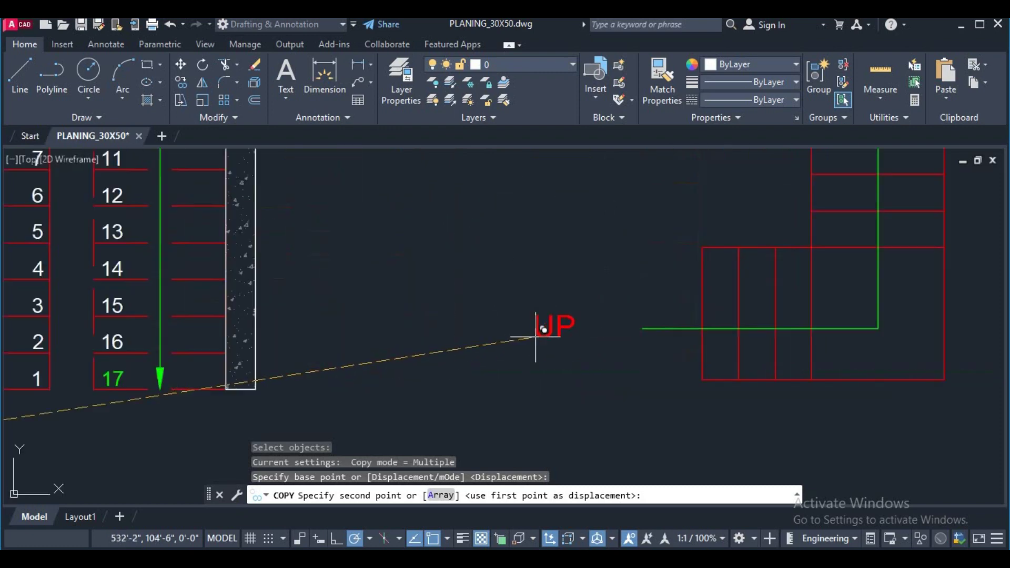
{"action": "left_click", "coordinate": [624, 371]}
{"action": "right_click", "coordinate": [593, 365]}
{"action": "left_click", "coordinate": [597, 189]}
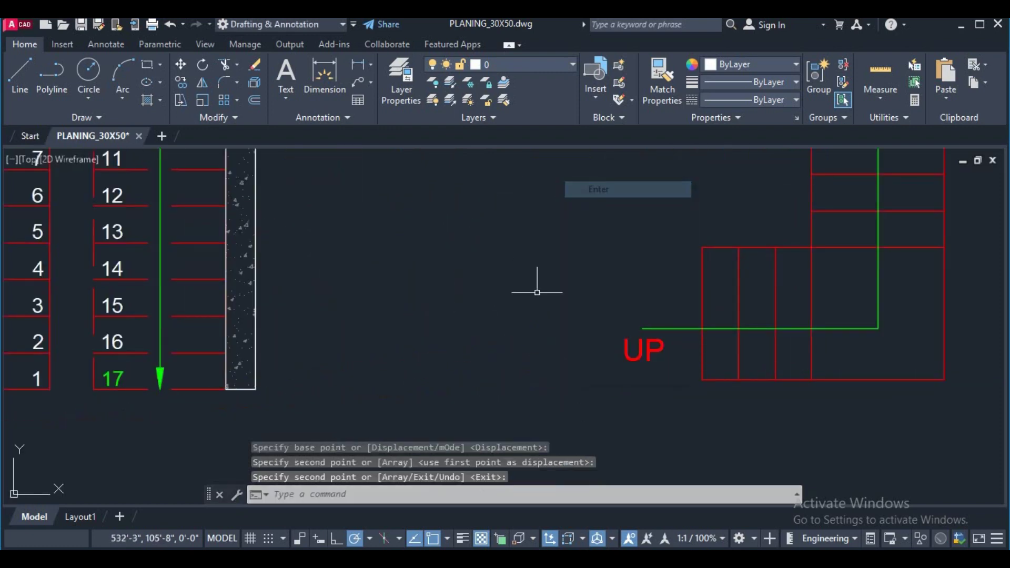
{"action": "scroll", "coordinate": [537, 292], "scroll_direction": "down", "scroll_amount": 3}
{"action": "mouse_move", "coordinate": [451, 396]}
{"action": "middle_mouse_down"}
{"action": "mouse_move", "coordinate": [445, 405]}
{"action": "mouse_move", "coordinate": [401, 385]}
{"action": "middle_mouse_up"}
{"action": "scroll", "coordinate": [511, 271], "scroll_direction": "down", "scroll_amount": 2}
{"action": "middle_click_drag", "start_coordinate": [514, 225], "coordinate": [474, 219]}
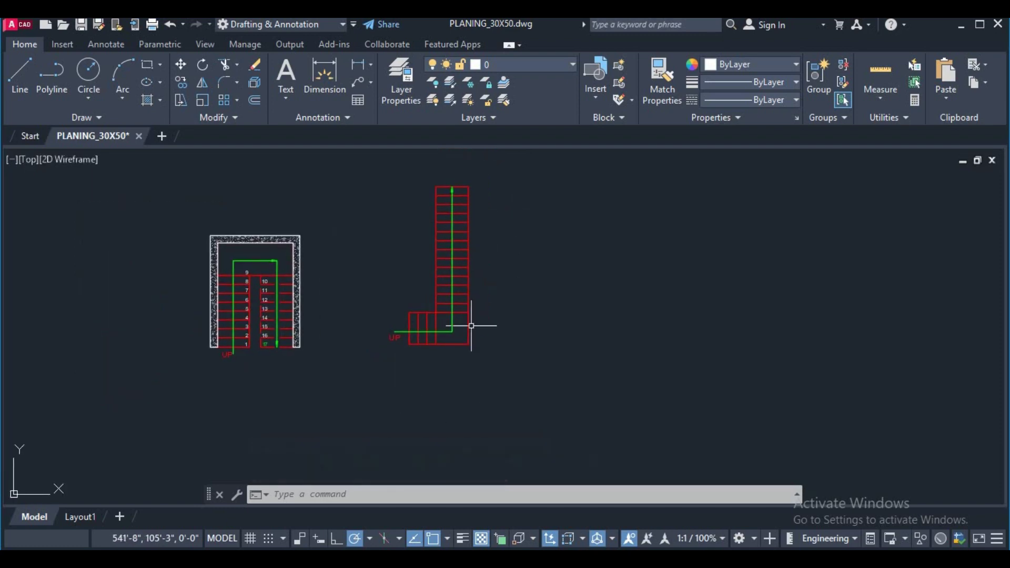
{"action": "middle_click_drag", "start_coordinate": [407, 307], "coordinate": [523, 321]}
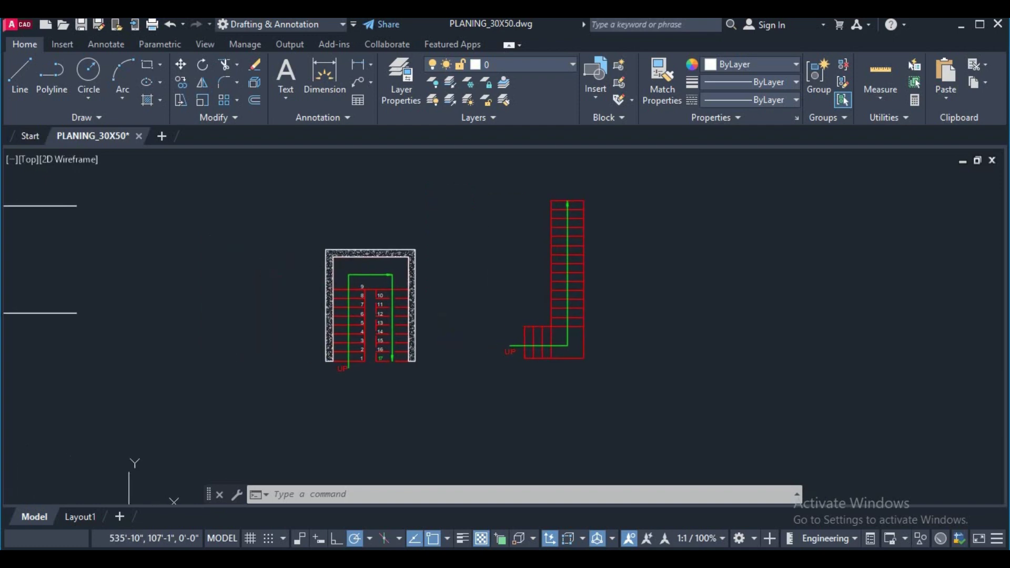
{"action": "scroll", "coordinate": [363, 314], "scroll_direction": "up", "scroll_amount": 5}
{"action": "scroll", "coordinate": [521, 248], "scroll_direction": "down", "scroll_amount": 1}
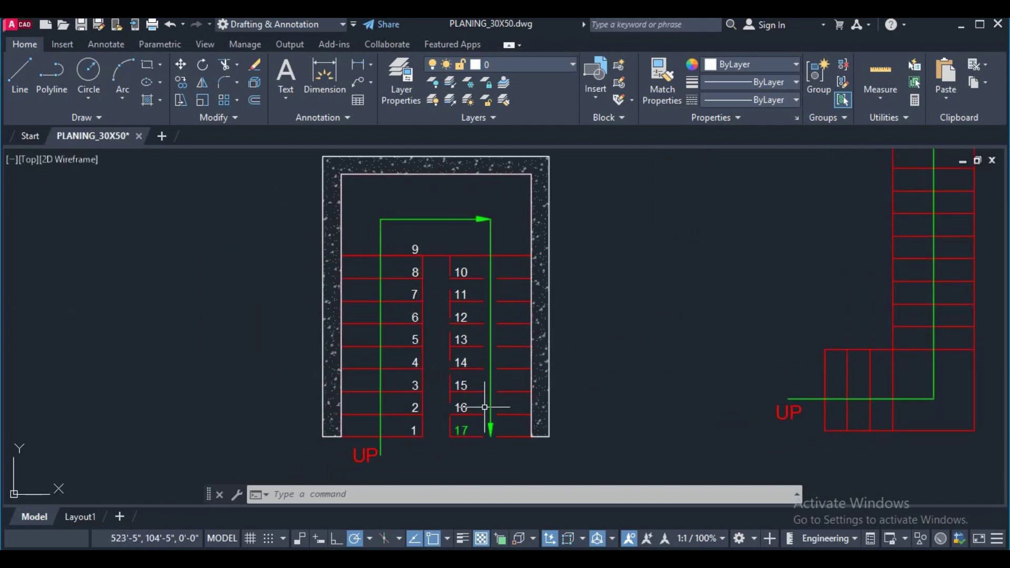
{"action": "scroll", "coordinate": [705, 349], "scroll_direction": "down", "scroll_amount": 4}
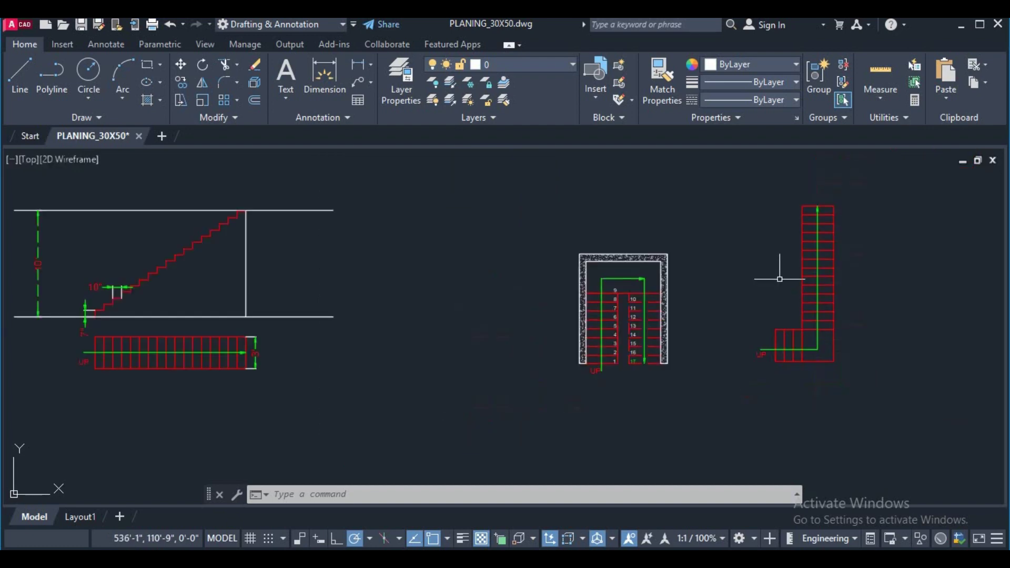
{"action": "middle_click_drag", "start_coordinate": [407, 335], "coordinate": [503, 335]}
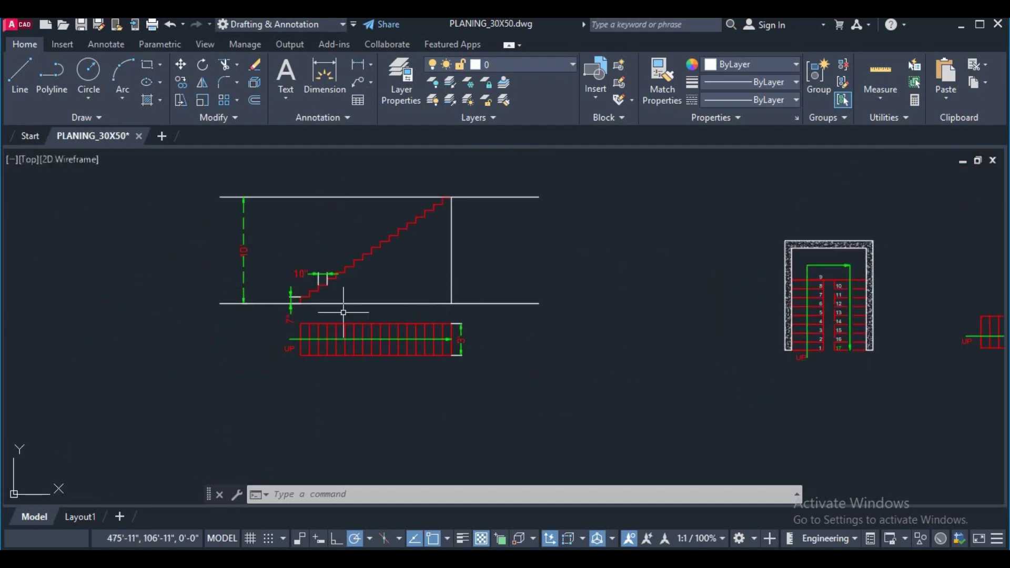
{"action": "scroll", "coordinate": [476, 297], "scroll_direction": "down", "scroll_amount": 2}
{"action": "middle_click_drag", "start_coordinate": [476, 297], "coordinate": [401, 383]}
{"action": "middle_click_drag", "start_coordinate": [437, 195], "coordinate": [425, 263]}
{"action": "scroll", "coordinate": [377, 284], "scroll_direction": "up", "scroll_amount": 4}
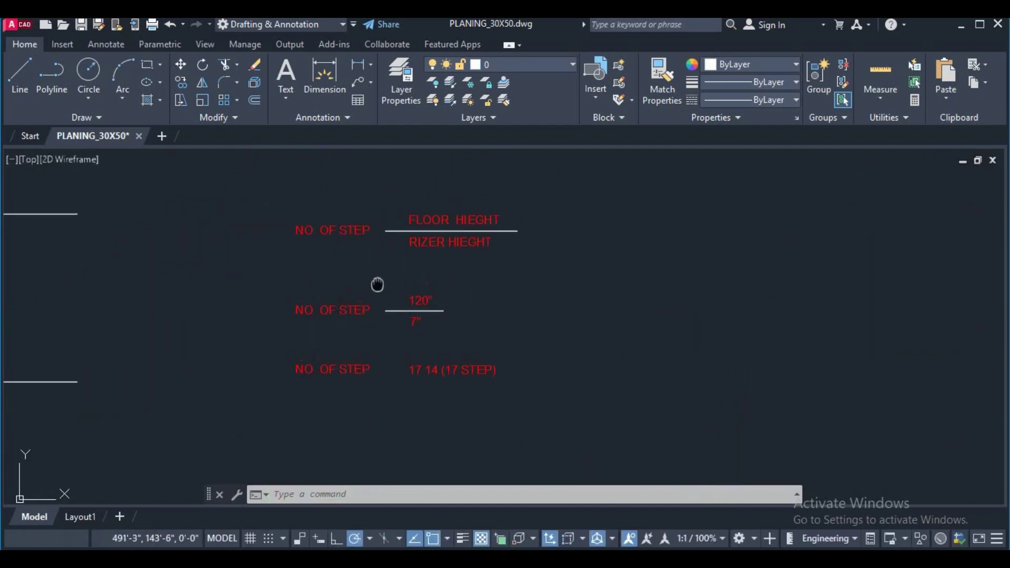
{"action": "middle_click_drag", "start_coordinate": [377, 284], "coordinate": [451, 278]}
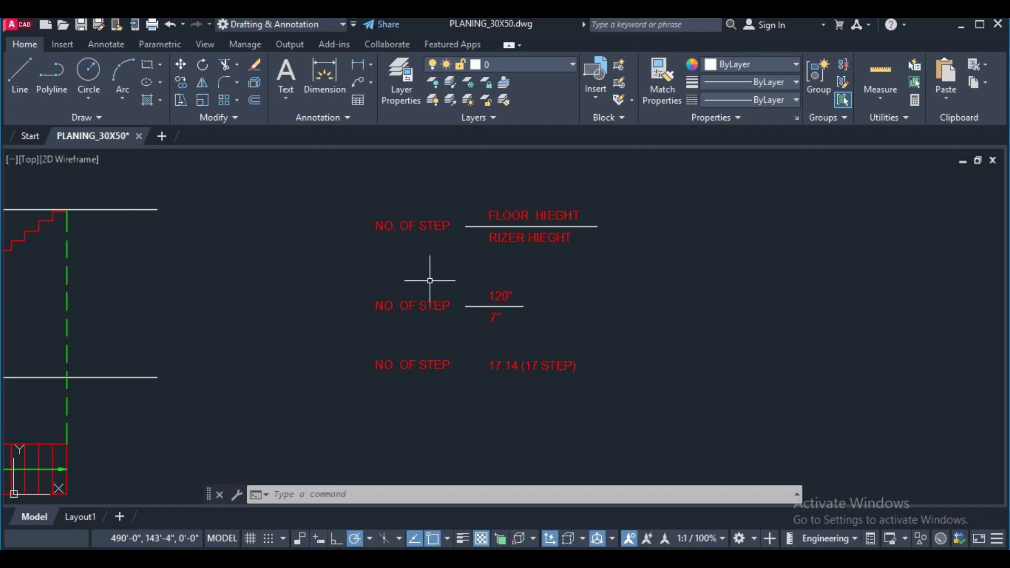
{"action": "scroll", "coordinate": [430, 280], "scroll_direction": "down", "scroll_amount": 5}
{"action": "scroll", "coordinate": [507, 259], "scroll_direction": "up", "scroll_amount": 3}
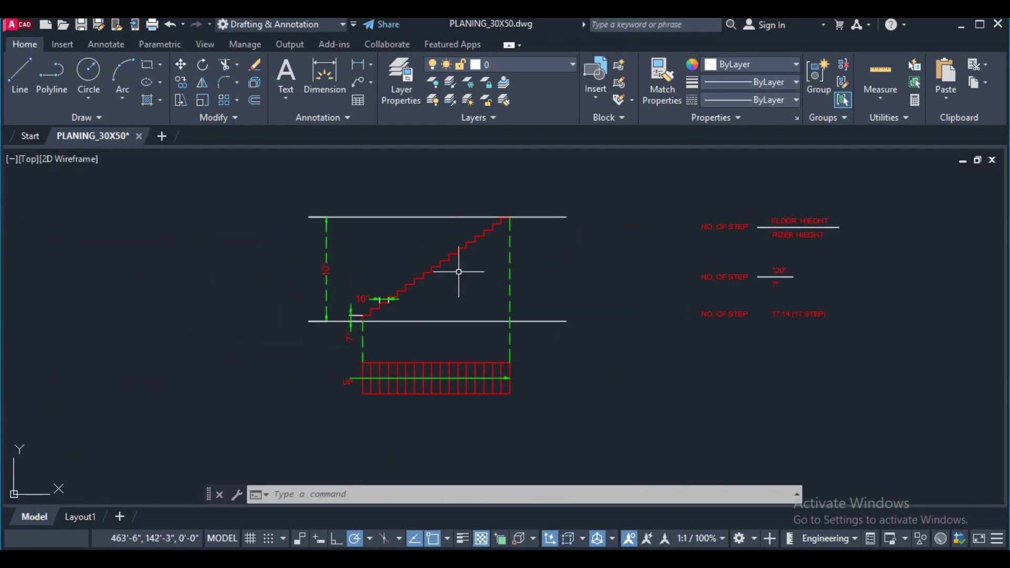
{"action": "scroll", "coordinate": [459, 271], "scroll_direction": "up", "scroll_amount": 2}
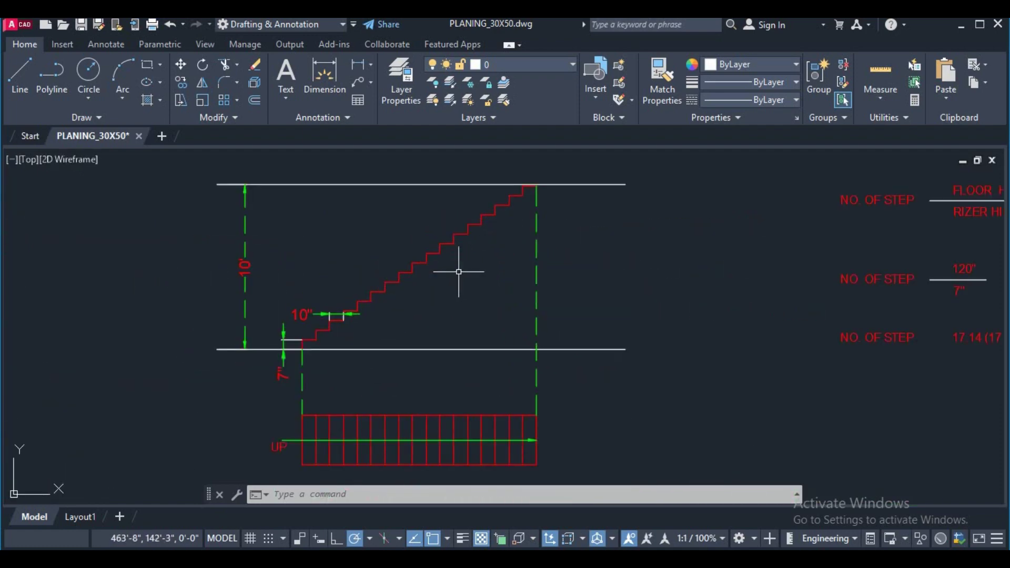